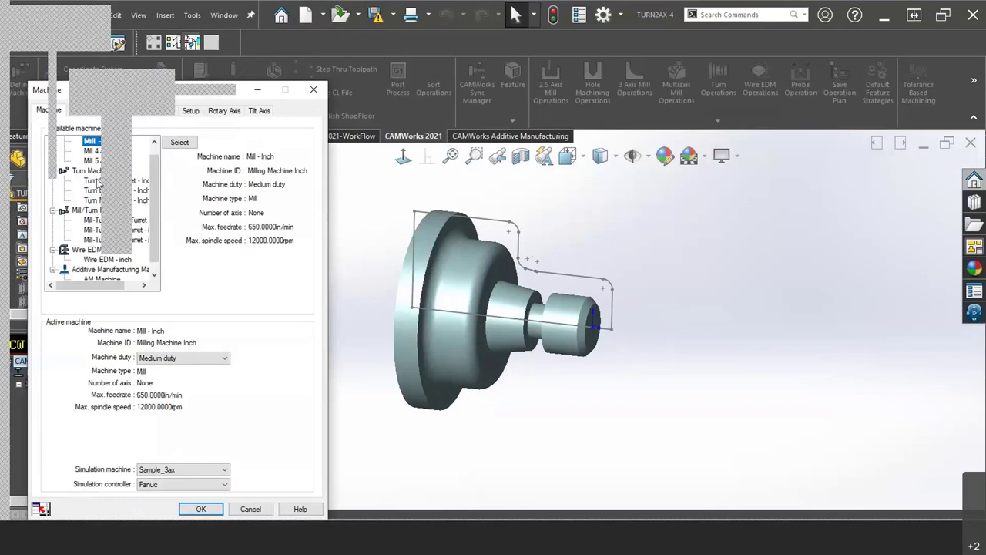
Step: Define the machine as Turn Single Turret - Inch with the HAAS_ST20 post processor, checking its tool crib
{"action": "left_click", "coordinate": [99, 182]}
{"action": "left_click", "coordinate": [180, 143]}
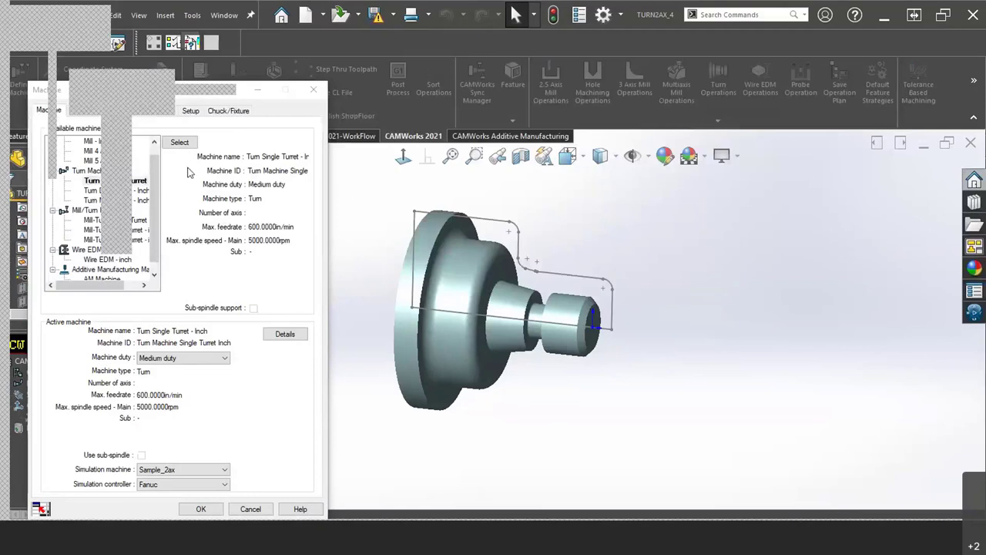
{"action": "left_click", "coordinate": [126, 114]}
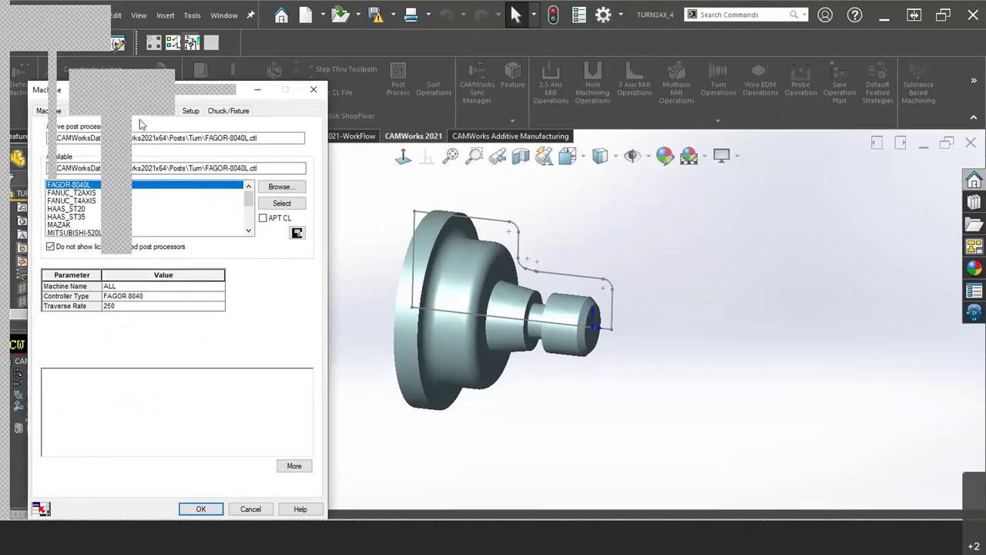
{"action": "left_click", "coordinate": [114, 209]}
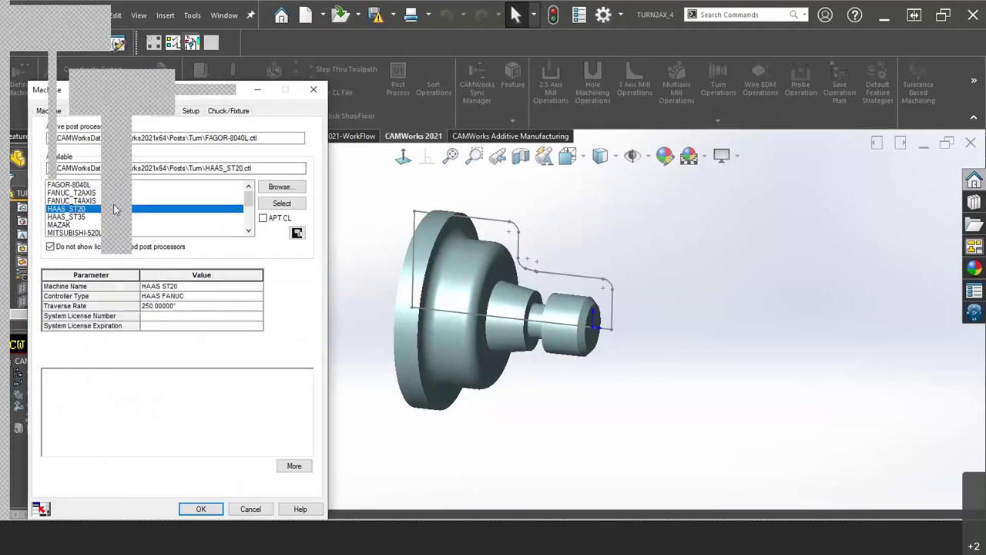
{"action": "left_click", "coordinate": [279, 204]}
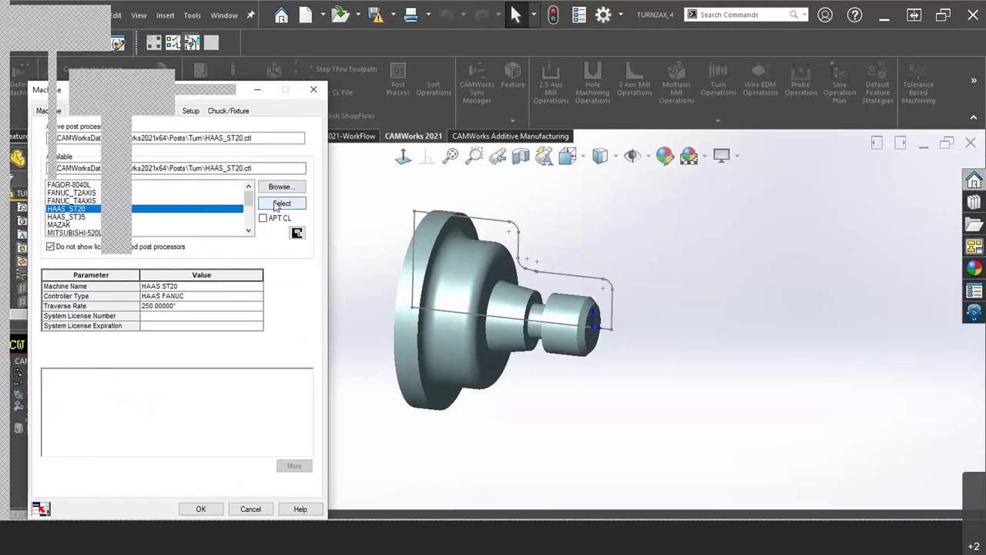
{"action": "left_click", "coordinate": [86, 113]}
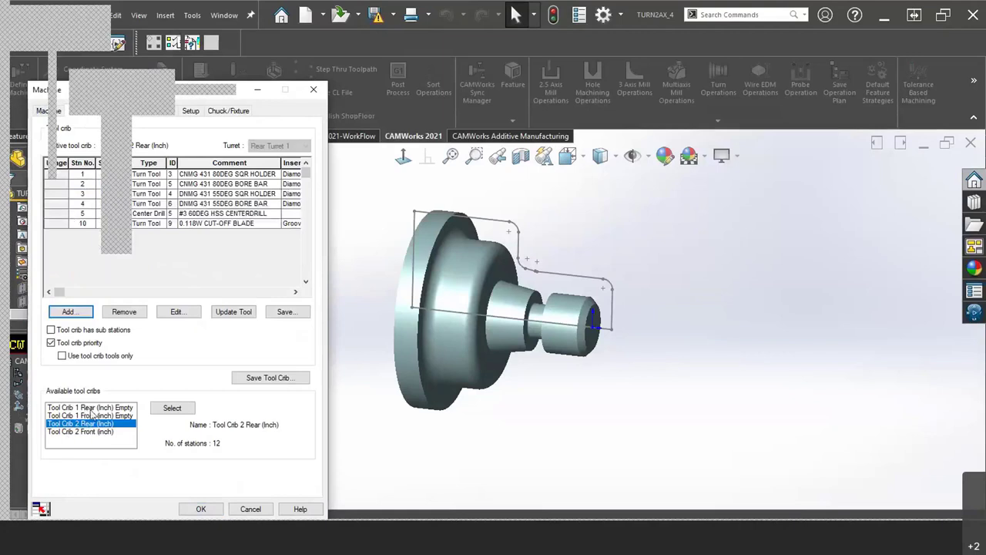
{"action": "left_click", "coordinate": [123, 114]}
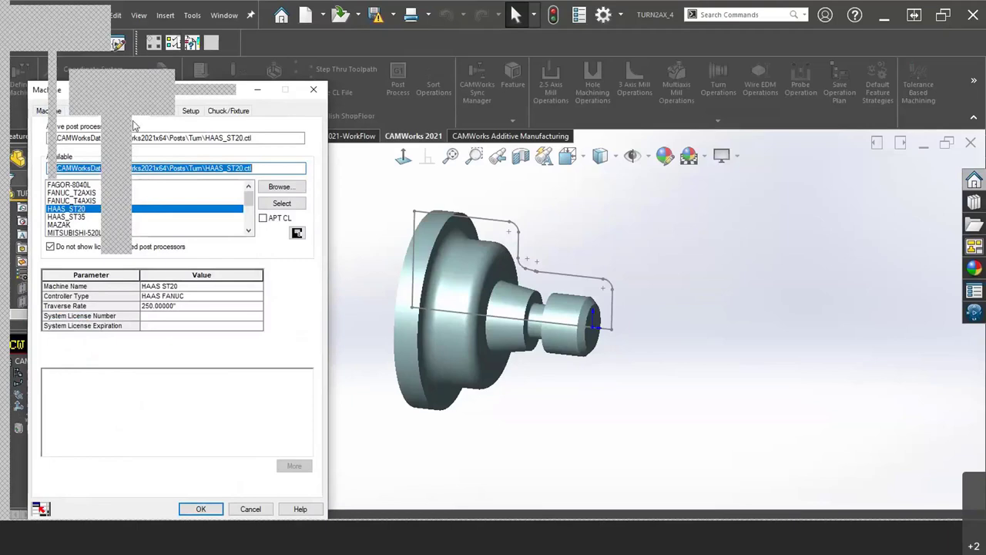
{"action": "left_click", "coordinate": [200, 508]}
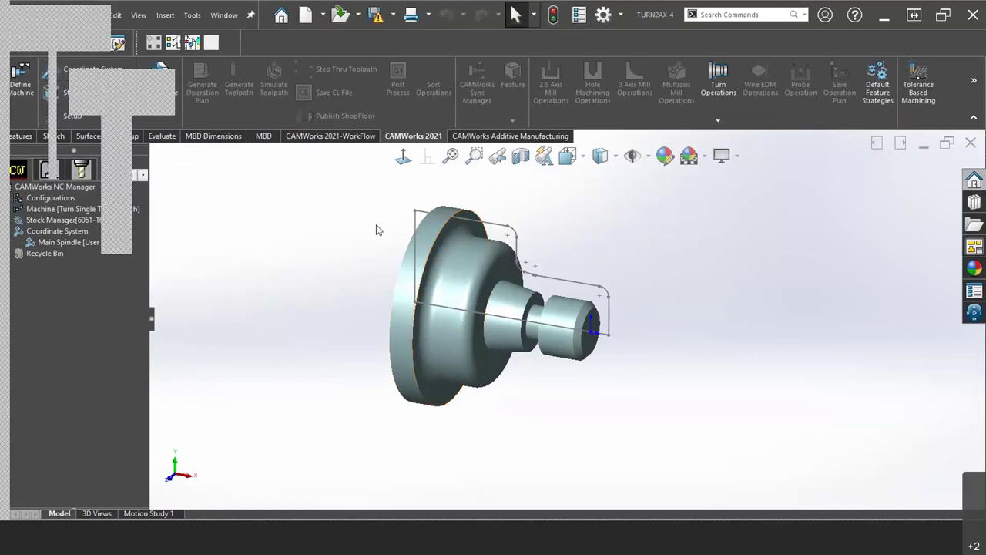
Step: Examine the user-defined main spindle coordinate system's origin and axes at the part's small end face
{"action": "left_click", "coordinate": [108, 80]}
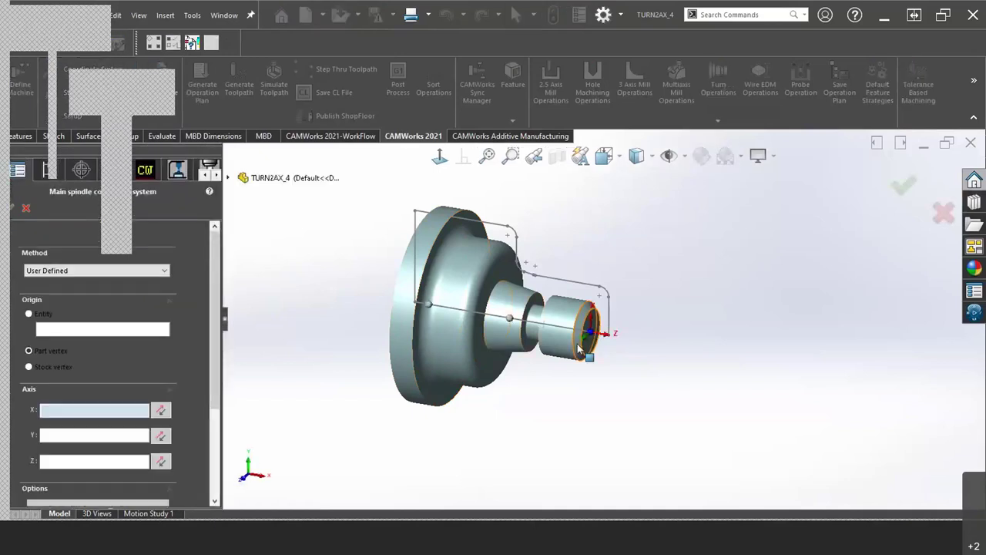
{"action": "middle_click_drag", "start_coordinate": [579, 349], "coordinate": [551, 331]}
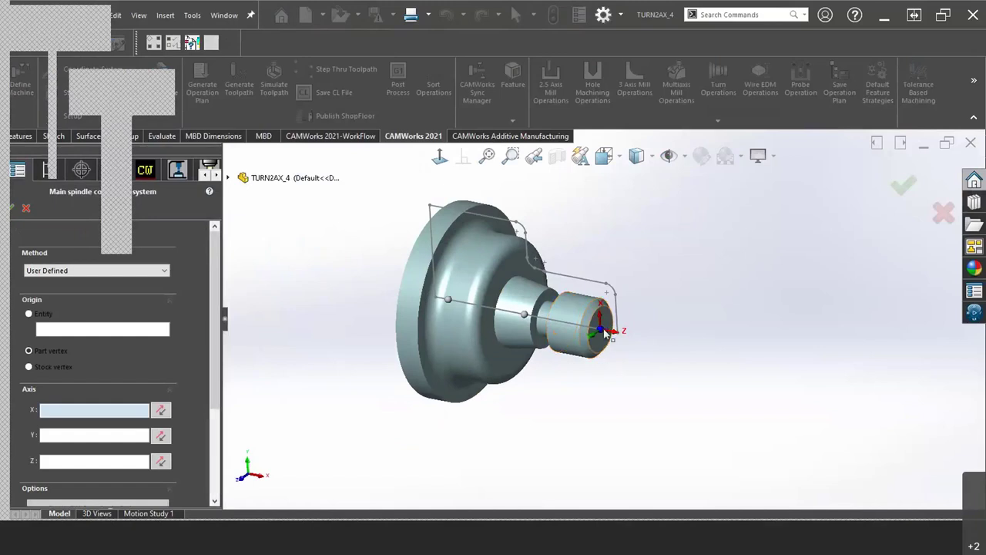
{"action": "scroll", "coordinate": [578, 322], "scroll_direction": "down", "scroll_amount": 2}
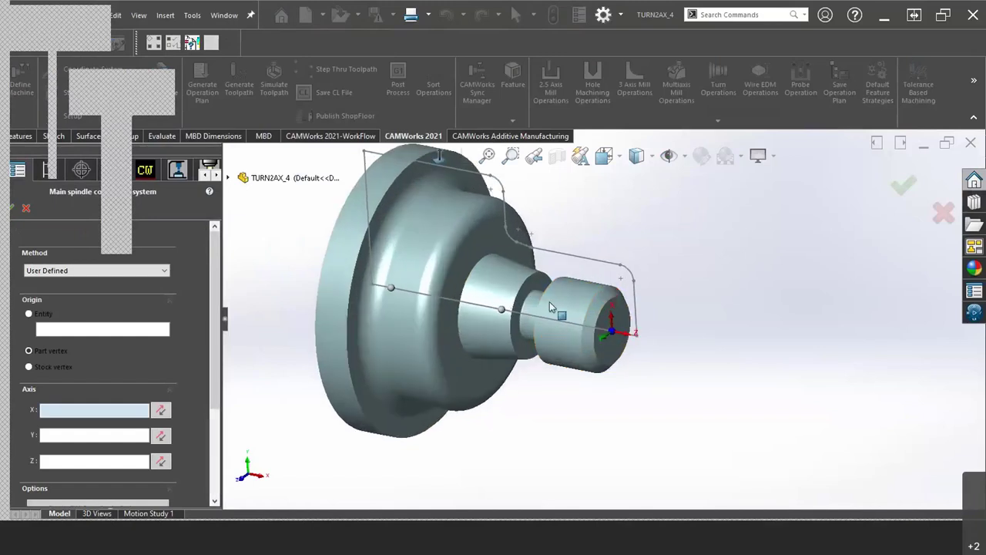
{"action": "scroll", "coordinate": [549, 307], "scroll_direction": "up", "scroll_amount": 2}
{"action": "middle_click_drag", "start_coordinate": [700, 381], "coordinate": [691, 376]}
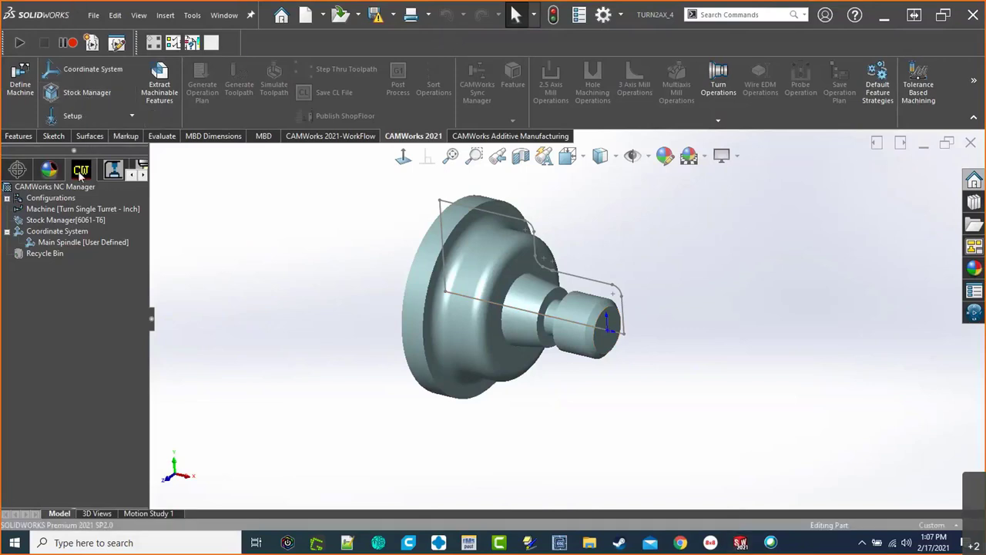
Step: Review the 6061-T6 bar stock definition and set its outside diameter offset to 0.1 in
{"action": "left_click", "coordinate": [77, 93]}
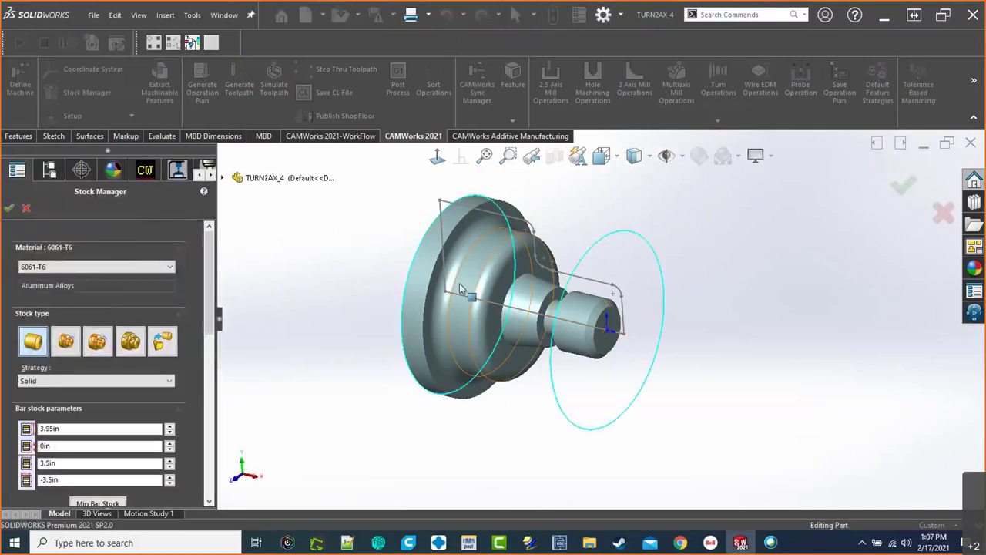
{"action": "scroll", "coordinate": [420, 234], "scroll_direction": "down", "scroll_amount": 2}
{"action": "middle_click_drag", "start_coordinate": [720, 353], "coordinate": [696, 387], "text": "ctrl"}
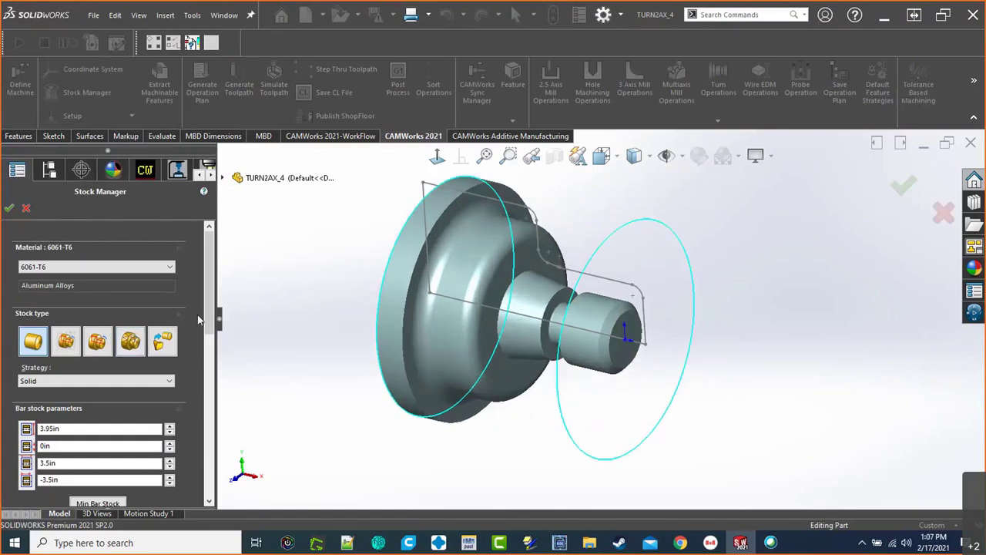
{"action": "scroll", "coordinate": [185, 313], "scroll_direction": "down", "scroll_amount": 1}
{"action": "scroll", "coordinate": [167, 308], "scroll_direction": "up", "scroll_amount": 1}
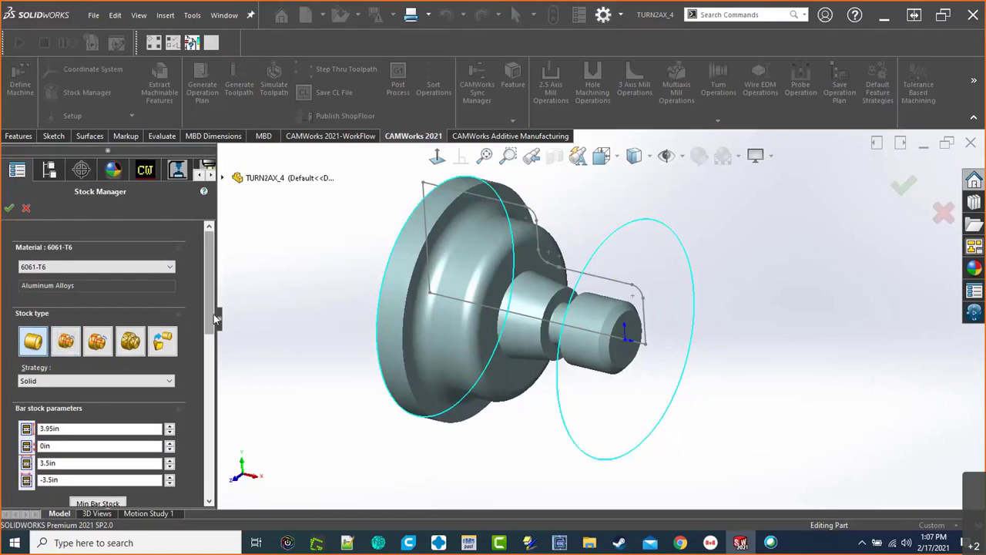
{"action": "scroll", "coordinate": [201, 353], "scroll_direction": "down", "scroll_amount": 3}
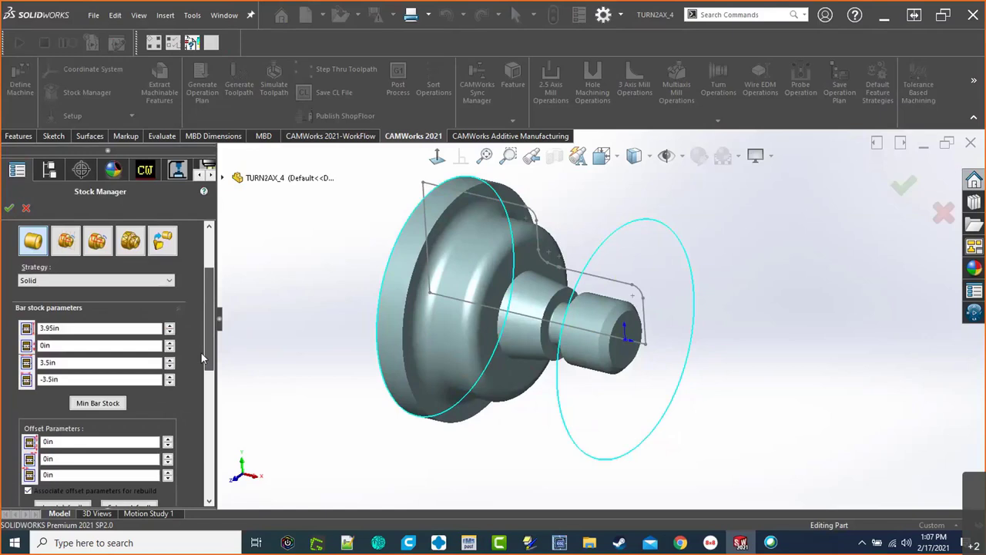
{"action": "scroll", "coordinate": [201, 353], "scroll_direction": "down", "scroll_amount": 1}
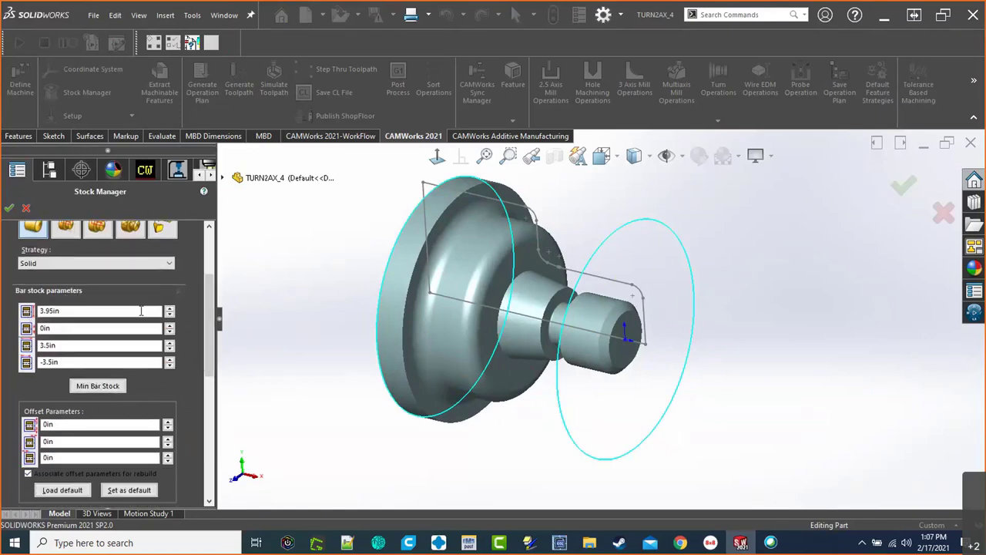
{"action": "scroll", "coordinate": [164, 385], "scroll_direction": "down", "scroll_amount": 5}
{"action": "scroll", "coordinate": [163, 374], "scroll_direction": "up", "scroll_amount": 2}
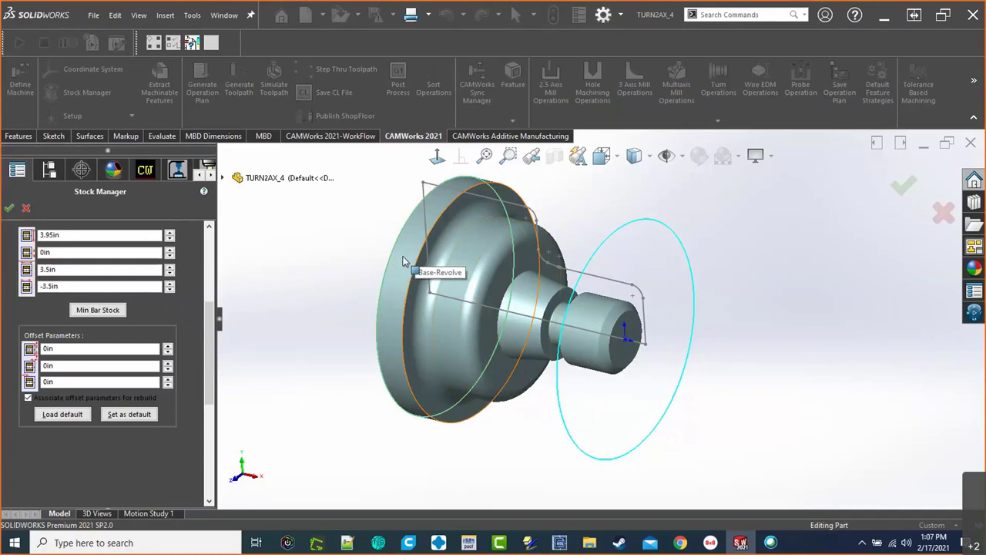
{"action": "left_click", "coordinate": [62, 348]}
{"action": "double_click", "coordinate": [62, 348]}
{"action": "type", "text": ".1"}
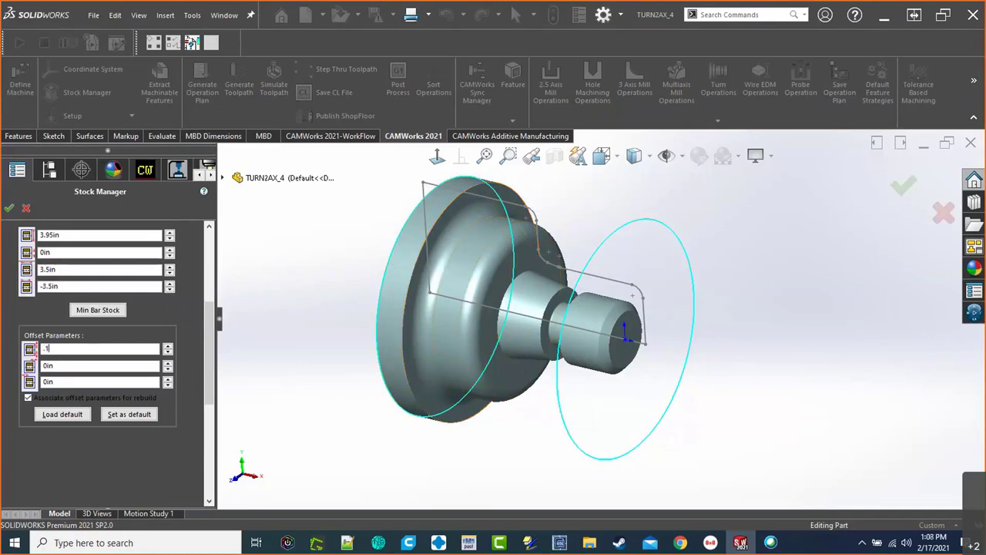
Step: Set the bar stock's front face offset to 0.1 in and accept the stock definition
{"action": "left_click", "coordinate": [61, 380]}
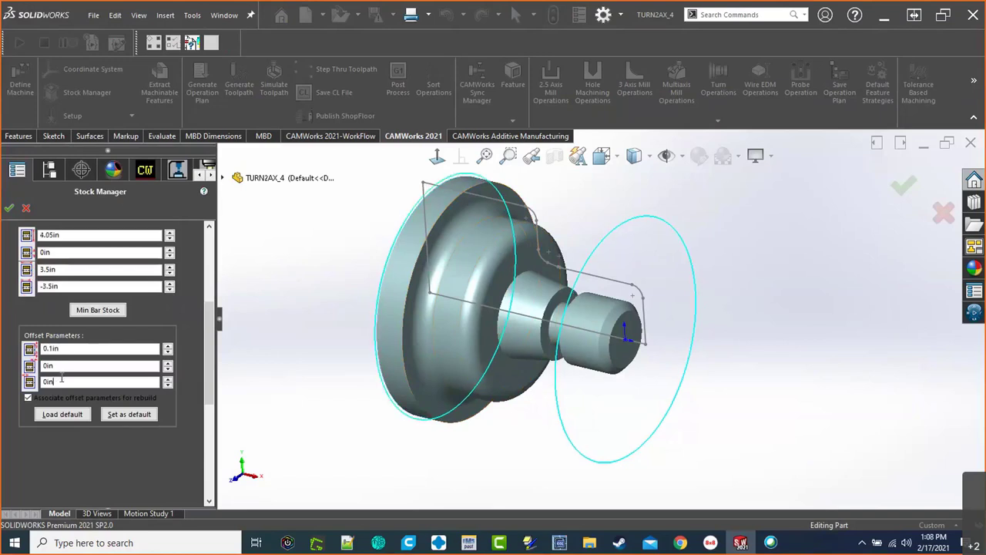
{"action": "double_click", "coordinate": [64, 367]}
{"action": "type", "text": ".2"}
{"action": "left_click", "coordinate": [84, 367]}
{"action": "key", "text": "ctrl+a"}
{"action": "type", "text": ".1"}
{"action": "left_click", "coordinate": [97, 383]}
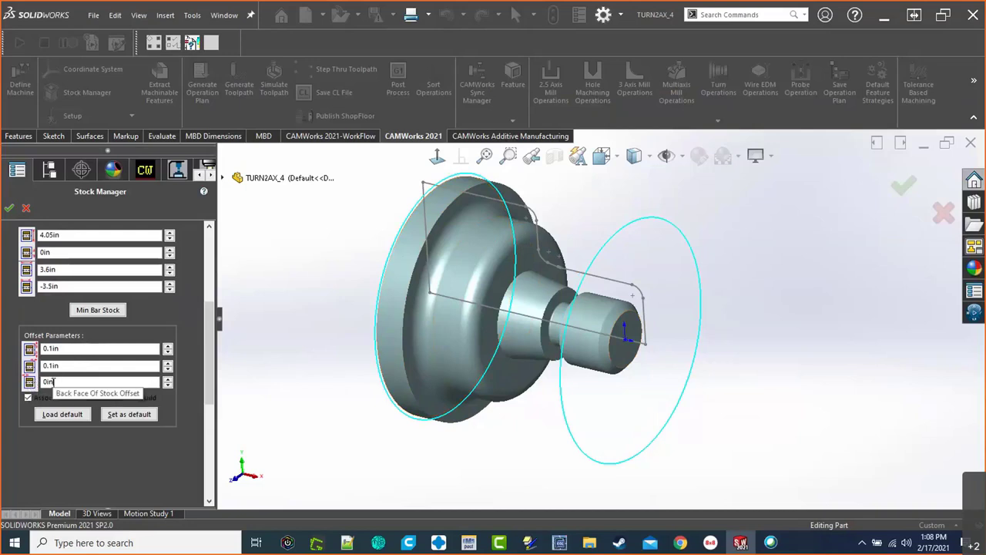
{"action": "scroll", "coordinate": [117, 444], "scroll_direction": "up", "scroll_amount": 5}
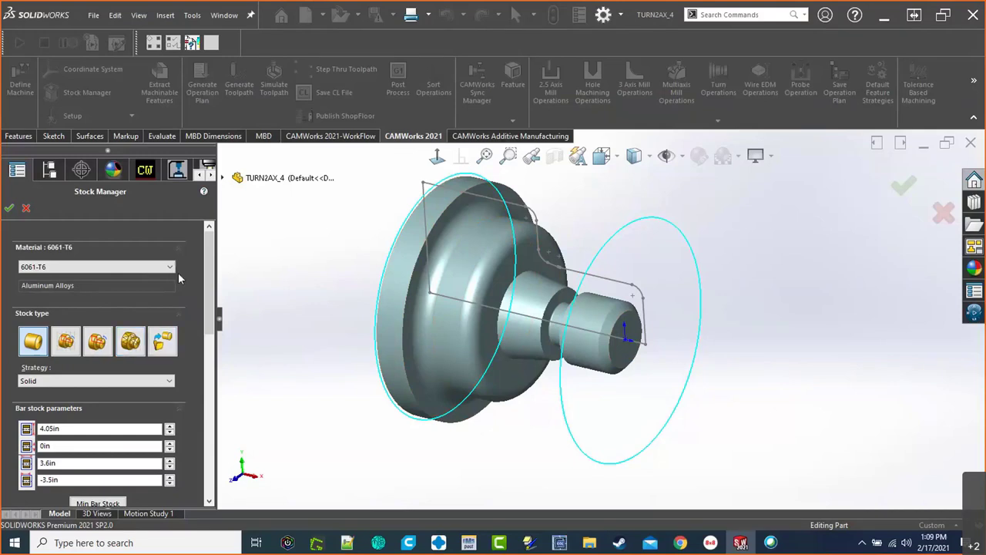
{"action": "left_click", "coordinate": [9, 208]}
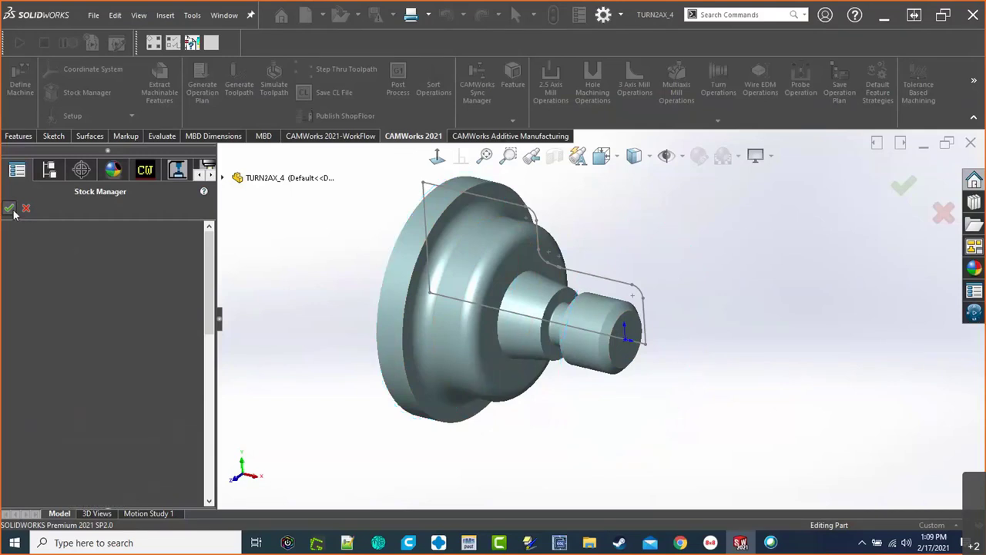
Step: Redefine the stock as a revolved solid based on the Stock Profile sketch
{"action": "mouse_move", "coordinate": [677, 390]}
{"action": "middle_mouse_down"}
{"action": "mouse_move", "coordinate": [665, 375]}
{"action": "mouse_move", "coordinate": [680, 306]}
{"action": "mouse_move", "coordinate": [683, 315]}
{"action": "middle_mouse_up"}
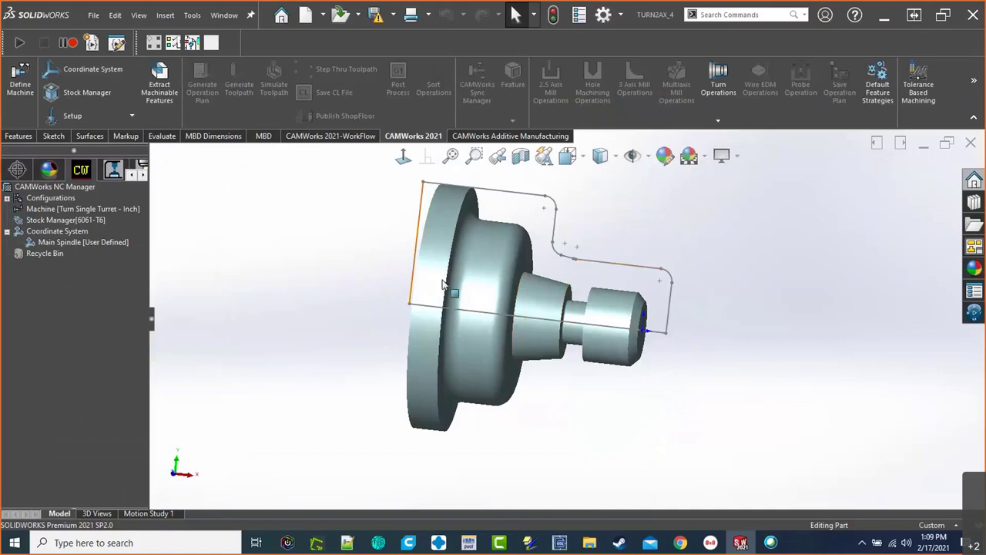
{"action": "left_click", "coordinate": [69, 95]}
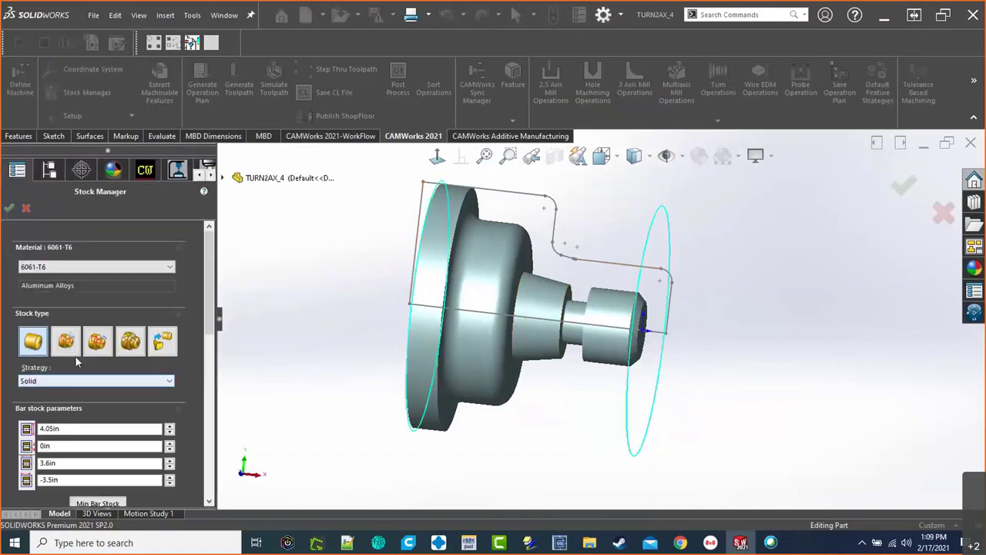
{"action": "left_click", "coordinate": [62, 344]}
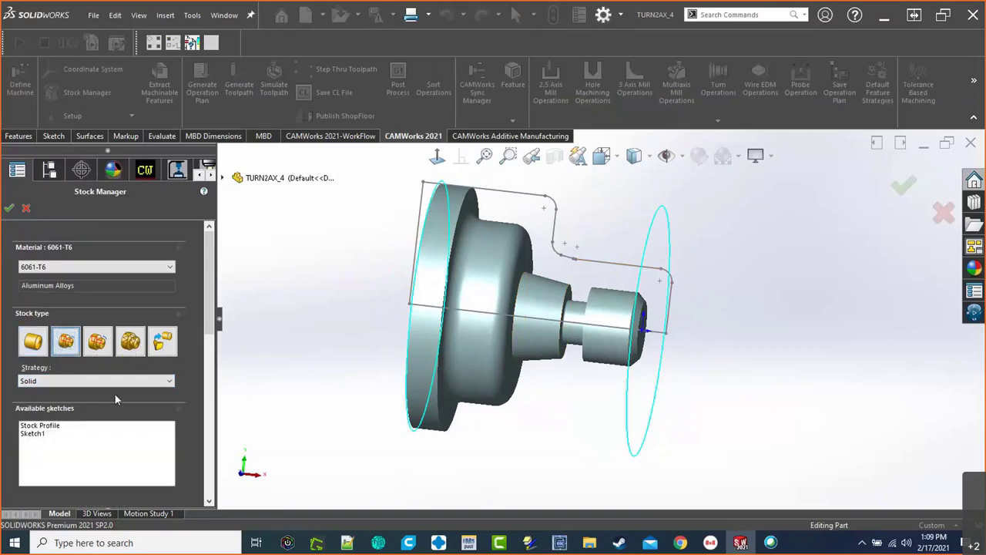
{"action": "left_click", "coordinate": [37, 427]}
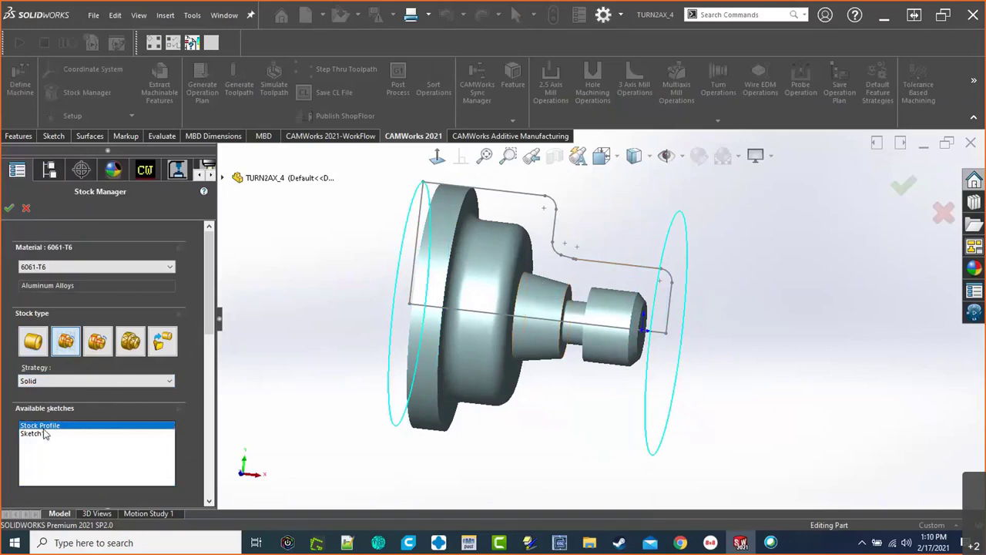
{"action": "left_click", "coordinate": [10, 208]}
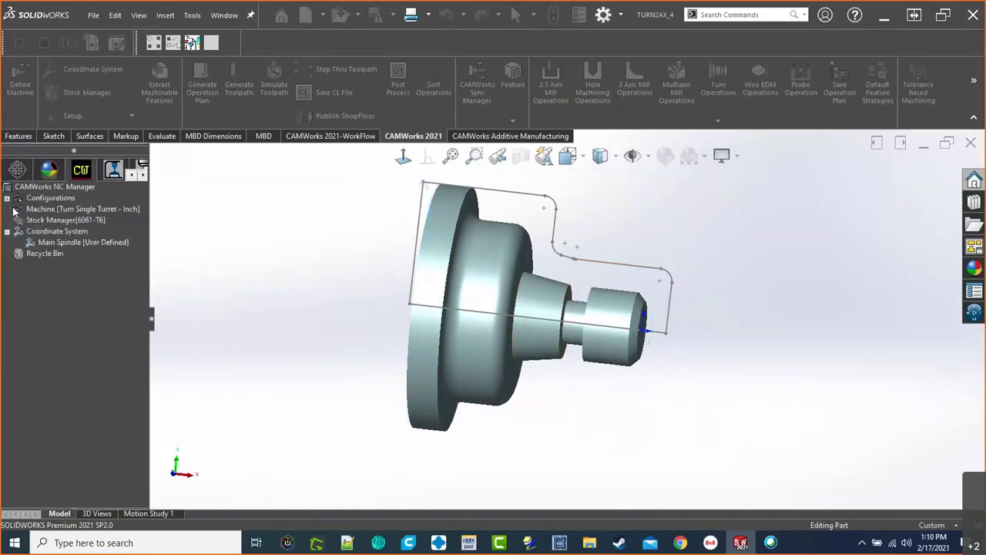
Step: Display the stock as translucent around the part
{"action": "right_click", "coordinate": [83, 221]}
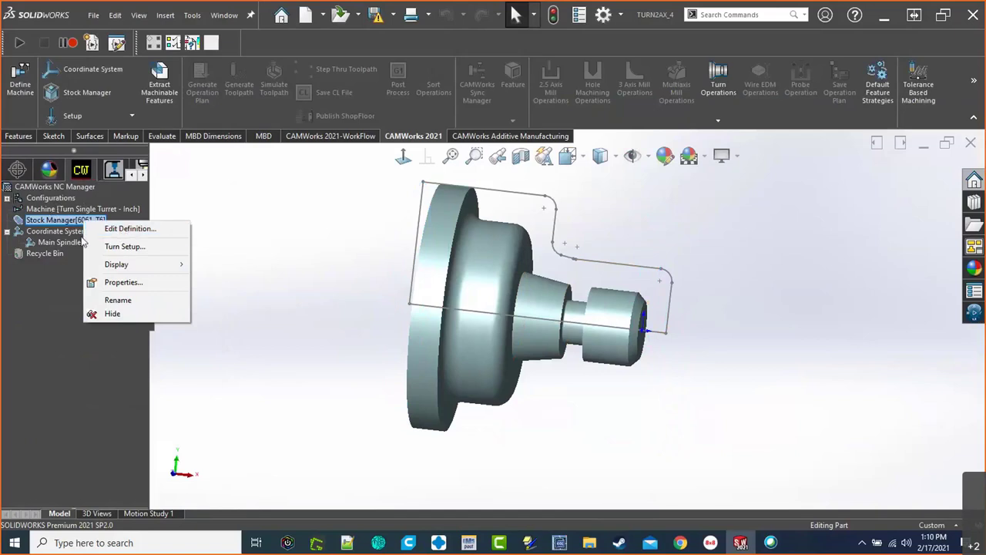
{"action": "mouse_move", "coordinate": [130, 264]}
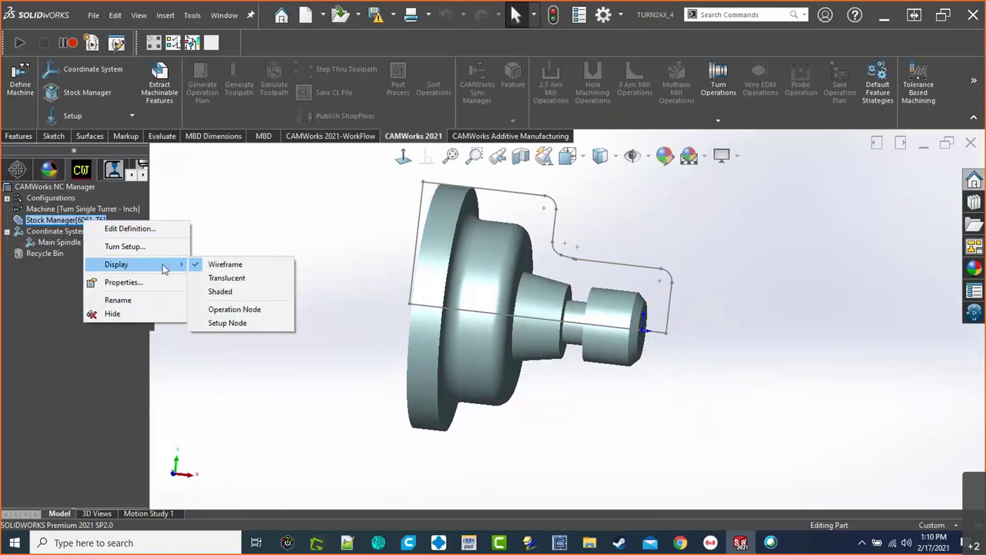
{"action": "left_click", "coordinate": [232, 278]}
{"action": "scroll", "coordinate": [664, 405], "scroll_direction": "up", "scroll_amount": 2}
{"action": "mouse_move", "coordinate": [705, 432]}
{"action": "middle_mouse_down"}
{"action": "mouse_move", "coordinate": [645, 434]}
{"action": "mouse_move", "coordinate": [691, 441]}
{"action": "middle_mouse_up"}
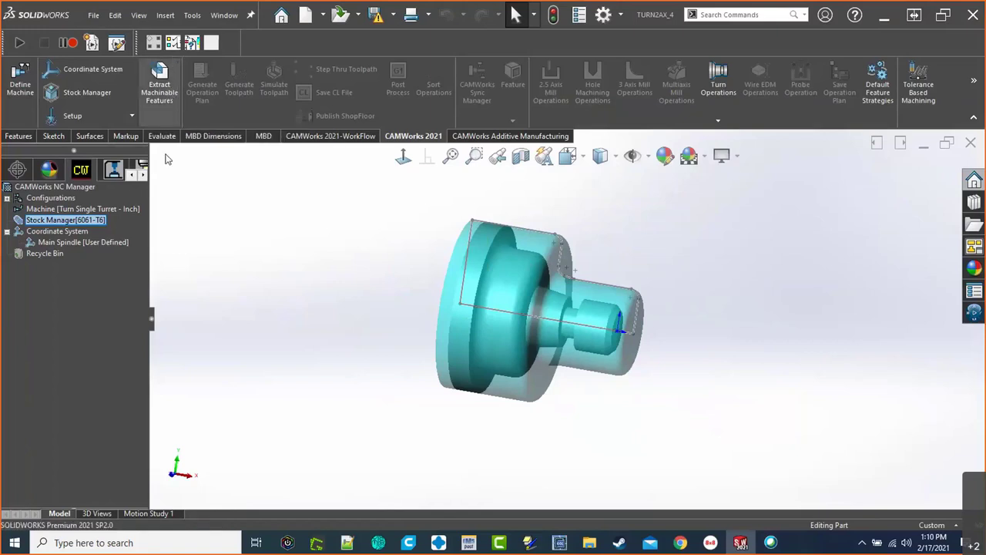
Step: Extract the machinable features from the part and highlight the OD feature of Turn Setup1 on the model
{"action": "left_click", "coordinate": [163, 91]}
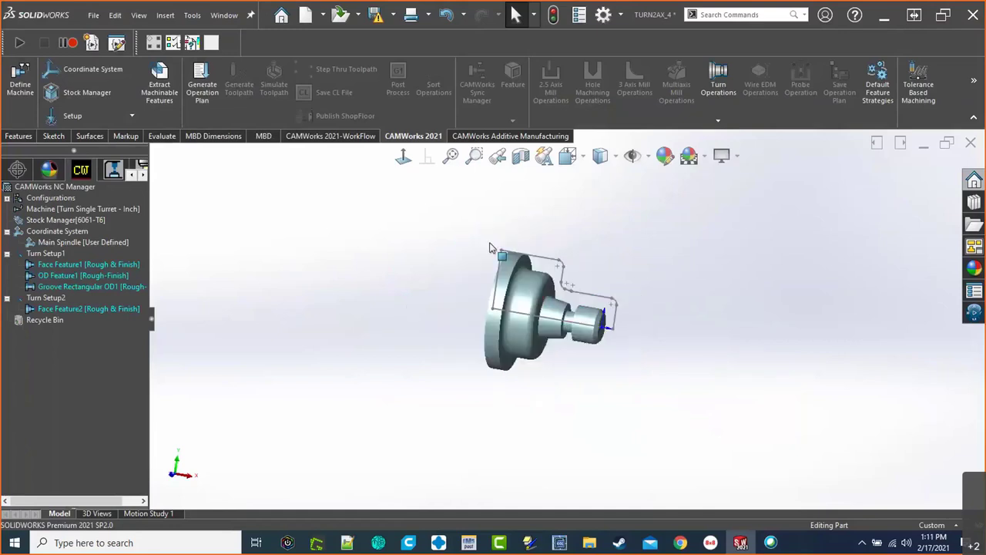
{"action": "scroll", "coordinate": [490, 248], "scroll_direction": "down", "scroll_amount": 2}
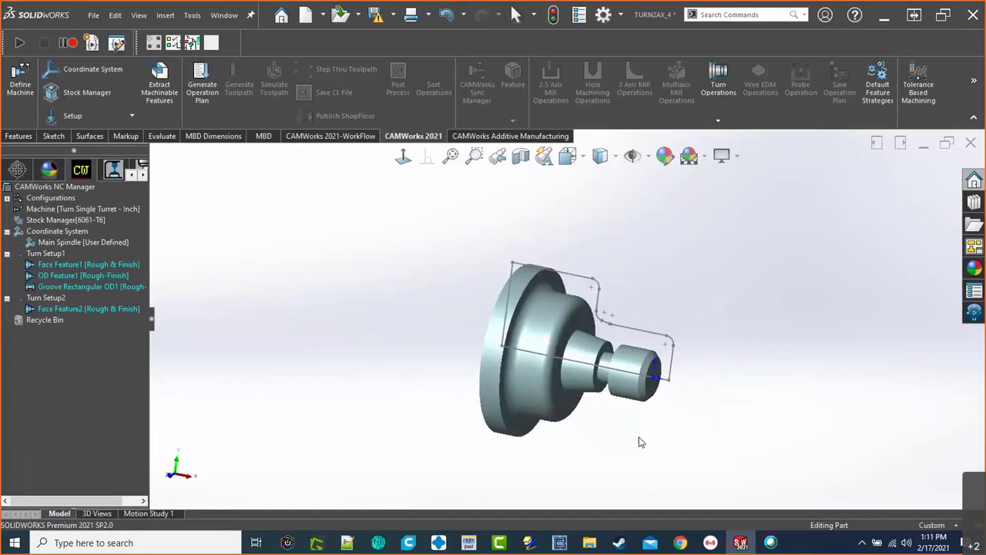
{"action": "middle_click_drag", "start_coordinate": [641, 440], "coordinate": [576, 379]}
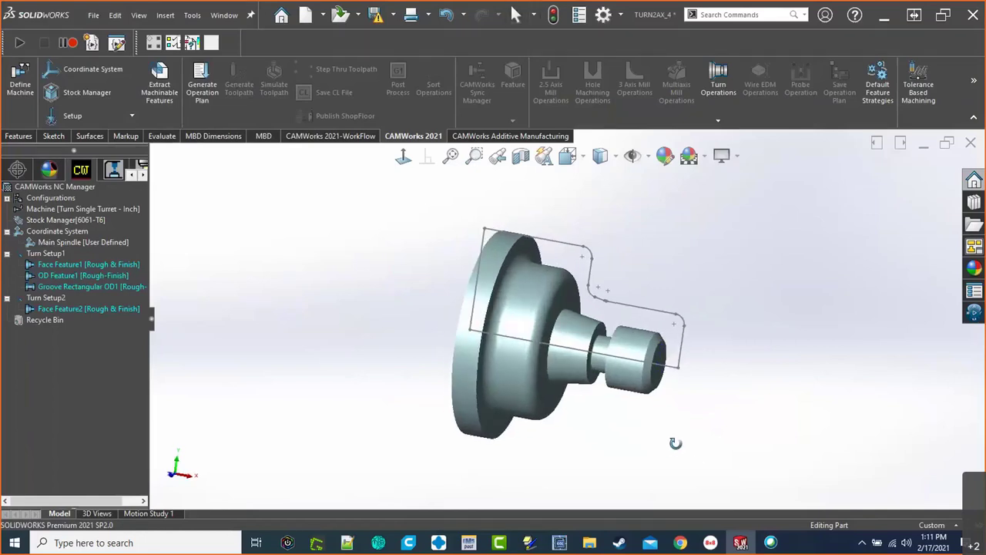
{"action": "scroll", "coordinate": [580, 382], "scroll_direction": "down", "scroll_amount": 2}
{"action": "middle_click_drag", "start_coordinate": [605, 403], "coordinate": [616, 431]}
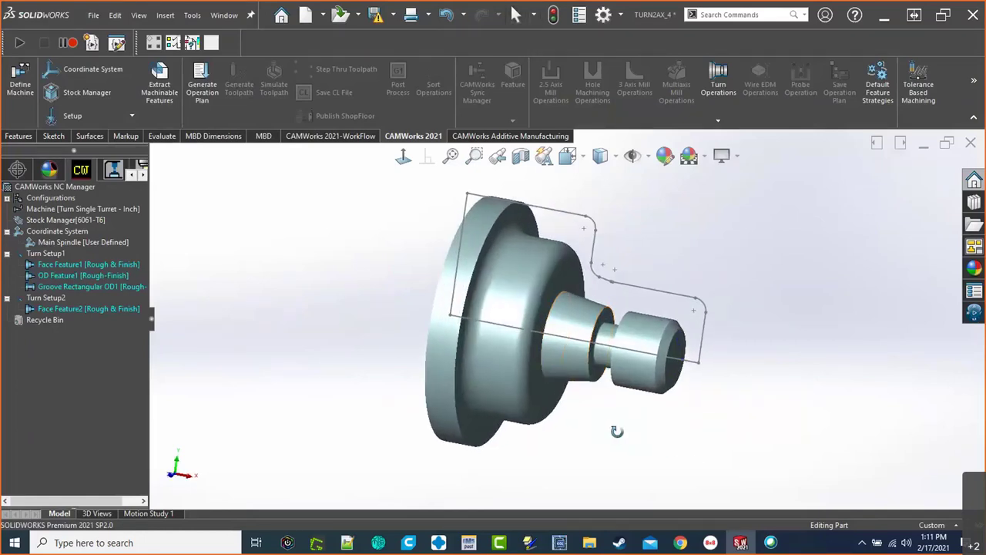
{"action": "left_click", "coordinate": [122, 276]}
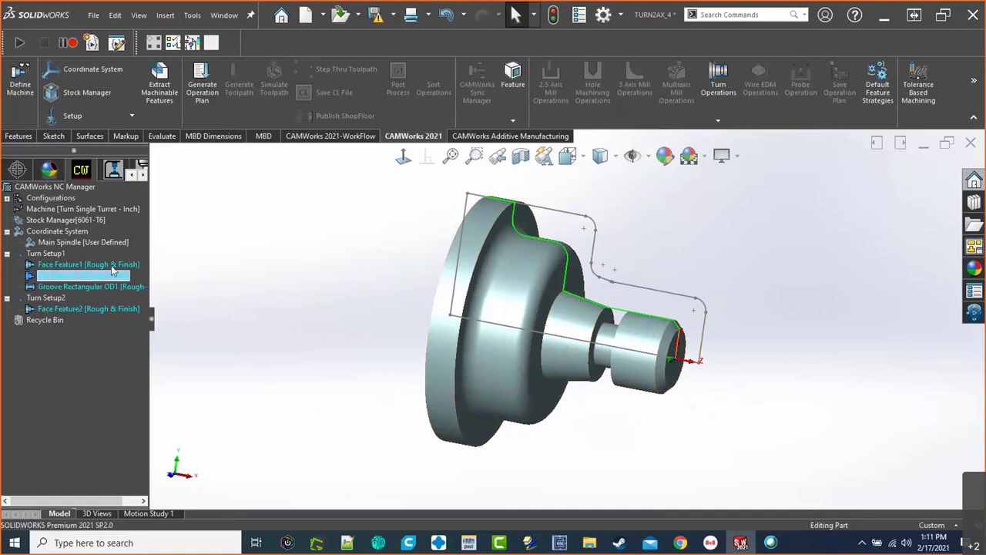
Step: Highlight the face, OD and groove features of Turn Setup1 and the face feature of Turn Setup2 on the model
{"action": "left_click", "coordinate": [85, 264]}
{"action": "mouse_move", "coordinate": [637, 403]}
{"action": "middle_mouse_down"}
{"action": "mouse_move", "coordinate": [655, 401]}
{"action": "mouse_move", "coordinate": [632, 393]}
{"action": "middle_mouse_up"}
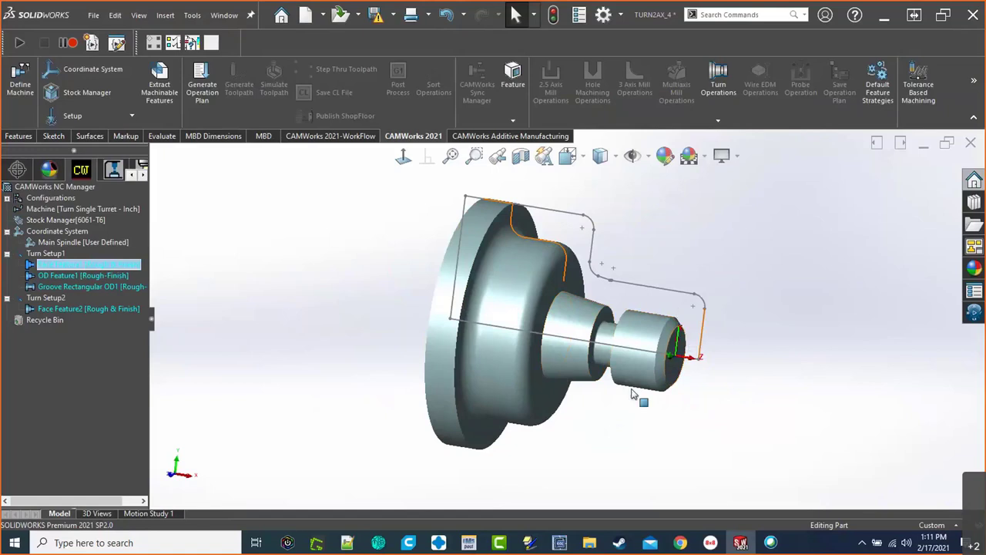
{"action": "left_click", "coordinate": [95, 276]}
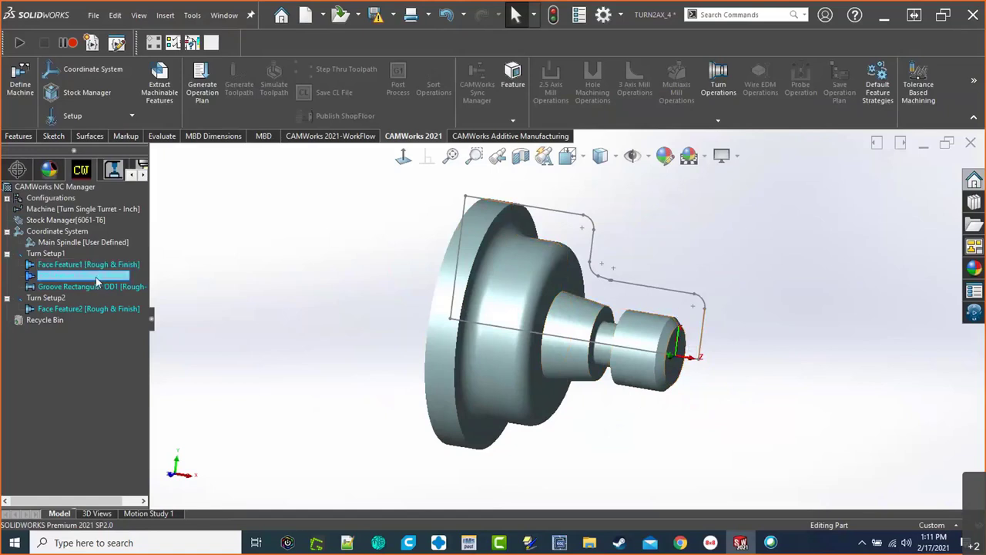
{"action": "middle_click_drag", "start_coordinate": [354, 390], "coordinate": [362, 380]}
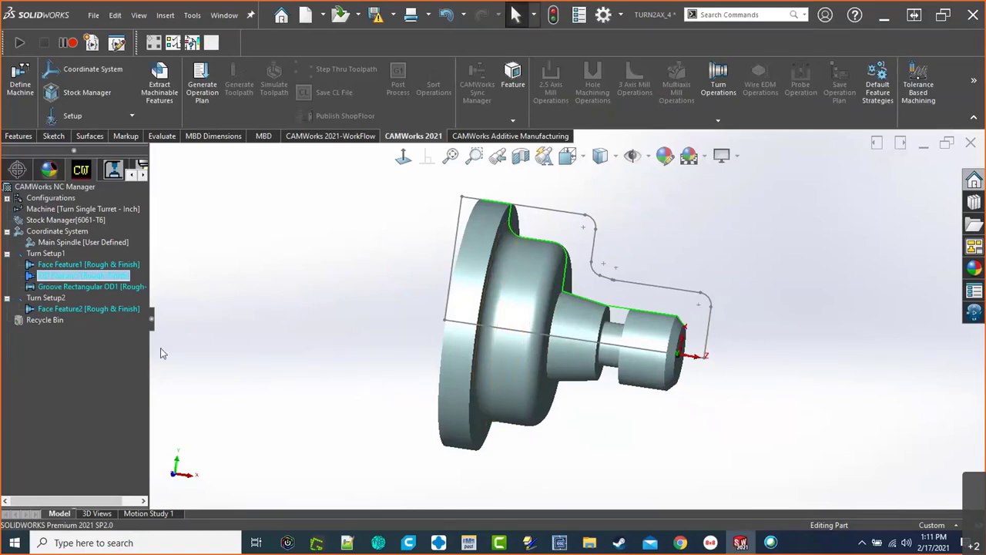
{"action": "left_click", "coordinate": [108, 288]}
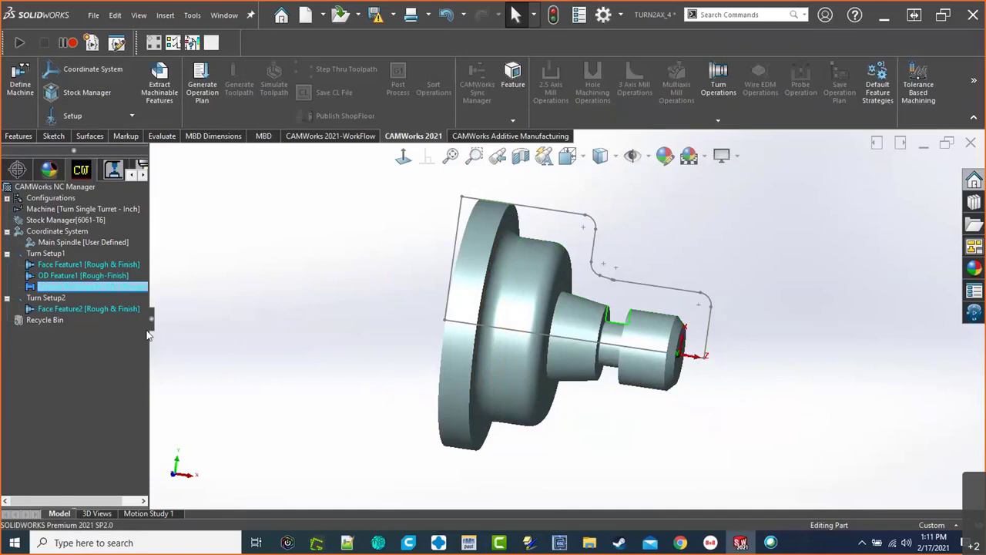
{"action": "left_click", "coordinate": [114, 310]}
{"action": "mouse_move", "coordinate": [270, 356]}
{"action": "middle_mouse_down"}
{"action": "mouse_move", "coordinate": [319, 348]}
{"action": "mouse_move", "coordinate": [303, 359]}
{"action": "mouse_move", "coordinate": [279, 356]}
{"action": "middle_mouse_up"}
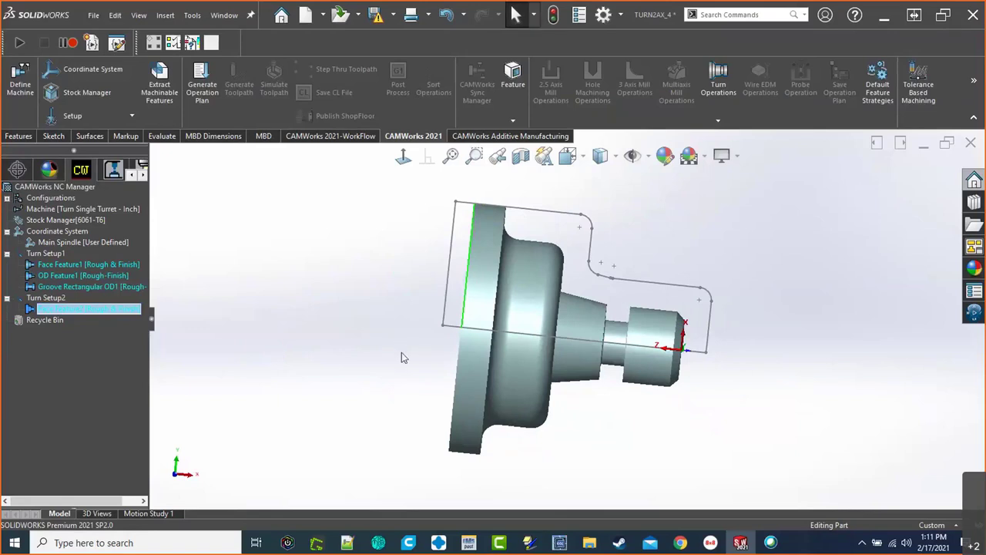
{"action": "middle_click_drag", "start_coordinate": [401, 352], "coordinate": [385, 354]}
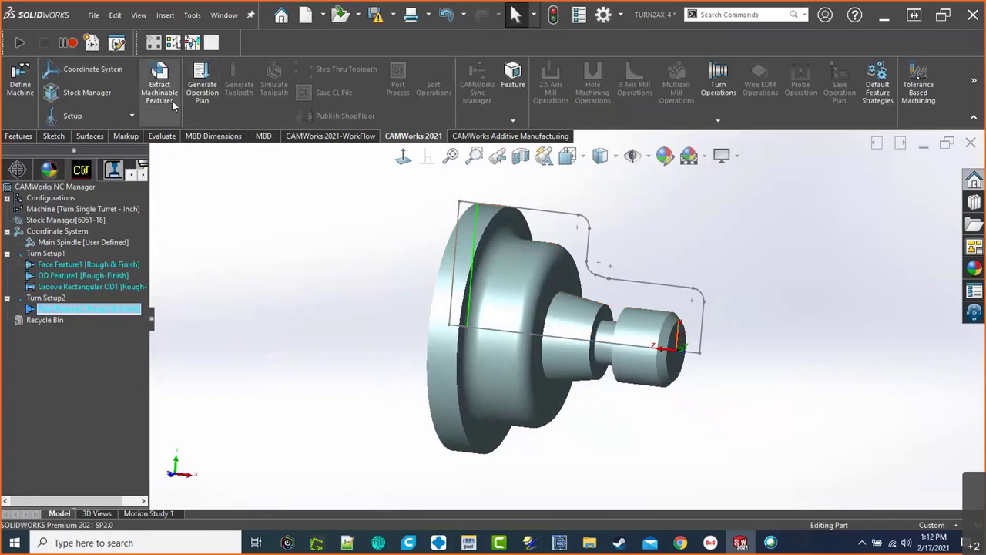
Step: Generate the operation plan for the extracted turning features
{"action": "left_click", "coordinate": [194, 87]}
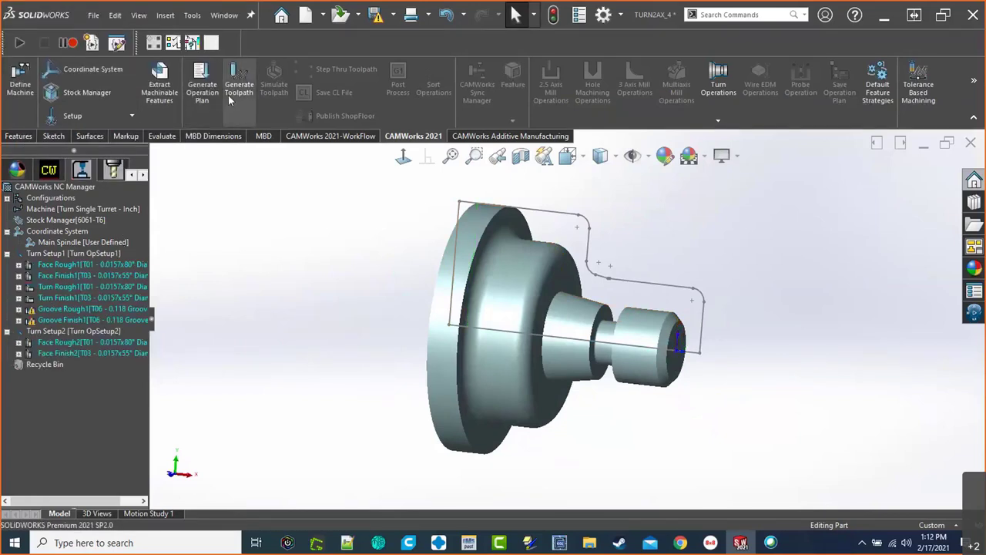
Step: Review the parameters and available strategies of OD Feature1, keeping the Rough-Finish strategy
{"action": "left_click", "coordinate": [167, 97]}
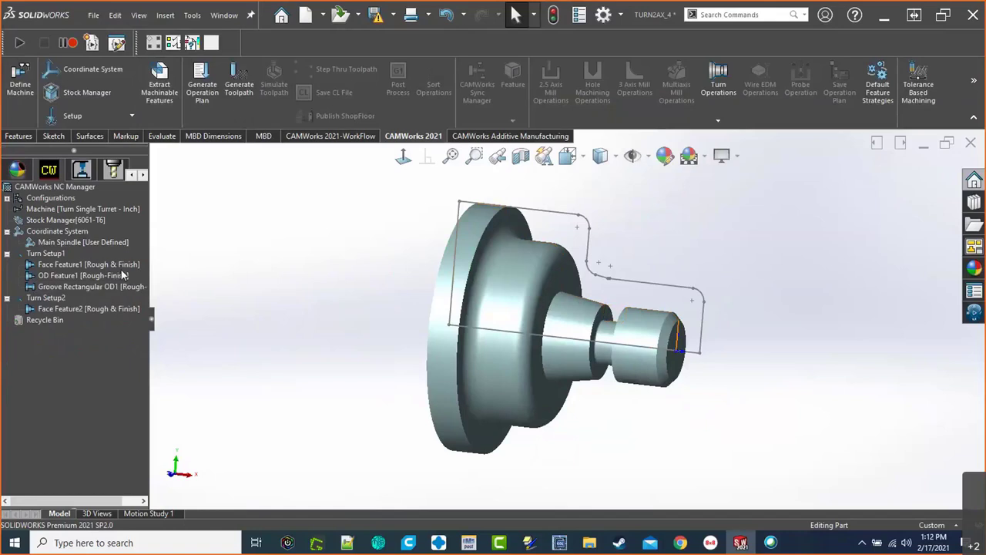
{"action": "left_click", "coordinate": [120, 276]}
{"action": "right_click", "coordinate": [119, 276]}
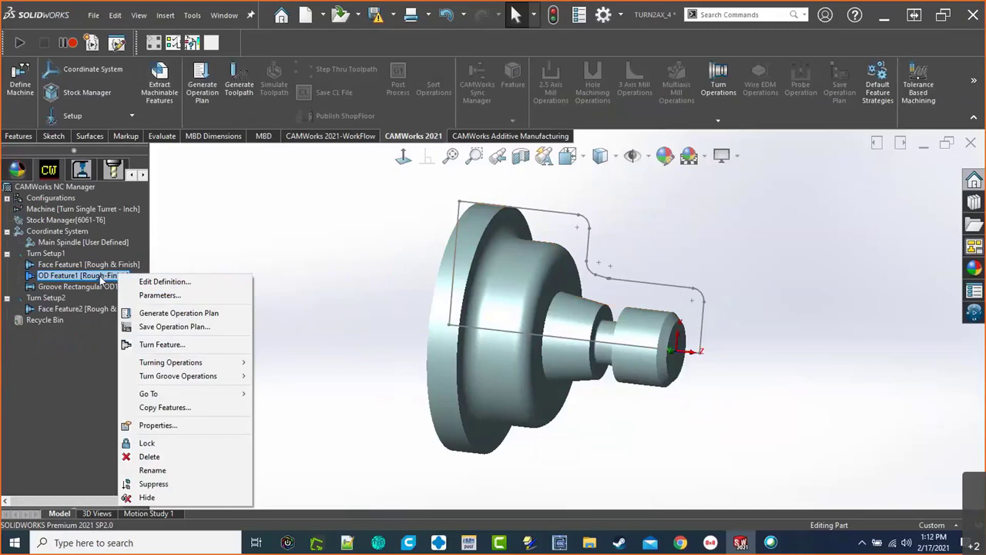
{"action": "left_click", "coordinate": [159, 295]}
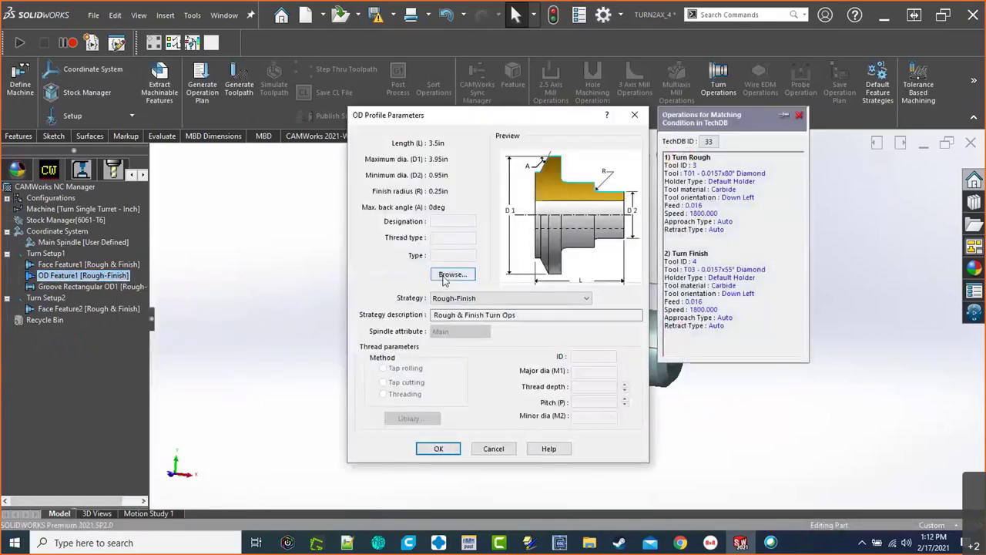
{"action": "left_click", "coordinate": [588, 299]}
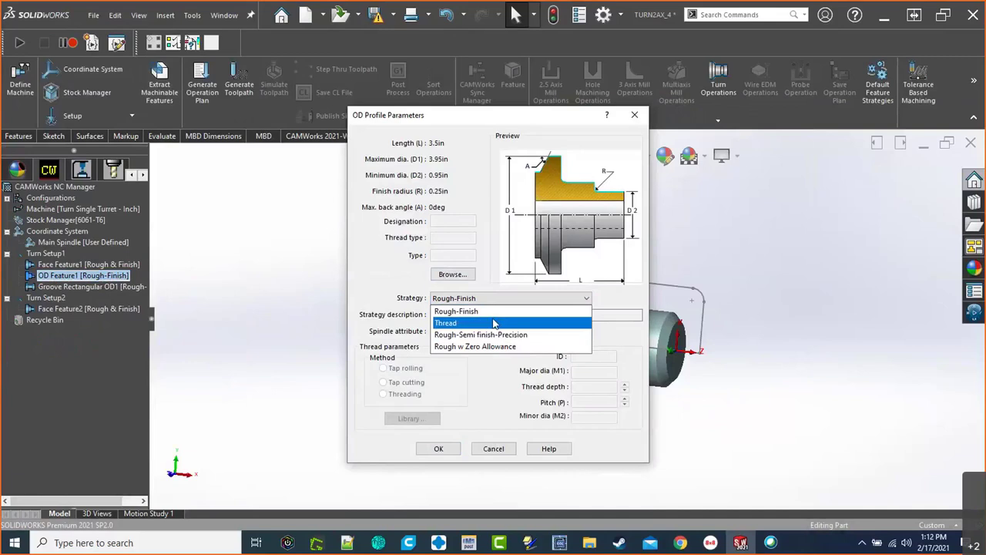
{"action": "left_click", "coordinate": [455, 311]}
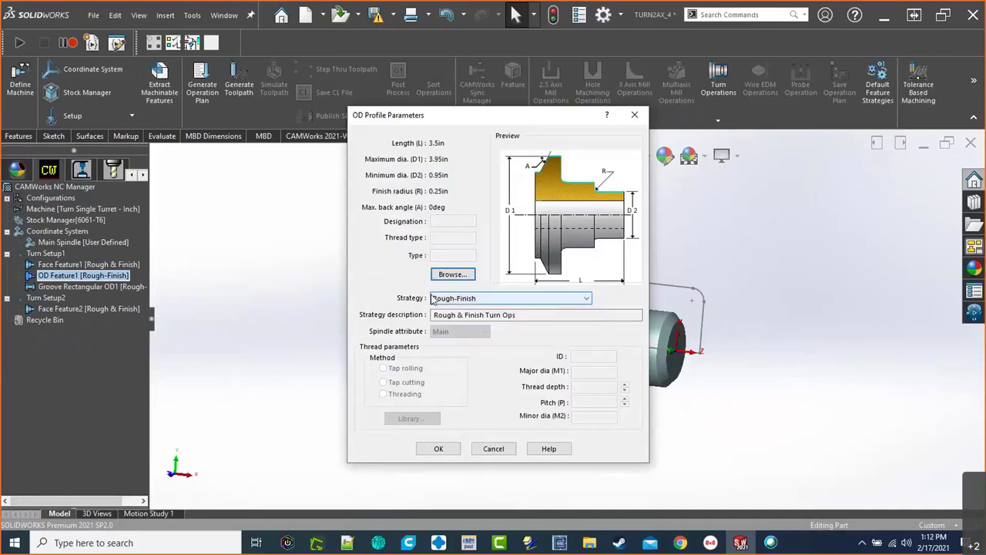
{"action": "left_click", "coordinate": [439, 449]}
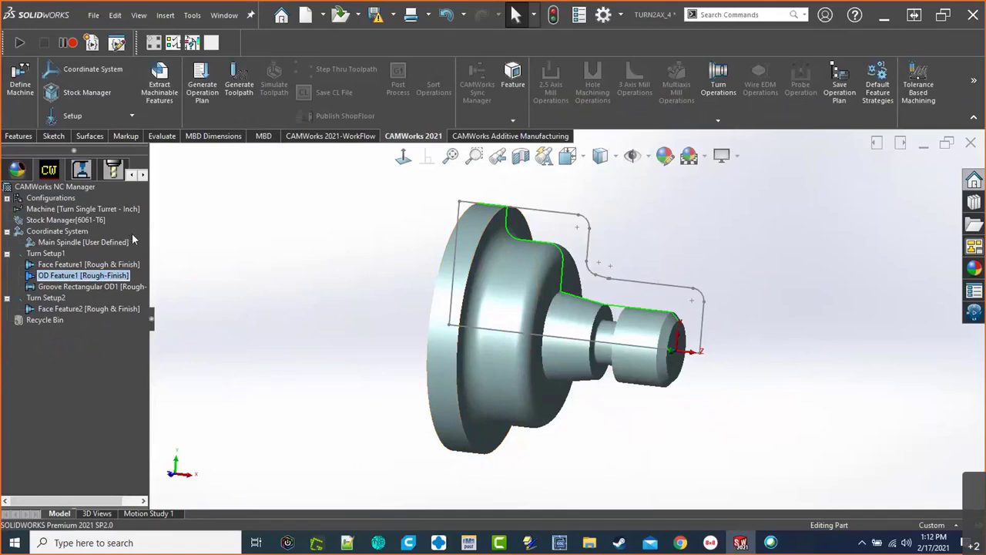
Step: Examine the generated facing, turning and grooving operations of both turn setups on the model
{"action": "left_click", "coordinate": [109, 171]}
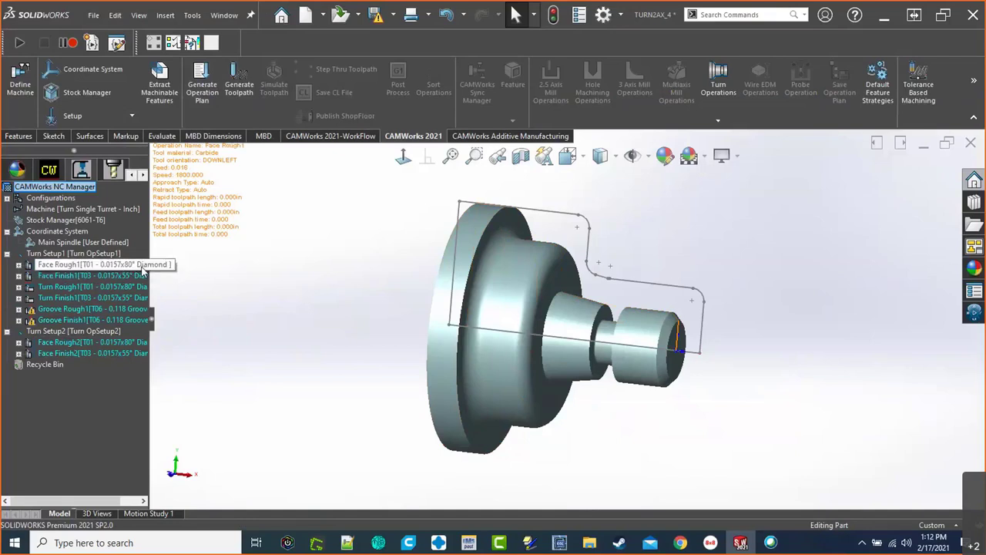
{"action": "left_click", "coordinate": [144, 276]}
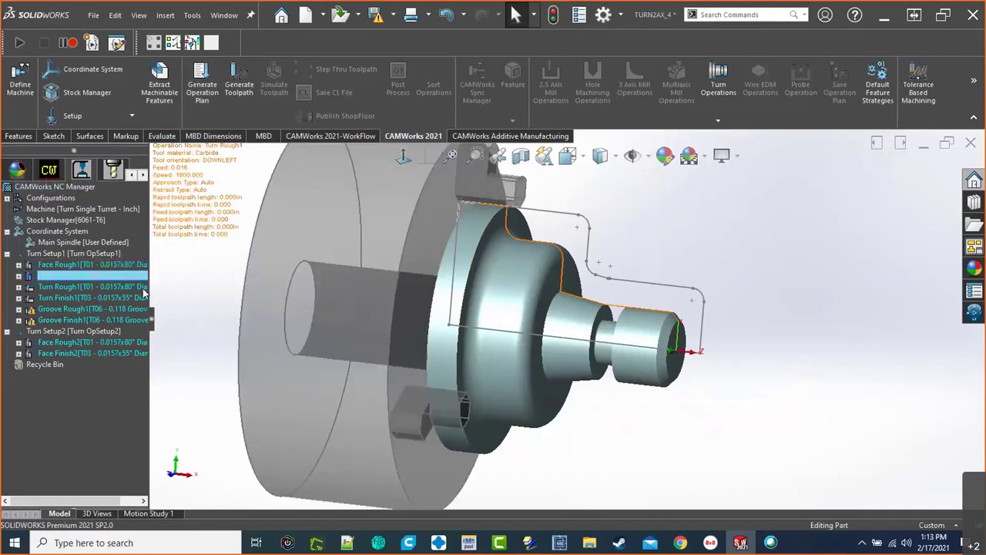
{"action": "left_click", "coordinate": [140, 287]}
{"action": "left_click", "coordinate": [143, 297]}
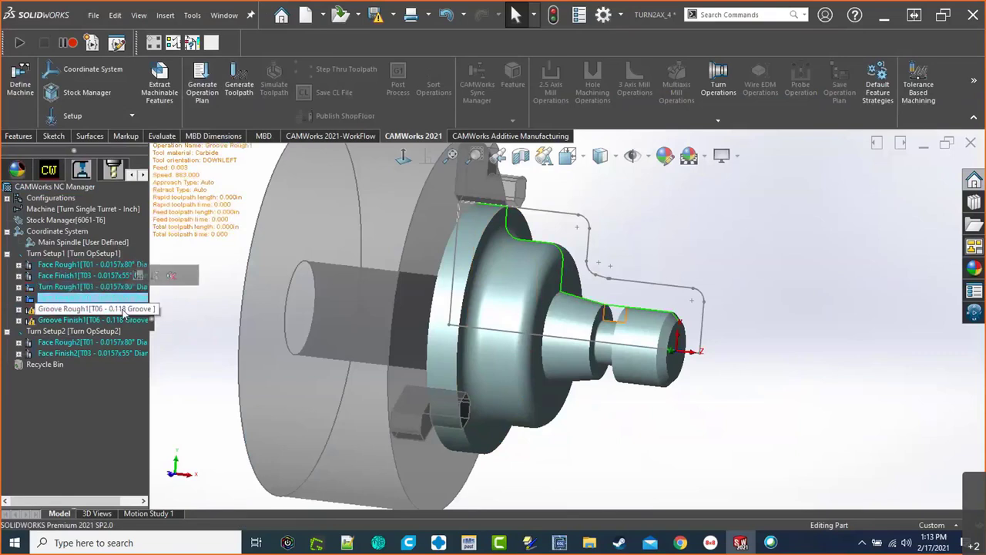
{"action": "left_click", "coordinate": [124, 319]}
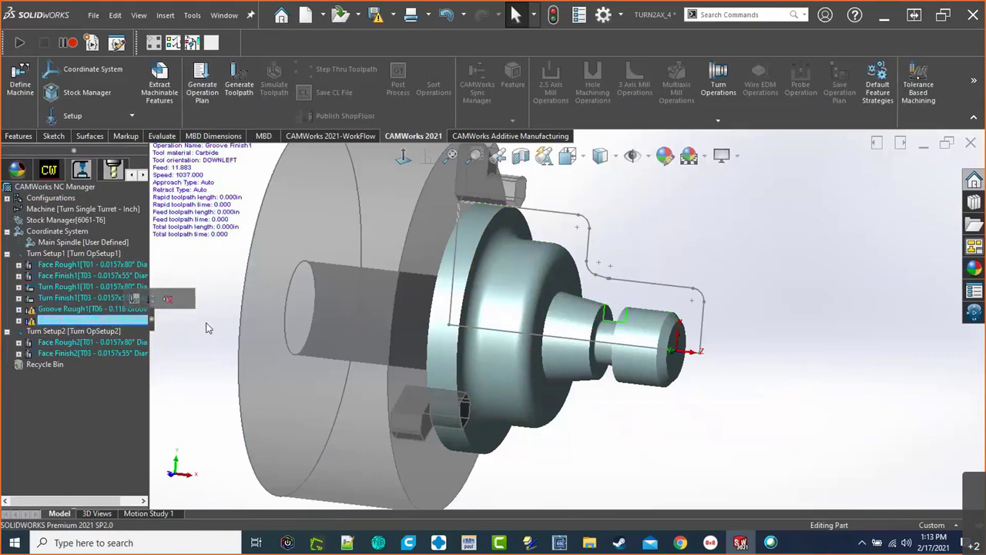
{"action": "left_click", "coordinate": [126, 341]}
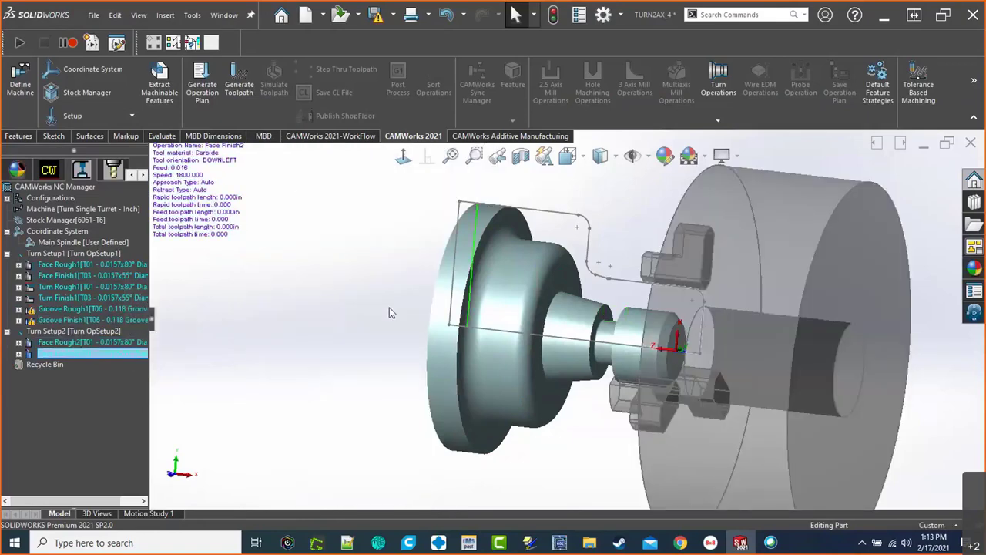
Step: Display Turn Setup1 and inspect how the chuck and jaws hold the part
{"action": "left_click", "coordinate": [104, 254]}
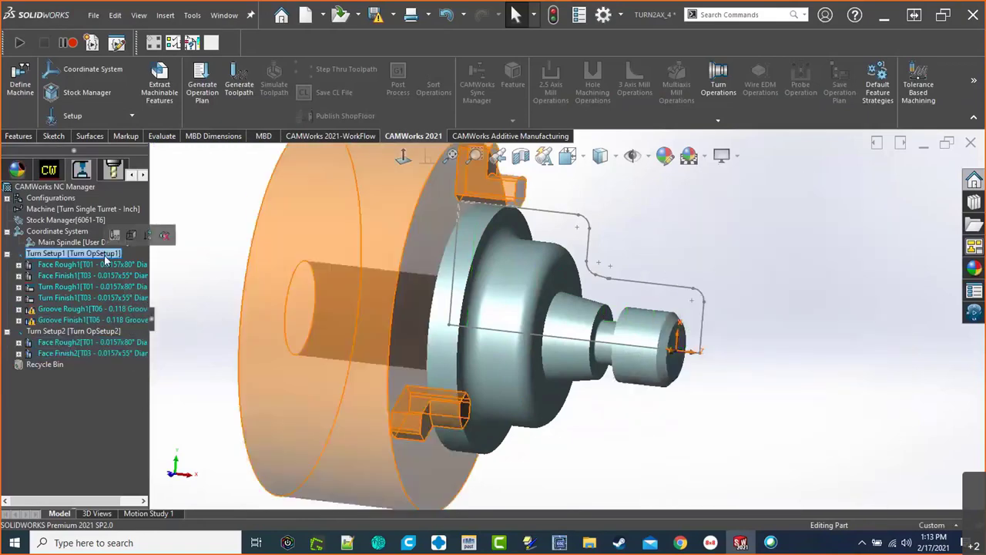
{"action": "scroll", "coordinate": [580, 339], "scroll_direction": "up", "scroll_amount": 4}
{"action": "middle_click_drag", "start_coordinate": [539, 352], "coordinate": [518, 272]}
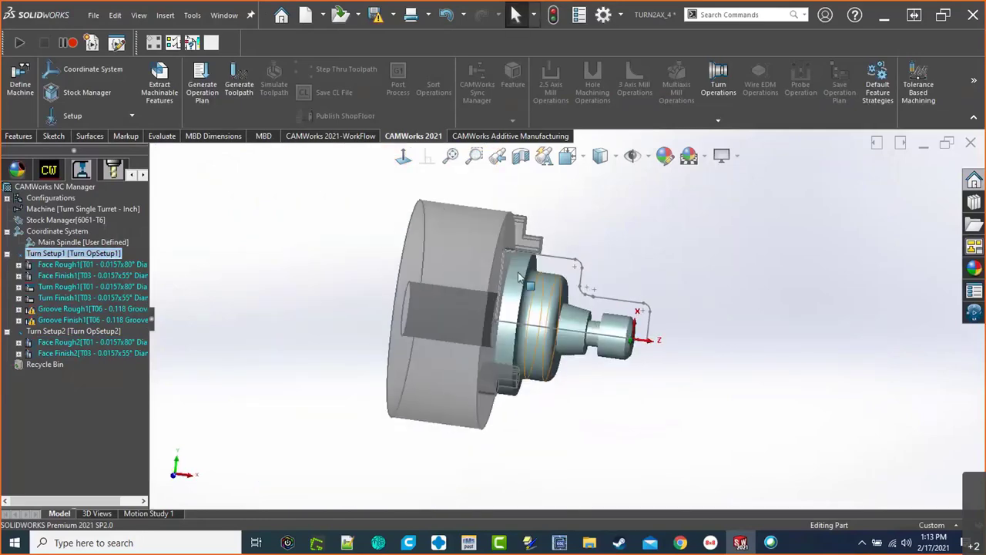
{"action": "scroll", "coordinate": [581, 298], "scroll_direction": "down", "scroll_amount": 3}
{"action": "scroll", "coordinate": [583, 330], "scroll_direction": "up", "scroll_amount": 2}
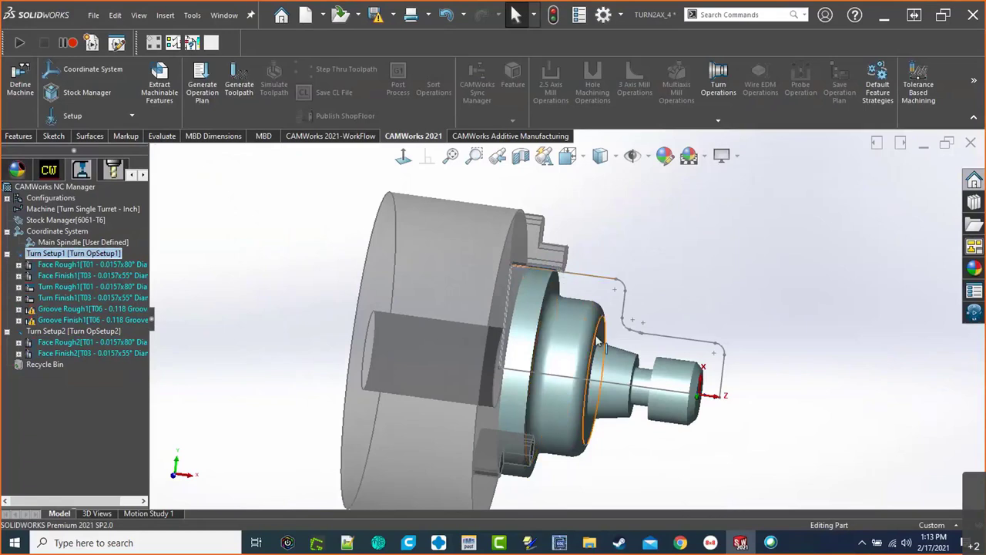
{"action": "scroll", "coordinate": [577, 362], "scroll_direction": "up", "scroll_amount": 1}
{"action": "middle_click_drag", "start_coordinate": [577, 363], "coordinate": [601, 381]}
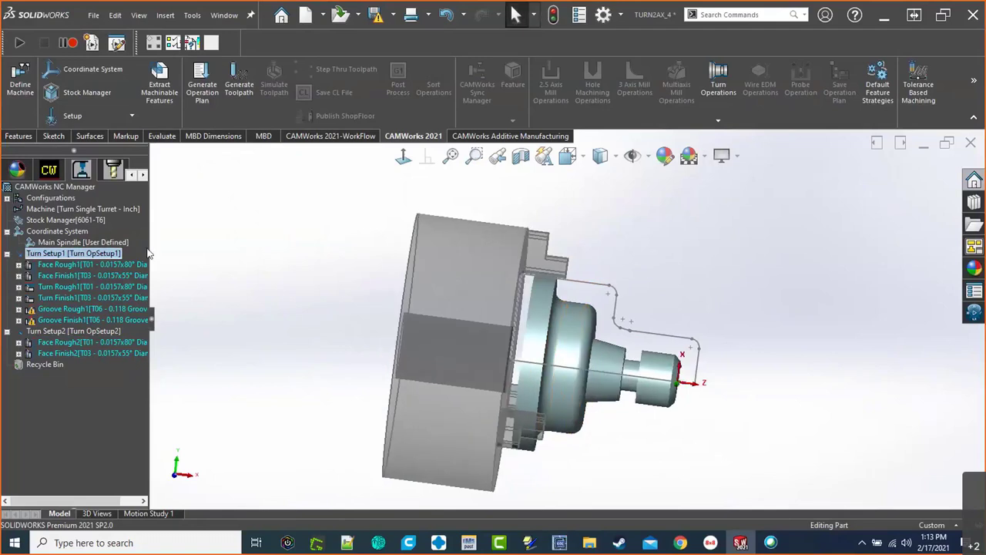
Step: Open the Turn Rough1 operation parameters and review its roughing and feed and speed settings
{"action": "mouse_move", "coordinate": [77, 264]}
{"action": "mouse_move", "coordinate": [127, 268]}
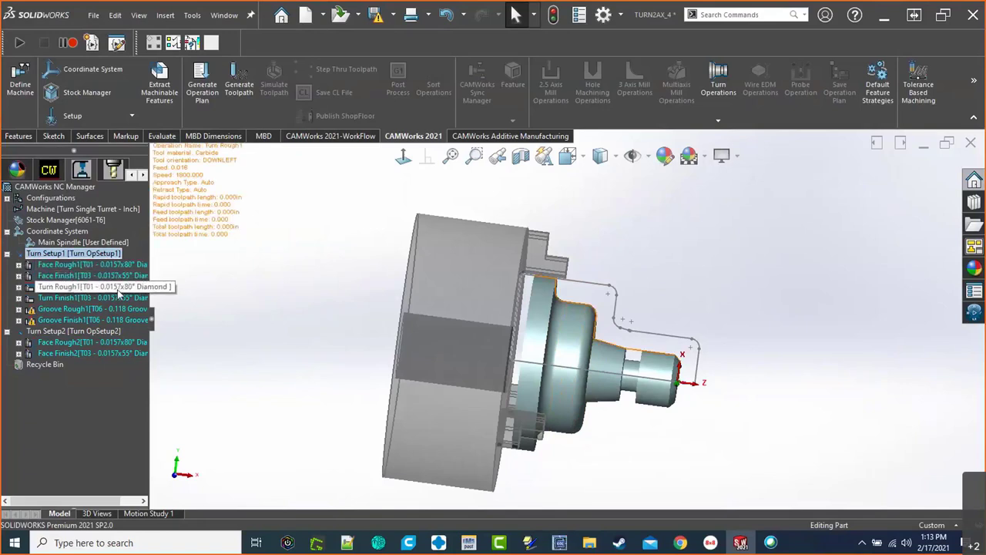
{"action": "left_click", "coordinate": [118, 290]}
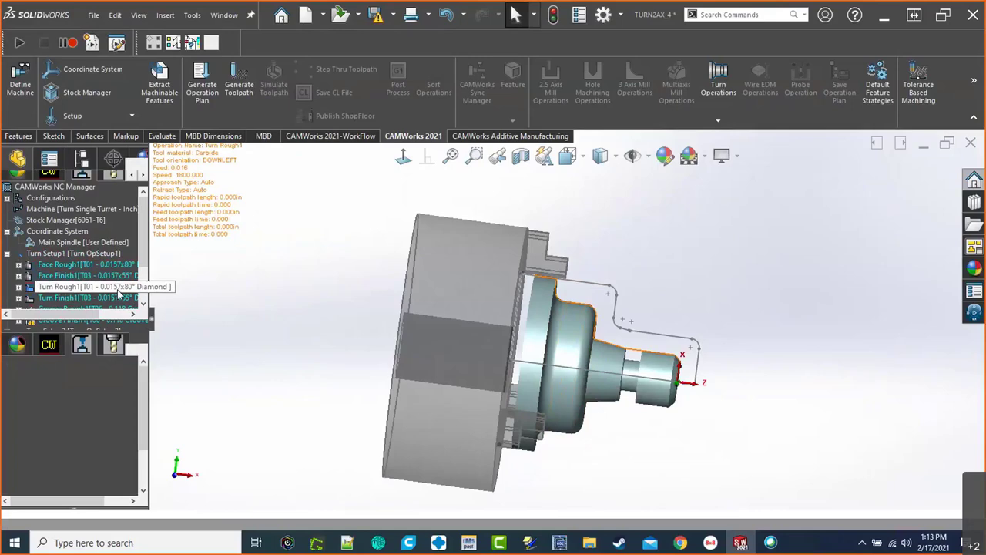
{"action": "double_click", "coordinate": [118, 291]}
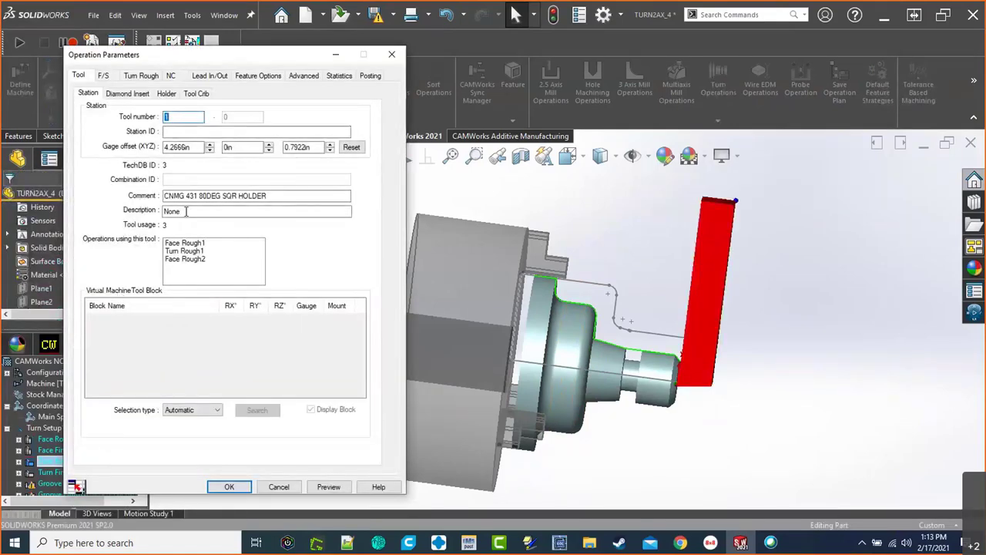
{"action": "left_click", "coordinate": [131, 76]}
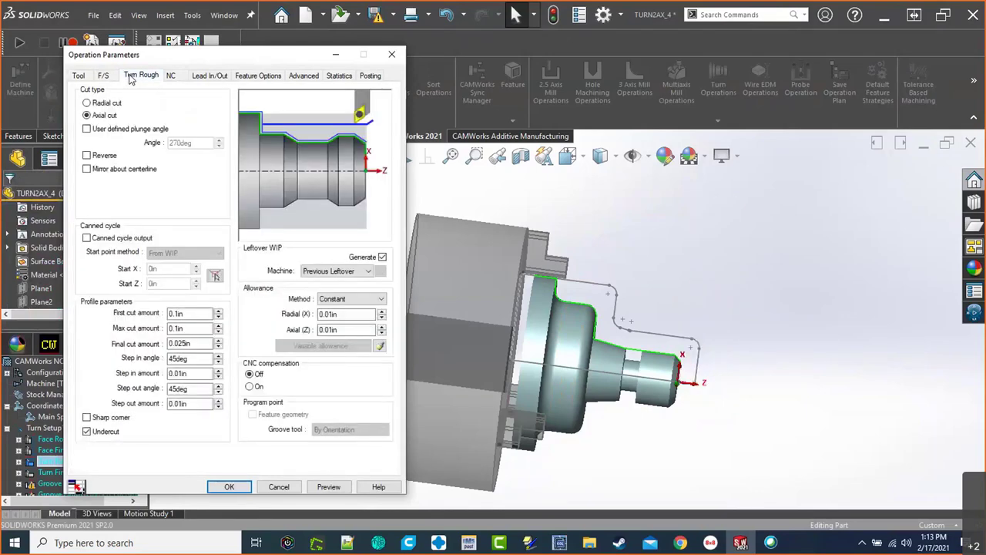
{"action": "left_click", "coordinate": [103, 76]}
{"action": "left_click", "coordinate": [139, 76]}
{"action": "left_click", "coordinate": [103, 75]}
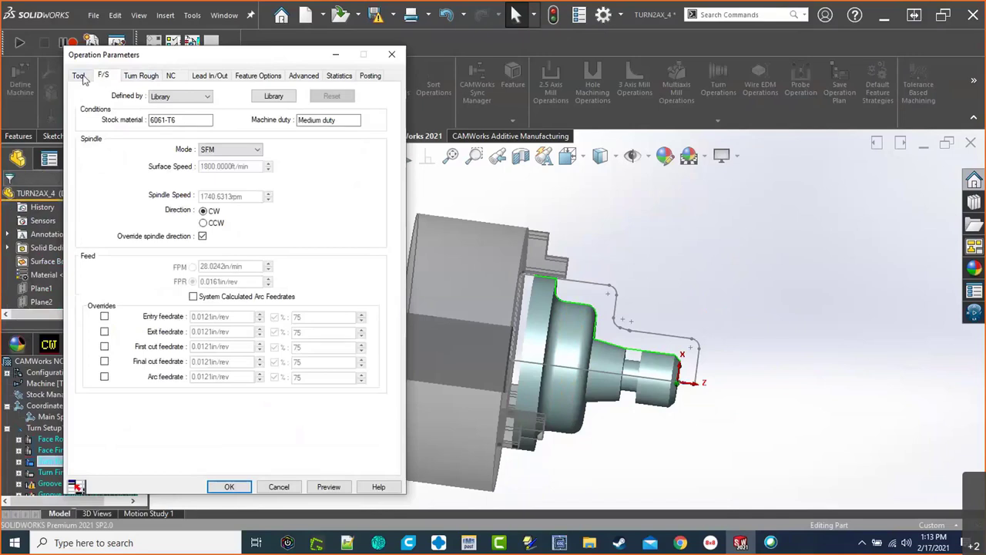
Step: Review the tool station, diamond insert, holder, tool crib and feature options of Turn Rough1, and accept the operation parameters
{"action": "left_click", "coordinate": [79, 75]}
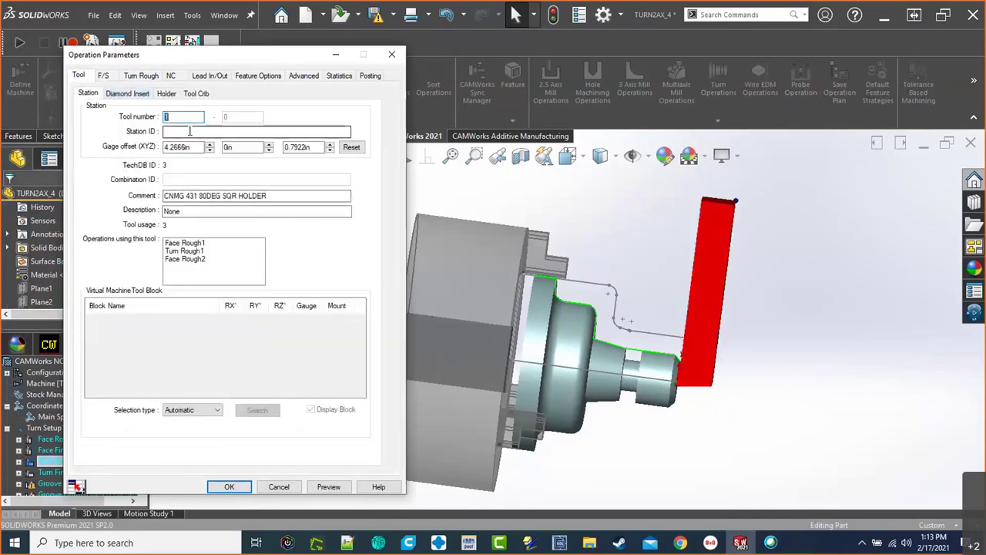
{"action": "left_click", "coordinate": [128, 93]}
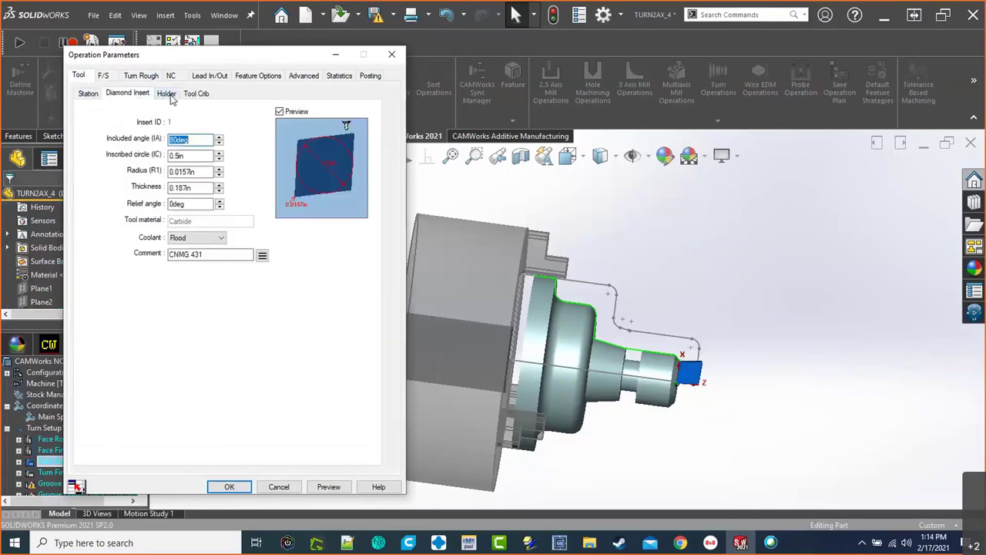
{"action": "left_click", "coordinate": [167, 93]}
{"action": "left_click", "coordinate": [196, 94]}
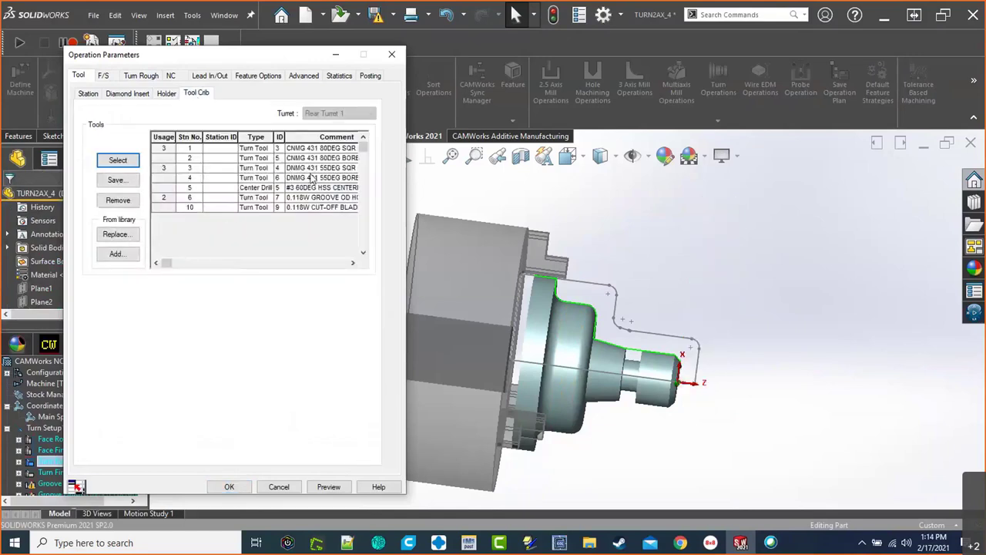
{"action": "left_click", "coordinate": [262, 78]}
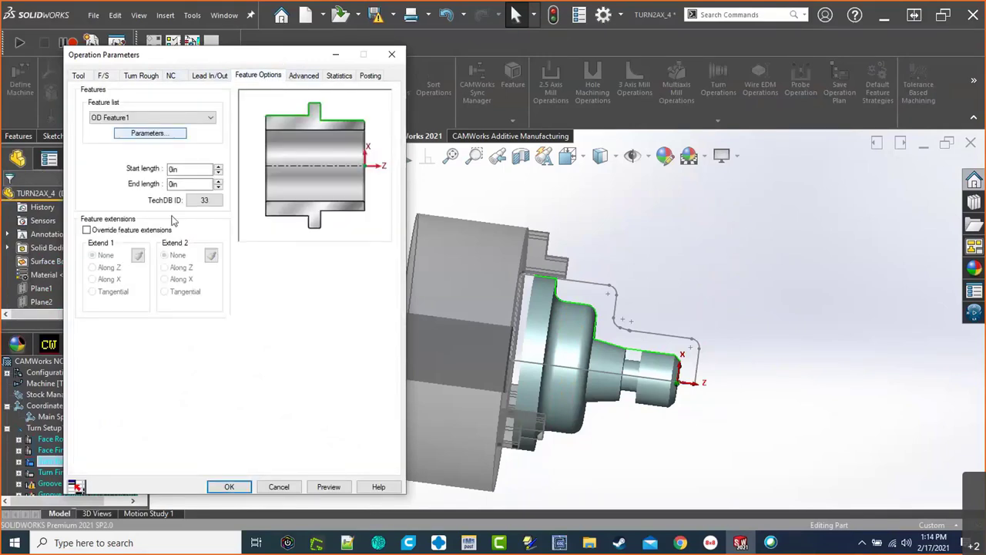
{"action": "left_click", "coordinate": [245, 488]}
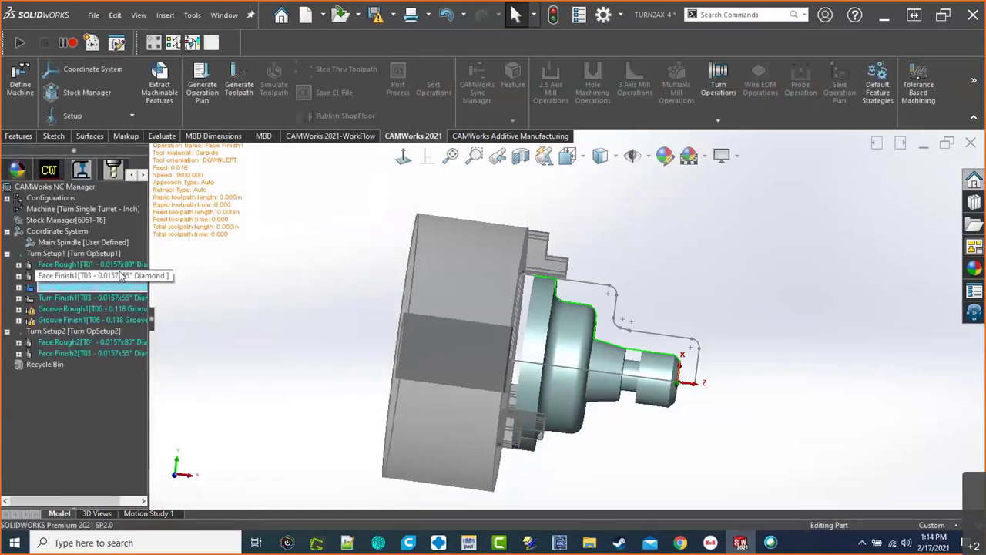
Step: Generate the toolpaths for all operations in Turn Setup1 and Turn Setup2
{"action": "right_click", "coordinate": [114, 288]}
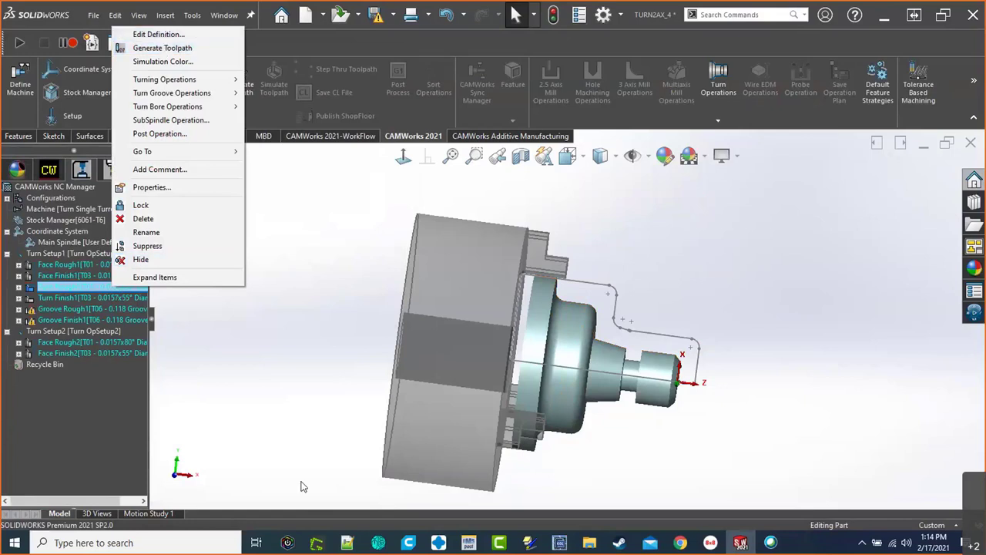
{"action": "left_click", "coordinate": [250, 417]}
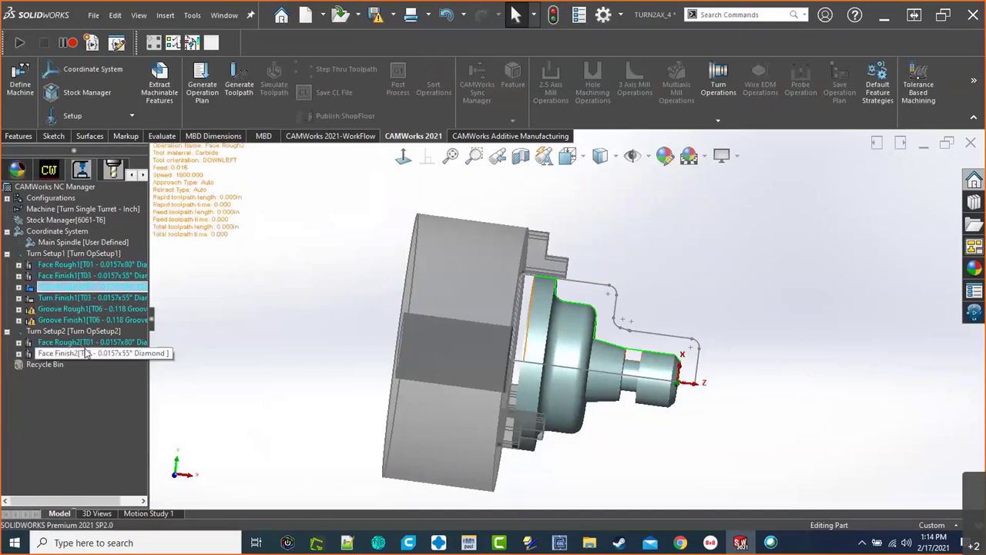
{"action": "left_click", "coordinate": [239, 79]}
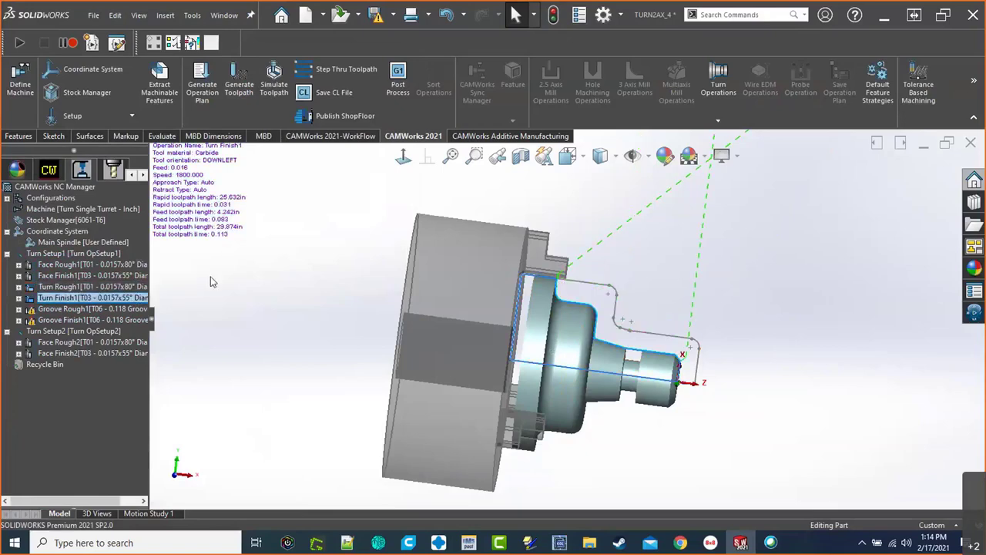
Step: Review the generated toolpaths of Face Finish1, Turn Rough1 and Turn Finish1 on the part
{"action": "left_click", "coordinate": [133, 266]}
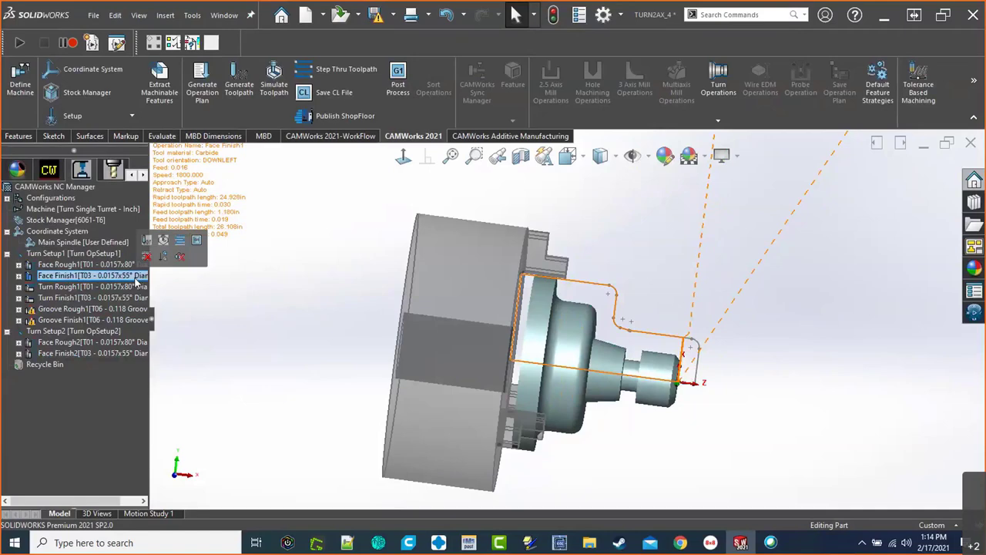
{"action": "left_click", "coordinate": [130, 287]}
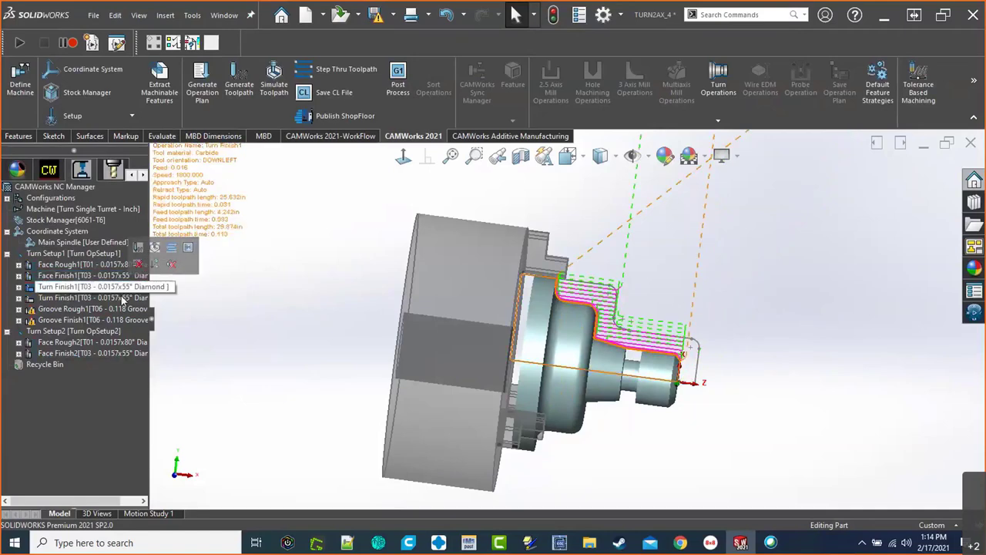
{"action": "left_click", "coordinate": [121, 297]}
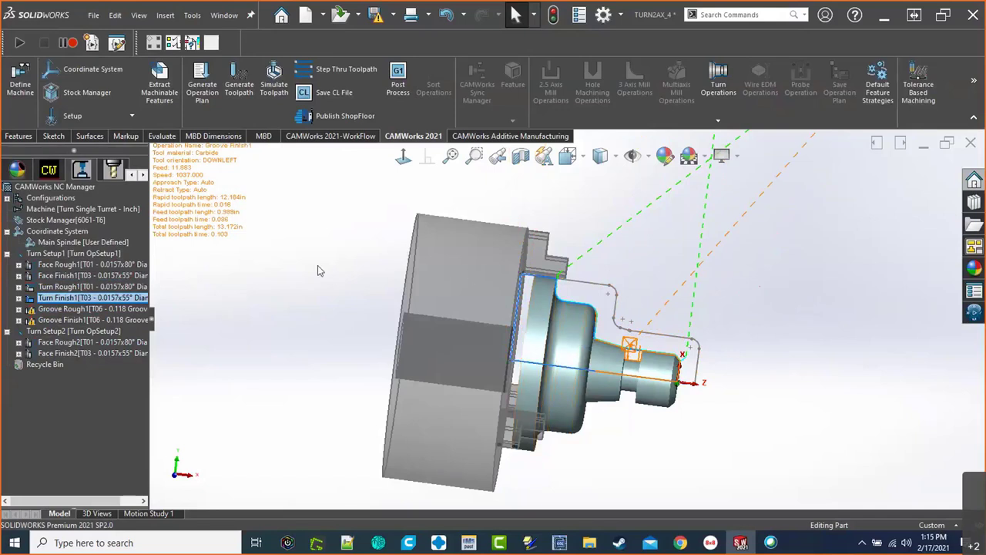
{"action": "scroll", "coordinate": [593, 362], "scroll_direction": "up", "scroll_amount": 2}
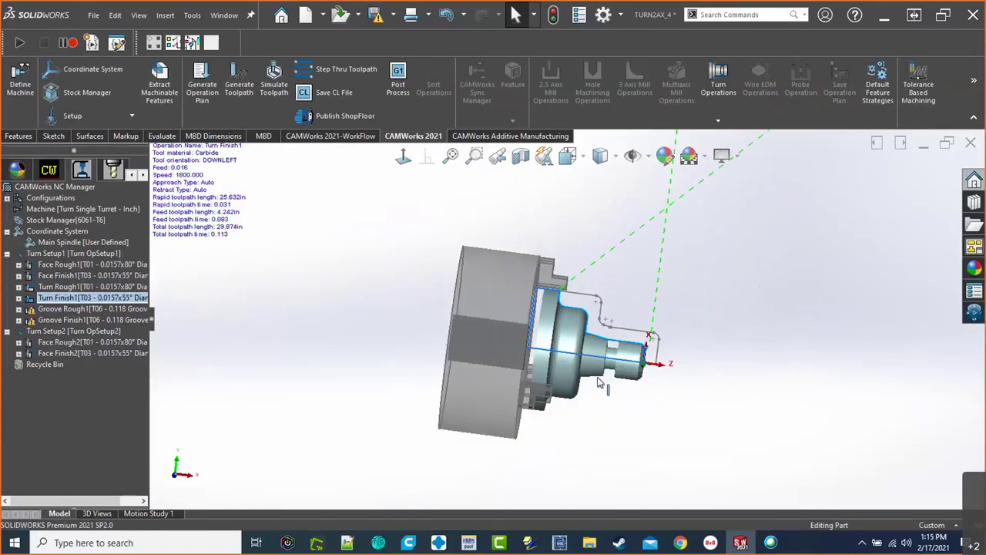
{"action": "scroll", "coordinate": [598, 373], "scroll_direction": "down", "scroll_amount": 3}
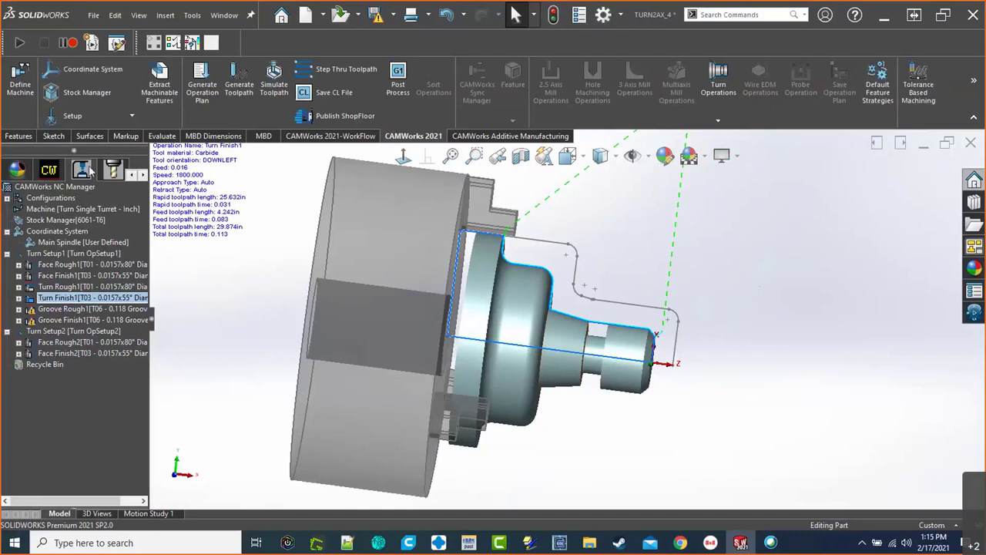
Step: Edit the definition of OD Feature1 under Turn Setup1 and clear all of its selected profile entities
{"action": "left_click", "coordinate": [51, 171]}
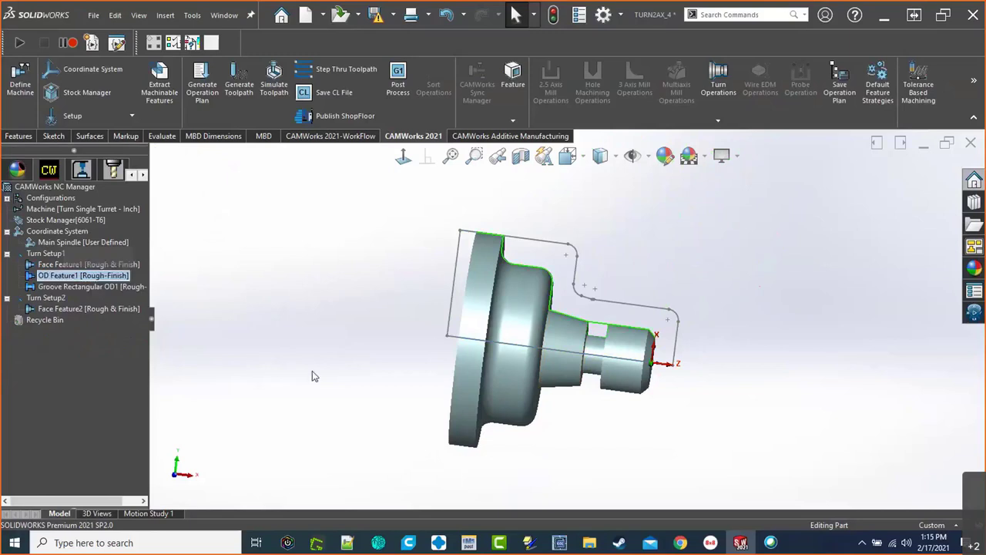
{"action": "right_click", "coordinate": [92, 281]}
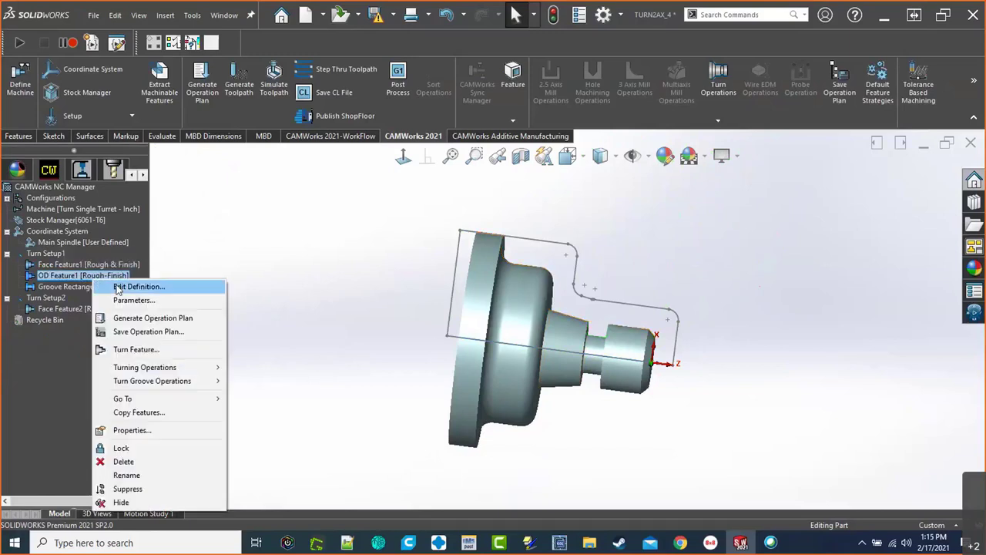
{"action": "left_click", "coordinate": [116, 284]}
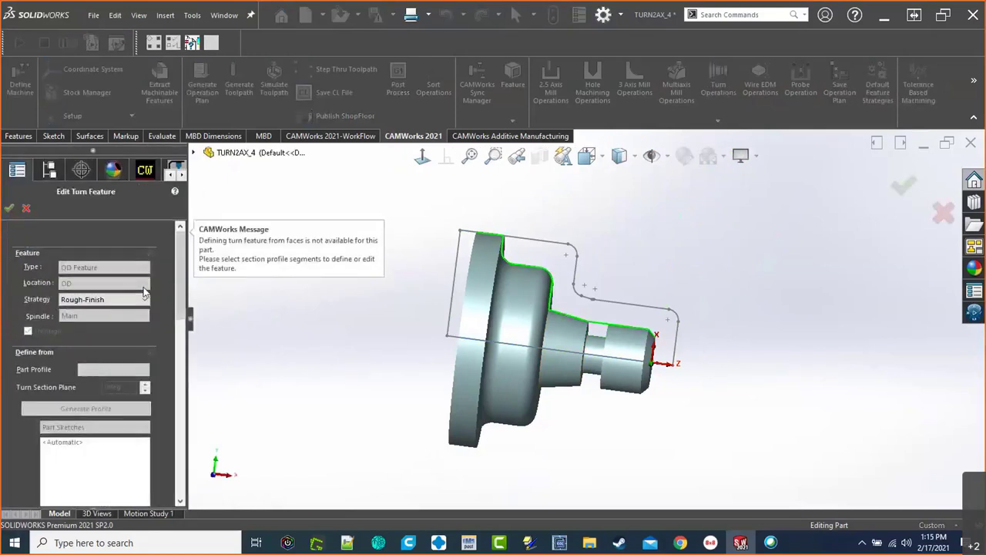
{"action": "mouse_move", "coordinate": [177, 273]}
{"action": "left_mouse_down"}
{"action": "mouse_move", "coordinate": [172, 308]}
{"action": "mouse_move", "coordinate": [180, 274]}
{"action": "left_mouse_up"}
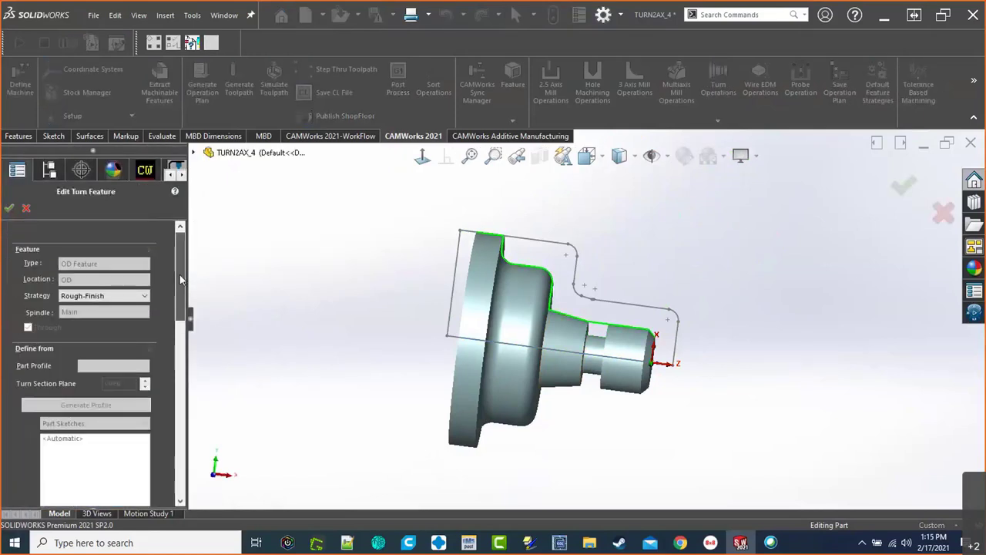
{"action": "mouse_move", "coordinate": [115, 296]}
{"action": "left_click_drag", "start_coordinate": [180, 295], "coordinate": [180, 364]}
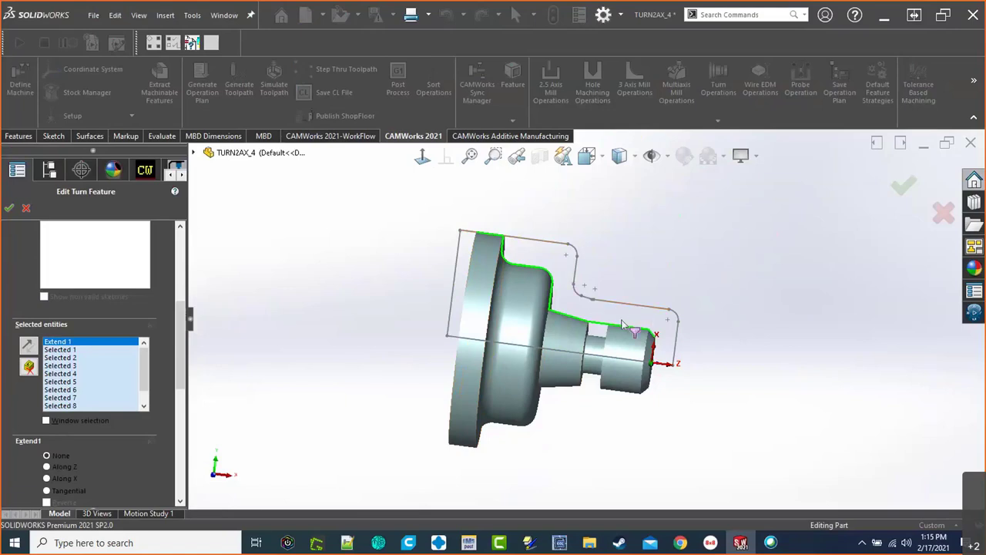
{"action": "left_click", "coordinate": [28, 370]}
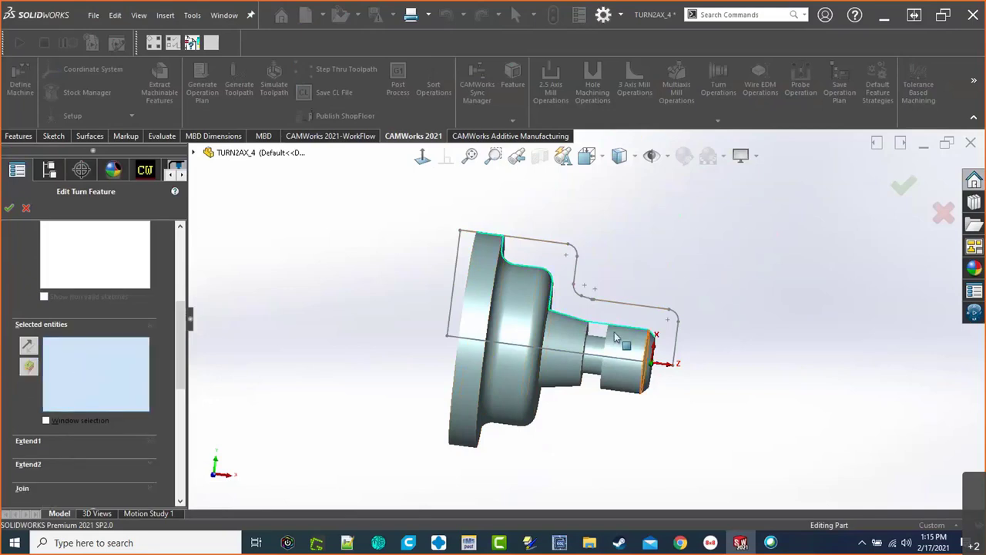
Step: Select the chamfer segment at the part's front end as the first entity of OD Feature1
{"action": "scroll", "coordinate": [644, 333], "scroll_direction": "down", "scroll_amount": 3}
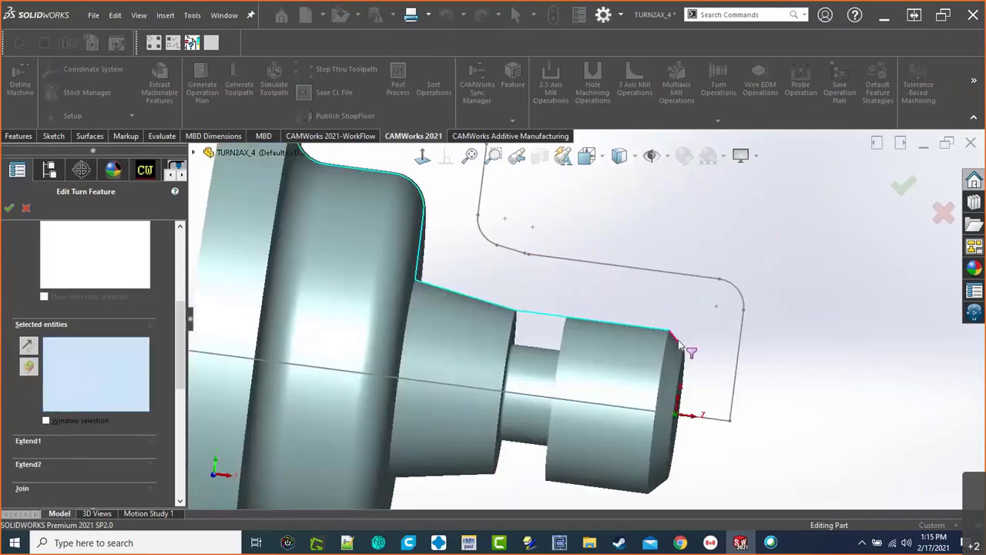
{"action": "left_click", "coordinate": [679, 345]}
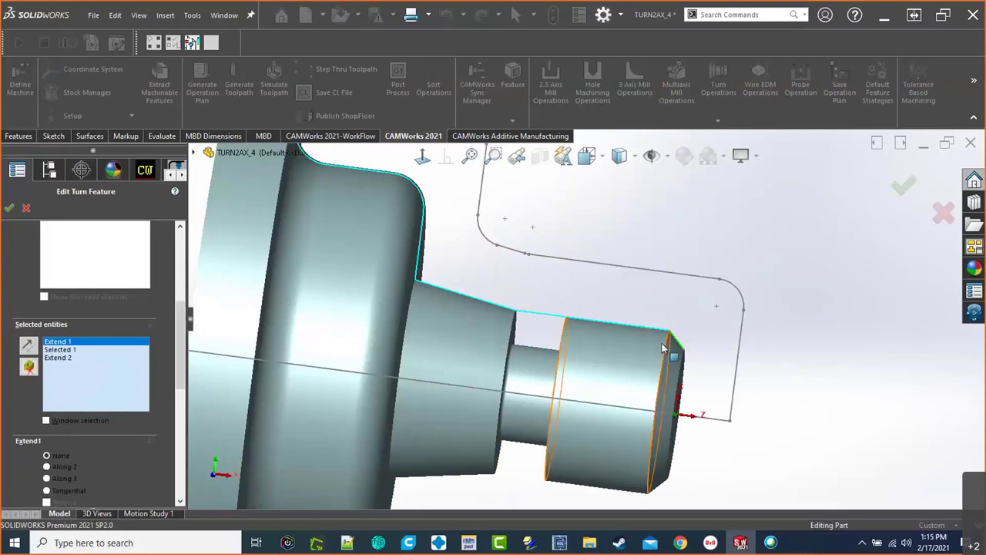
{"action": "middle_click_drag", "start_coordinate": [632, 360], "coordinate": [662, 351]}
{"action": "scroll", "coordinate": [665, 345], "scroll_direction": "down", "scroll_amount": 5}
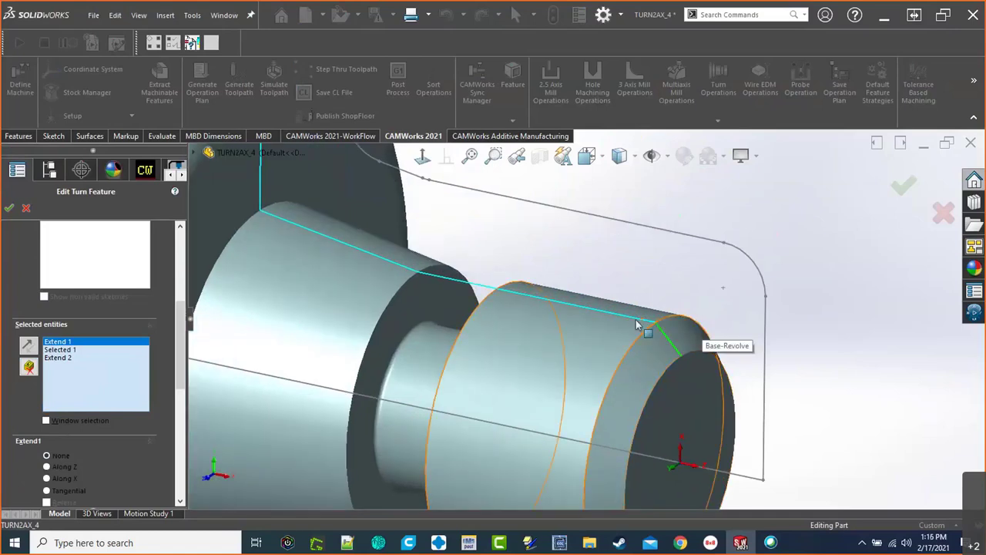
{"action": "scroll", "coordinate": [668, 356], "scroll_direction": "up", "scroll_amount": 4}
{"action": "middle_click_drag", "start_coordinate": [668, 358], "coordinate": [592, 359]}
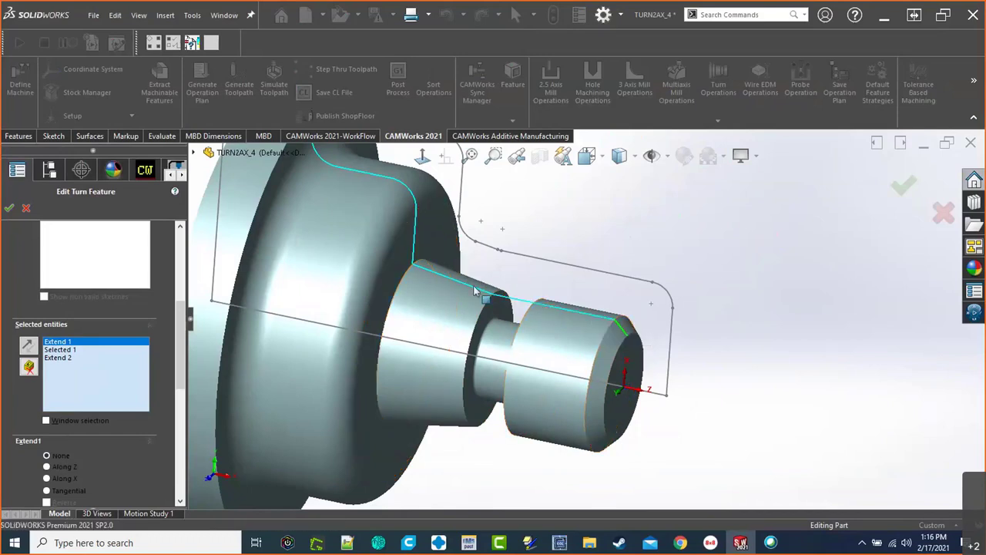
Step: Extend the OD Feature1 profile to the vertical shoulder segment behind the taper, and accept the edited feature
{"action": "left_click", "coordinate": [416, 240]}
{"action": "scroll", "coordinate": [547, 378], "scroll_direction": "up", "scroll_amount": 3}
{"action": "middle_click_drag", "start_coordinate": [546, 379], "coordinate": [647, 378]}
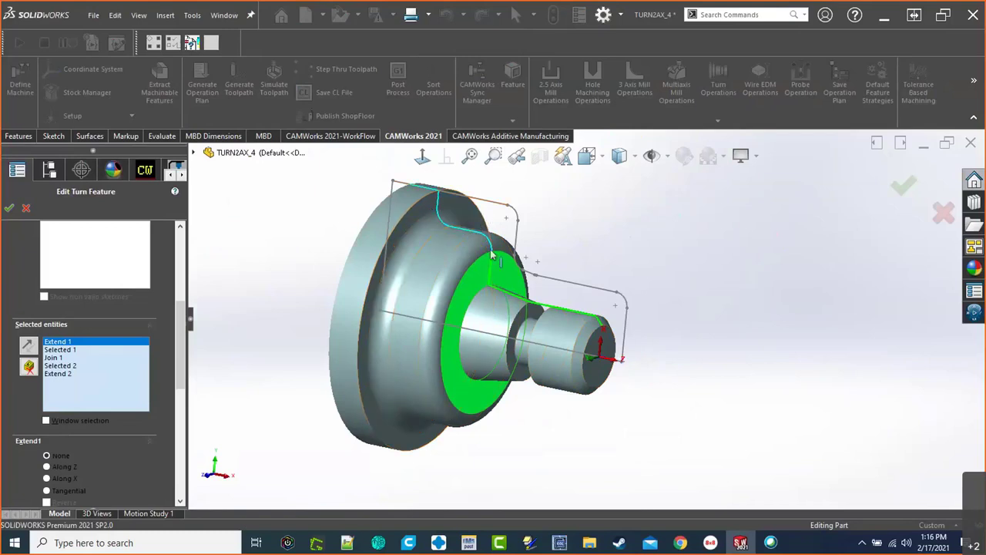
{"action": "middle_click_drag", "start_coordinate": [552, 347], "coordinate": [501, 251]}
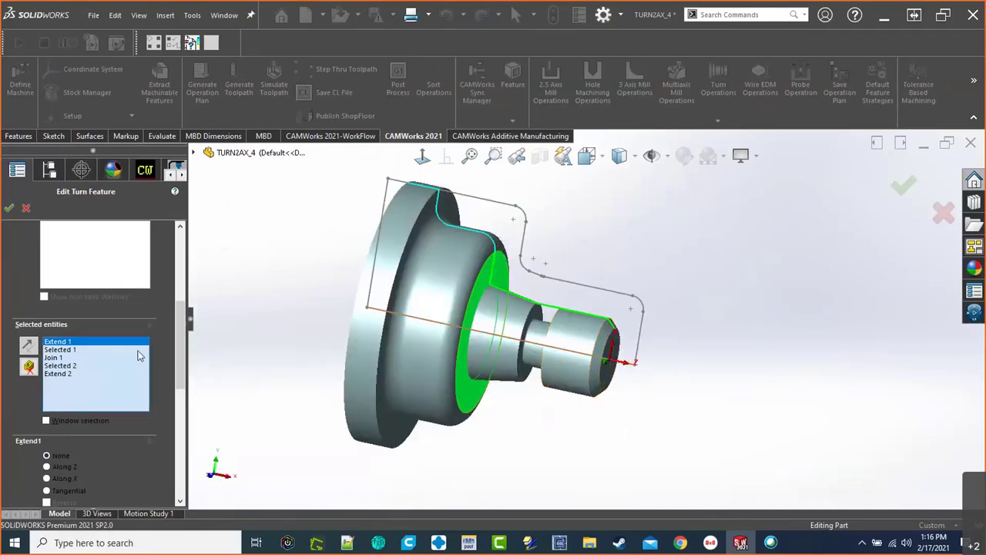
{"action": "left_click_drag", "start_coordinate": [179, 334], "coordinate": [177, 298]}
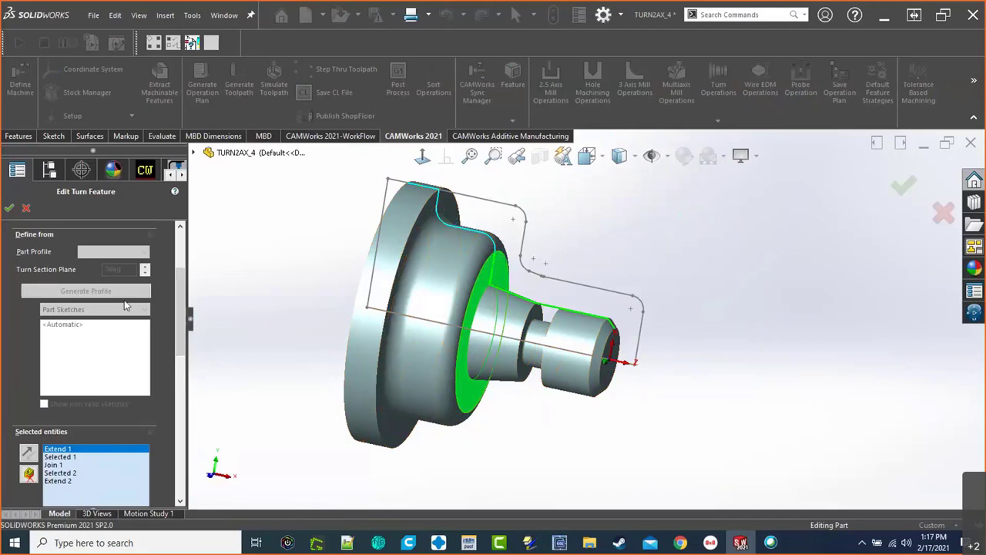
{"action": "left_click", "coordinate": [12, 206]}
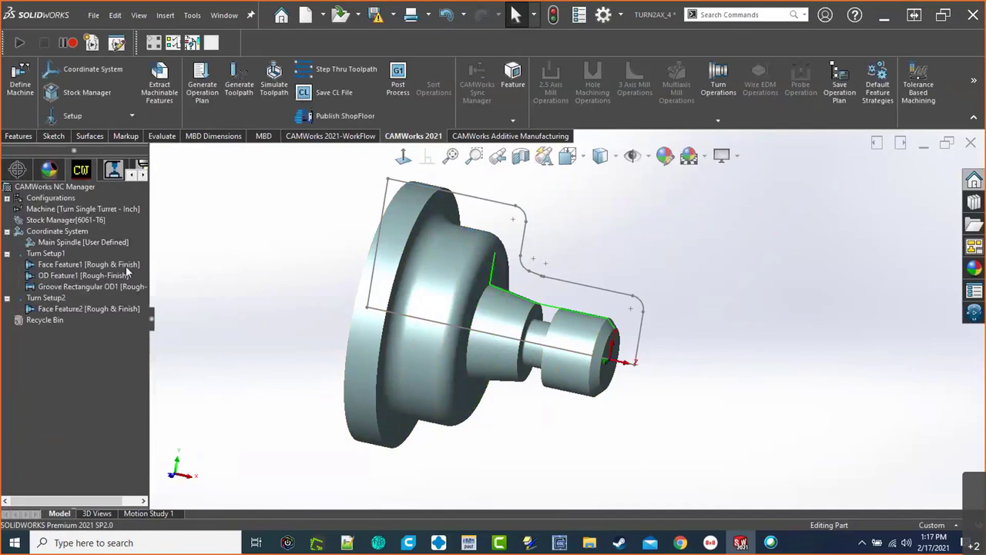
Step: Compare the Turn Finish1 and Turn Rough1 toolpaths with the redefined OD Feature1 profile
{"action": "left_click", "coordinate": [114, 276]}
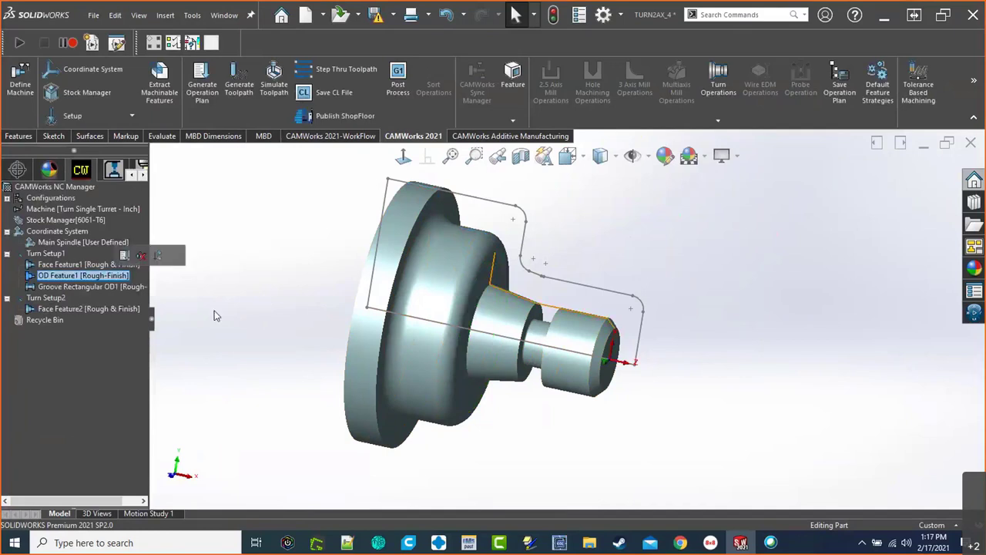
{"action": "left_click", "coordinate": [113, 171]}
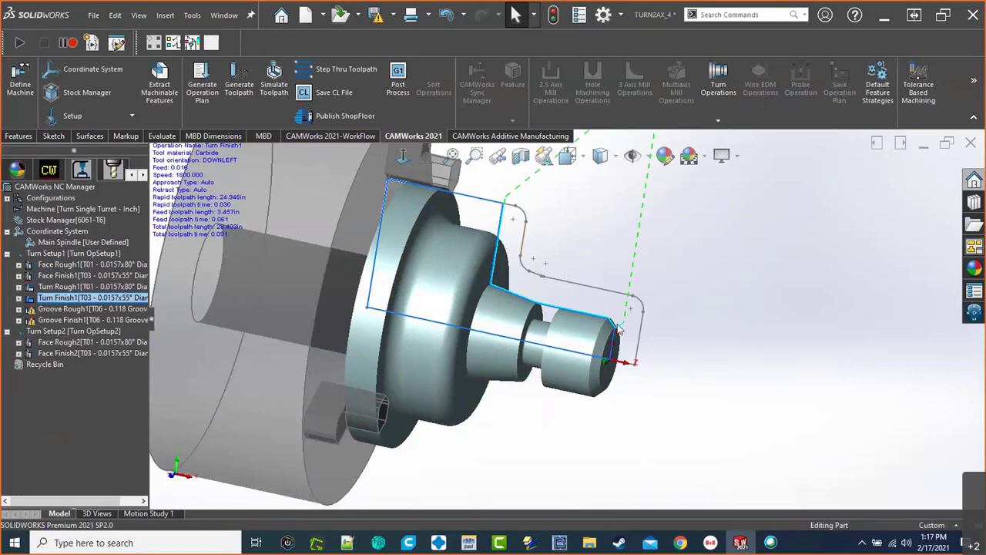
{"action": "left_click", "coordinate": [77, 286]}
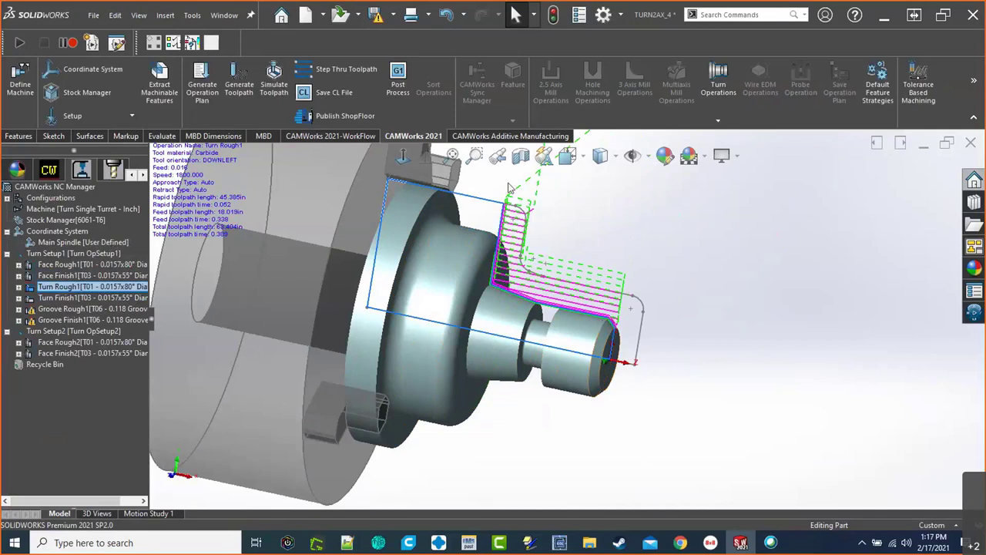
{"action": "left_click", "coordinate": [51, 173]}
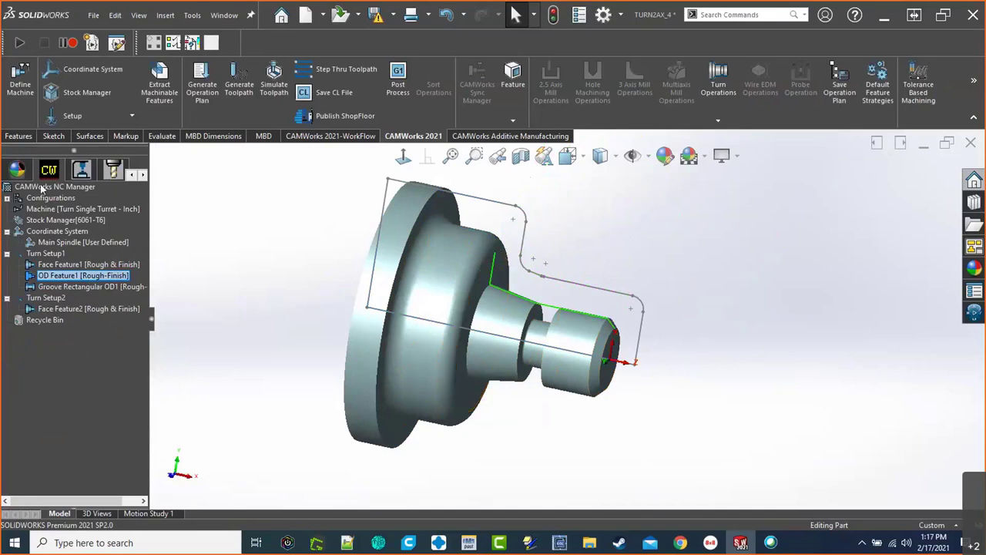
{"action": "left_click", "coordinate": [81, 171]}
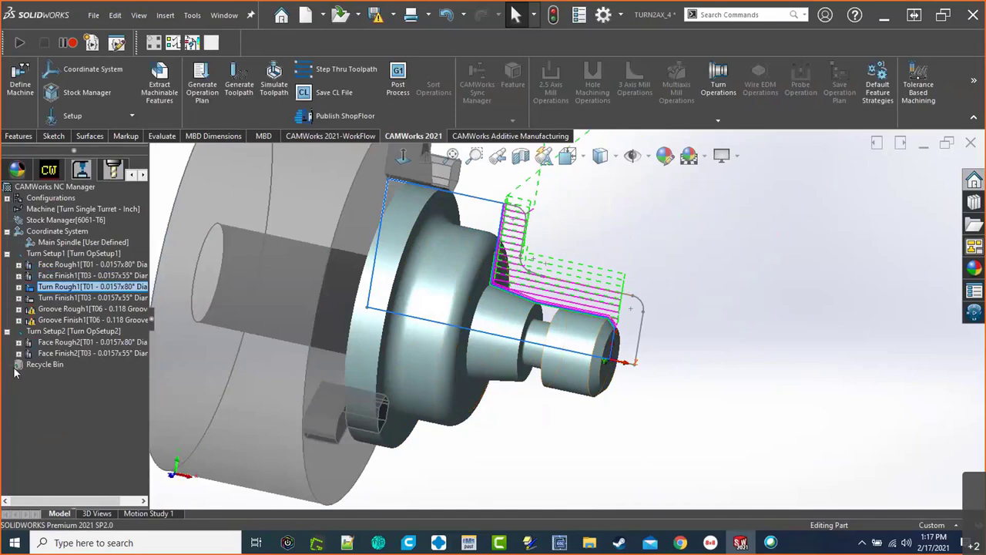
{"action": "left_click", "coordinate": [49, 169]}
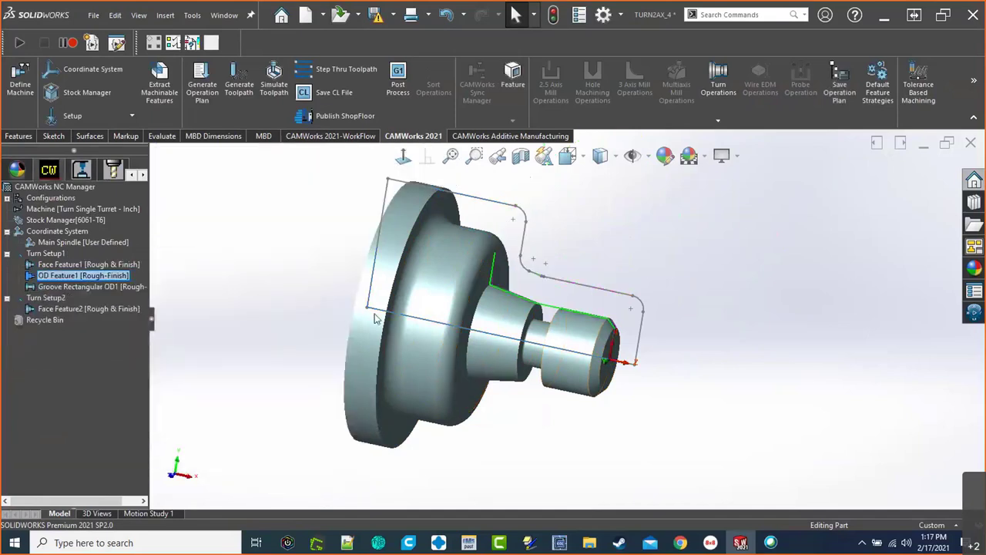
Step: Start a new turn feature in Turn Setup1, with OD Feature as its type and Rough-Finish as its strategy
{"action": "middle_click_drag", "start_coordinate": [576, 320], "coordinate": [547, 284]}
{"action": "scroll", "coordinate": [546, 283], "scroll_direction": "down", "scroll_amount": 3}
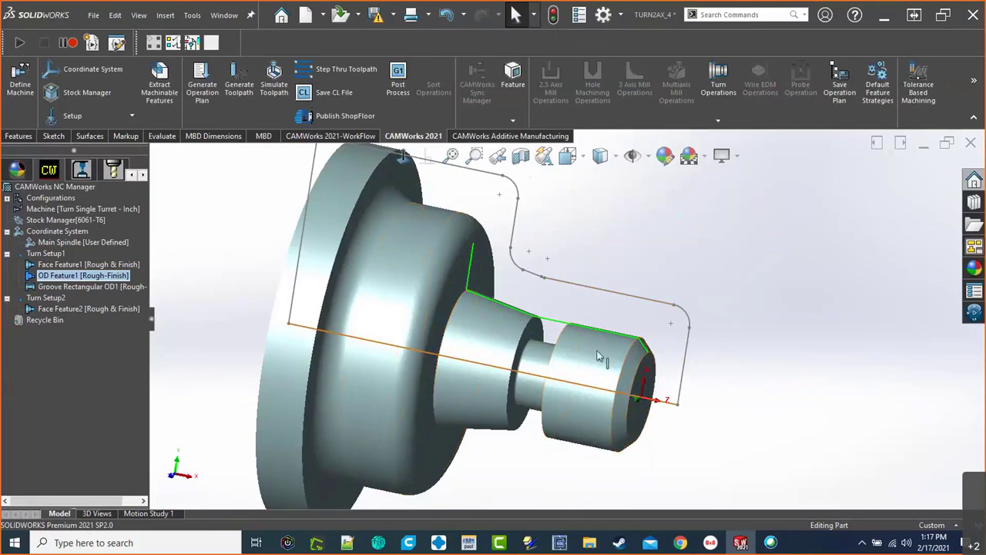
{"action": "middle_click_drag", "start_coordinate": [601, 356], "coordinate": [552, 248]}
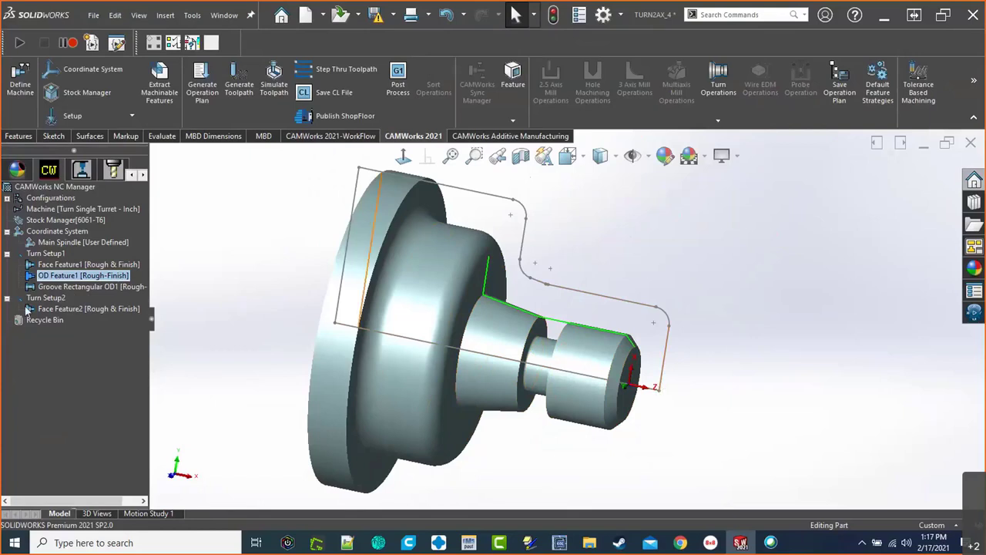
{"action": "right_click", "coordinate": [51, 254]}
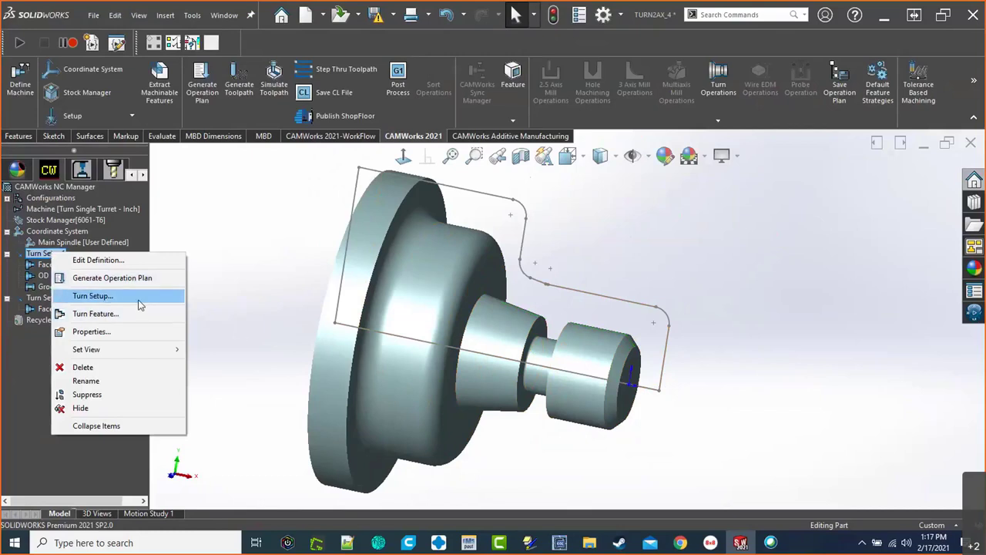
{"action": "left_click", "coordinate": [97, 313]}
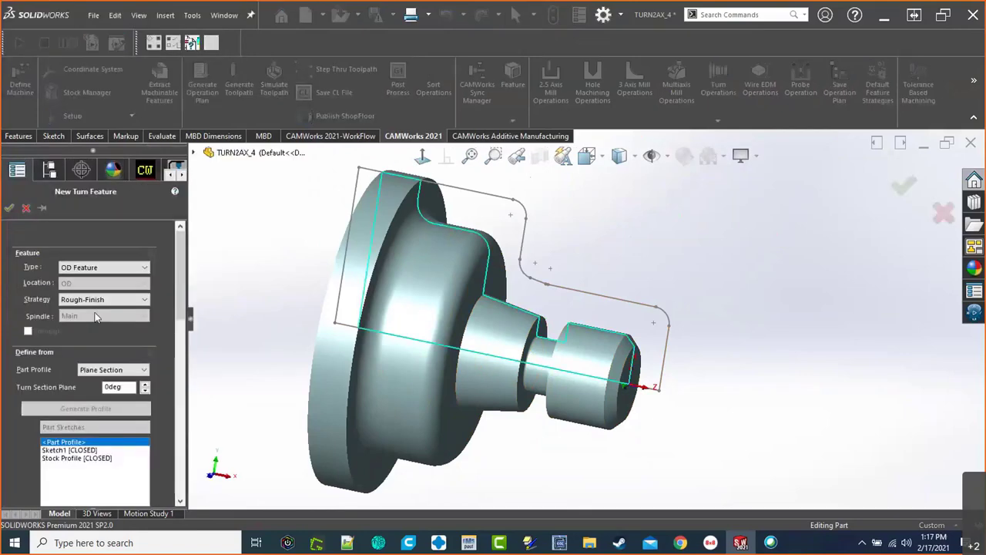
{"action": "scroll", "coordinate": [640, 343], "scroll_direction": "up", "scroll_amount": 2}
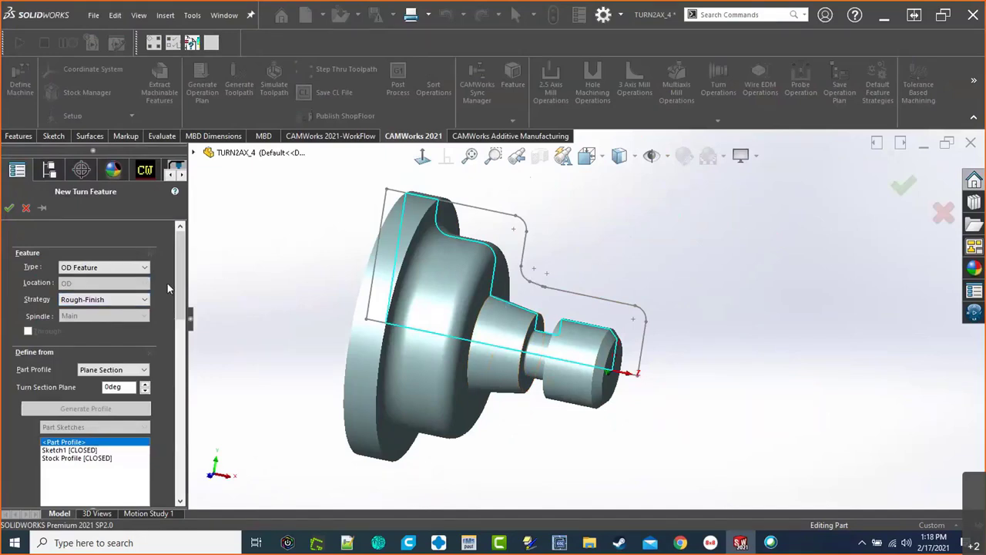
{"action": "left_click", "coordinate": [122, 267]}
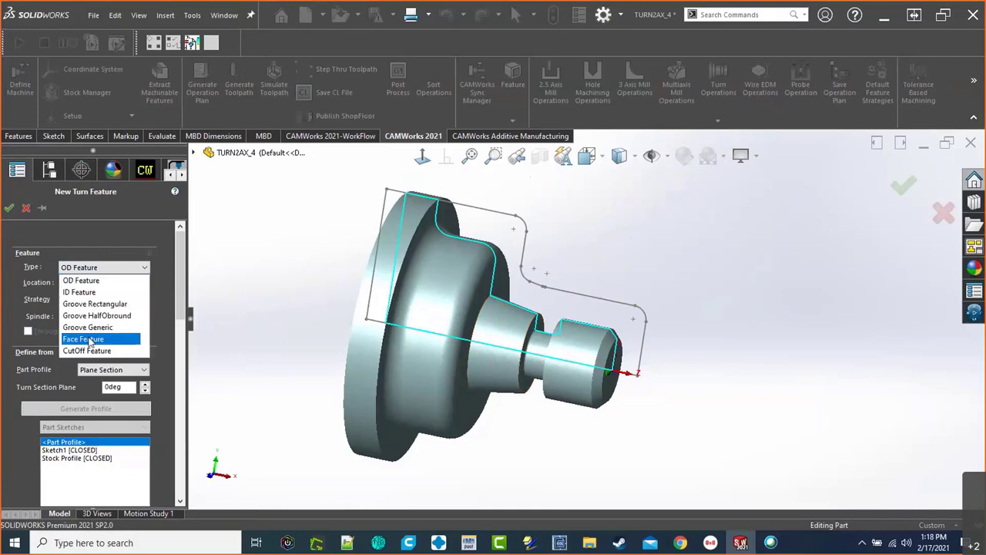
{"action": "left_click", "coordinate": [87, 282]}
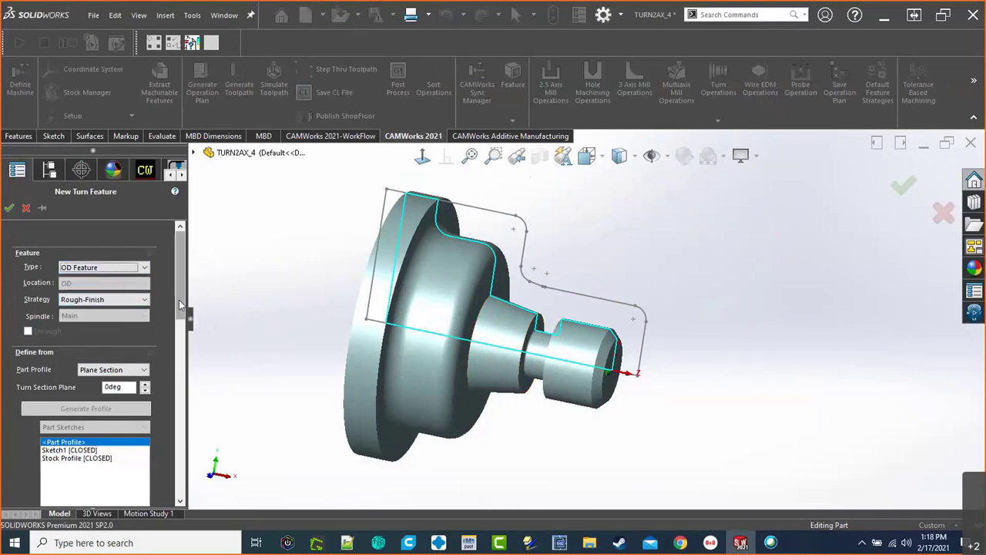
Step: Set the new turn feature's part profile to Revolved Section
{"action": "scroll", "coordinate": [177, 308], "scroll_direction": "down", "scroll_amount": 3}
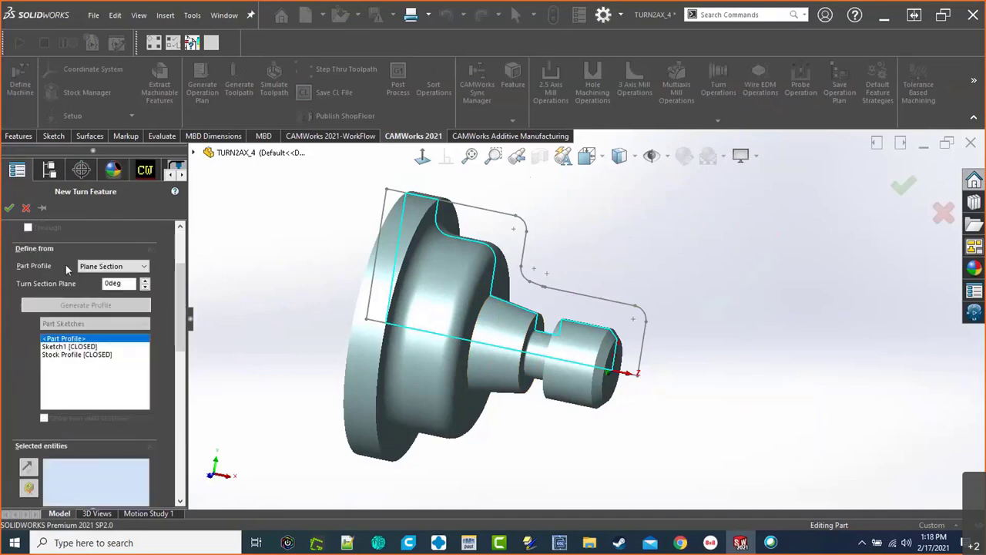
{"action": "left_click", "coordinate": [144, 267]}
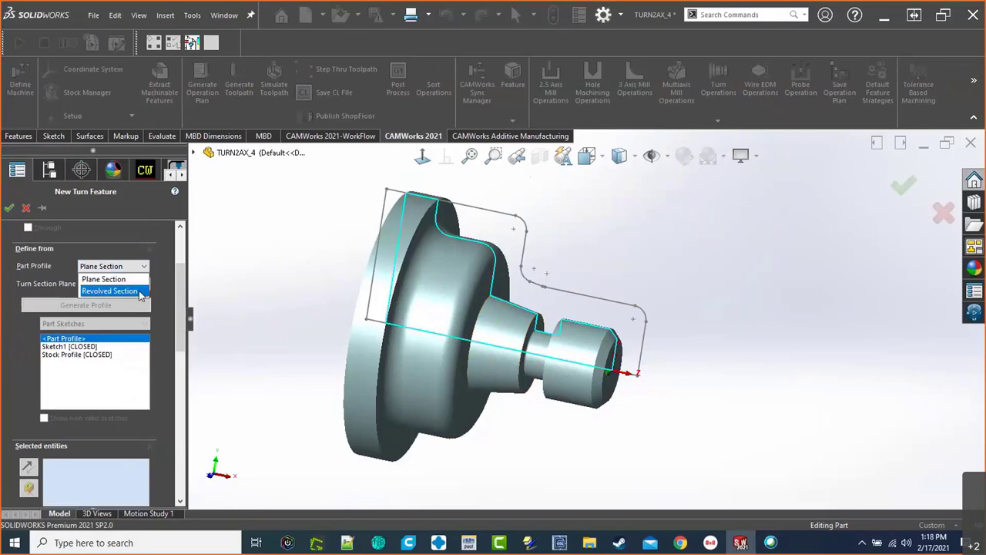
{"action": "left_click", "coordinate": [109, 292]}
{"action": "scroll", "coordinate": [180, 288], "scroll_direction": "down", "scroll_amount": 1}
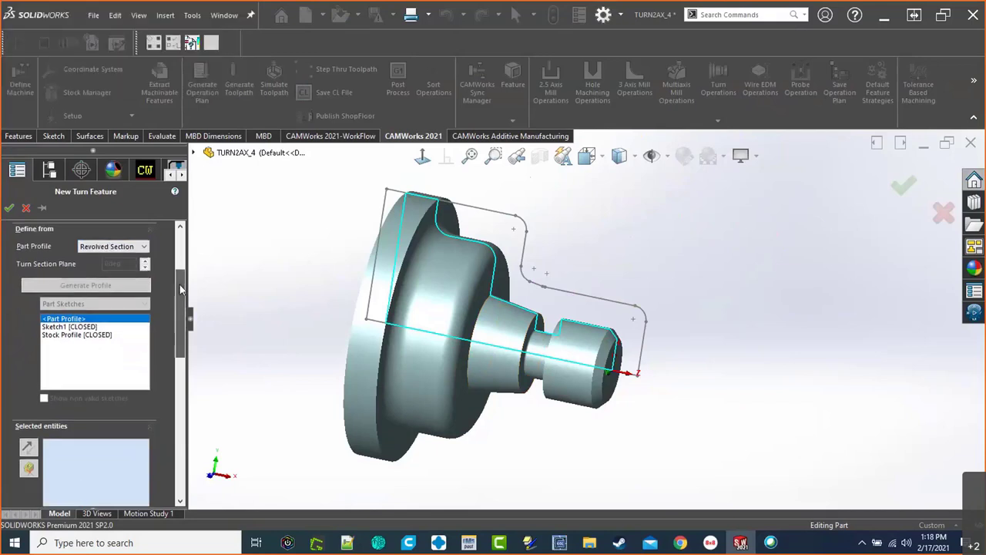
Step: Try to select the front edge and outer segments of the stock sketch as entities of the new turn feature
{"action": "scroll", "coordinate": [180, 284], "scroll_direction": "down", "scroll_amount": 1}
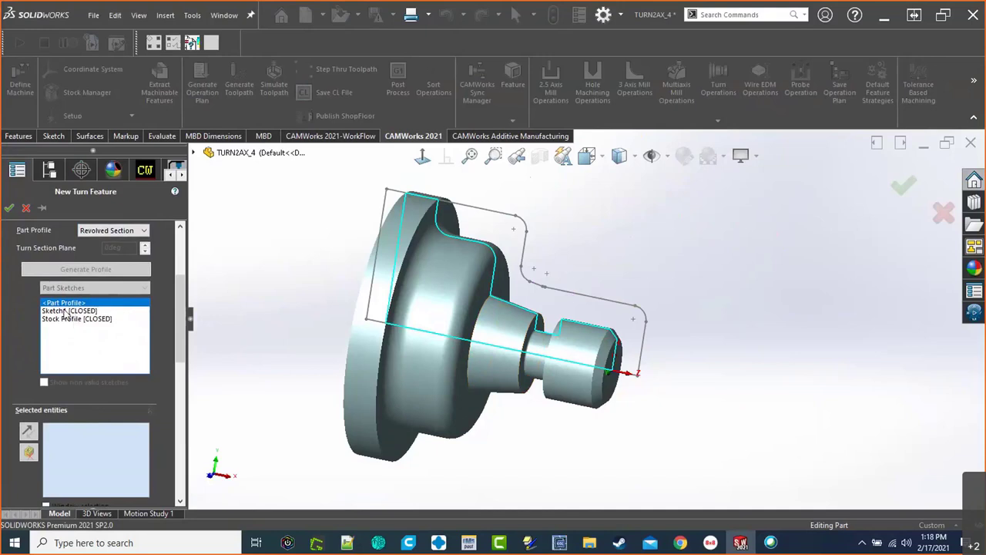
{"action": "left_click", "coordinate": [644, 362]}
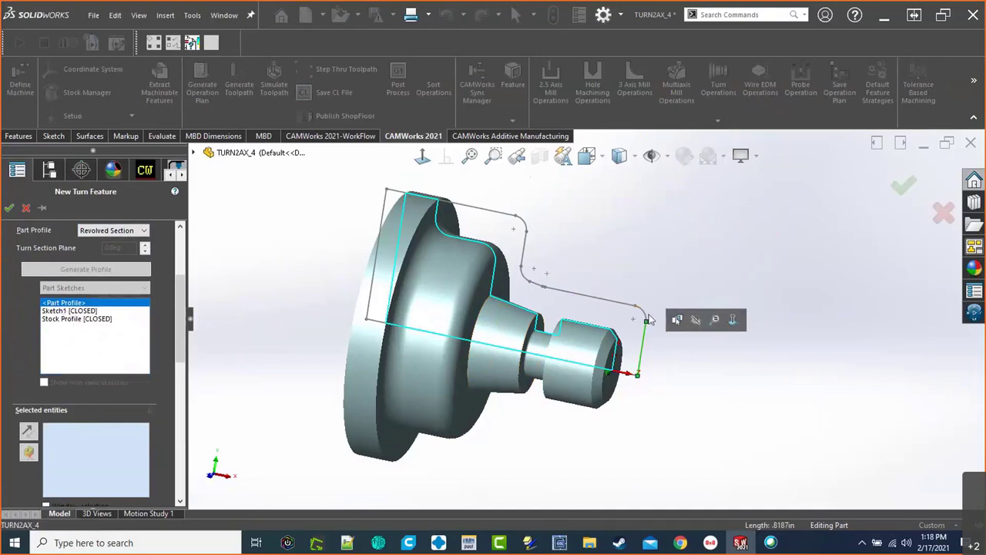
{"action": "left_click", "coordinate": [613, 300]}
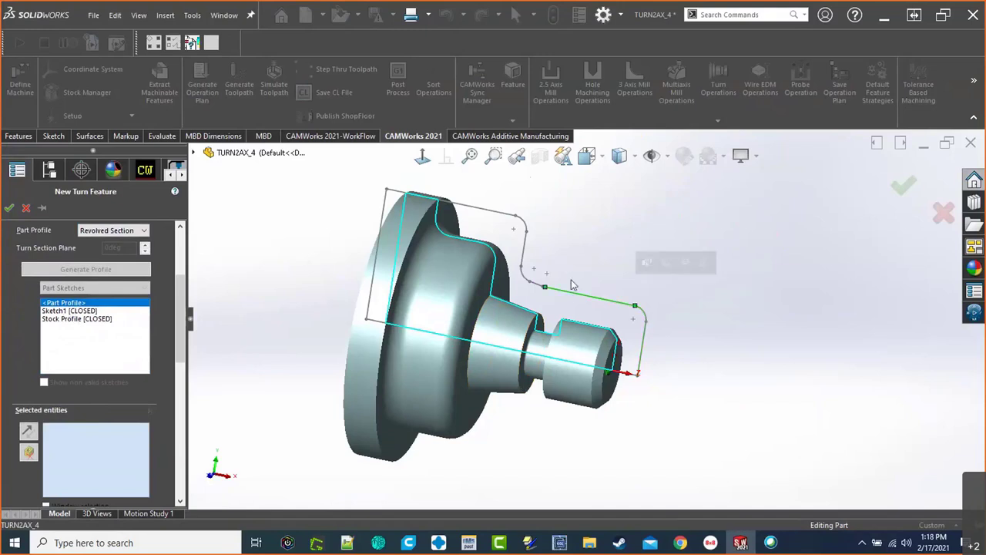
{"action": "left_click", "coordinate": [537, 285]}
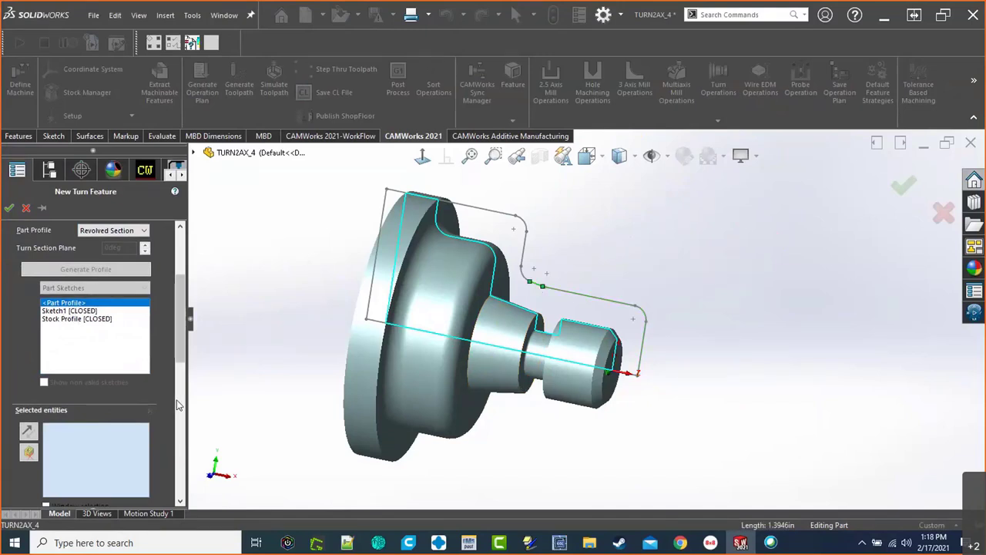
{"action": "left_click", "coordinate": [645, 353]}
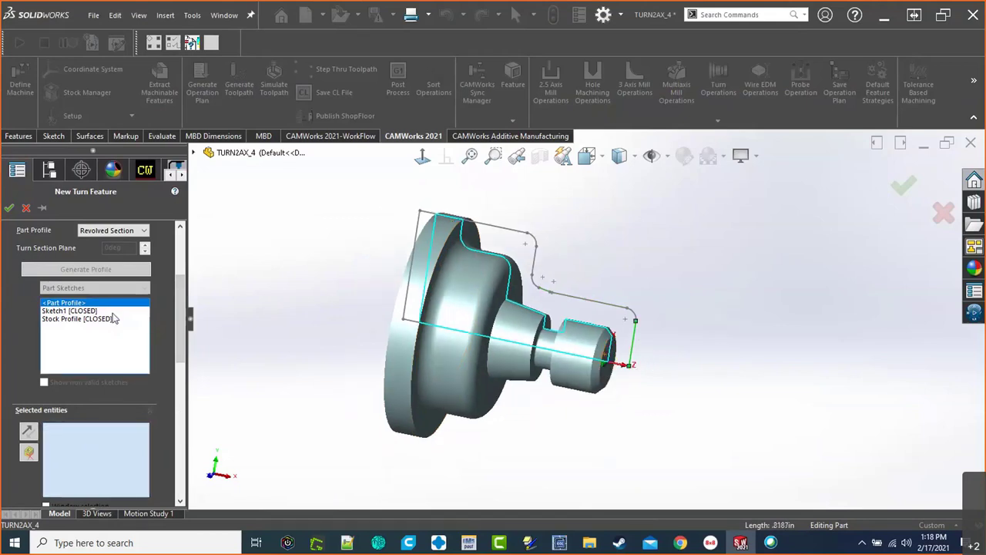
Step: Define the new OD feature from the Stock Profile sketch's front edge, corner arc and outer segments up to the step, and accept it
{"action": "left_click", "coordinate": [77, 318]}
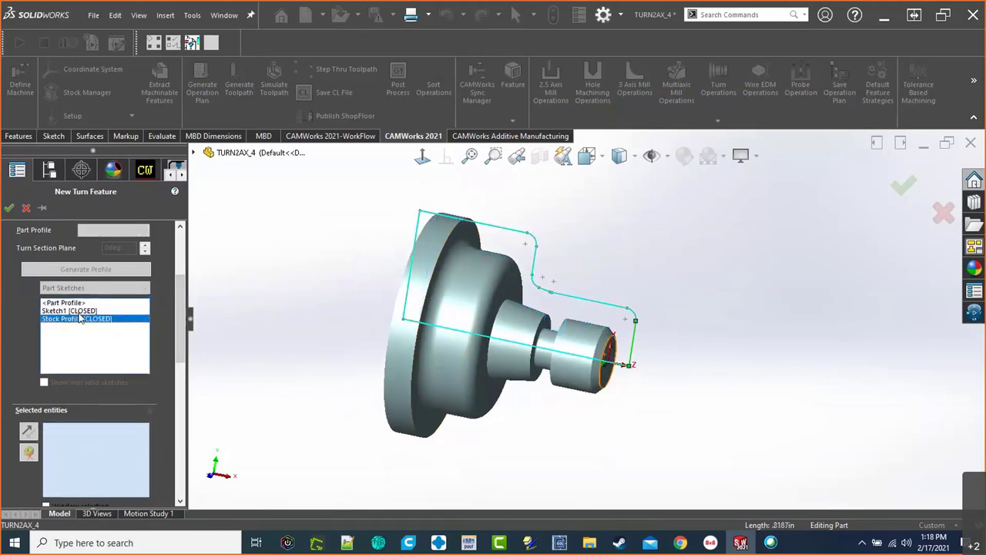
{"action": "left_click", "coordinate": [639, 357]}
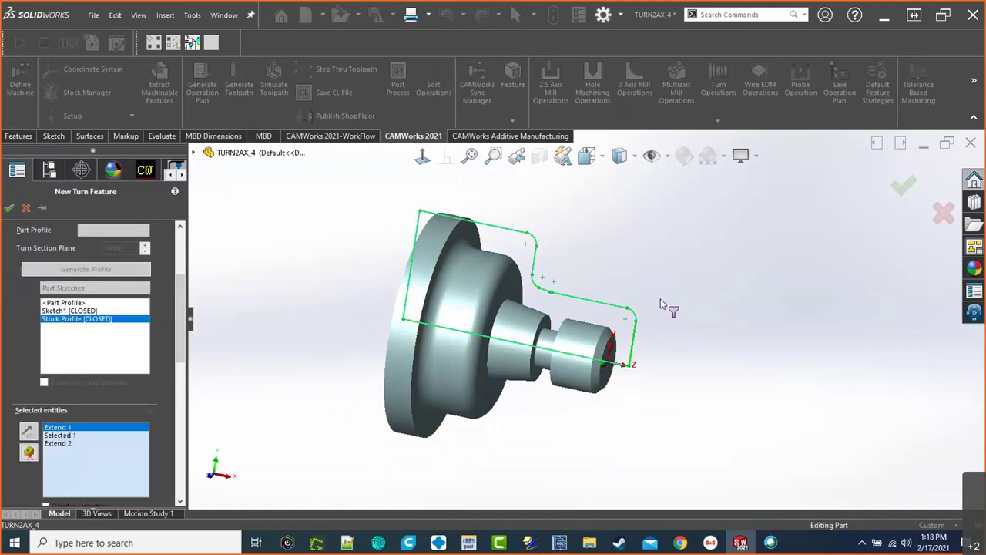
{"action": "left_click", "coordinate": [637, 317]}
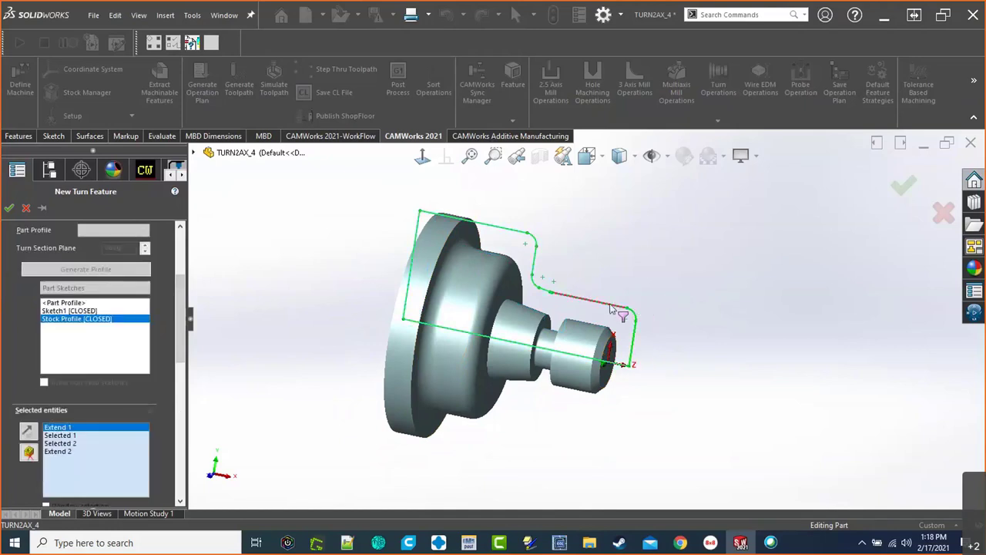
{"action": "left_click", "coordinate": [551, 295]}
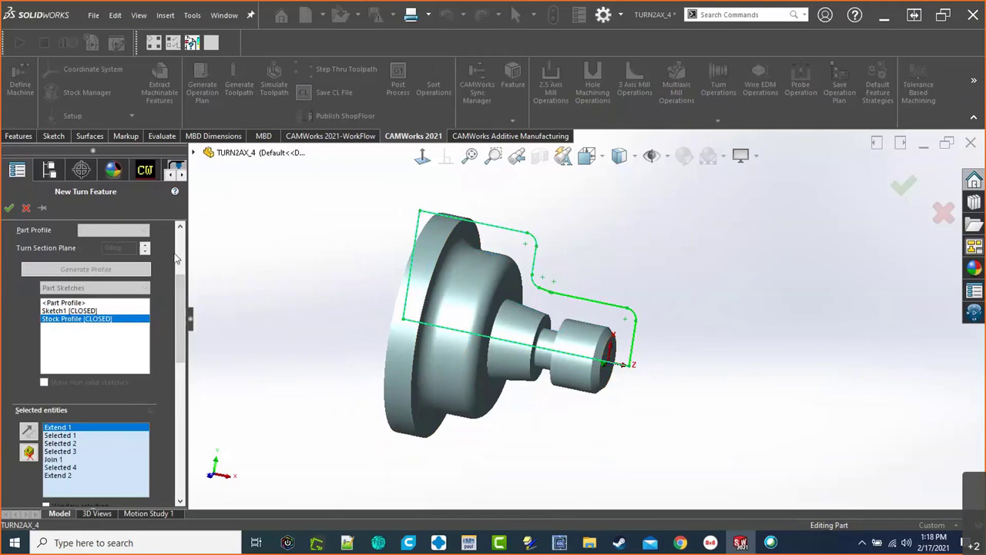
{"action": "left_click", "coordinate": [10, 208]}
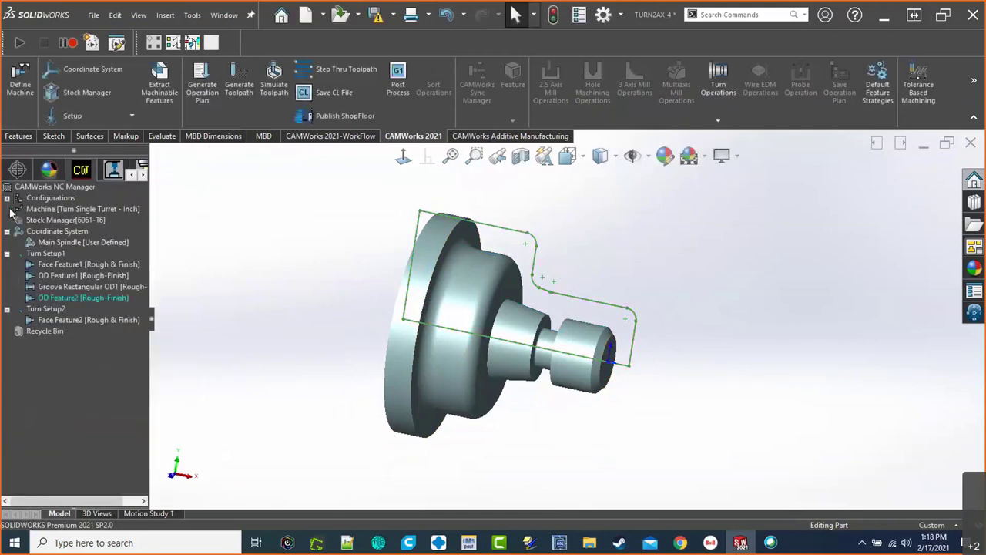
Step: Generate the operation plan for OD Feature2 in Turn Setup1
{"action": "left_click", "coordinate": [103, 296]}
{"action": "scroll", "coordinate": [630, 319], "scroll_direction": "down", "scroll_amount": 4}
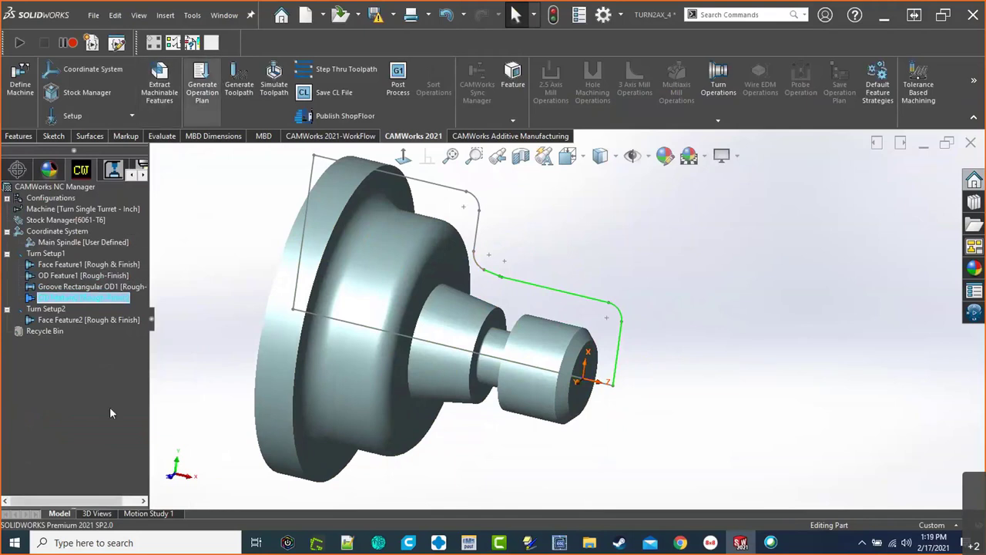
{"action": "right_click", "coordinate": [94, 299]}
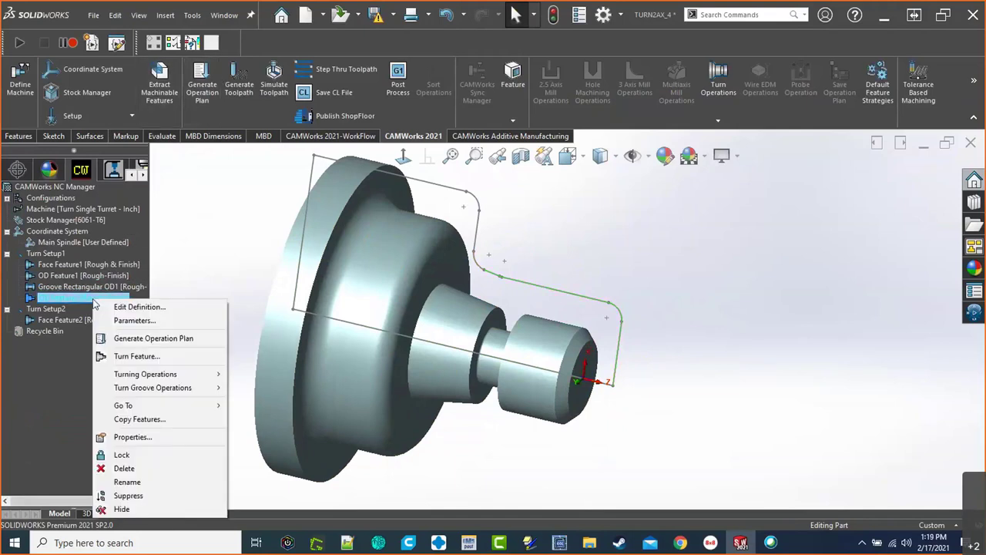
{"action": "left_click", "coordinate": [154, 338]}
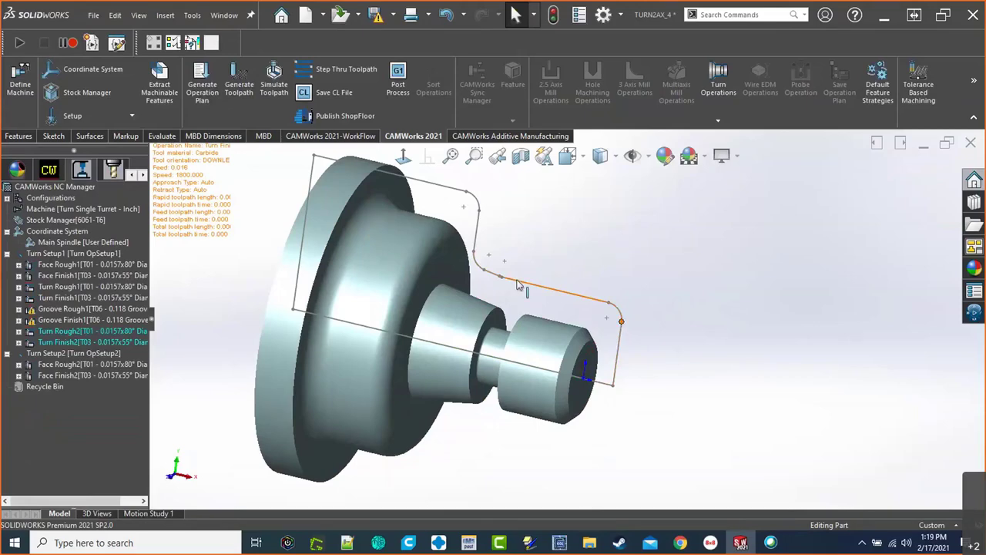
Step: Change the stock type to bar stock with the Solid strategy, and rebuild the affected CAMWorks items
{"action": "left_click", "coordinate": [89, 91]}
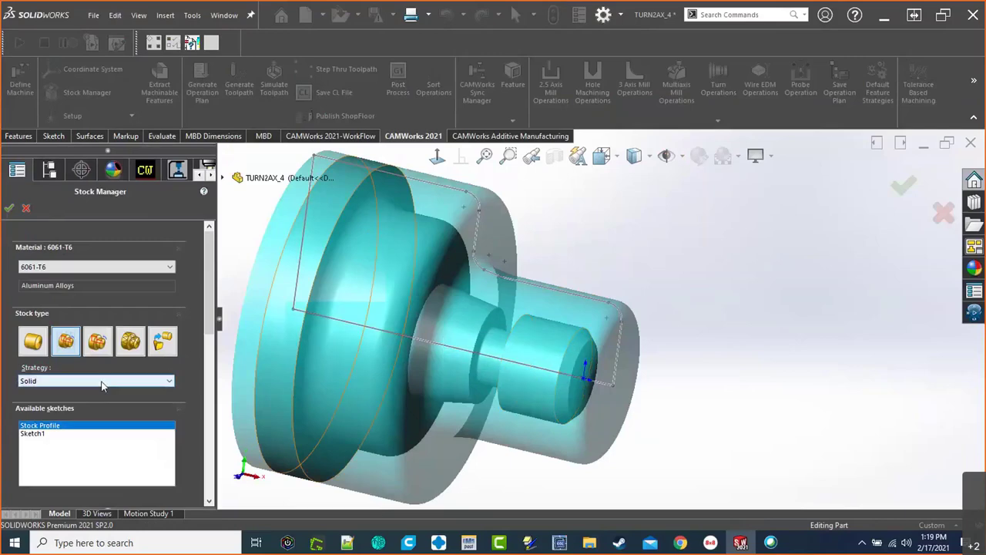
{"action": "left_click", "coordinate": [33, 343]}
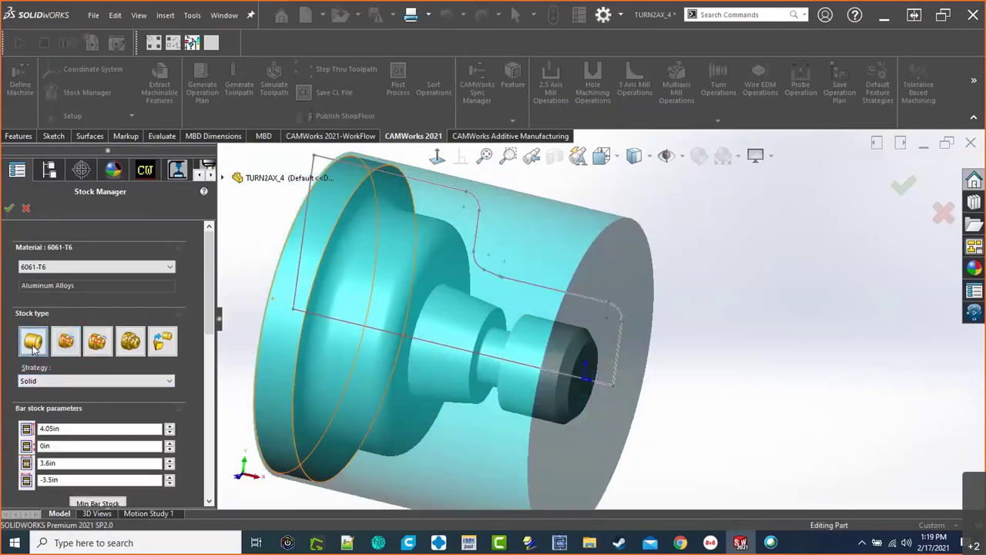
{"action": "left_click", "coordinate": [9, 208]}
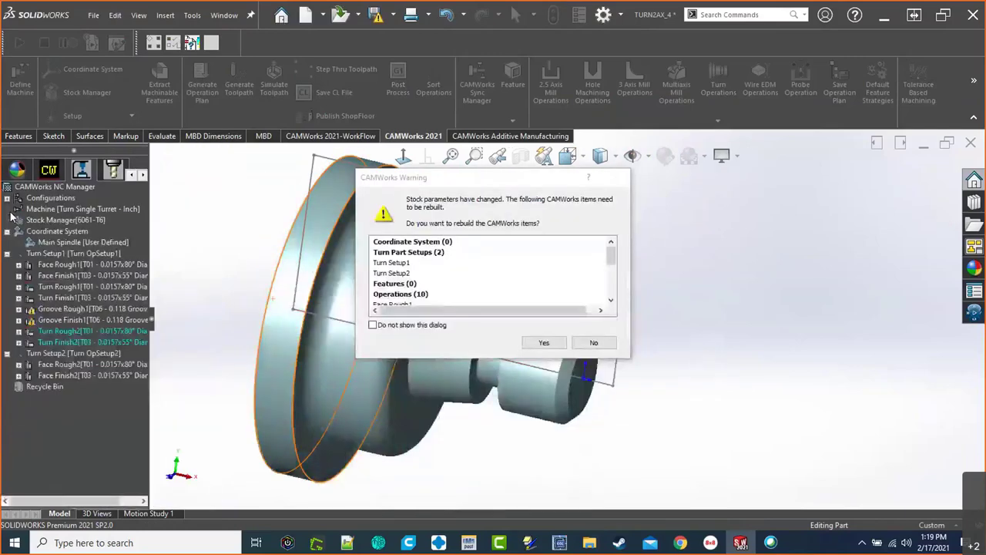
{"action": "left_click", "coordinate": [544, 342]}
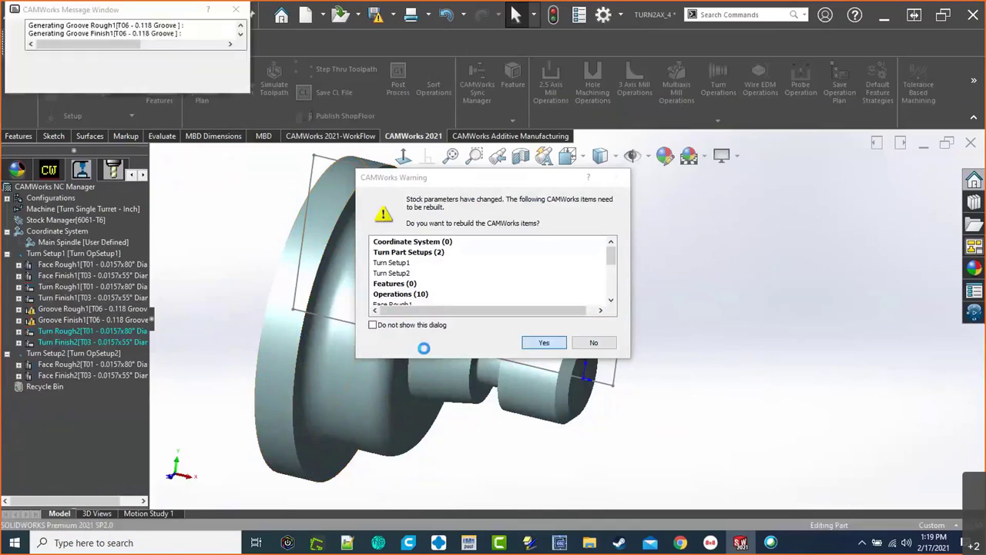
Step: Generate the toolpath for Turn Rough2, and inspect the Groove Finish1 toolpath on the part
{"action": "right_click", "coordinate": [117, 332]}
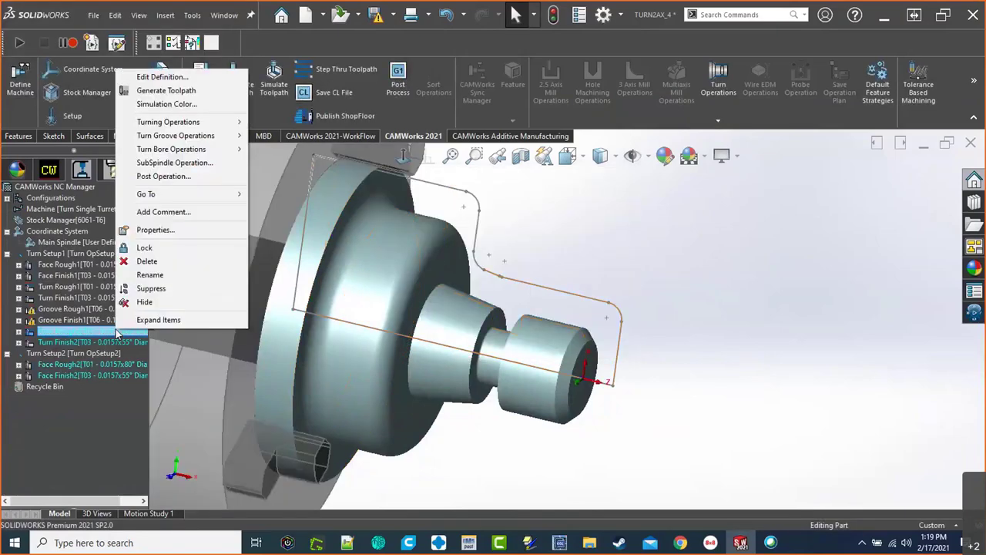
{"action": "left_click", "coordinate": [165, 90]}
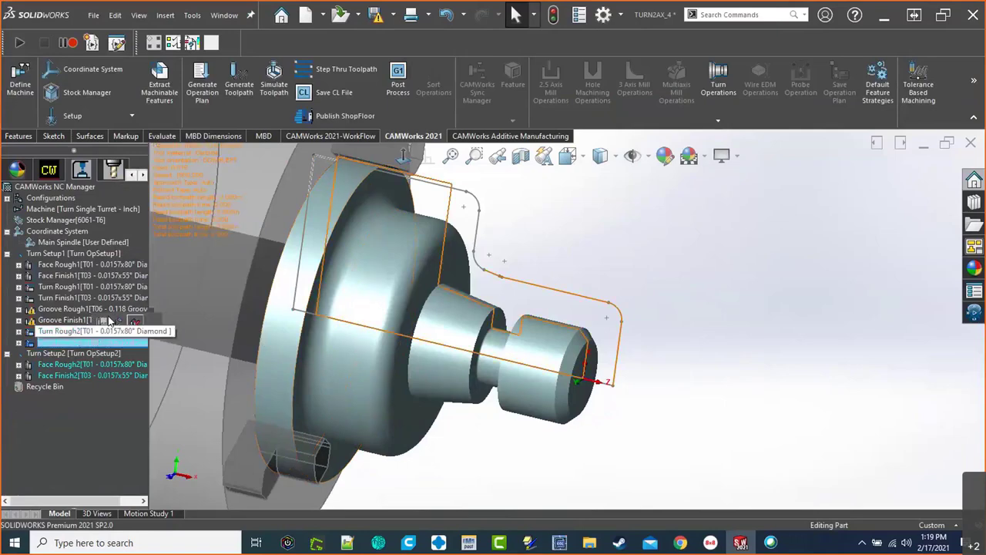
{"action": "left_click", "coordinate": [110, 320]}
{"action": "middle_click_drag", "start_coordinate": [192, 296], "coordinate": [470, 301]}
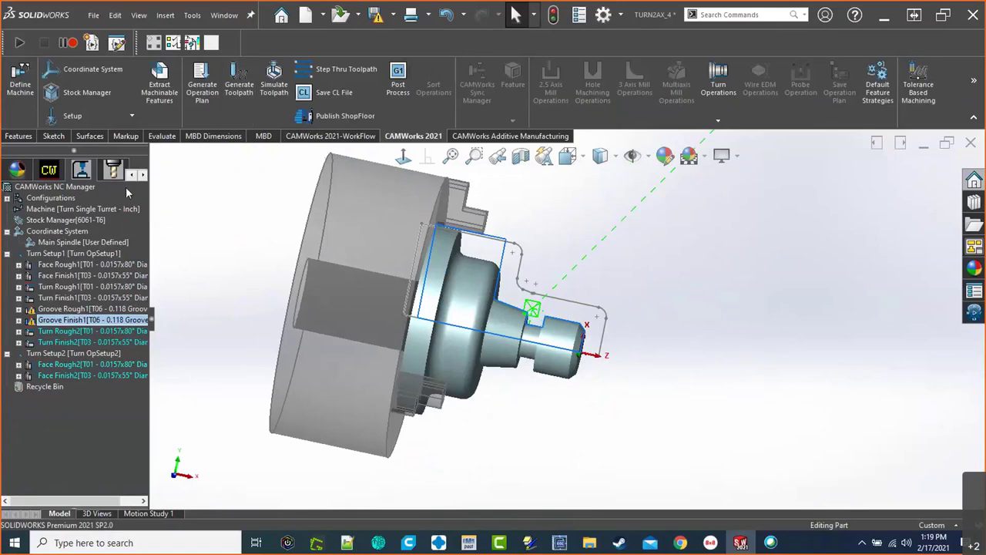
Step: Regenerate the operation plan for all features, and generate the toolpaths of all operations
{"action": "left_click", "coordinate": [207, 97]}
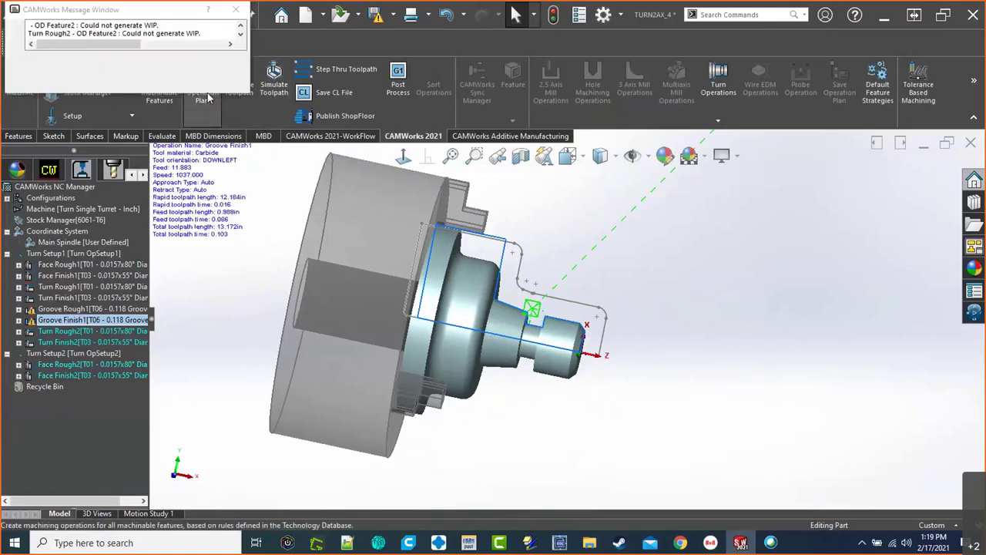
{"action": "left_click", "coordinate": [471, 311]}
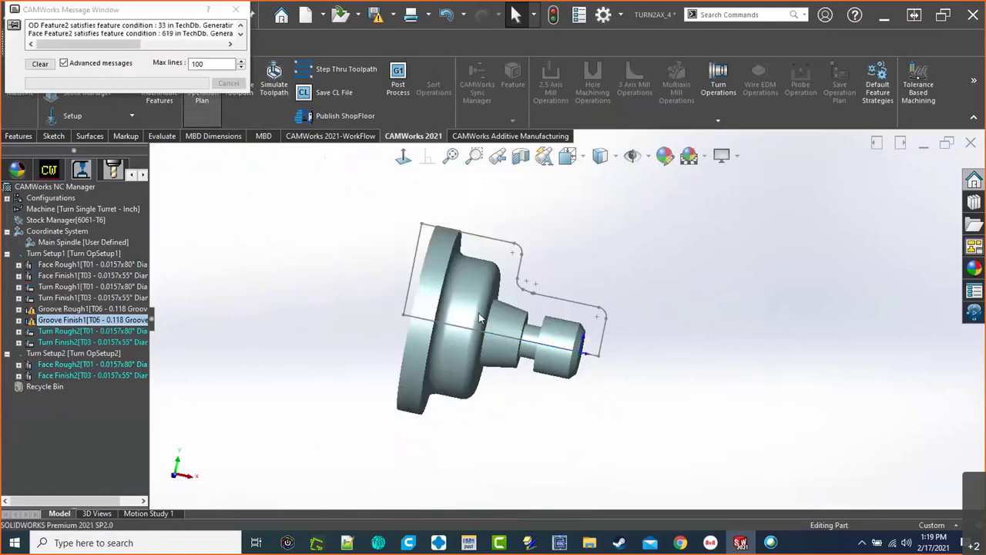
{"action": "left_click", "coordinate": [233, 92]}
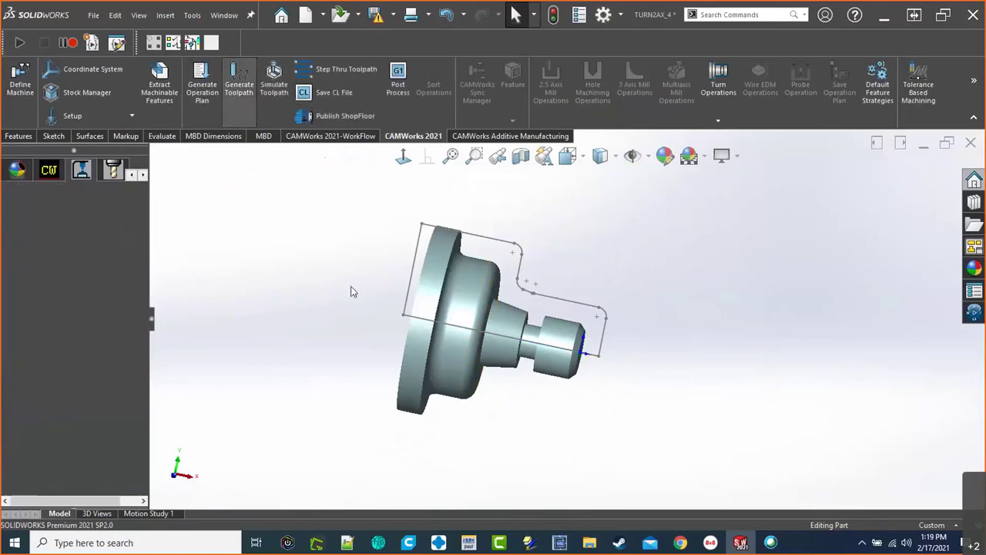
Step: Examine the Turn Finish2 and Turn Rough2 operations for generated toolpaths along the OD Feature2 profile
{"action": "left_click", "coordinate": [111, 340]}
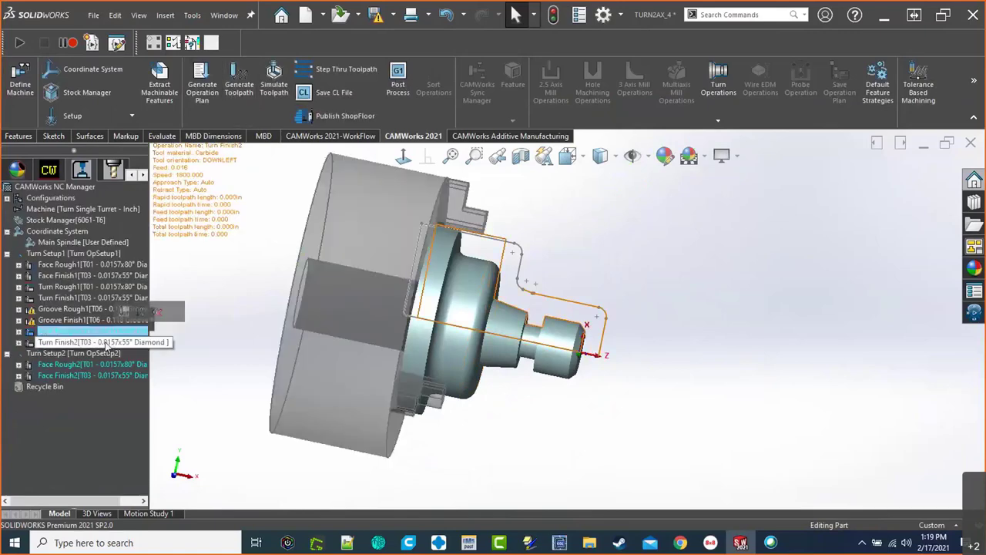
{"action": "scroll", "coordinate": [554, 297], "scroll_direction": "down", "scroll_amount": 3}
{"action": "middle_click_drag", "start_coordinate": [573, 342], "coordinate": [182, 229]}
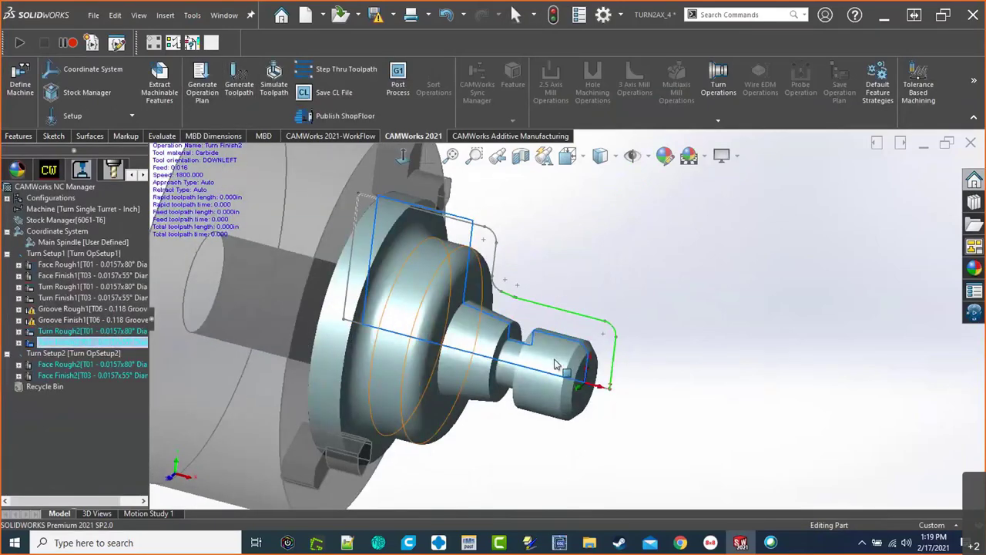
{"action": "key", "text": "Up"}
{"action": "key", "text": "Up"}
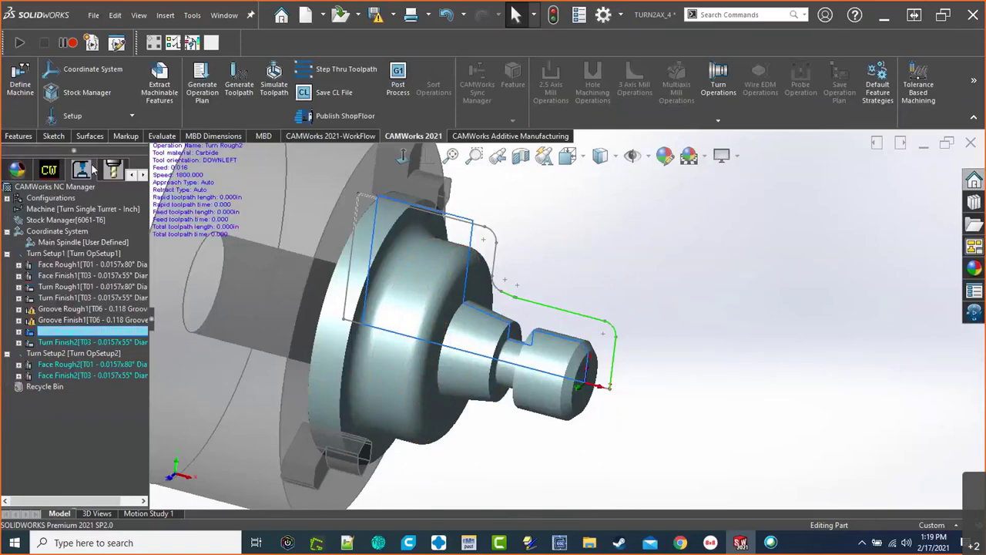
Step: Review the OD Feature2 profile in the feature tree against the part geometry and the neighbouring turn features
{"action": "left_click", "coordinate": [49, 170]}
{"action": "left_click", "coordinate": [92, 296]}
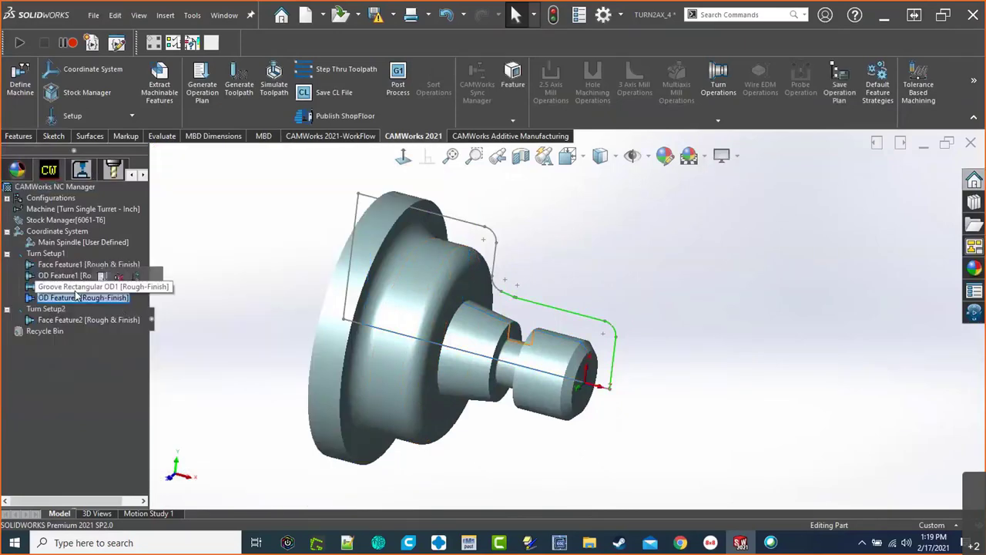
{"action": "key", "text": "Up"}
{"action": "key", "text": "Up"}
{"action": "left_click", "coordinate": [63, 298]}
{"action": "right_click", "coordinate": [62, 298]}
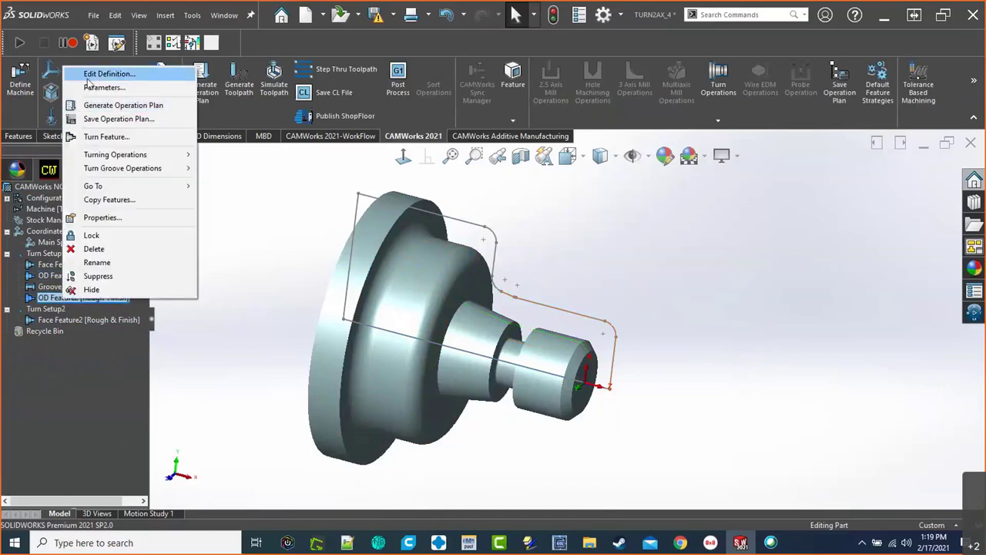
{"action": "left_click", "coordinate": [124, 358]}
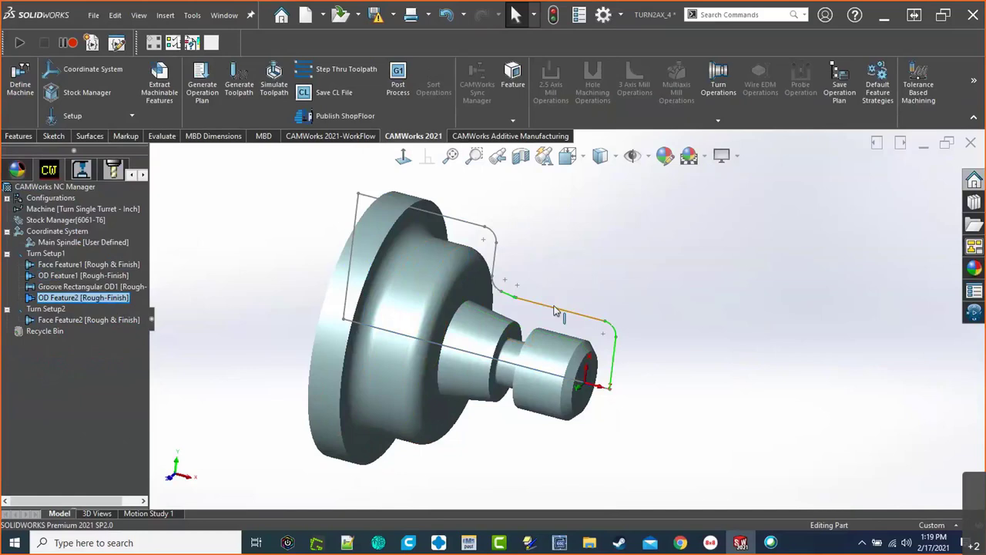
{"action": "middle_click_drag", "start_coordinate": [595, 354], "coordinate": [603, 369]}
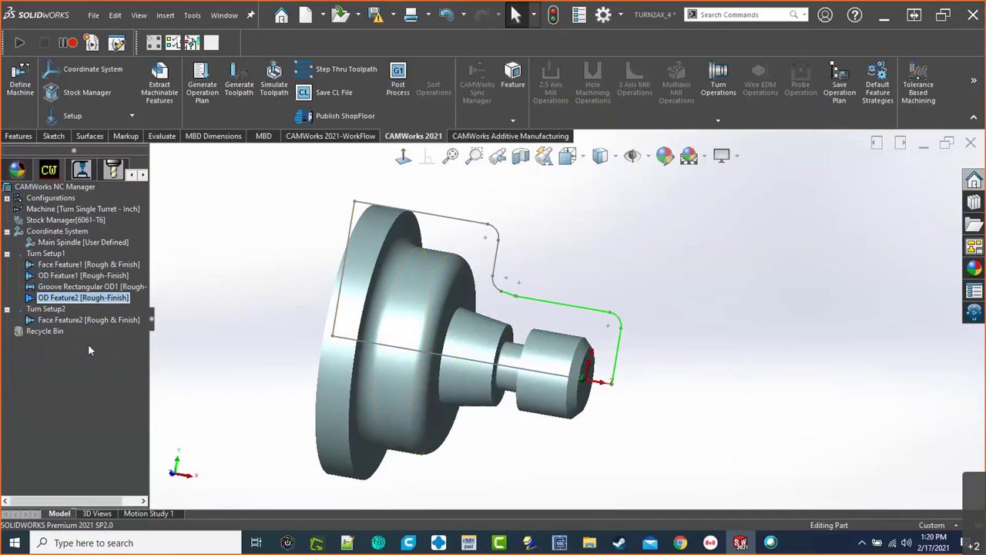
{"action": "right_click", "coordinate": [118, 297]}
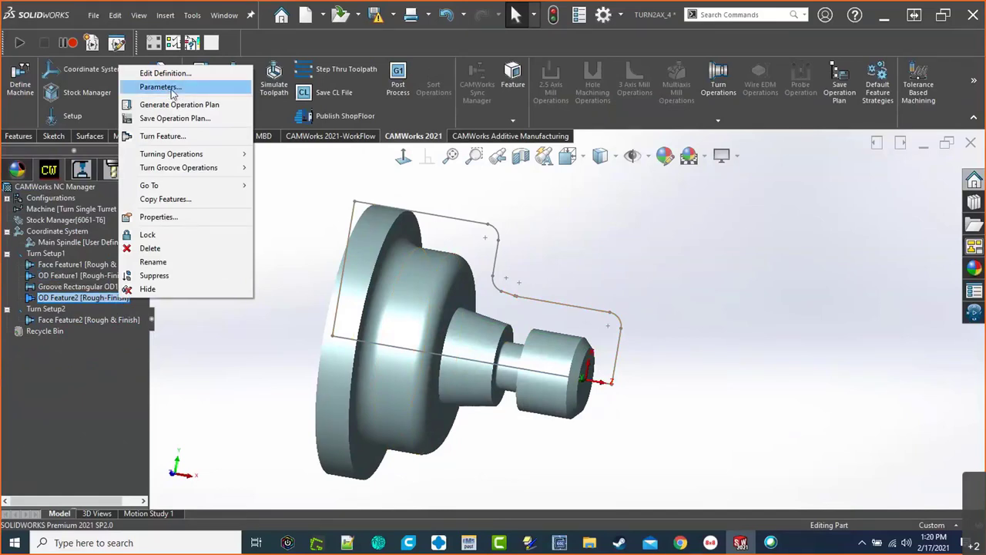
{"action": "left_click", "coordinate": [78, 347]}
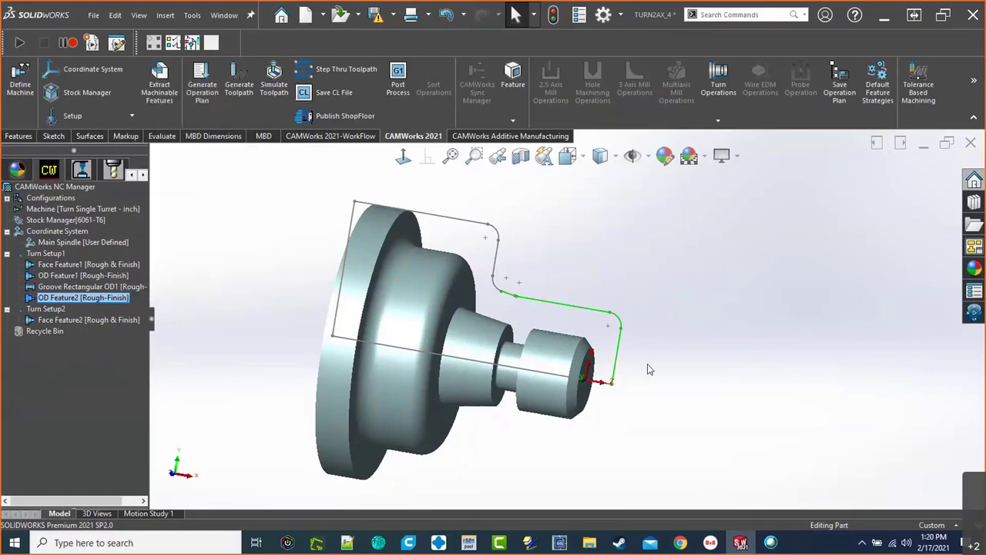
{"action": "middle_click_drag", "start_coordinate": [650, 368], "coordinate": [635, 399]}
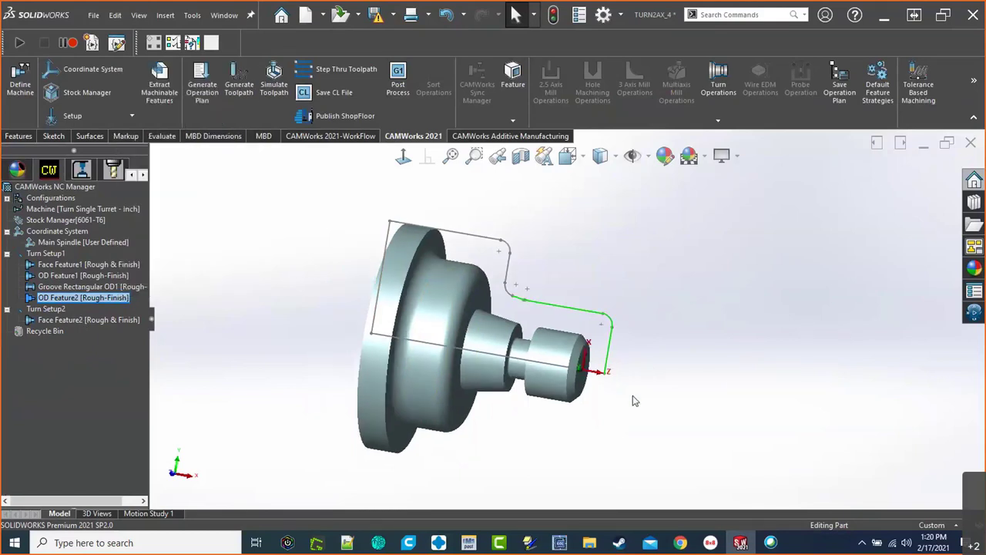
Step: Close the TURN2AX_4 part without saving its changes
{"action": "left_click", "coordinate": [970, 144]}
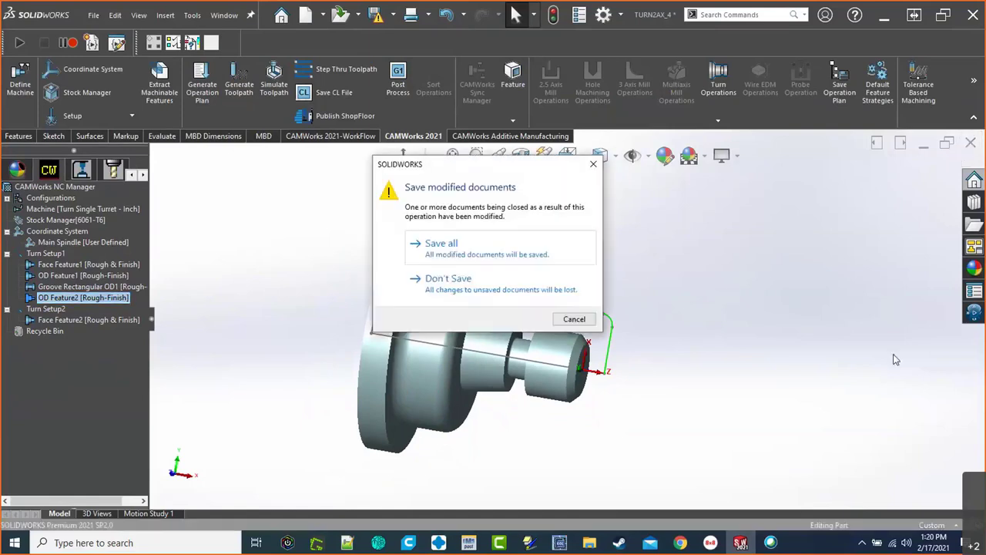
{"action": "left_click", "coordinate": [486, 285]}
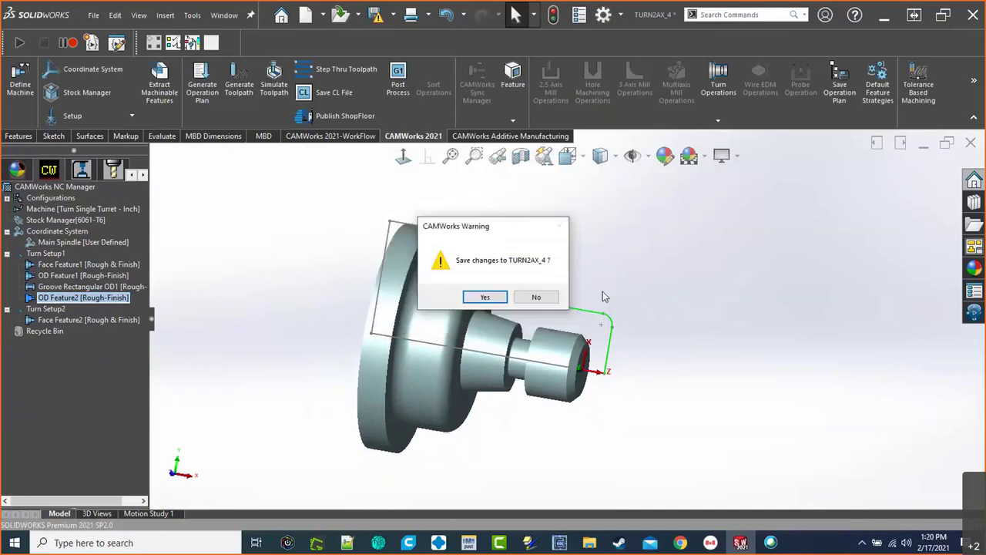
{"action": "left_click", "coordinate": [530, 301]}
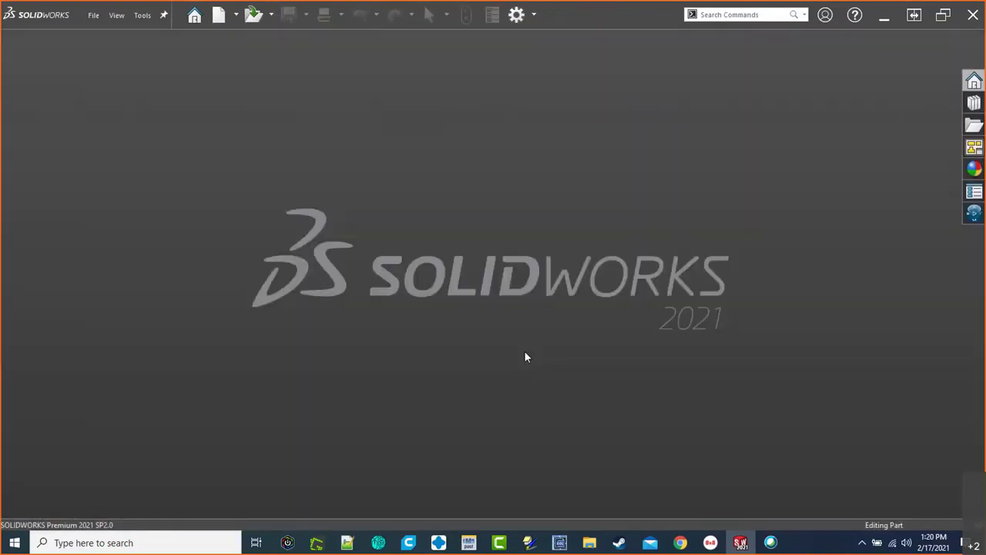
Step: Open the recent part TURN2AX_3.SLDPRT and view its stepped shaft geometry at an angle
{"action": "left_click", "coordinate": [272, 17]}
{"action": "left_click", "coordinate": [307, 50]}
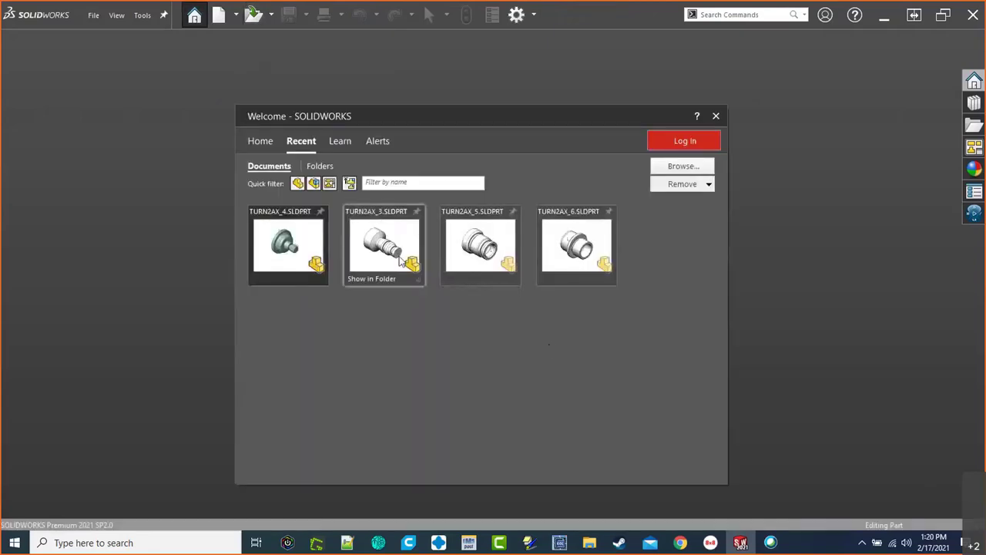
{"action": "left_click", "coordinate": [376, 244]}
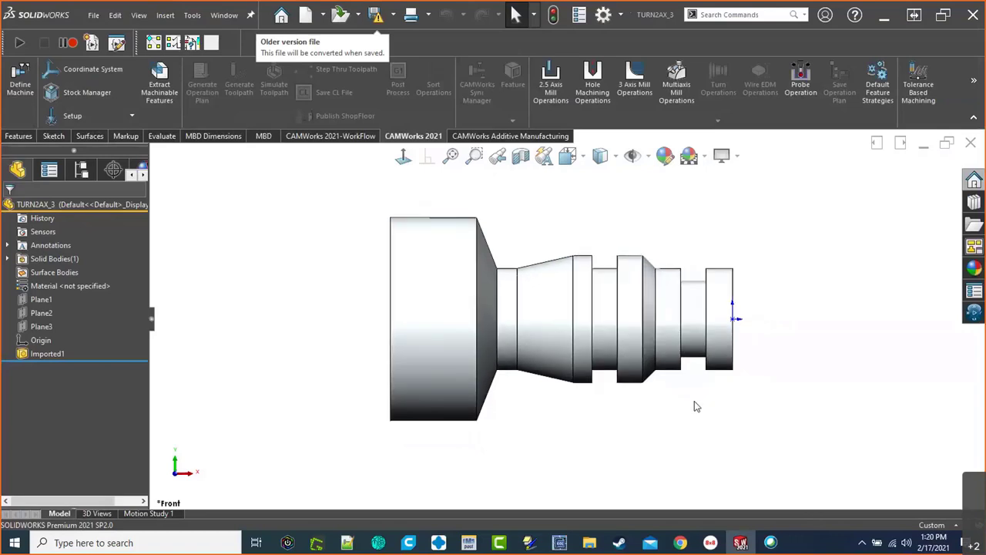
{"action": "middle_click_drag", "start_coordinate": [681, 421], "coordinate": [601, 397]}
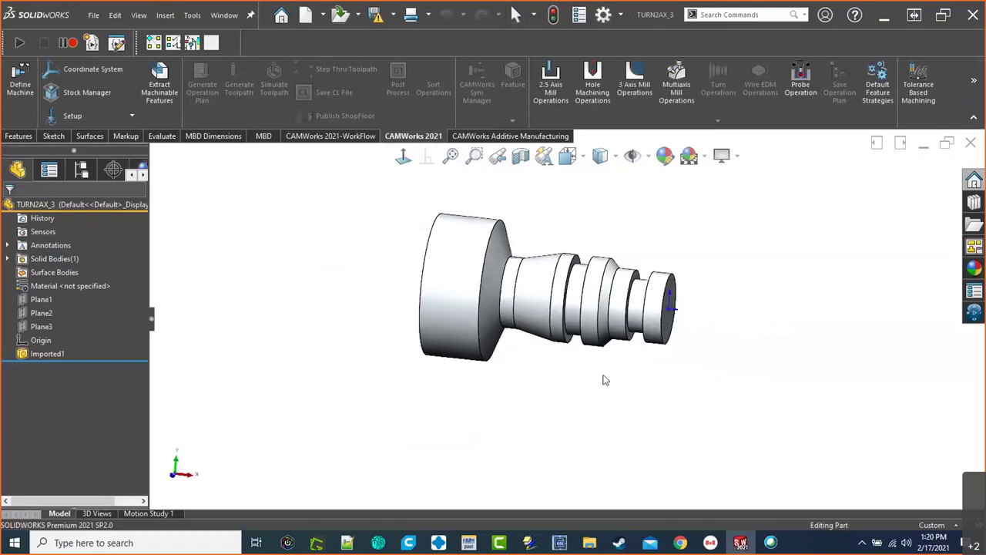
{"action": "scroll", "coordinate": [583, 291], "scroll_direction": "up", "scroll_amount": 3}
{"action": "scroll", "coordinate": [600, 342], "scroll_direction": "down", "scroll_amount": 2}
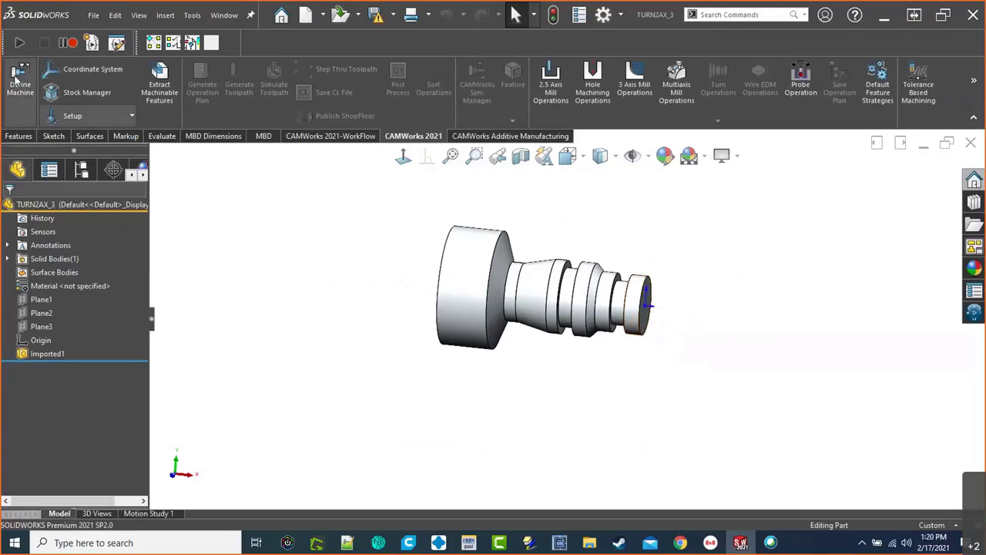
Step: Define the machine as Turn Single Turret - Inch with the HAAS_ST20 post processor
{"action": "left_click", "coordinate": [21, 101]}
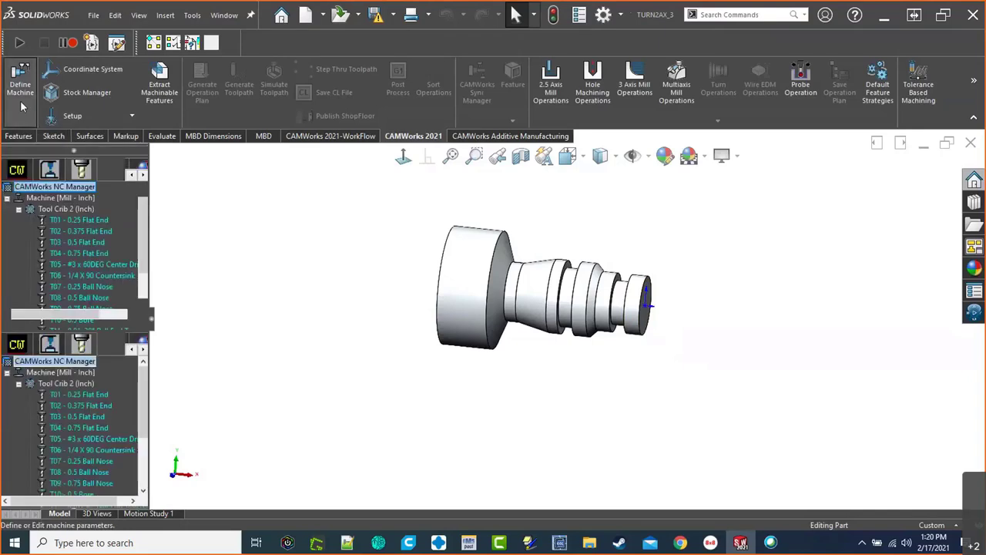
{"action": "left_click", "coordinate": [49, 110]}
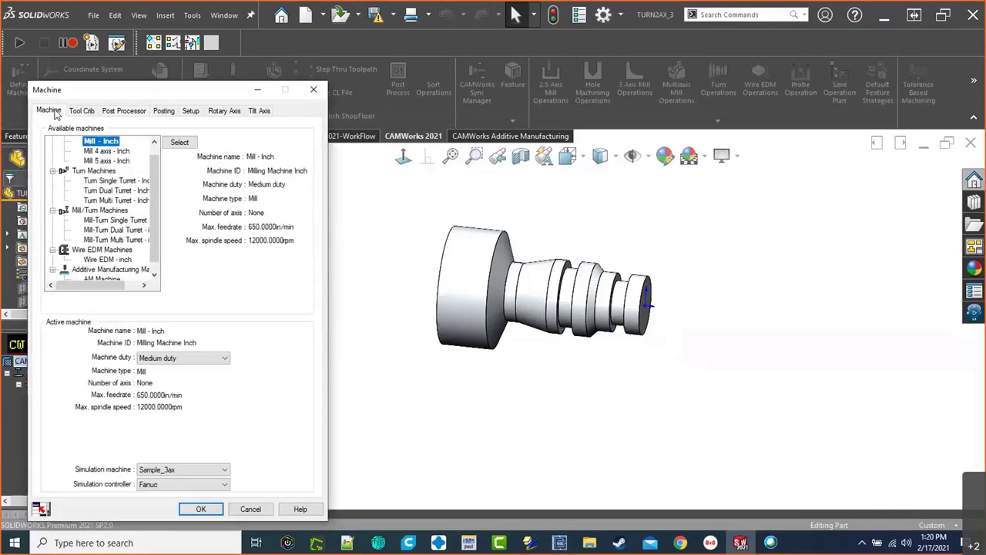
{"action": "left_click", "coordinate": [116, 181]}
{"action": "left_click", "coordinate": [179, 142]}
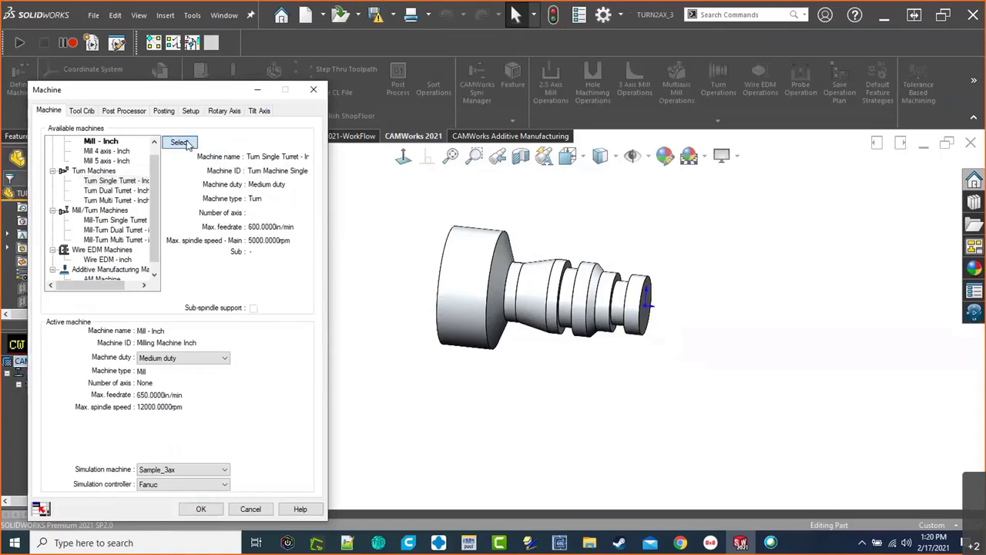
{"action": "left_click", "coordinate": [123, 111]}
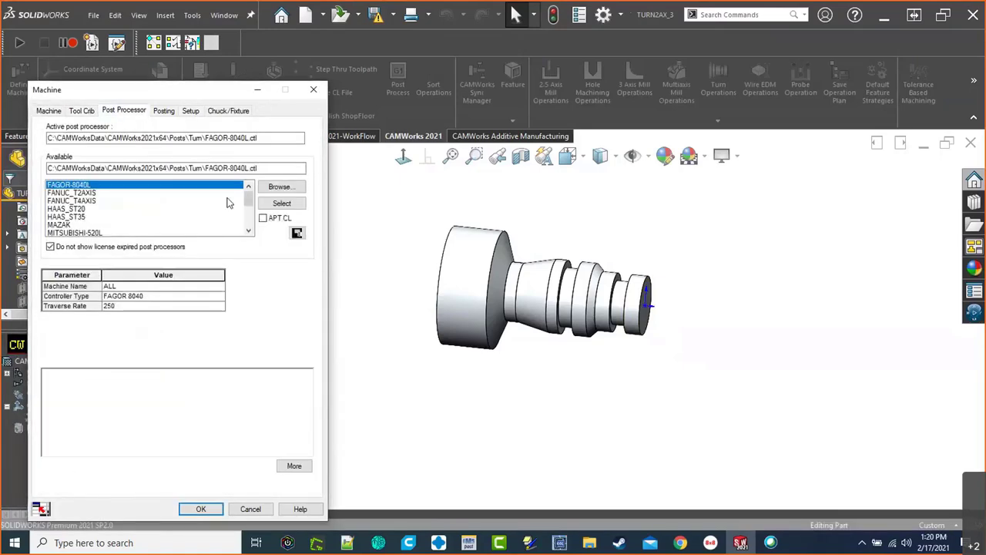
{"action": "left_click", "coordinate": [70, 209]}
{"action": "left_click", "coordinate": [266, 204]}
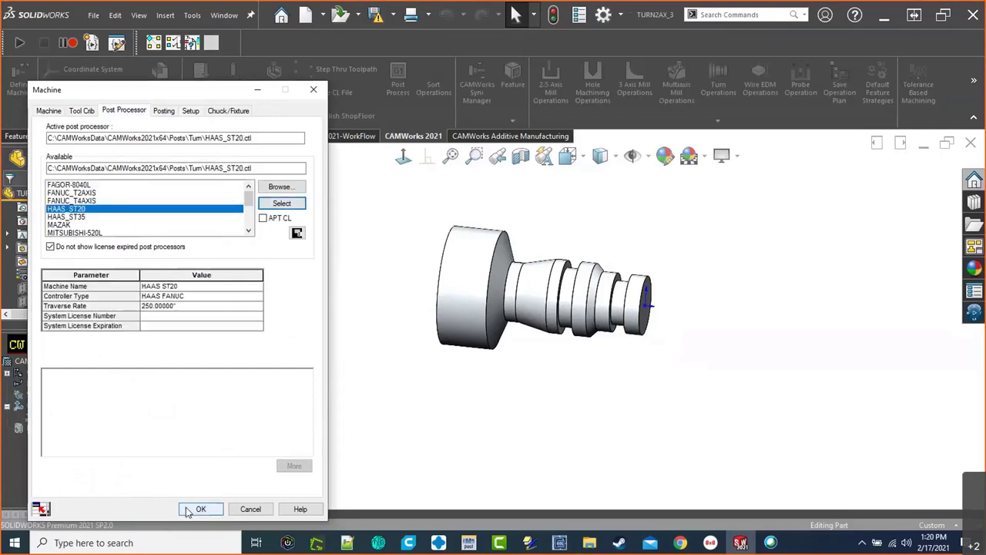
{"action": "left_click", "coordinate": [197, 508]}
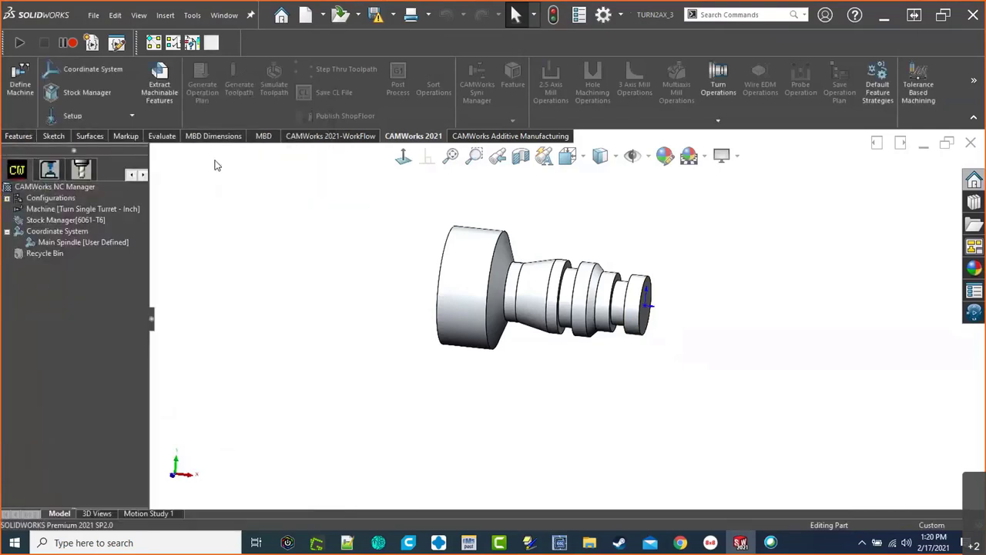
Step: Extract the part's machinable turning features and generate their operation plan
{"action": "left_click", "coordinate": [159, 86]}
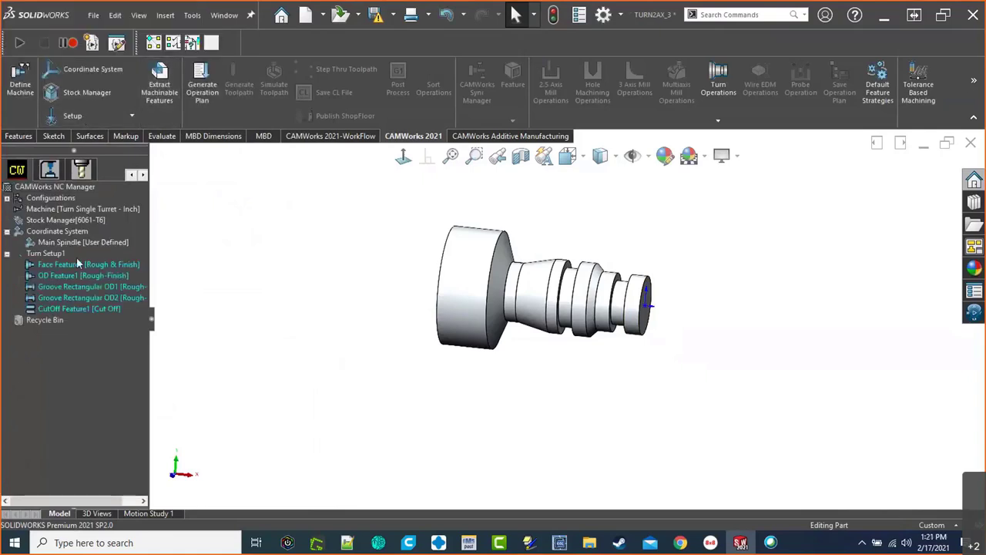
{"action": "left_click", "coordinate": [205, 91]}
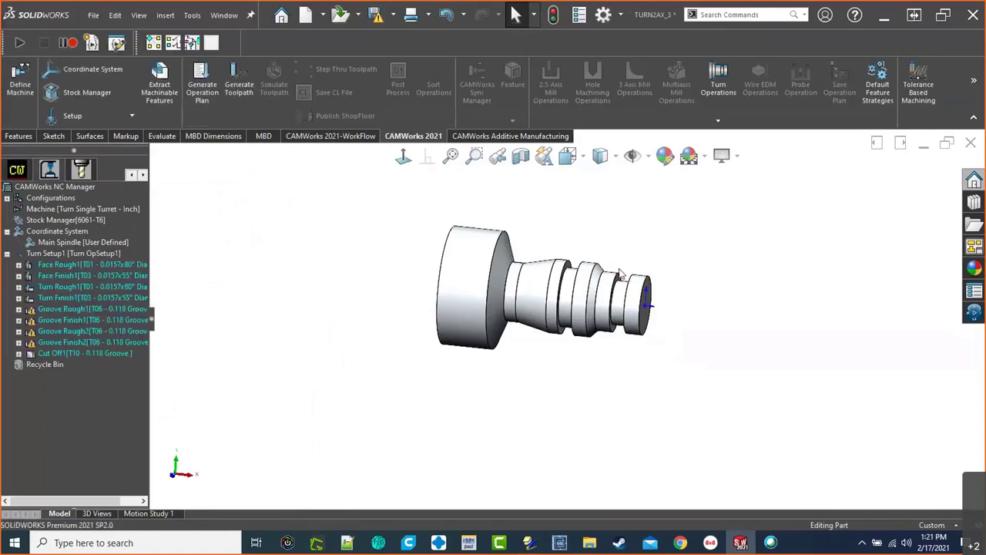
{"action": "key", "text": "f"}
{"action": "left_click", "coordinate": [48, 171]}
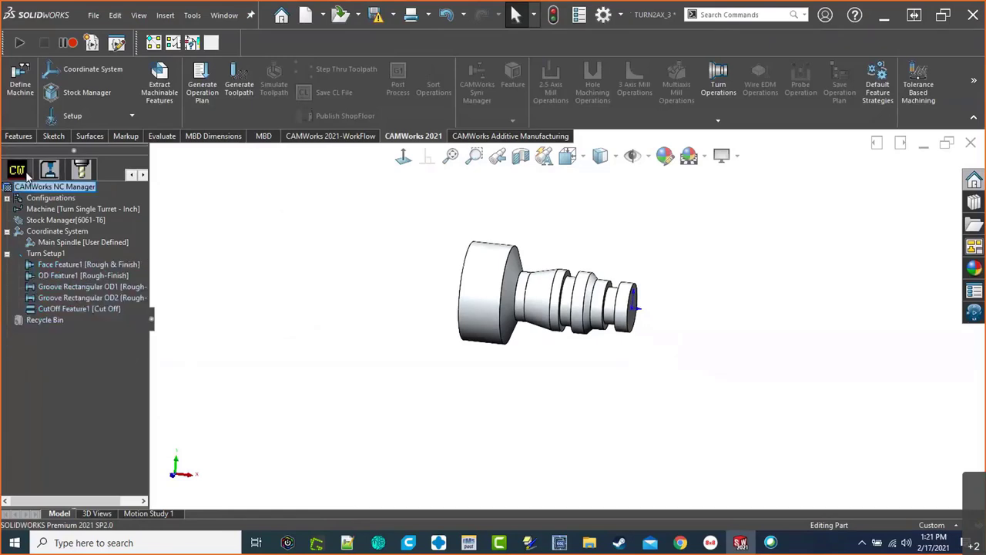
{"action": "left_click", "coordinate": [81, 170]}
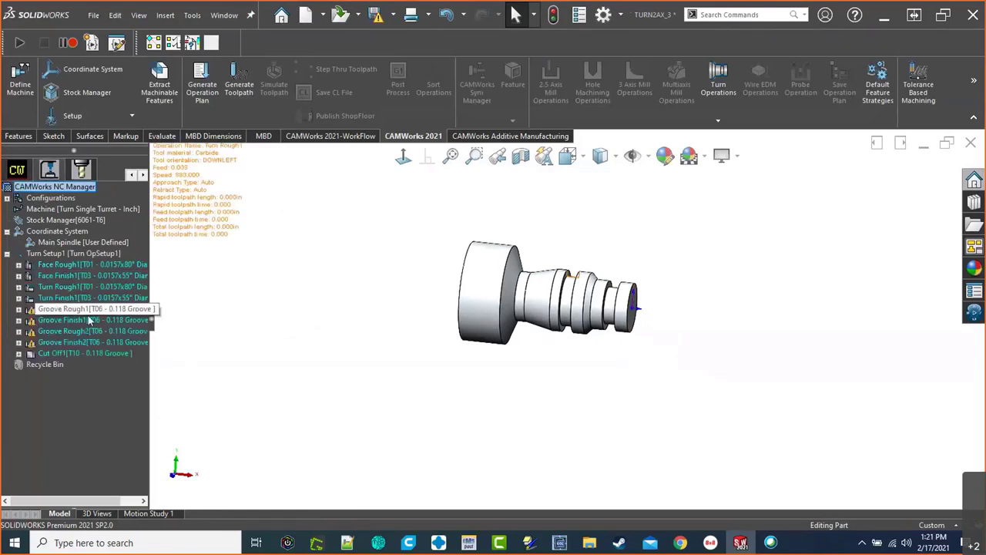
{"action": "scroll", "coordinate": [508, 232], "scroll_direction": "down", "scroll_amount": 2}
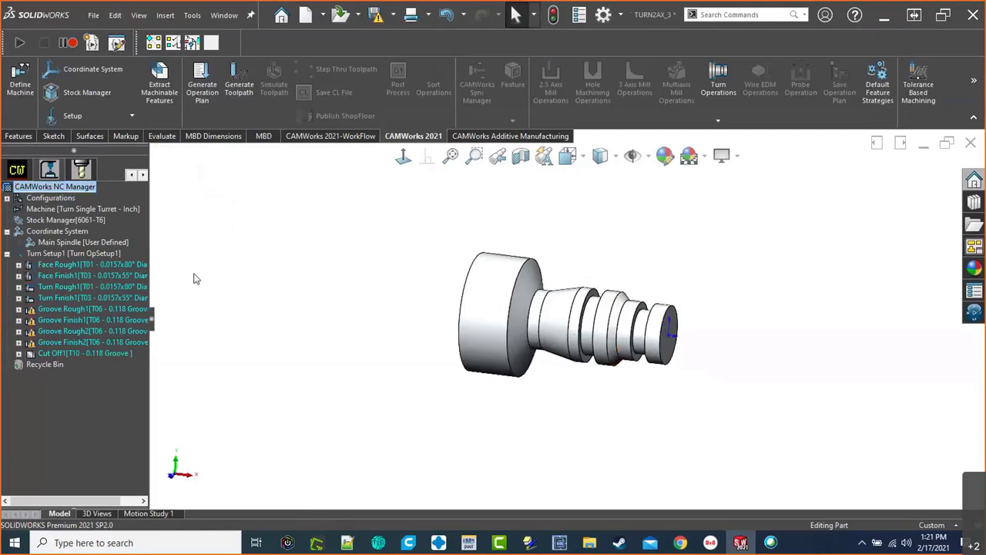
Step: Open the definition of Turn Setup1 at its chuck/fixture location parameters
{"action": "left_click", "coordinate": [91, 254]}
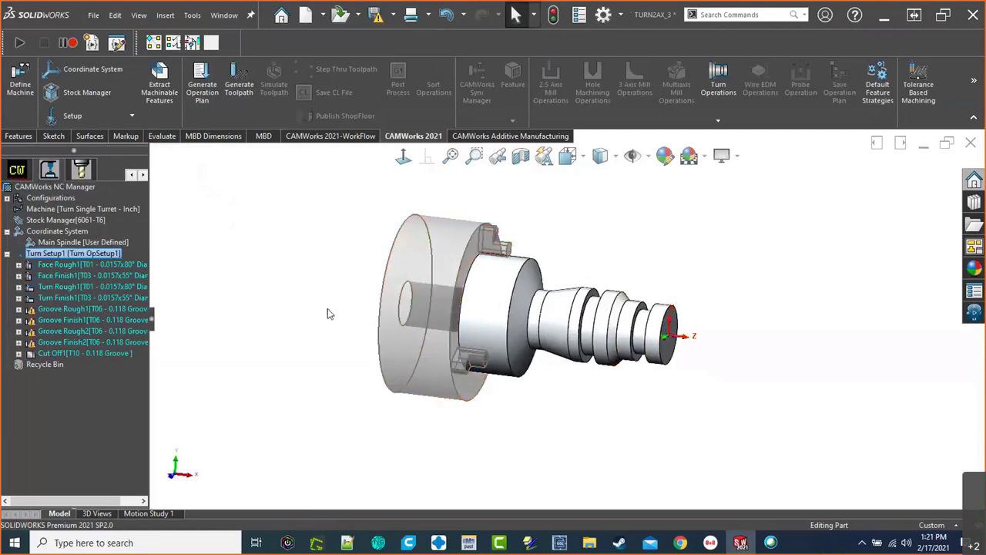
{"action": "middle_click_drag", "start_coordinate": [331, 282], "coordinate": [260, 261]}
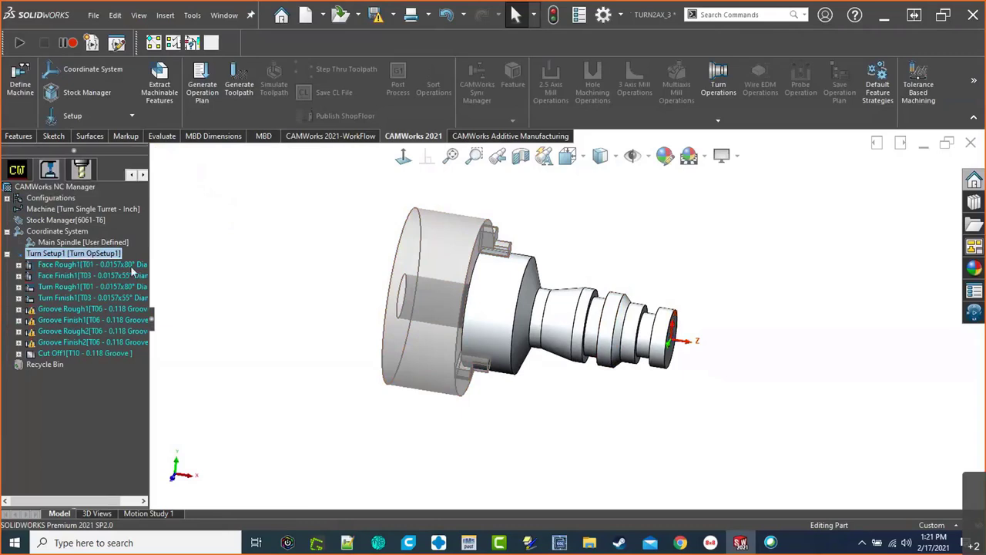
{"action": "right_click", "coordinate": [96, 255]}
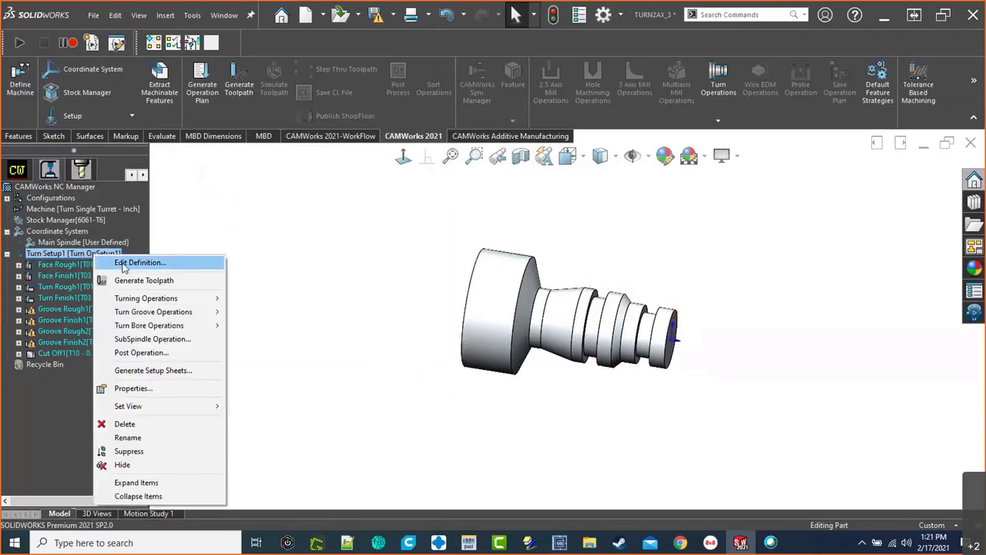
{"action": "left_click", "coordinate": [124, 264]}
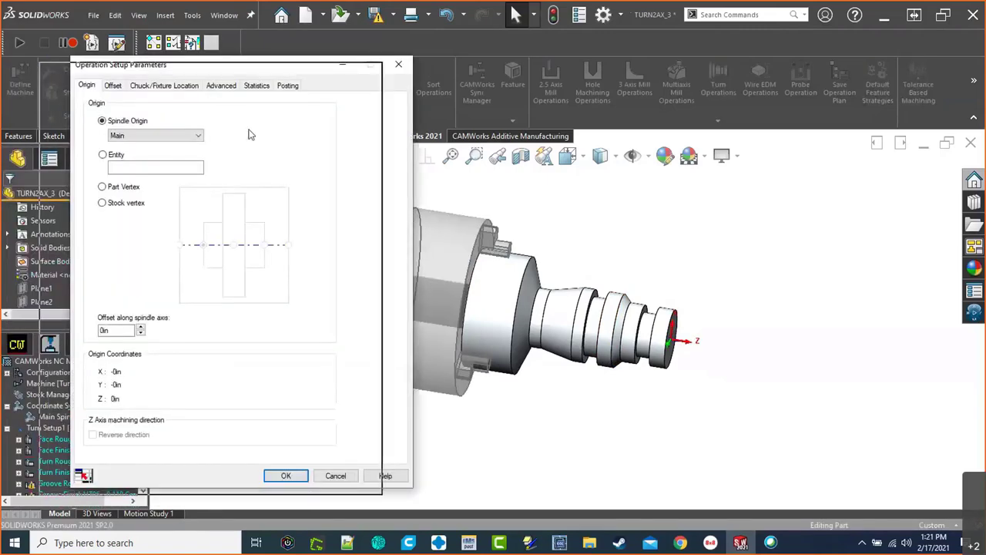
{"action": "left_click", "coordinate": [141, 93]}
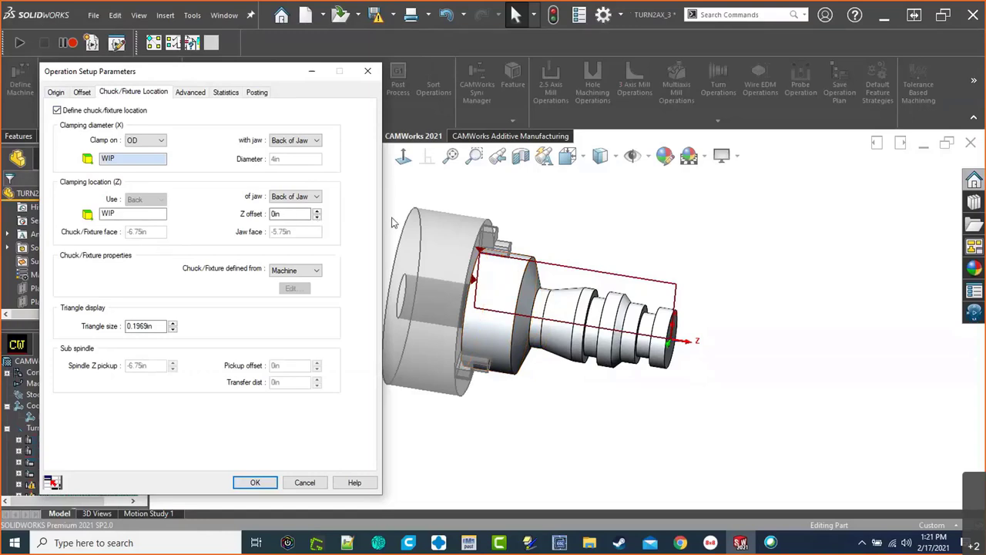
Step: Set the Z offset of the chuck's clamping location to -1.3 in and inspect the jaws relative to the part
{"action": "left_click", "coordinate": [318, 219]}
{"action": "left_click_drag", "start_coordinate": [317, 219], "coordinate": [317, 219]}
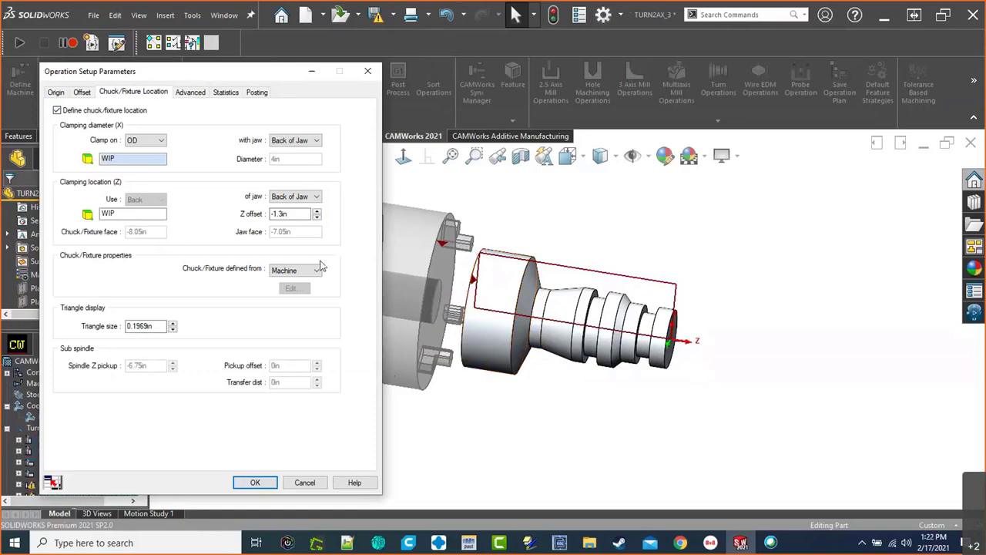
{"action": "key", "text": "f"}
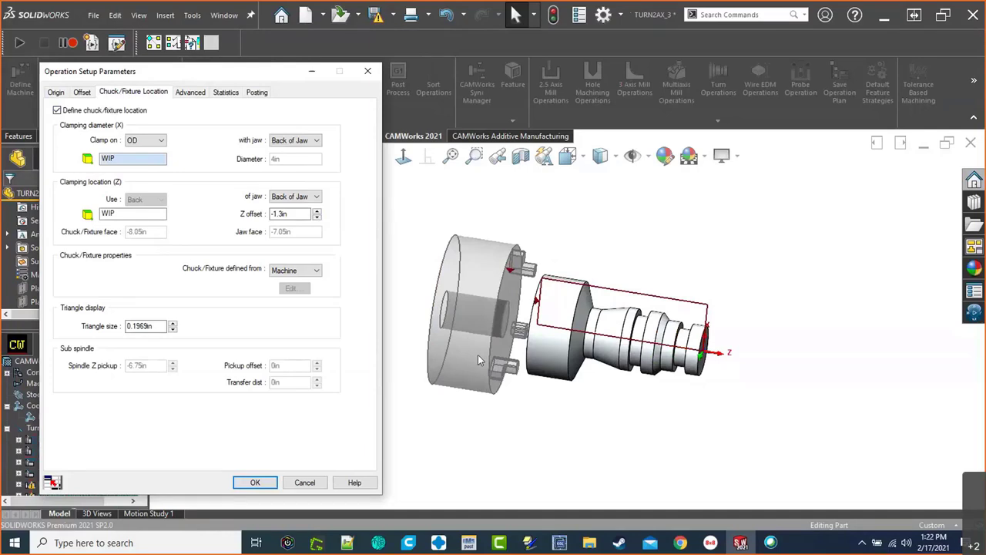
{"action": "left_click", "coordinate": [598, 377]}
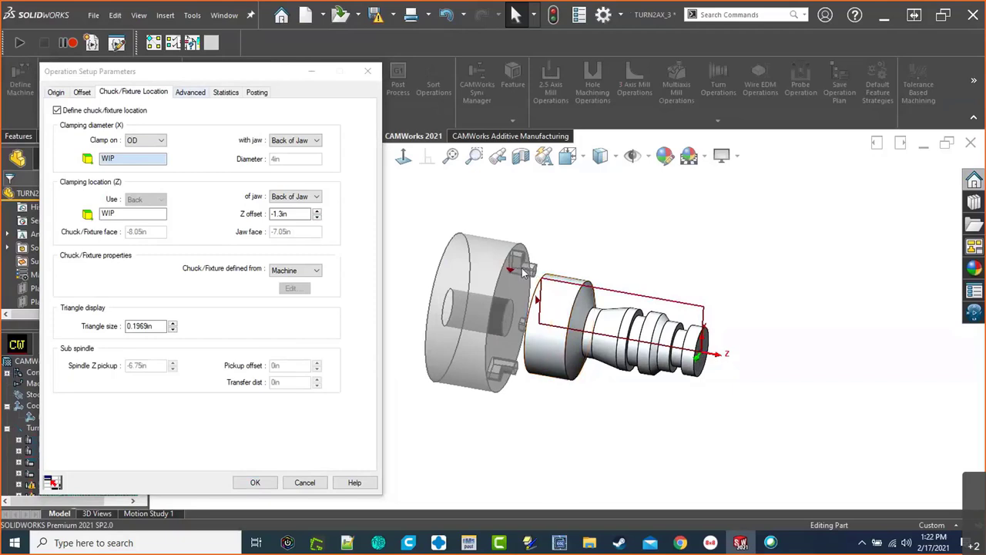
{"action": "left_click", "coordinate": [530, 330]}
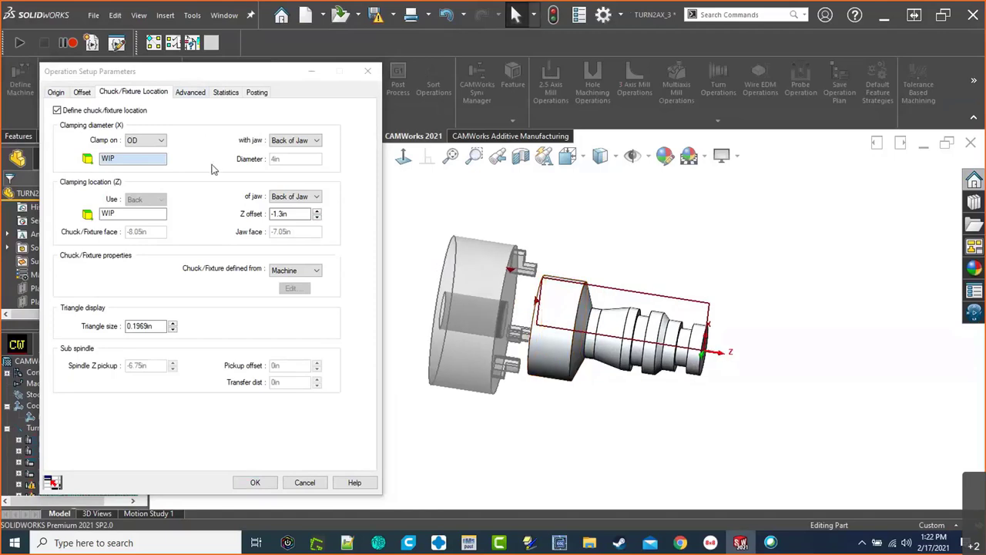
Step: Enable chuck/fixture avoidance for Turn Setup1 with a clearance of 0.1 in
{"action": "left_click", "coordinate": [190, 93]}
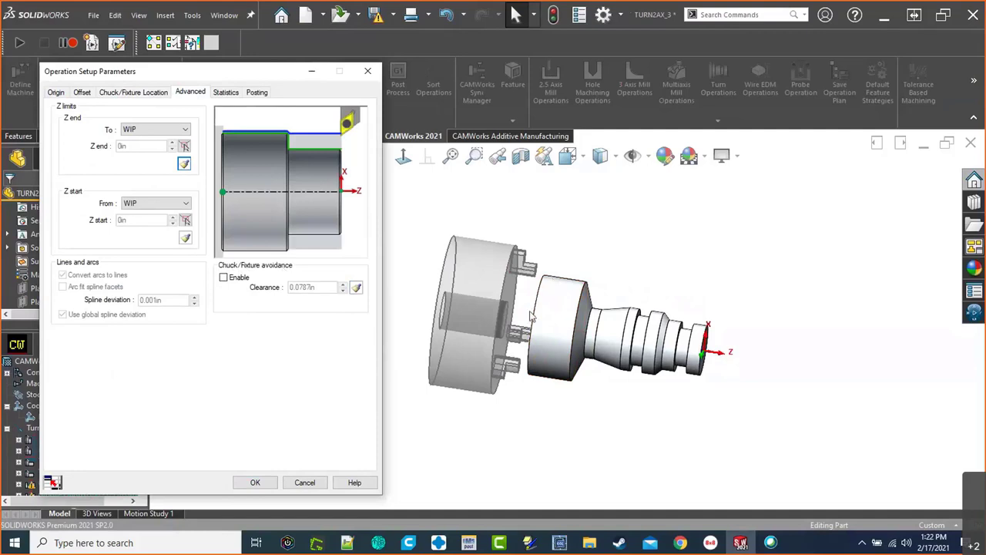
{"action": "left_click", "coordinate": [224, 277]}
{"action": "left_click", "coordinate": [223, 278]}
{"action": "left_click", "coordinate": [224, 277]}
{"action": "left_click", "coordinate": [313, 286]}
{"action": "left_click_drag", "start_coordinate": [313, 287], "coordinate": [274, 296]}
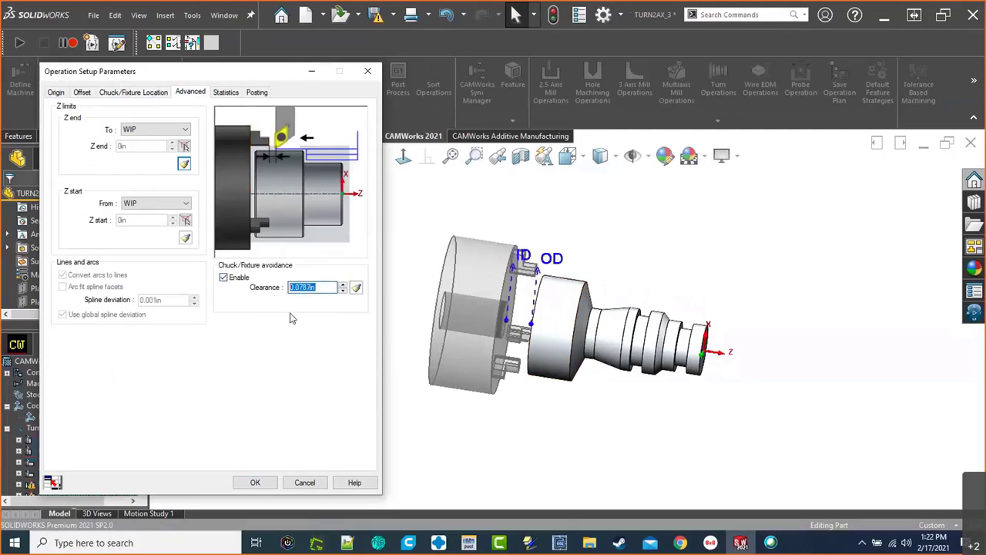
{"action": "type", "text": ".1"}
Step: Set the Z offset of the chuck's clamping location to -0.2 in
{"action": "left_click", "coordinate": [116, 93]}
{"action": "left_click", "coordinate": [316, 211]}
{"action": "left_click", "coordinate": [316, 211]}
{"action": "left_click", "coordinate": [316, 211]}
{"action": "left_click", "coordinate": [316, 211]}
{"action": "left_click", "coordinate": [316, 211]}
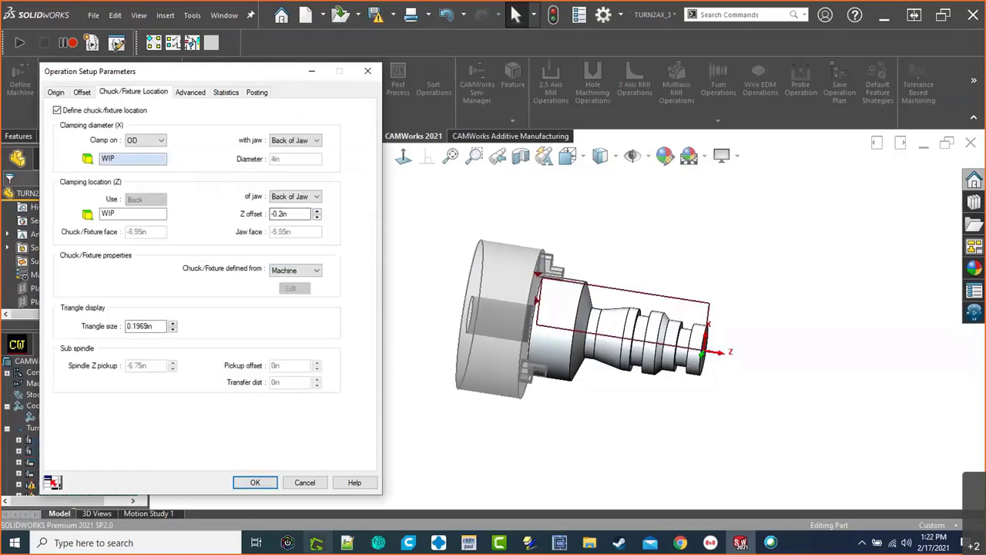
Step: Check the chuck avoidance limits on the part, then apply the setup parameters and regenerate the toolpaths
{"action": "left_click", "coordinate": [190, 93]}
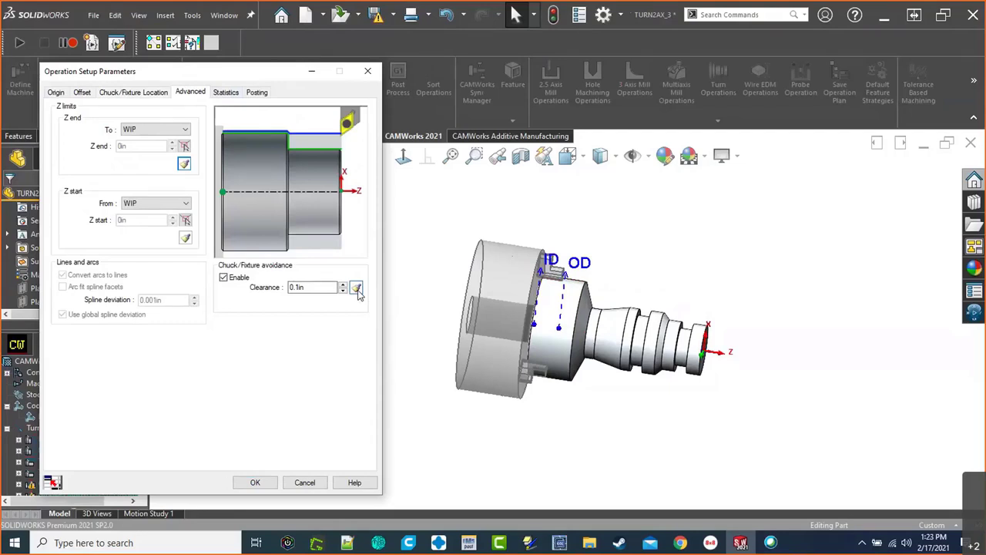
{"action": "left_click", "coordinate": [356, 289]}
{"action": "left_click", "coordinate": [532, 297]}
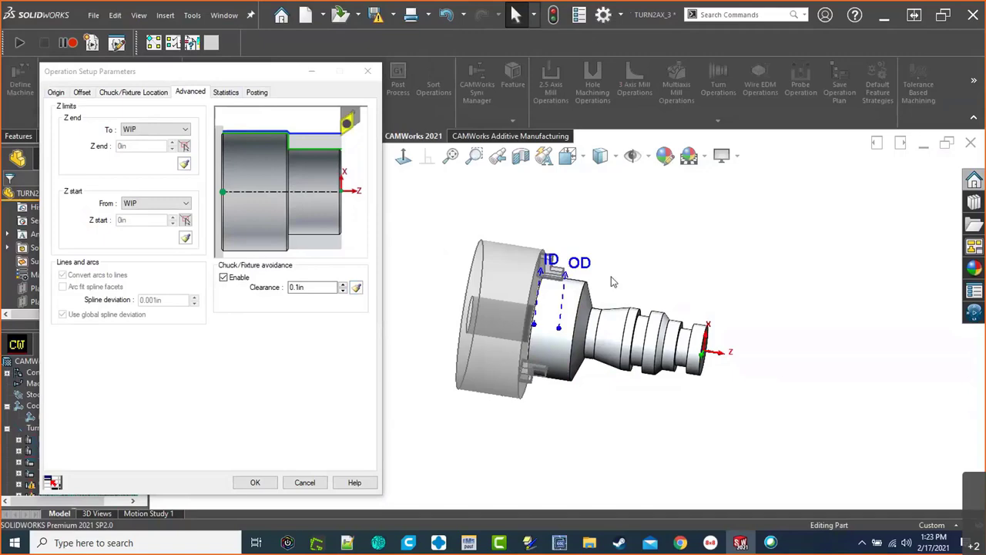
{"action": "left_click", "coordinate": [255, 483]}
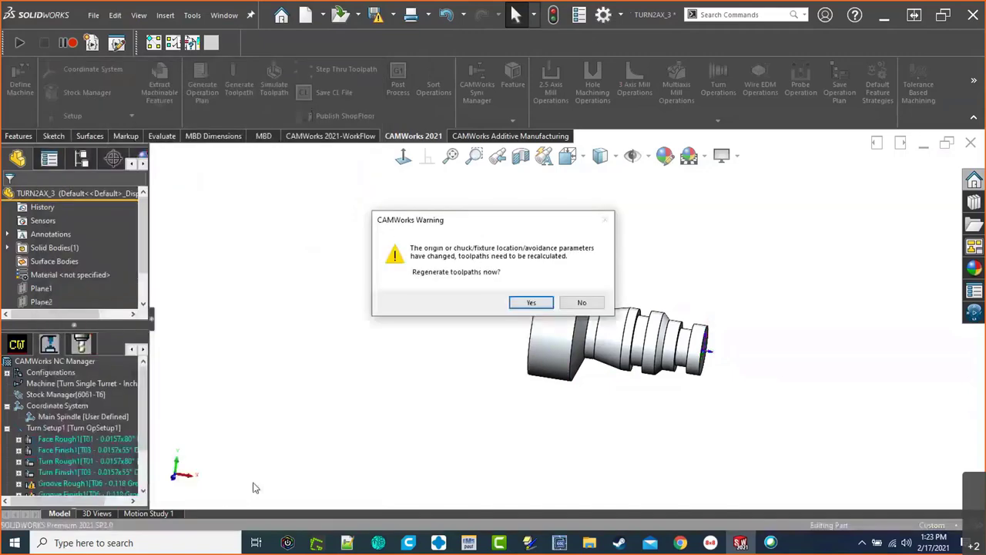
{"action": "left_click", "coordinate": [532, 302]}
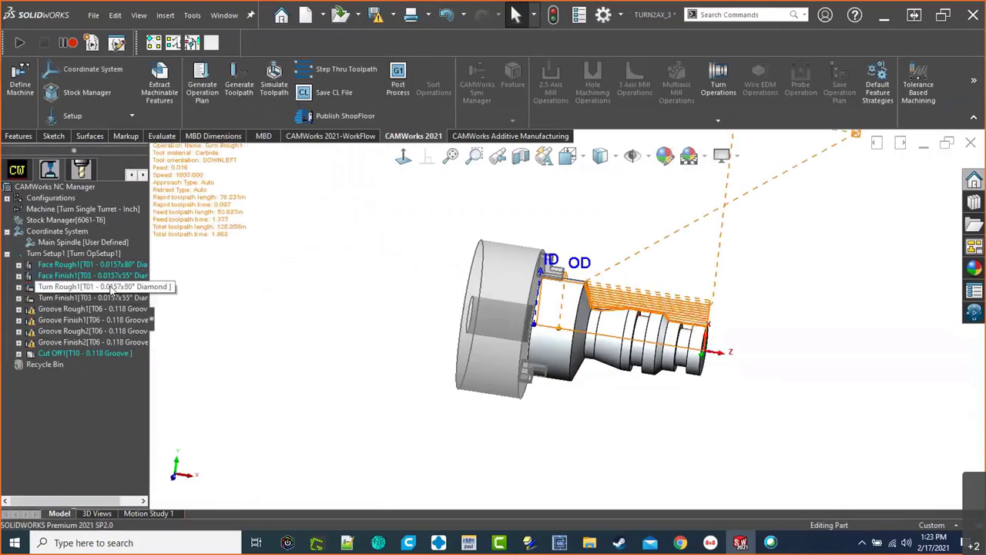
Step: Increase the bar stock's outside diameter offset, rebuild the affected items and regenerate the toolpaths
{"action": "left_click", "coordinate": [104, 94]}
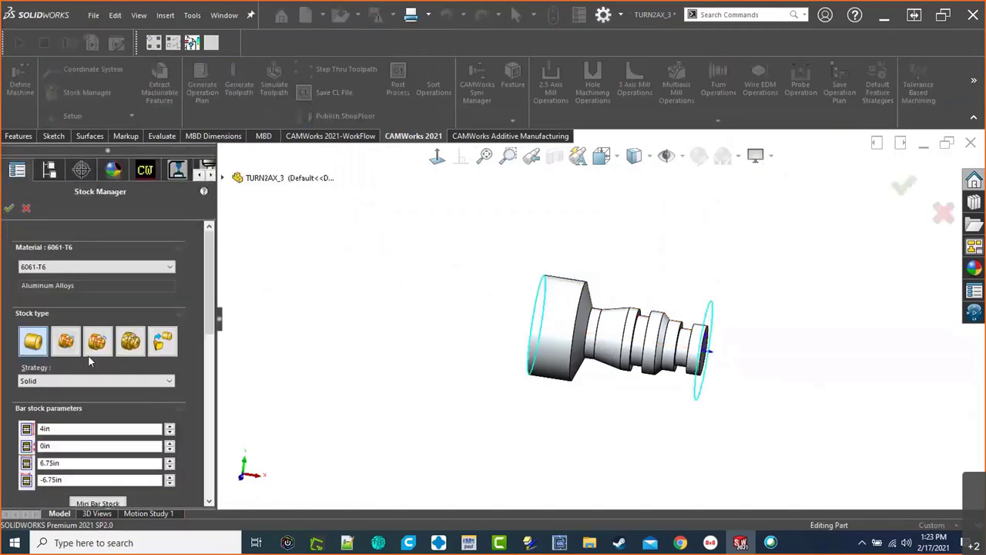
{"action": "left_click_drag", "start_coordinate": [208, 318], "coordinate": [208, 385]}
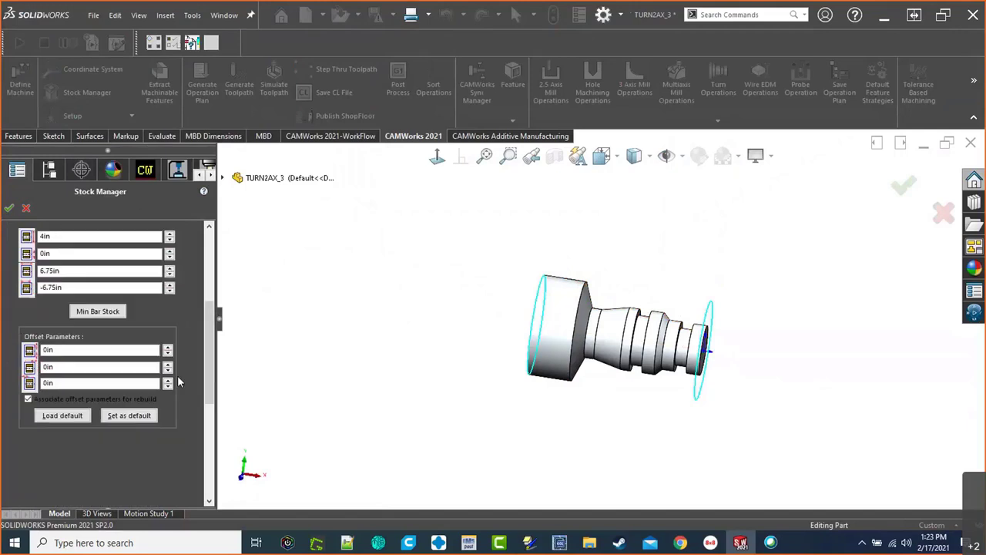
{"action": "left_click", "coordinate": [168, 348]}
{"action": "left_click", "coordinate": [9, 209]}
{"action": "left_click", "coordinate": [544, 344]}
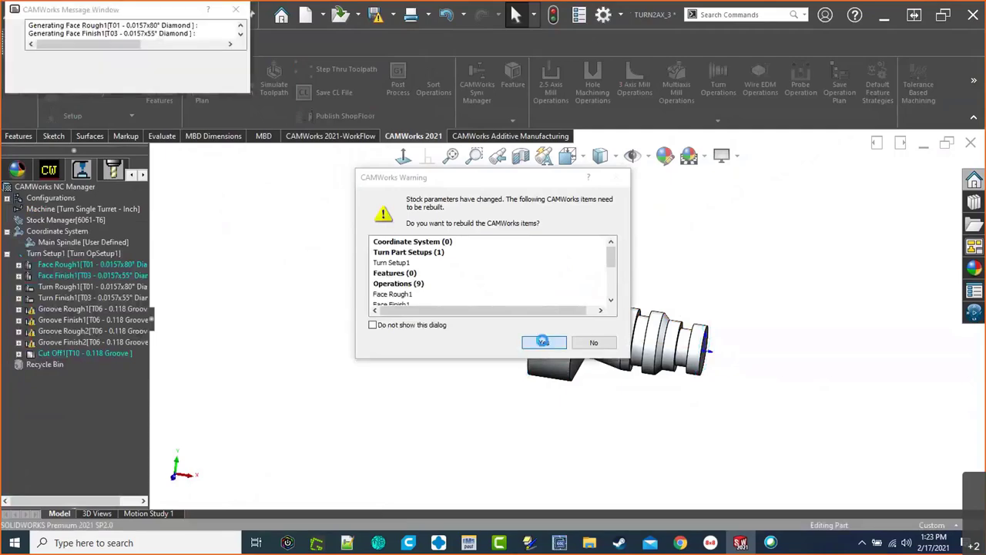
{"action": "left_click", "coordinate": [240, 83]}
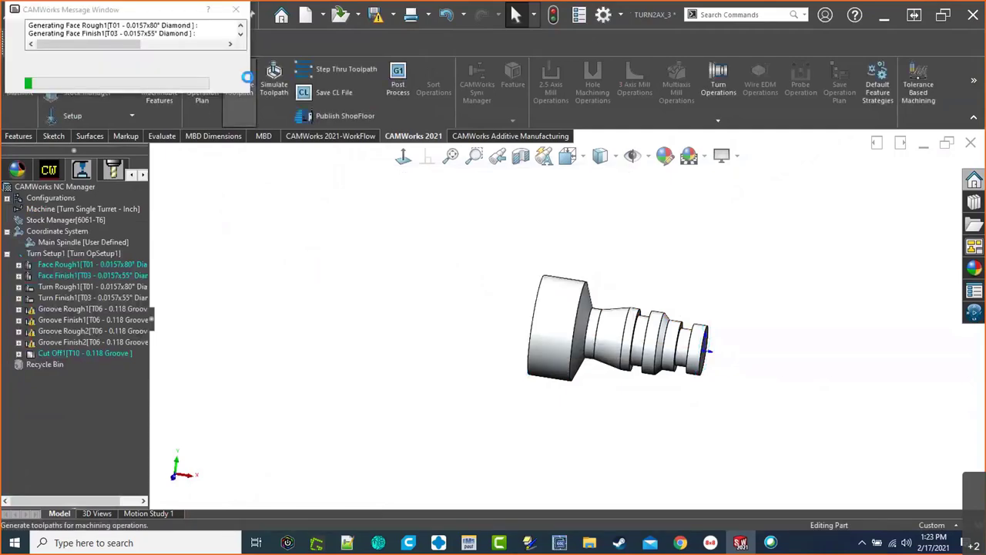
Step: Examine the Turn Rough1 toolpath along the large diameter and how close it runs to the chuck jaws
{"action": "left_click", "coordinate": [93, 286]}
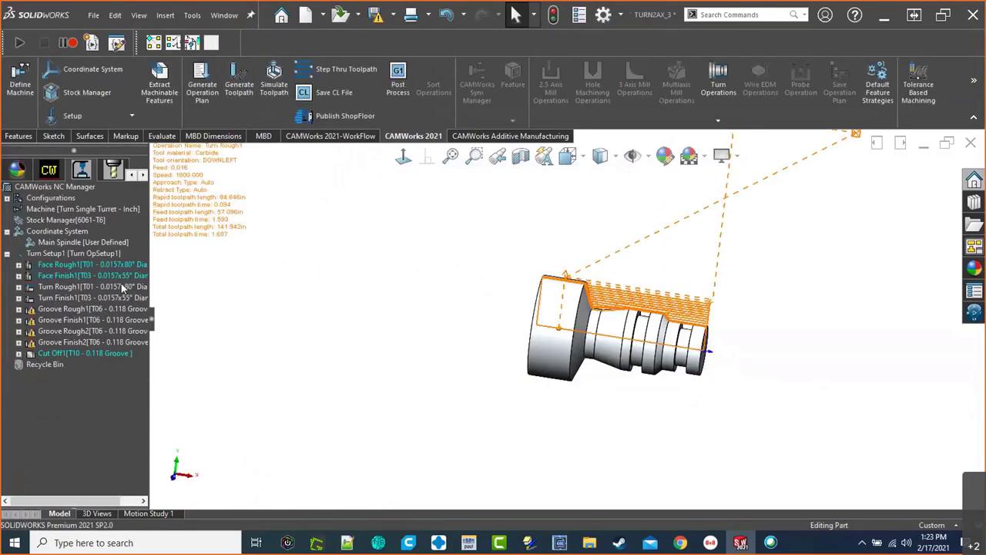
{"action": "middle_click_drag", "start_coordinate": [632, 355], "coordinate": [527, 304]}
{"action": "scroll", "coordinate": [526, 305], "scroll_direction": "down", "scroll_amount": 5}
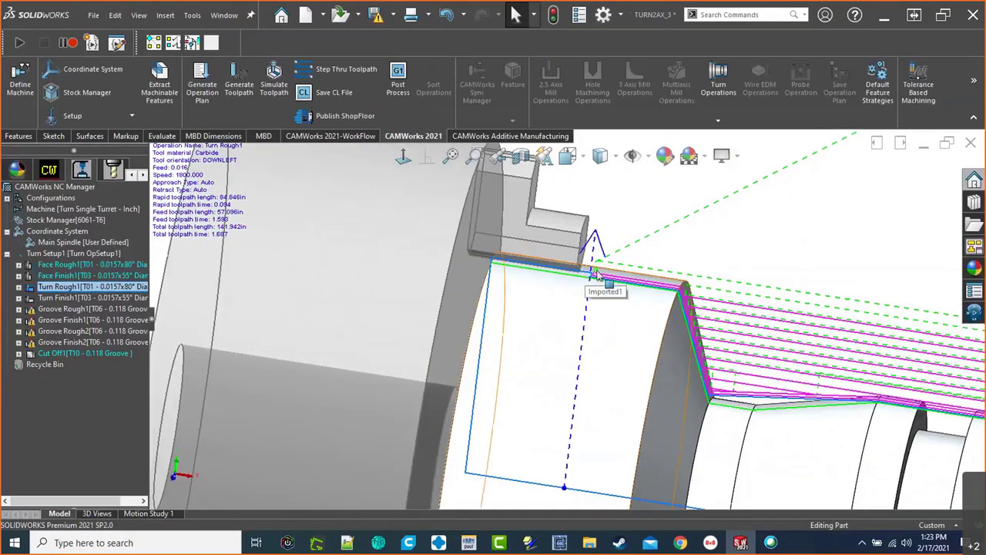
{"action": "scroll", "coordinate": [652, 336], "scroll_direction": "up", "scroll_amount": 2}
{"action": "scroll", "coordinate": [652, 336], "scroll_direction": "up", "scroll_amount": 4}
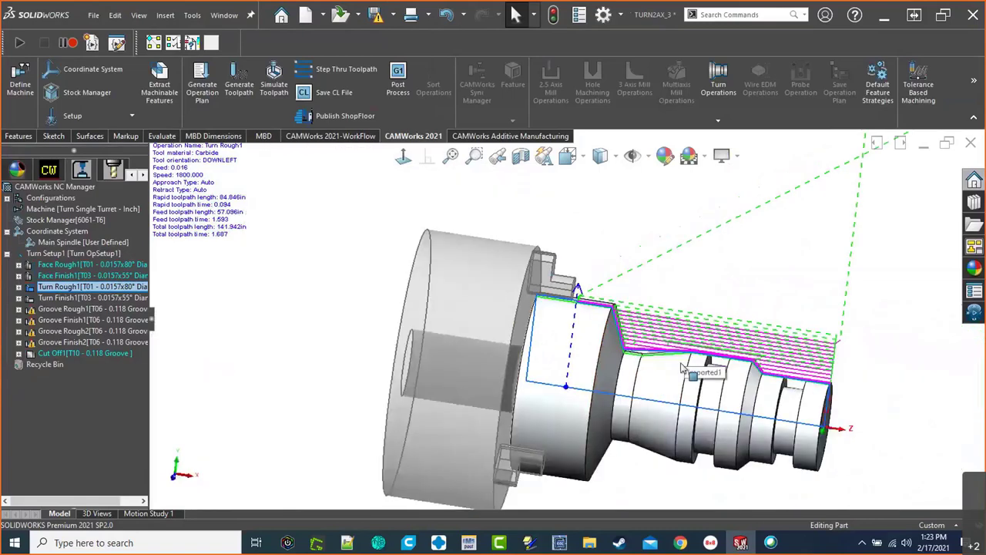
{"action": "scroll", "coordinate": [647, 365], "scroll_direction": "down", "scroll_amount": 4}
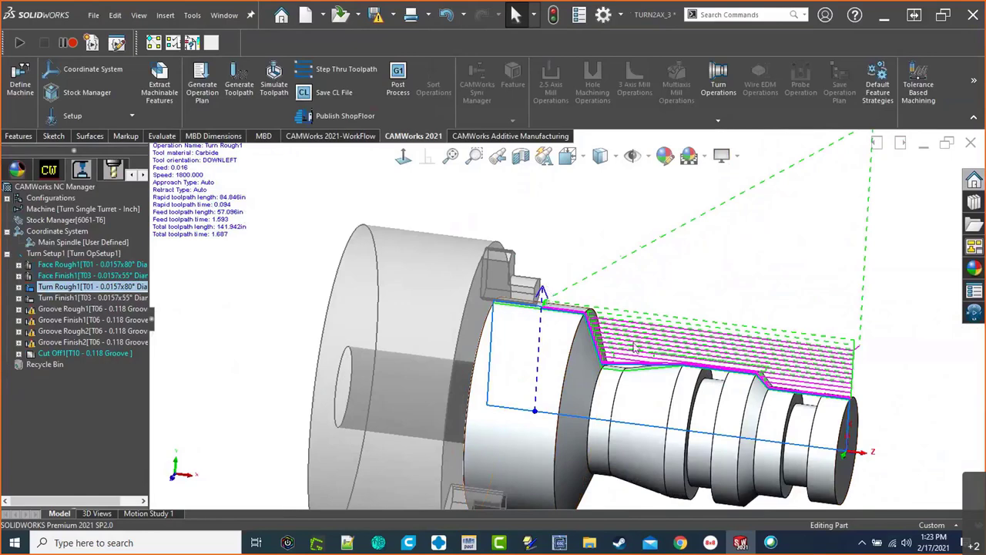
{"action": "scroll", "coordinate": [567, 323], "scroll_direction": "up", "scroll_amount": 3}
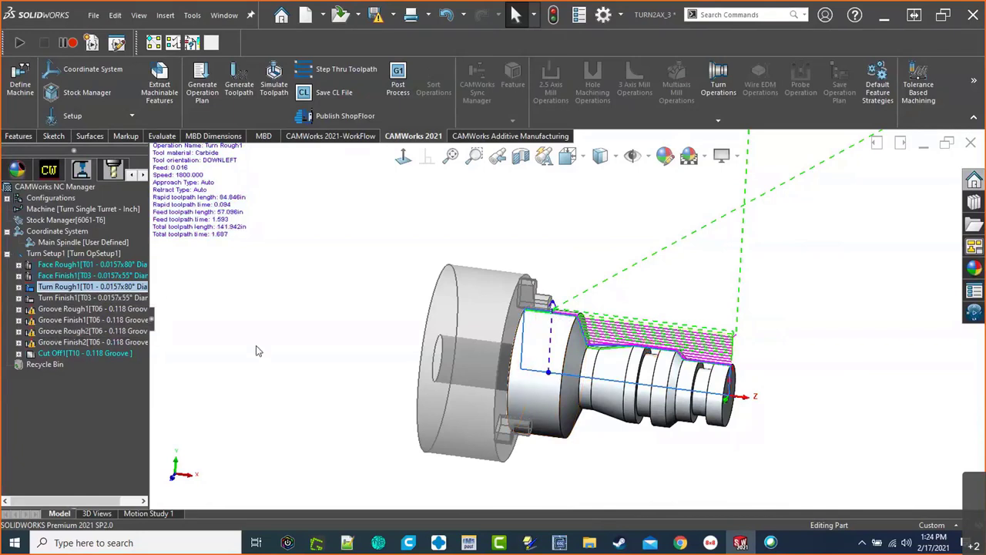
{"action": "middle_click_drag", "start_coordinate": [551, 335], "coordinate": [625, 377]}
{"action": "scroll", "coordinate": [573, 388], "scroll_direction": "down", "scroll_amount": 6}
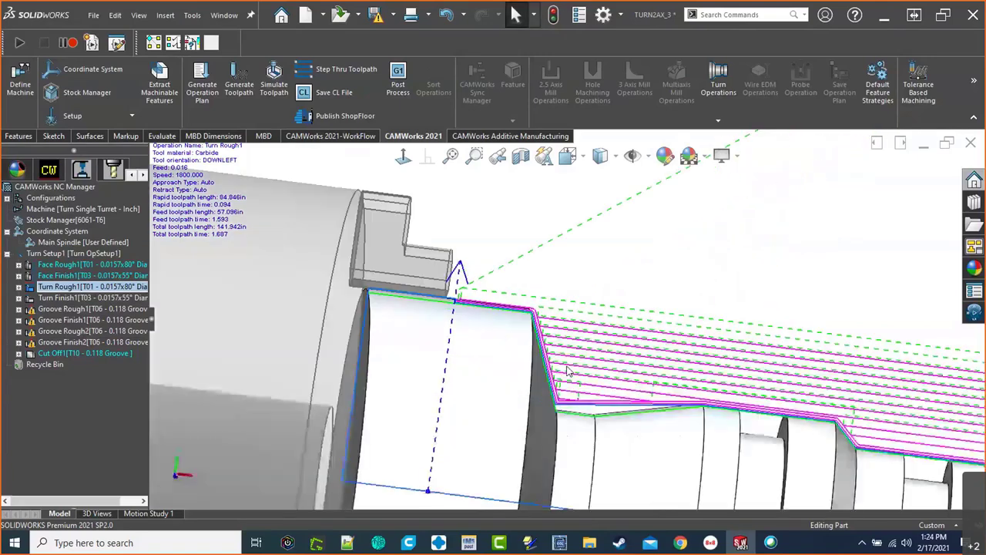
{"action": "scroll", "coordinate": [573, 388], "scroll_direction": "up", "scroll_amount": 6}
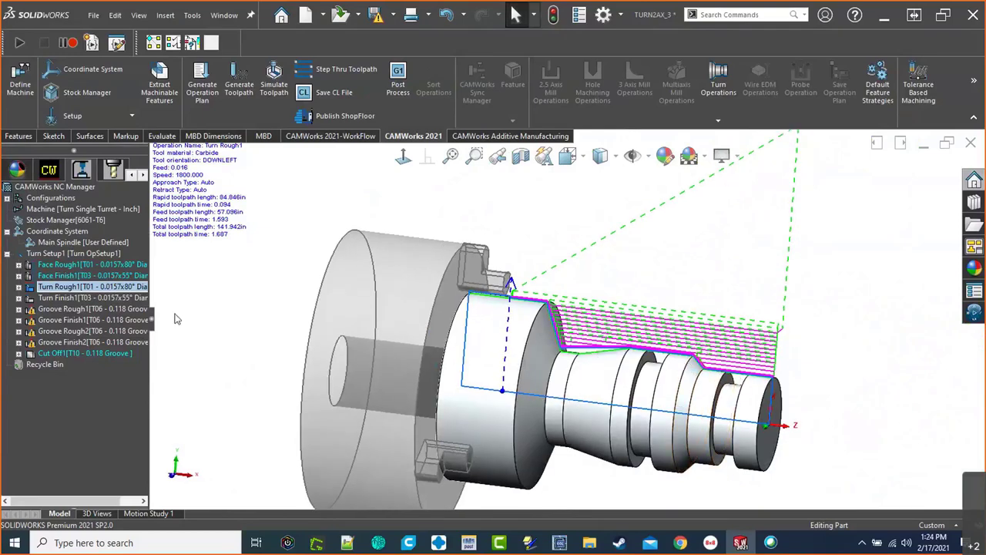
{"action": "scroll", "coordinate": [608, 377], "scroll_direction": "up", "scroll_amount": 4}
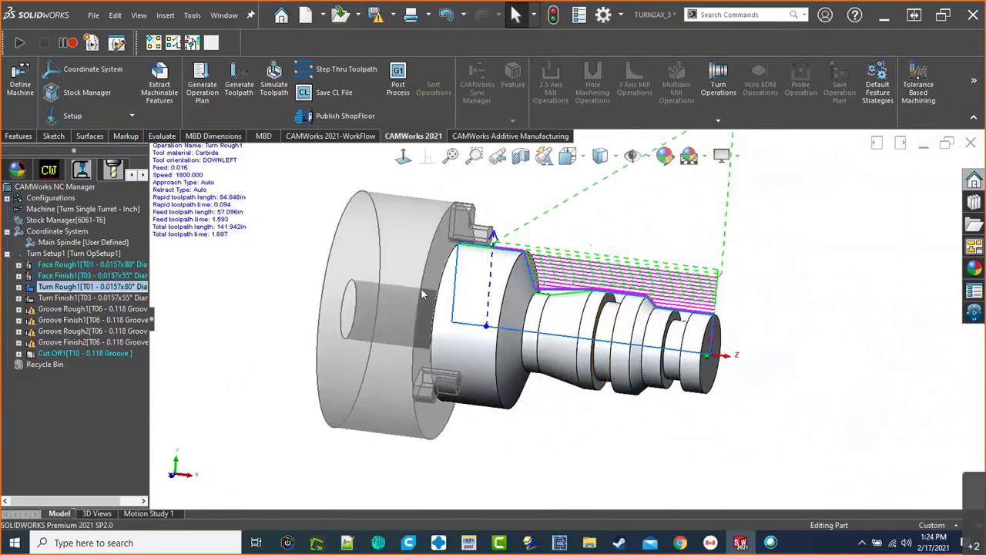
{"action": "scroll", "coordinate": [574, 241], "scroll_direction": "down", "scroll_amount": 3}
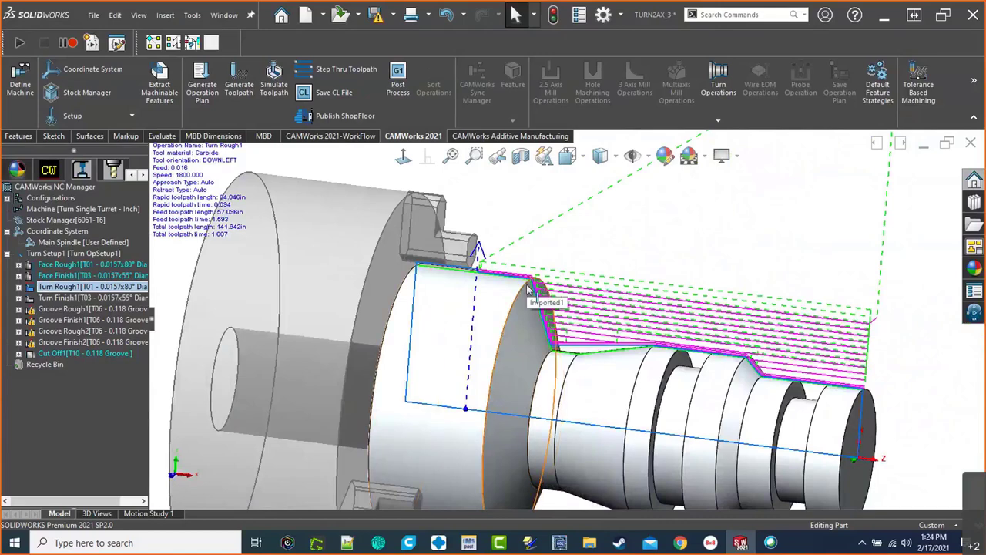
Step: Redefine OD Feature1 to span from the front cylindrical face to the tapered shoulder, leaving out the large chucked diameter
{"action": "left_click", "coordinate": [49, 171]}
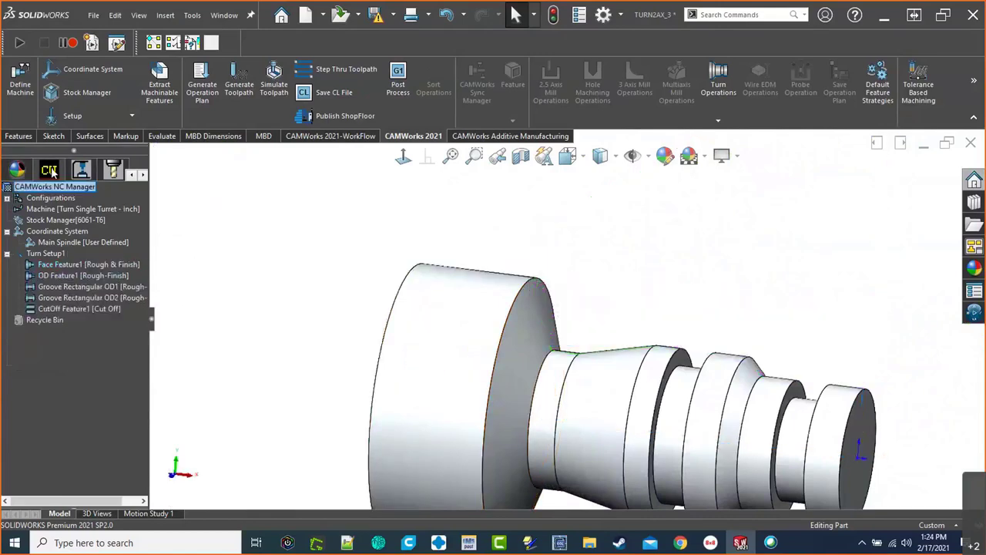
{"action": "left_click", "coordinate": [91, 276]}
{"action": "right_click", "coordinate": [92, 276]}
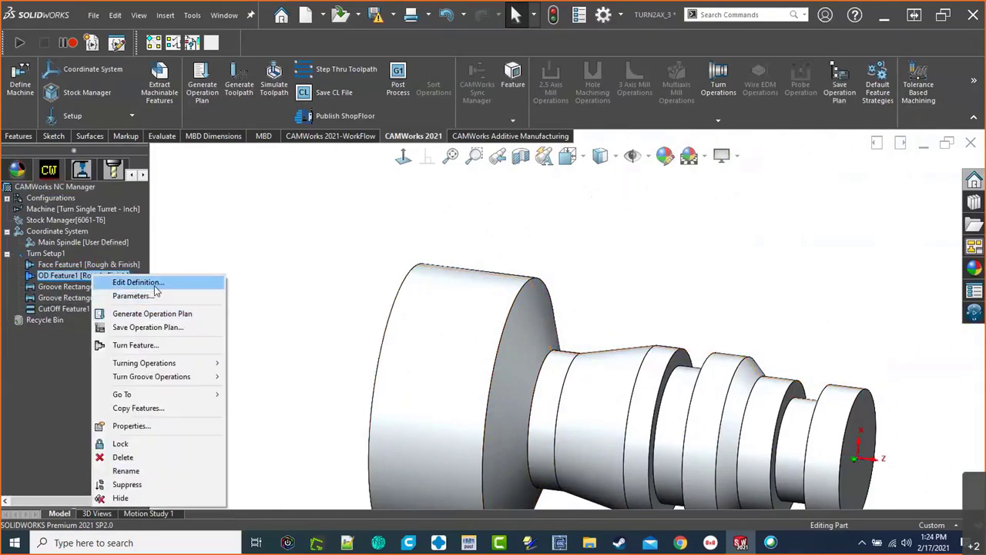
{"action": "left_click", "coordinate": [154, 283]}
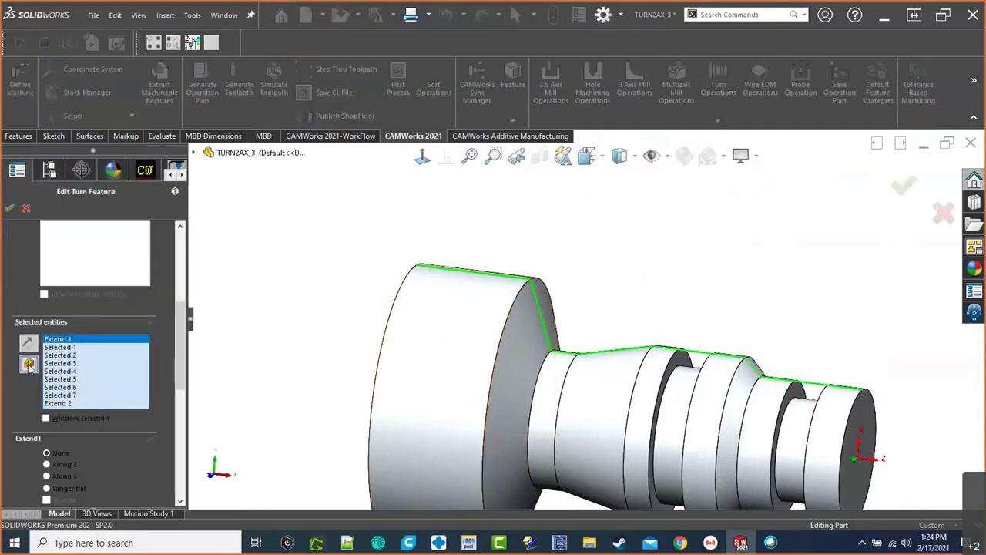
{"action": "left_click", "coordinate": [844, 416]}
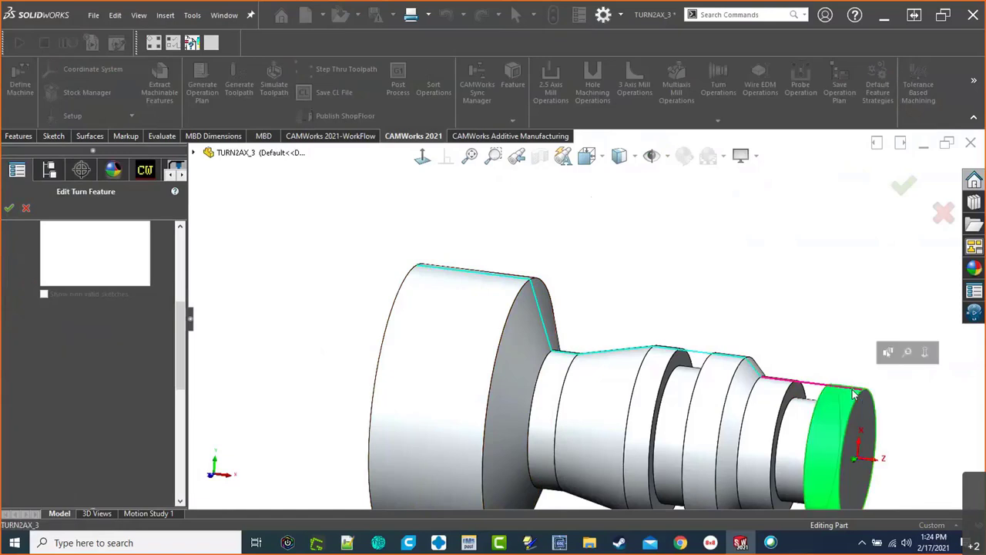
{"action": "left_click", "coordinate": [543, 320]}
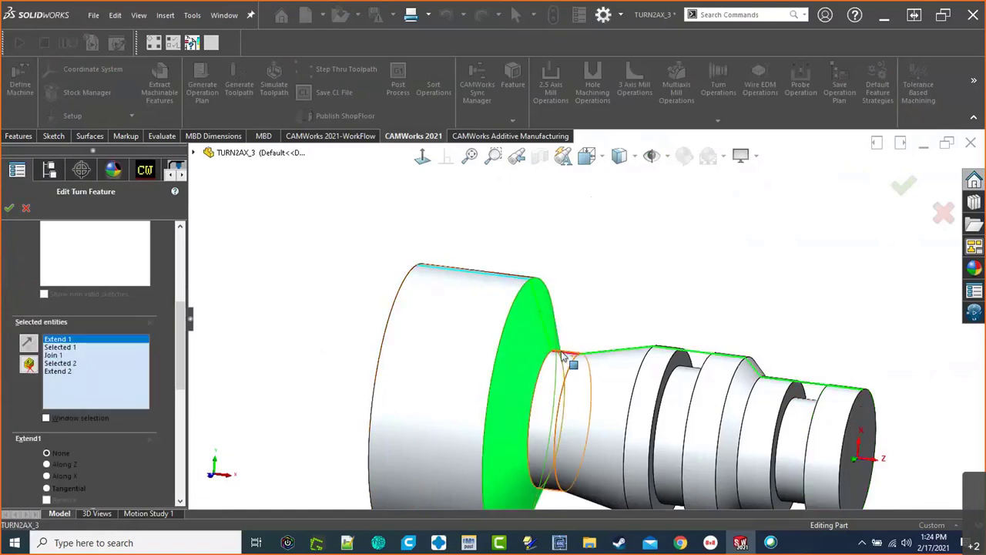
{"action": "scroll", "coordinate": [616, 344], "scroll_direction": "up", "scroll_amount": 3}
{"action": "scroll", "coordinate": [616, 344], "scroll_direction": "down", "scroll_amount": 5}
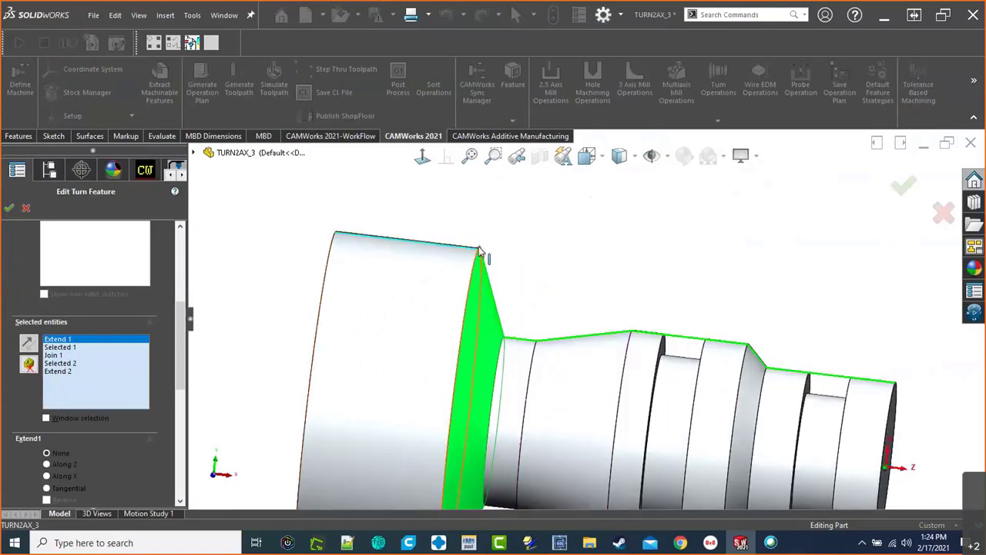
{"action": "left_click", "coordinate": [9, 208]}
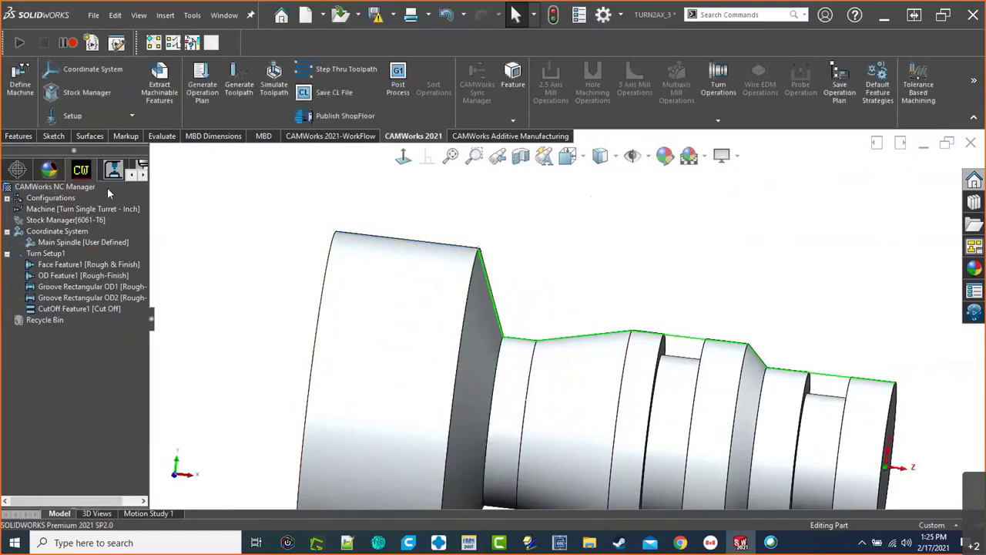
Step: Examine where the Turn Rough1 toolpath ends at the shoulder's outer corner and the stock left there
{"action": "left_click", "coordinate": [112, 170]}
{"action": "scroll", "coordinate": [493, 254], "scroll_direction": "down", "scroll_amount": 3}
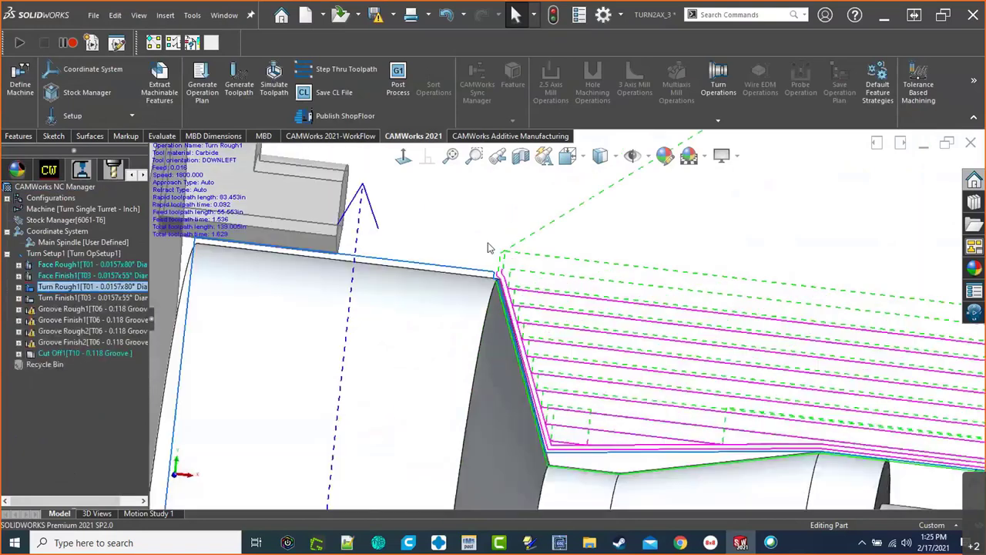
{"action": "scroll", "coordinate": [517, 339], "scroll_direction": "down", "scroll_amount": 2}
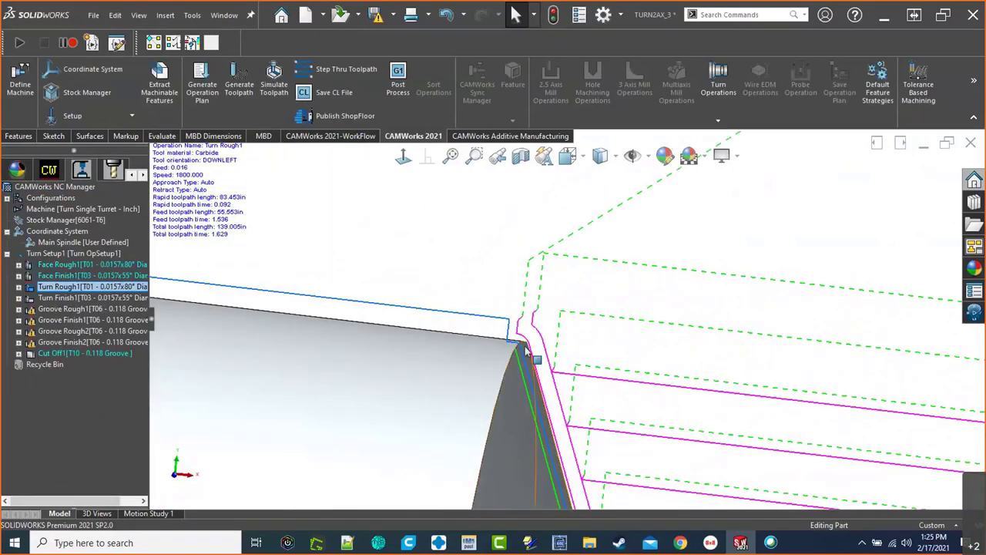
{"action": "scroll", "coordinate": [539, 341], "scroll_direction": "down", "scroll_amount": 2}
{"action": "scroll", "coordinate": [540, 338], "scroll_direction": "down", "scroll_amount": 2}
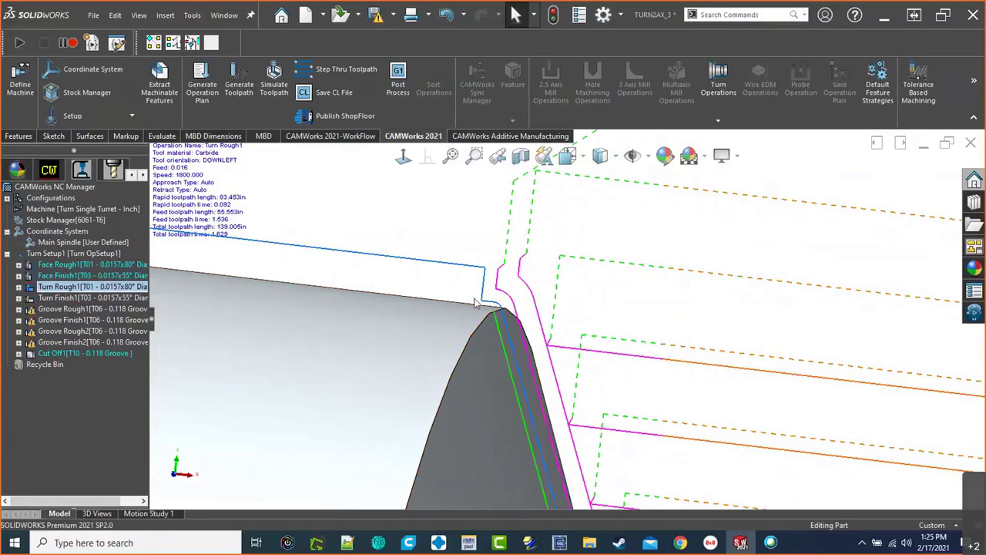
{"action": "scroll", "coordinate": [509, 320], "scroll_direction": "up", "scroll_amount": 3}
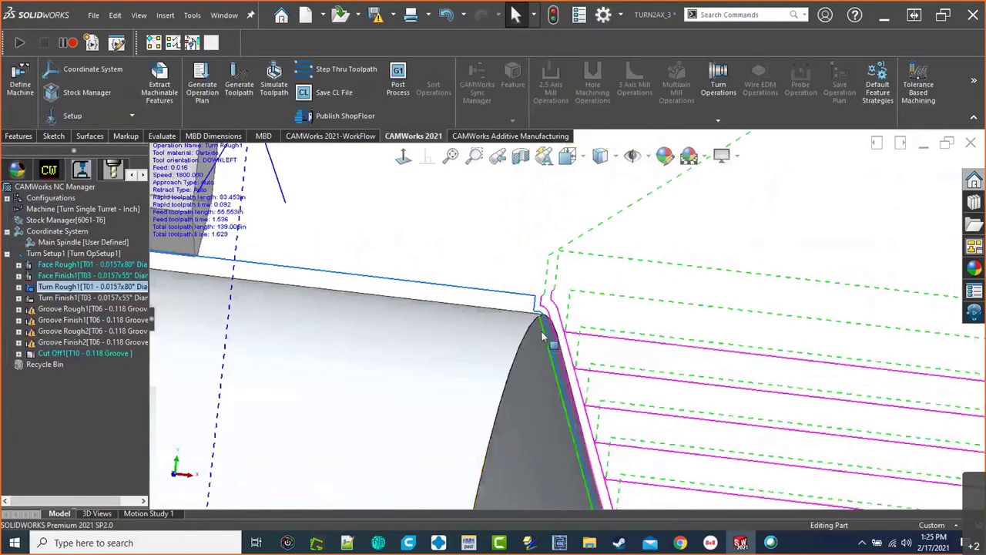
{"action": "scroll", "coordinate": [542, 335], "scroll_direction": "up", "scroll_amount": 4}
{"action": "scroll", "coordinate": [568, 316], "scroll_direction": "down", "scroll_amount": 2}
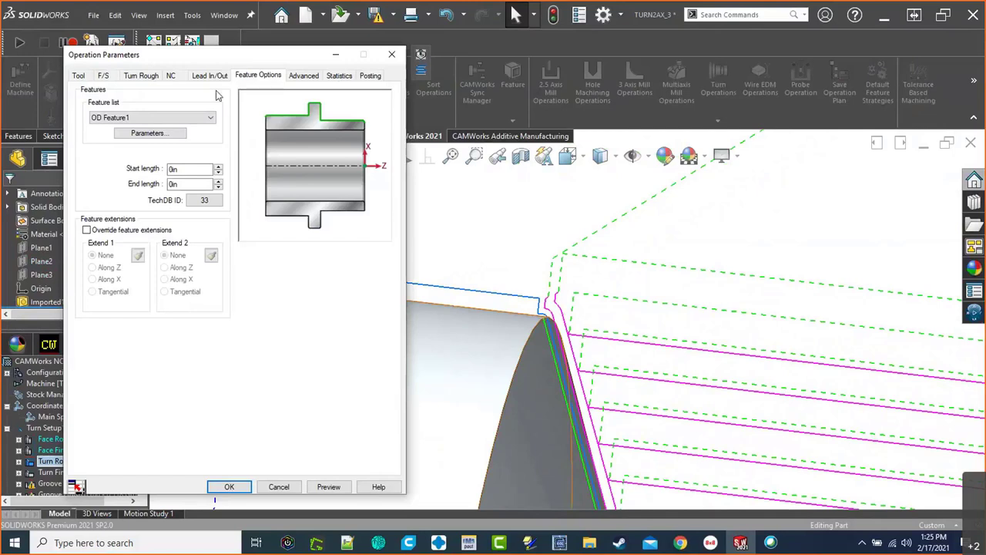
Step: Set the Turn Rough1 feature end length to 0.1 in, preview the toolpath and apply the operation parameters
{"action": "left_click", "coordinate": [185, 170]}
{"action": "left_click", "coordinate": [185, 184]}
{"action": "double_click", "coordinate": [185, 184]}
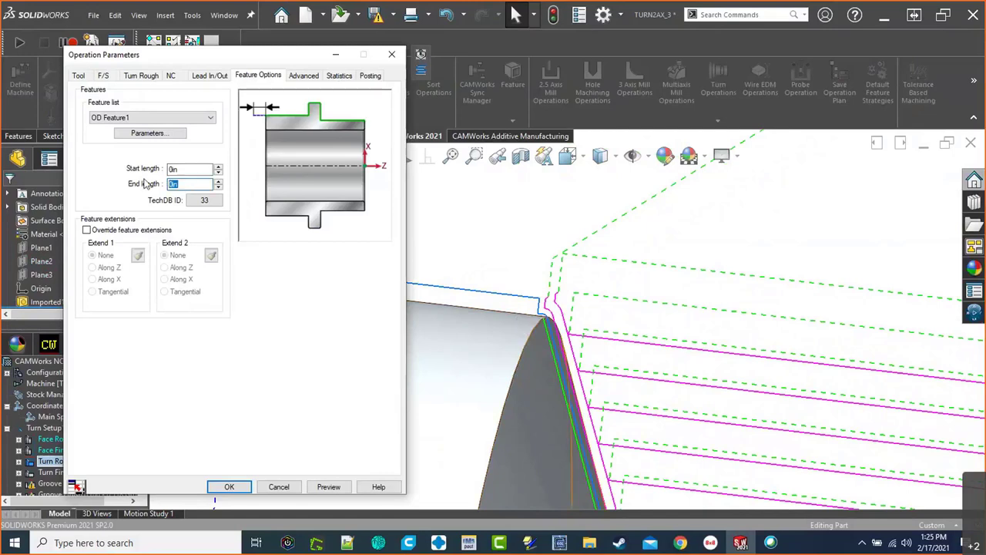
{"action": "type", "text": ".1"}
{"action": "left_click", "coordinate": [329, 486]}
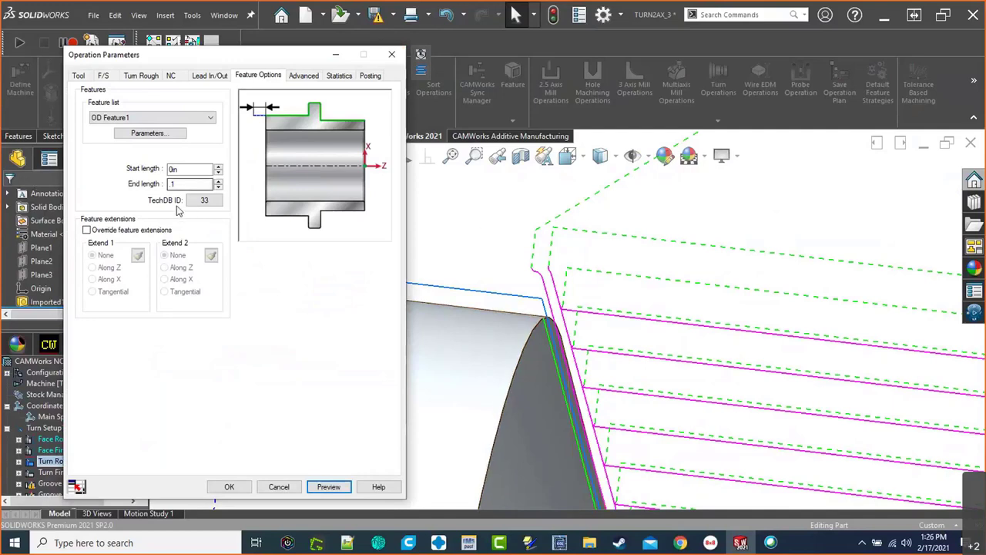
{"action": "left_click", "coordinate": [167, 230]}
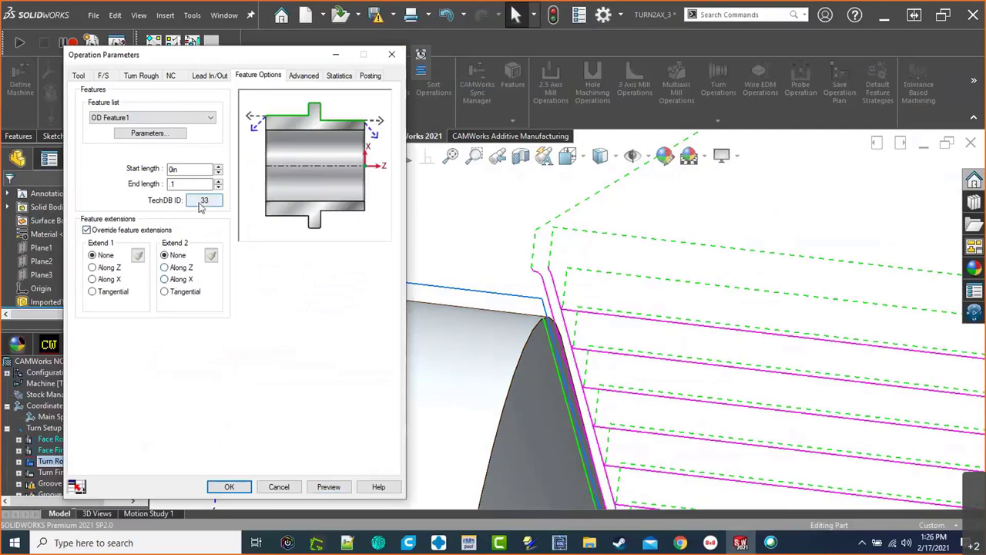
{"action": "left_click", "coordinate": [87, 230]}
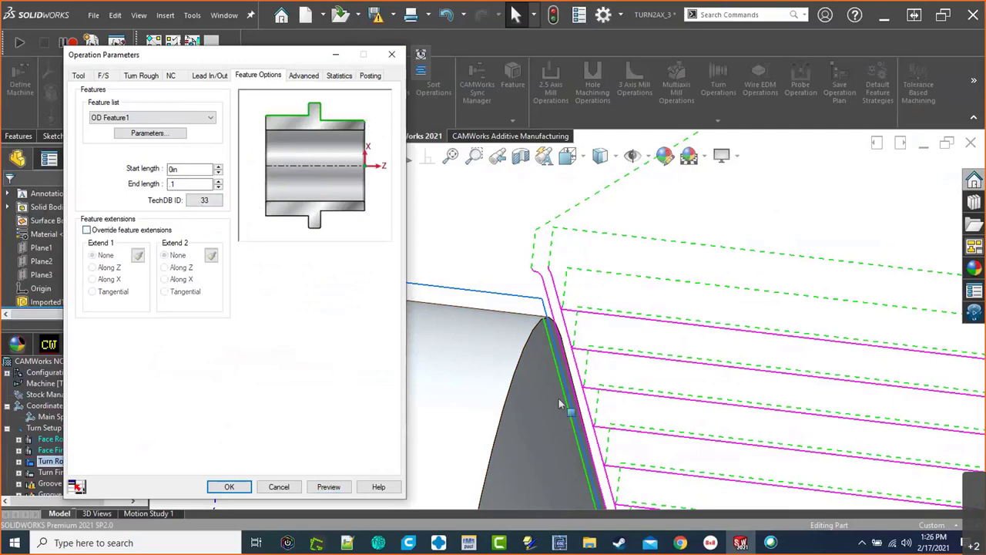
{"action": "left_click", "coordinate": [231, 487]}
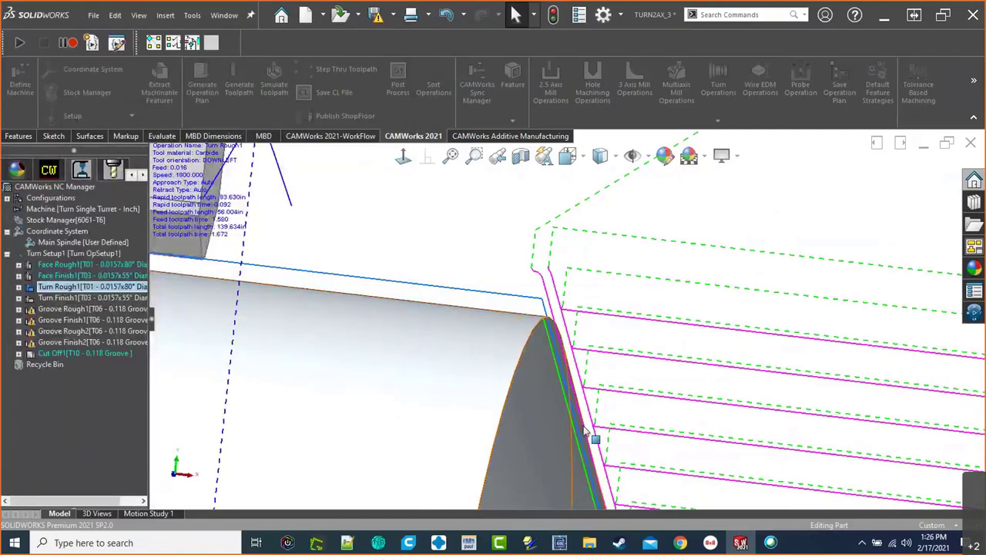
Step: Preview the Turn Rough1 toolpath with Undercut turned off, then discard the change
{"action": "middle_click_drag", "start_coordinate": [614, 442], "coordinate": [574, 343]}
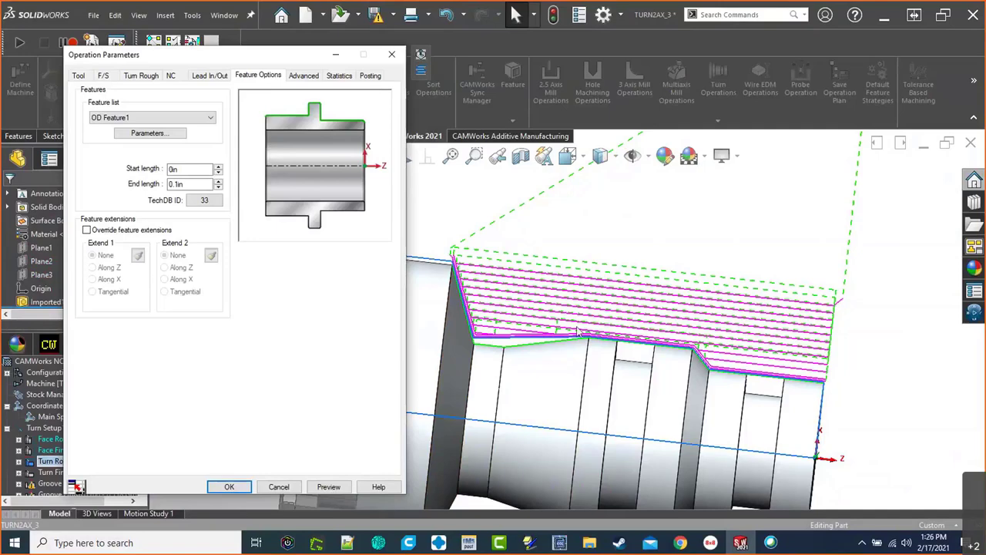
{"action": "left_click", "coordinate": [103, 75]}
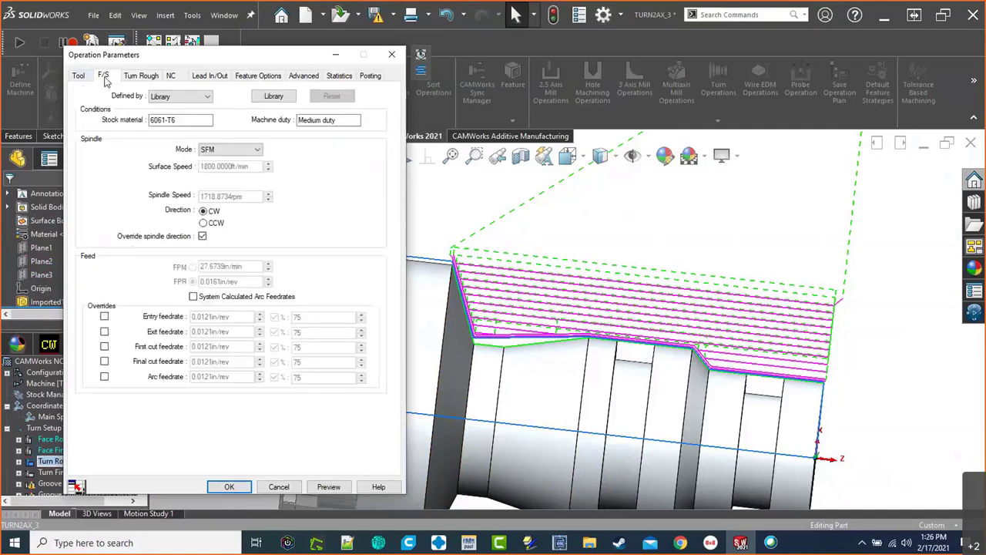
{"action": "left_click", "coordinate": [140, 76]}
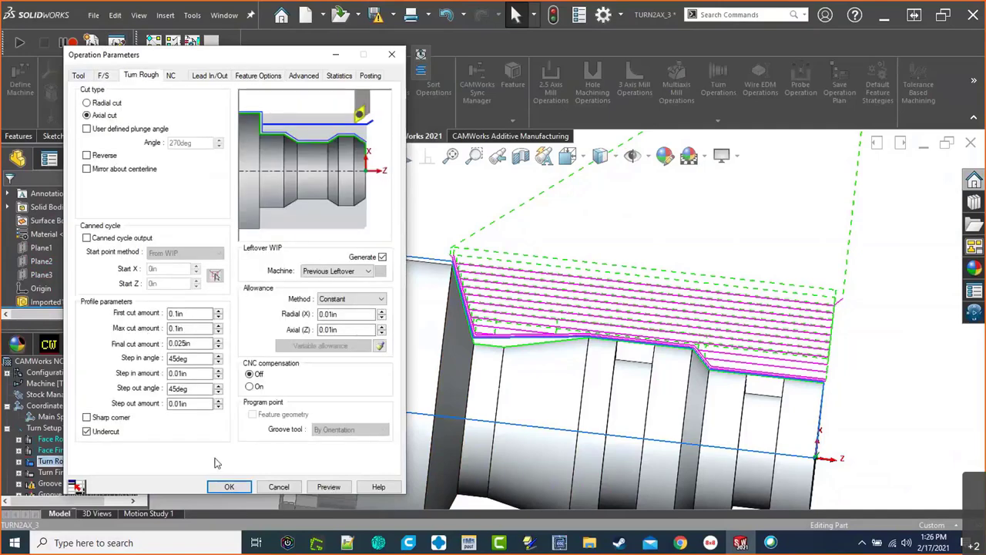
{"action": "left_click", "coordinate": [87, 432]}
{"action": "left_click", "coordinate": [325, 487]}
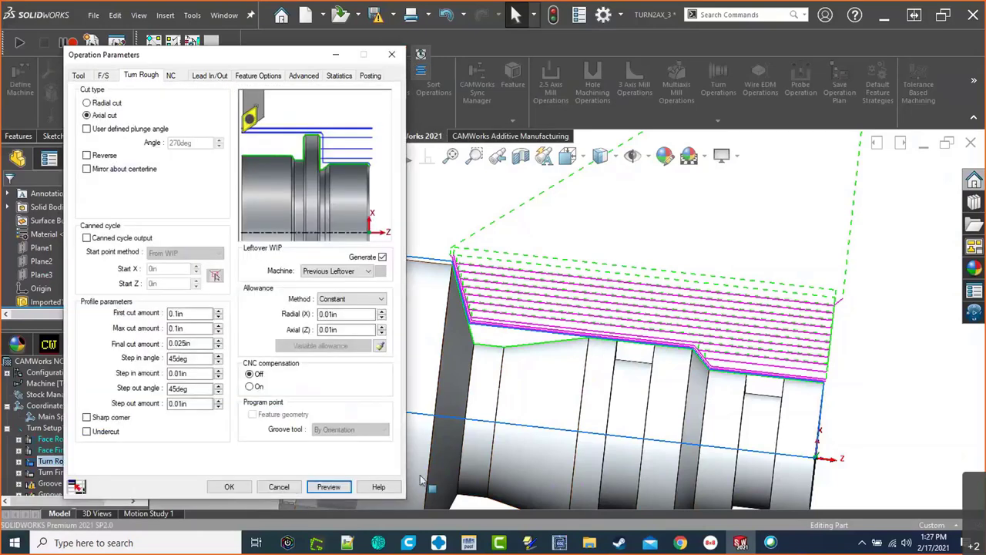
{"action": "left_click", "coordinate": [279, 487]}
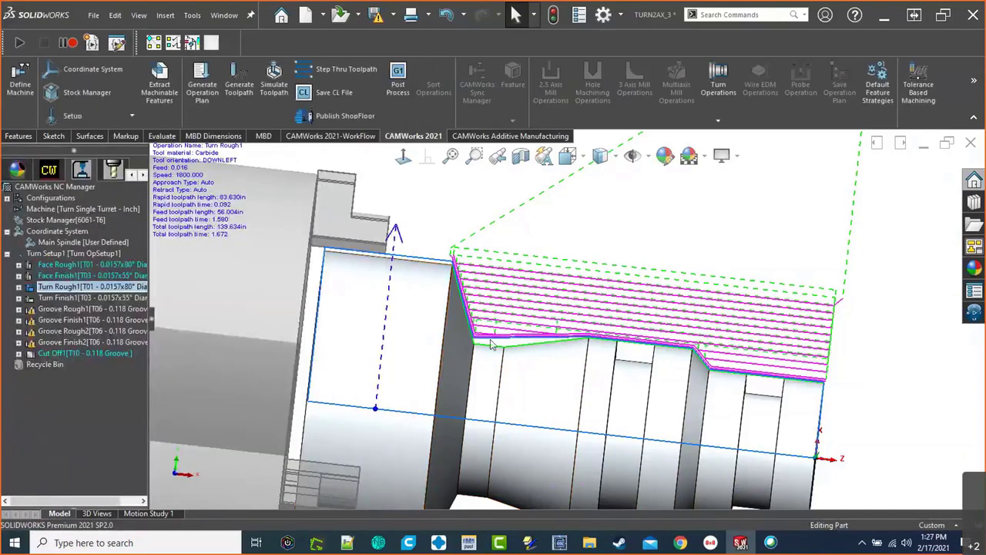
Step: Examine the Turn Finish1 toolpath along the part profile and around the tapered shoulder
{"action": "left_click", "coordinate": [80, 298]}
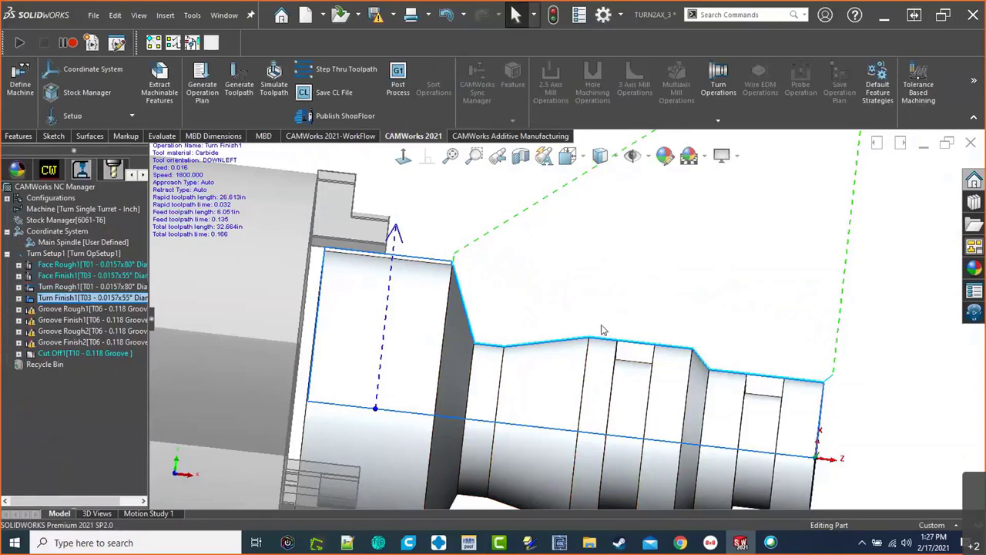
{"action": "scroll", "coordinate": [603, 330], "scroll_direction": "up", "scroll_amount": 8}
{"action": "middle_click_drag", "start_coordinate": [588, 319], "coordinate": [639, 308]}
{"action": "scroll", "coordinate": [639, 308], "scroll_direction": "down", "scroll_amount": 3}
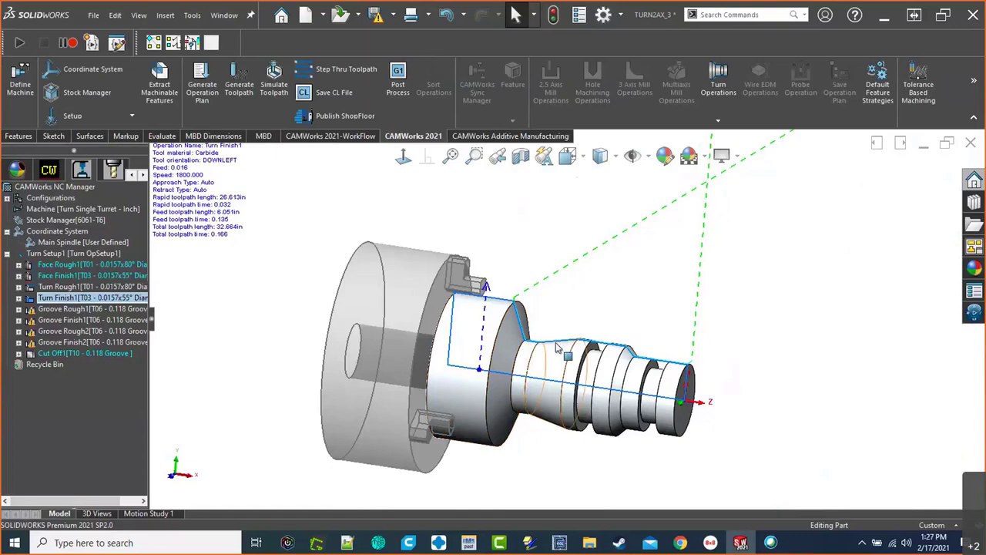
{"action": "scroll", "coordinate": [560, 354], "scroll_direction": "down", "scroll_amount": 3}
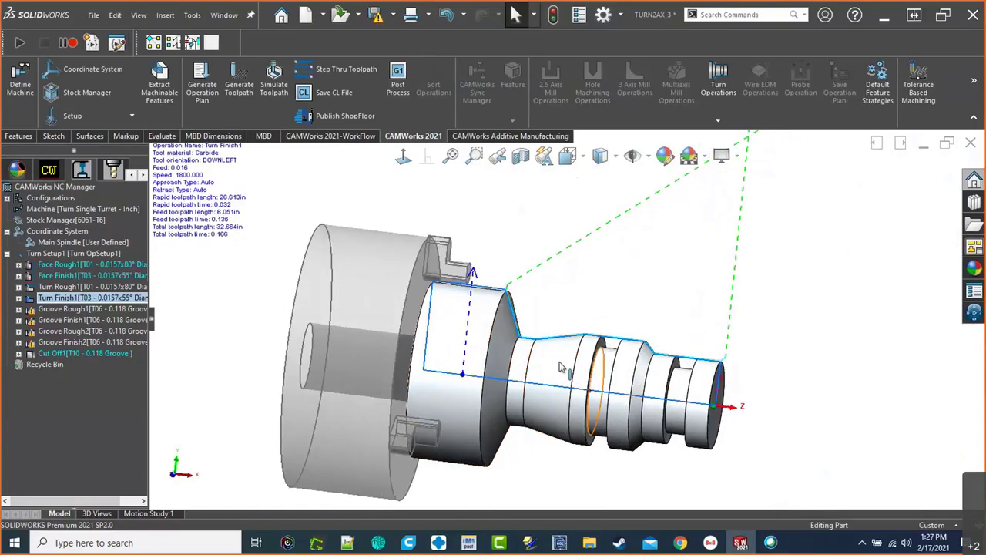
{"action": "scroll", "coordinate": [589, 375], "scroll_direction": "up", "scroll_amount": 2}
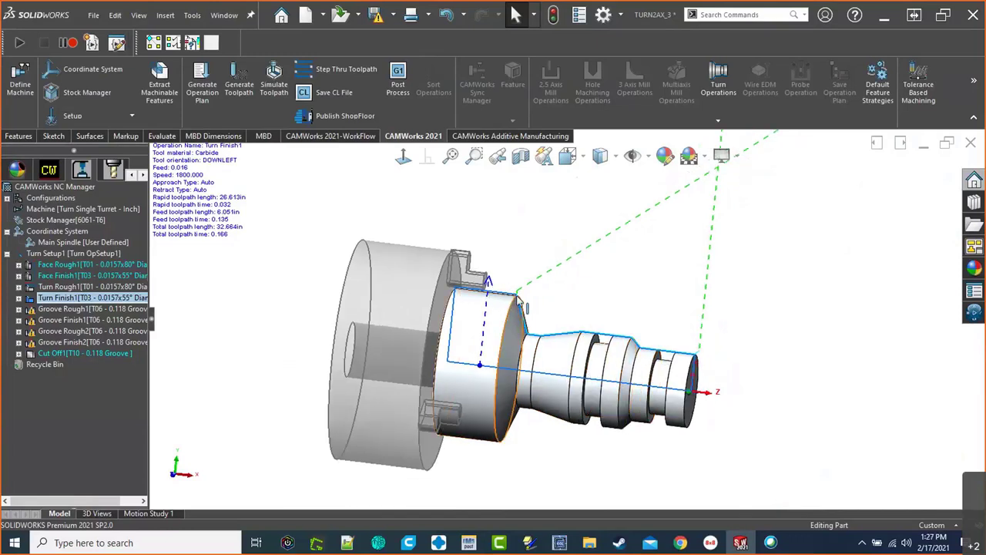
Step: Turn off chuck/fixture avoidance in the Turn Setup1 operation parameters
{"action": "right_click", "coordinate": [74, 256]}
{"action": "left_click", "coordinate": [116, 216]}
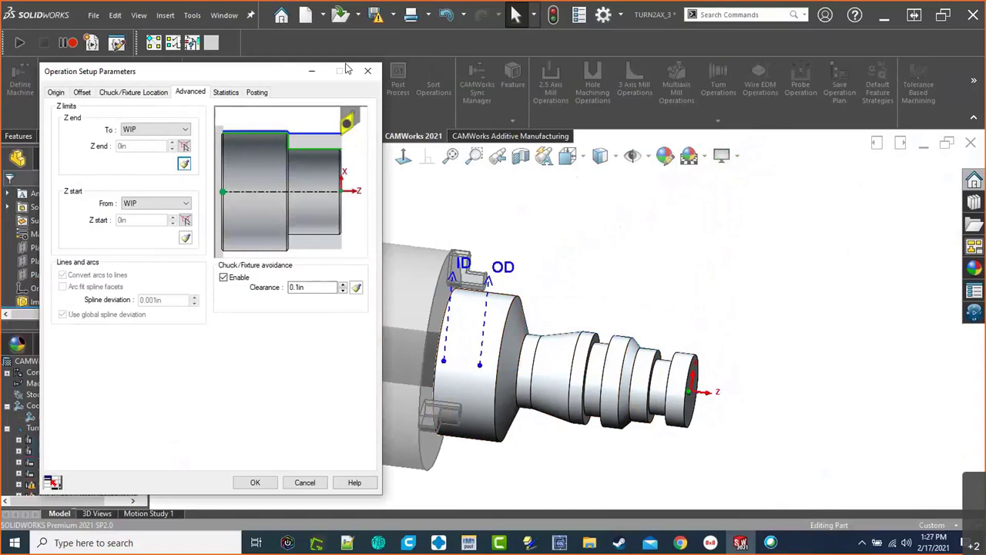
{"action": "left_click", "coordinate": [367, 71]}
{"action": "right_click", "coordinate": [77, 255]}
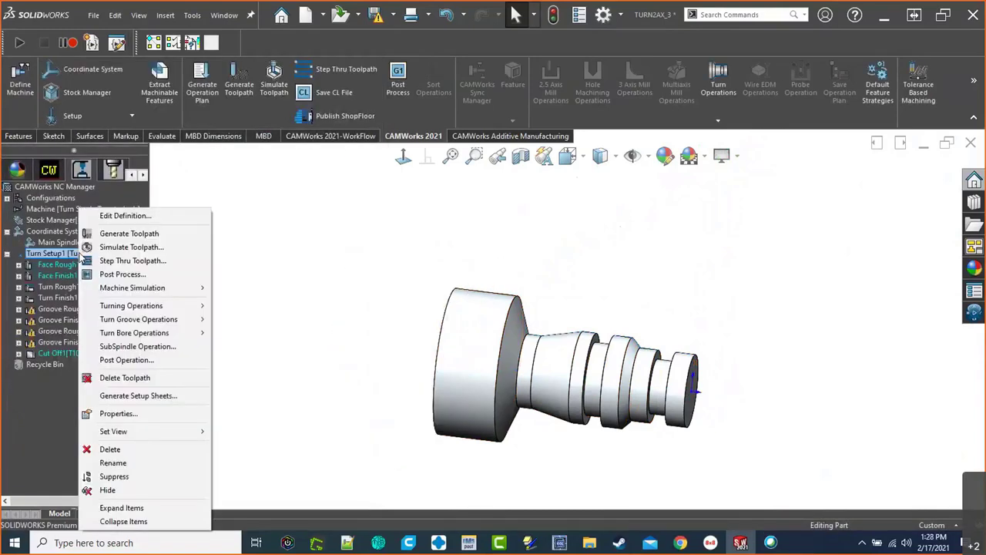
{"action": "left_click", "coordinate": [122, 216]}
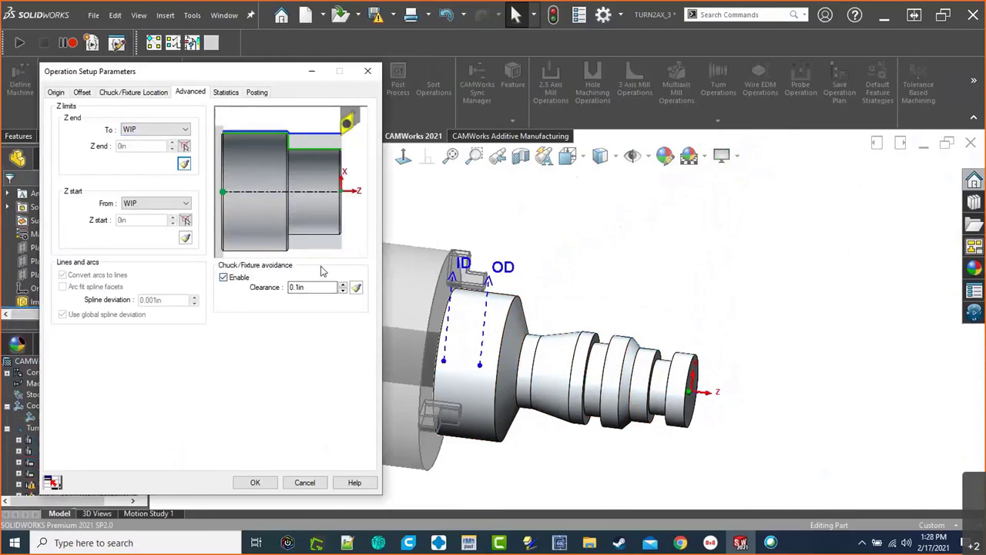
{"action": "left_click", "coordinate": [223, 277]}
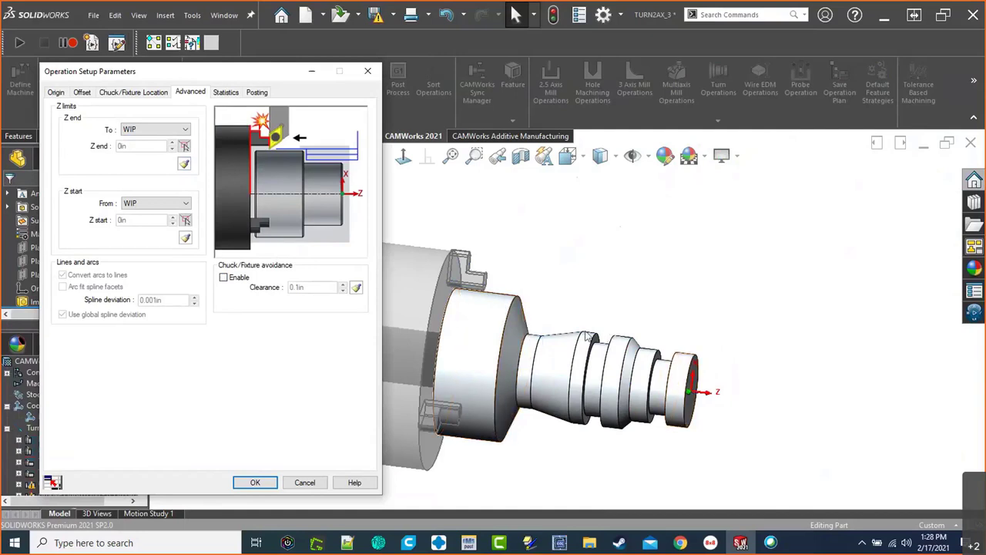
Step: Set the setup's Z end limit to User Defined at the rear circular edge of the 2.5 in collar (Z -2.275 in) and confirm
{"action": "left_click", "coordinate": [187, 130]}
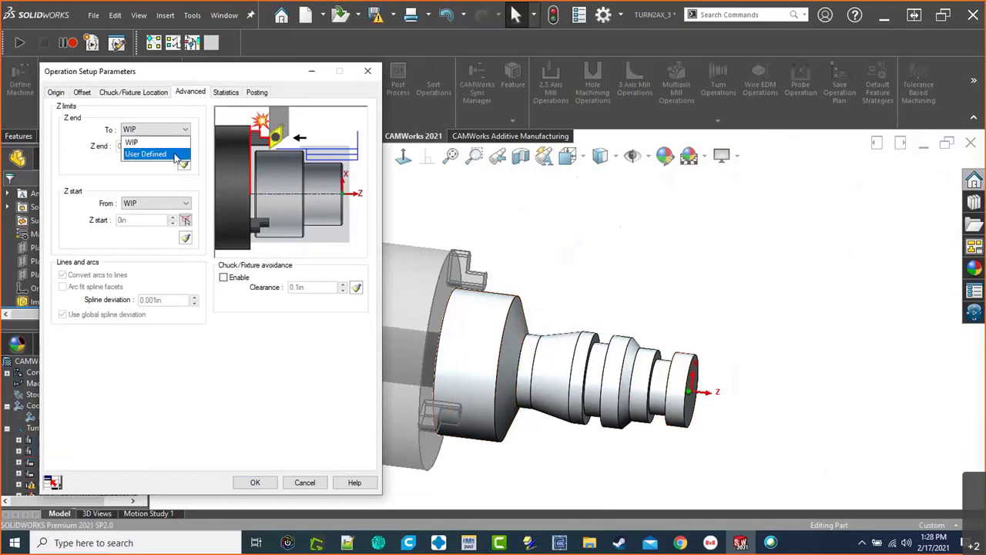
{"action": "left_click", "coordinate": [176, 154]}
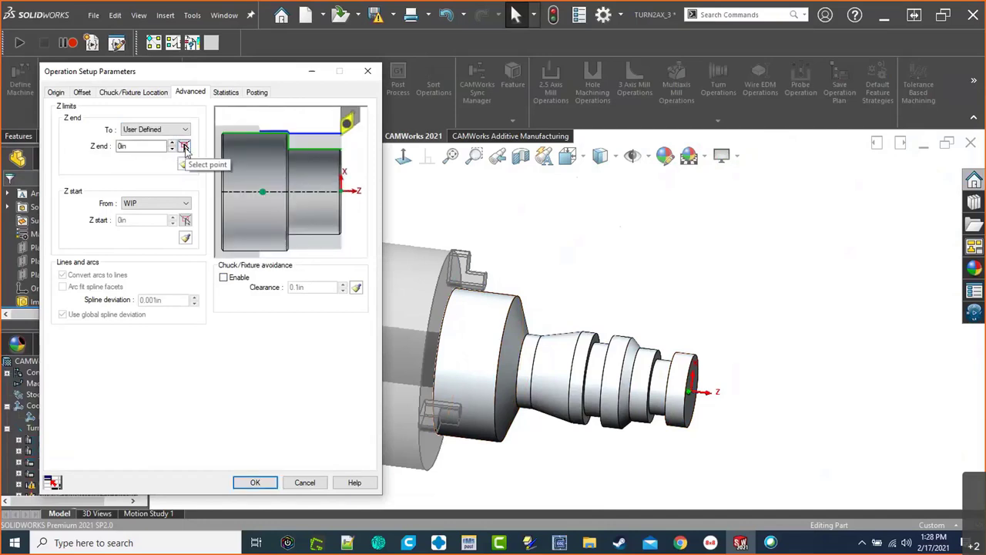
{"action": "left_click", "coordinate": [184, 147]}
{"action": "scroll", "coordinate": [565, 299], "scroll_direction": "down", "scroll_amount": 5}
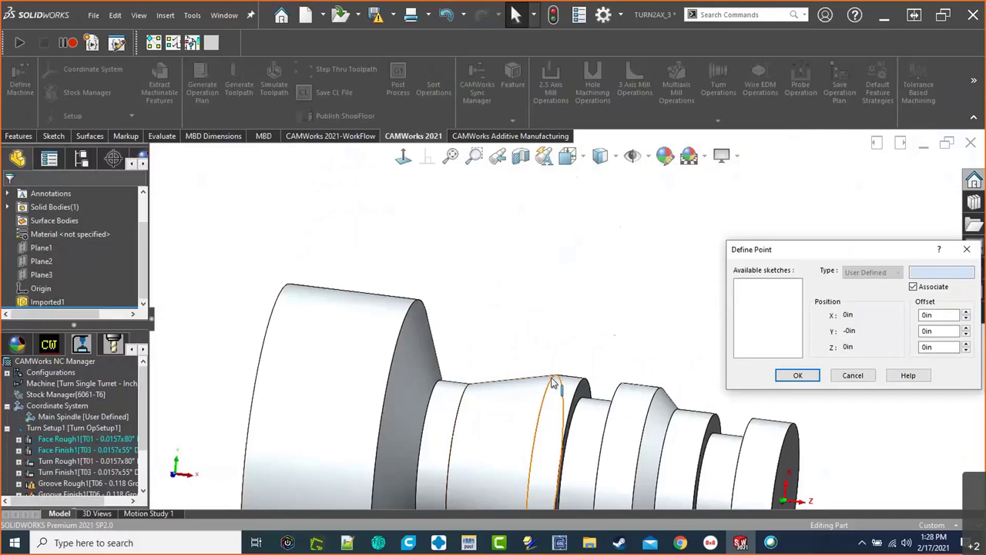
{"action": "left_click", "coordinate": [621, 392]}
{"action": "scroll", "coordinate": [709, 416], "scroll_direction": "up", "scroll_amount": 5}
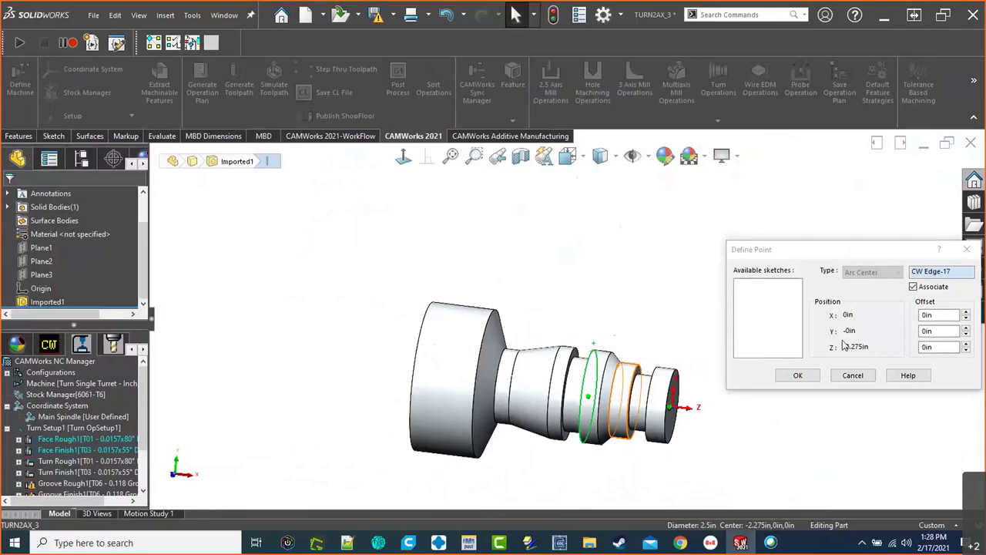
{"action": "left_click", "coordinate": [798, 376]}
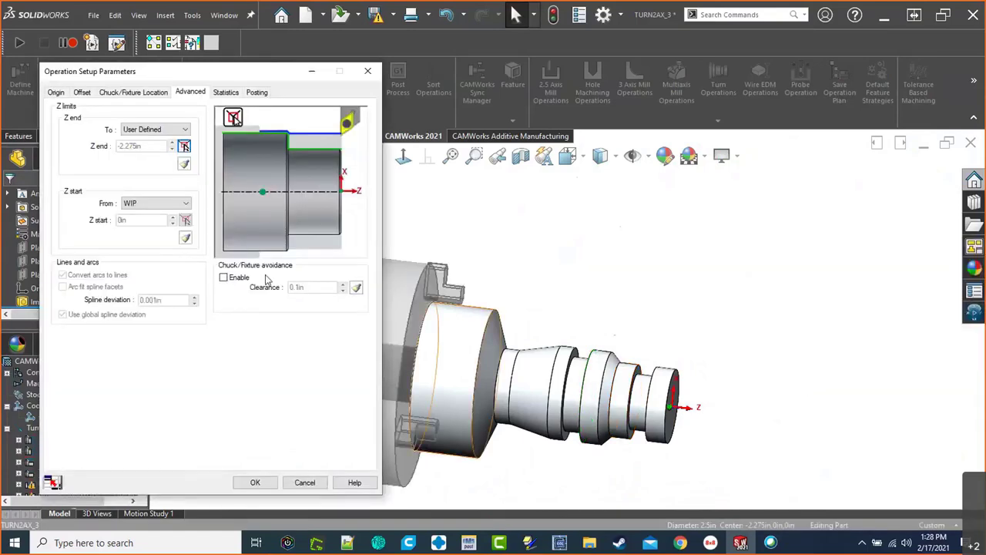
{"action": "left_click", "coordinate": [255, 482]}
{"action": "left_click", "coordinate": [532, 302]}
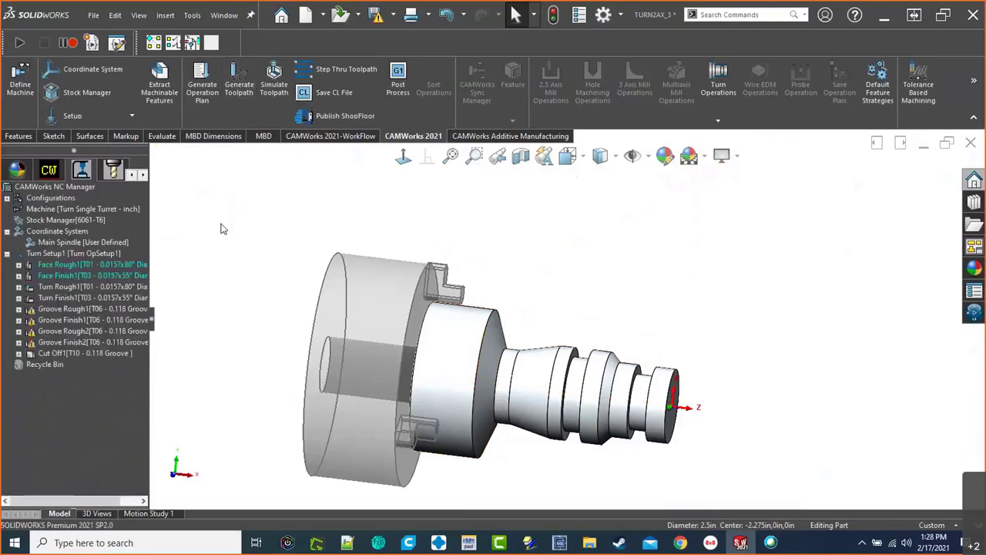
Step: Apply the Z end limit settings to all operations in Turn Setup1 and regenerate the toolpaths
{"action": "right_click", "coordinate": [83, 261]}
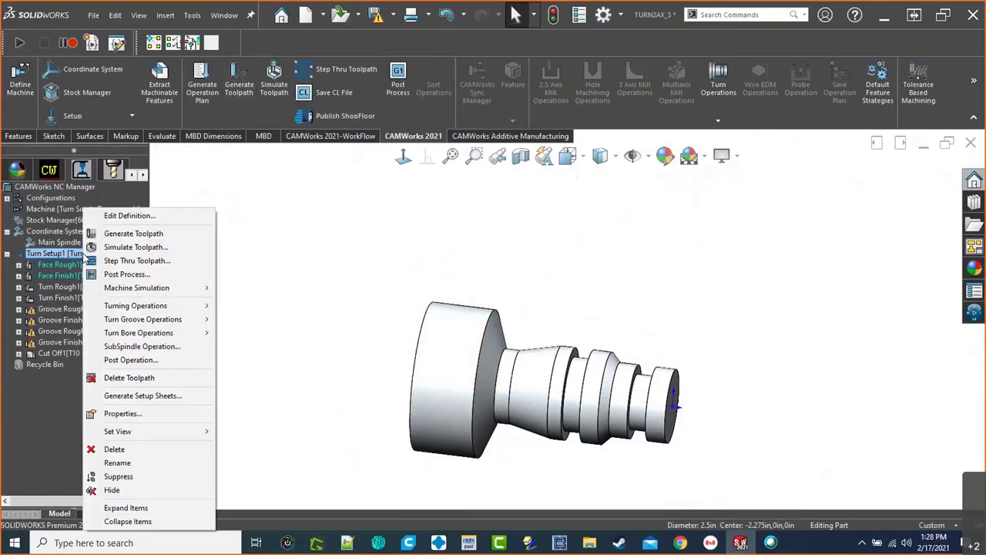
{"action": "left_click", "coordinate": [129, 214]}
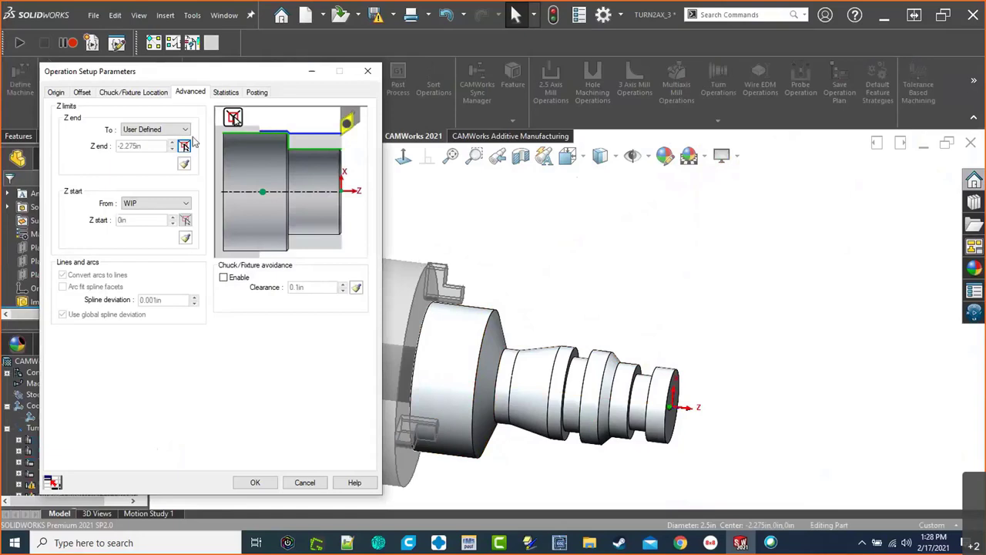
{"action": "left_click", "coordinate": [184, 165]}
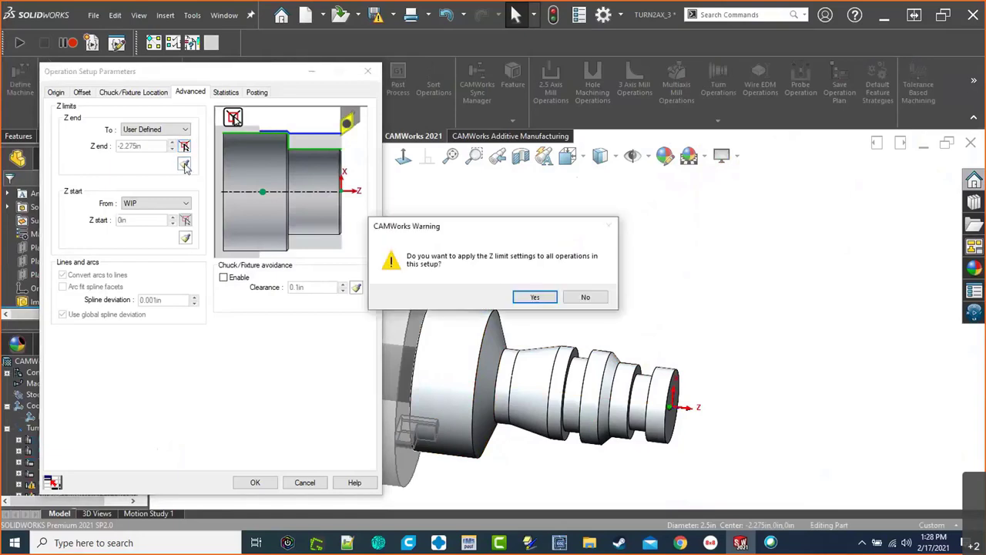
{"action": "left_click", "coordinate": [534, 297]}
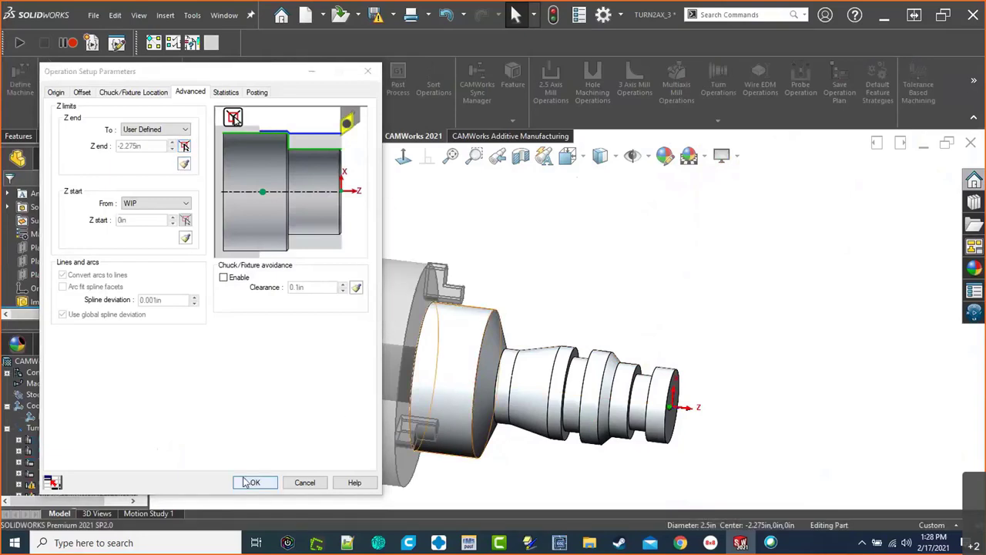
{"action": "left_click", "coordinate": [250, 483]}
{"action": "left_click", "coordinate": [249, 96]}
Step: Examine where the Turn Rough1 toolpath ends relative to the user-defined Z limit on the collar
{"action": "left_click", "coordinate": [69, 287]}
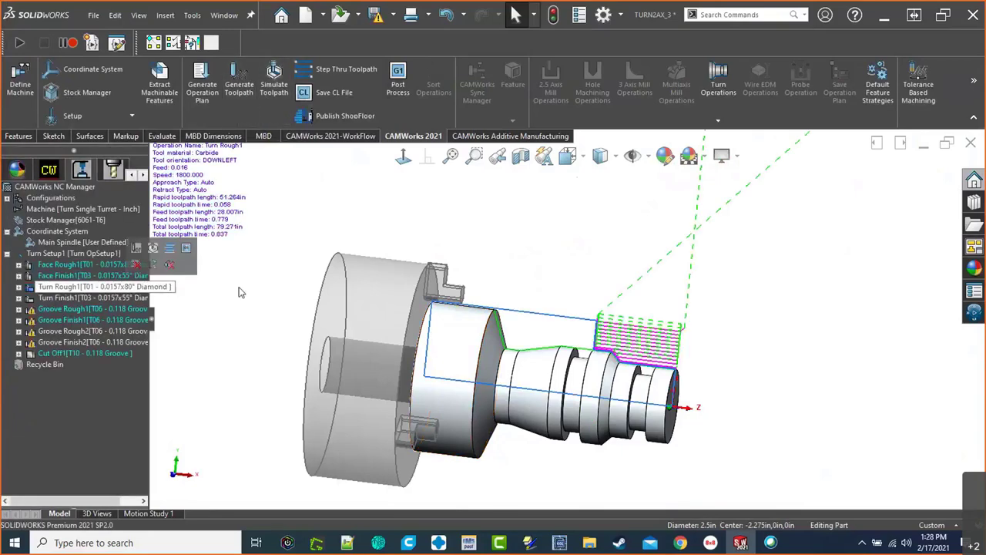
{"action": "scroll", "coordinate": [661, 327], "scroll_direction": "down", "scroll_amount": 3}
{"action": "scroll", "coordinate": [617, 370], "scroll_direction": "up", "scroll_amount": 5}
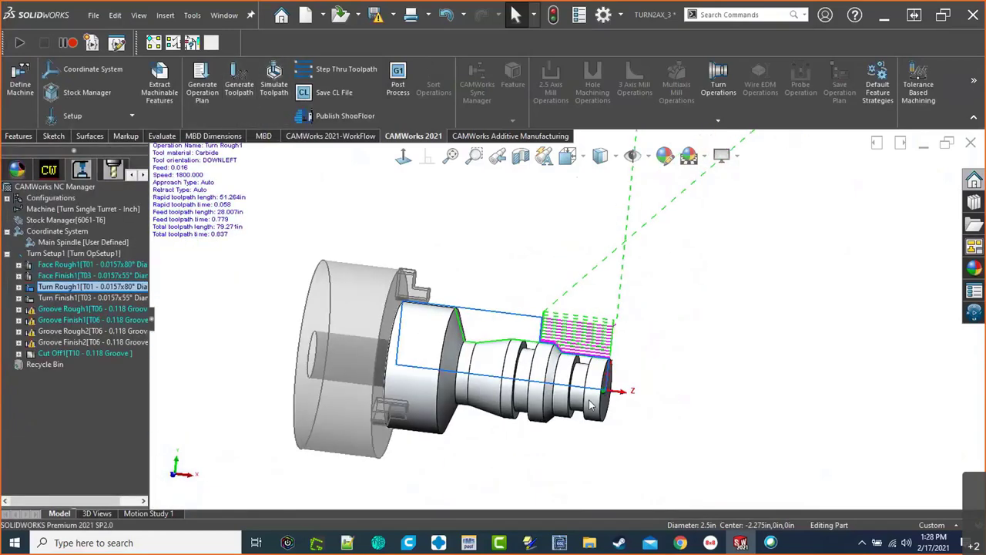
{"action": "scroll", "coordinate": [551, 349], "scroll_direction": "down", "scroll_amount": 5}
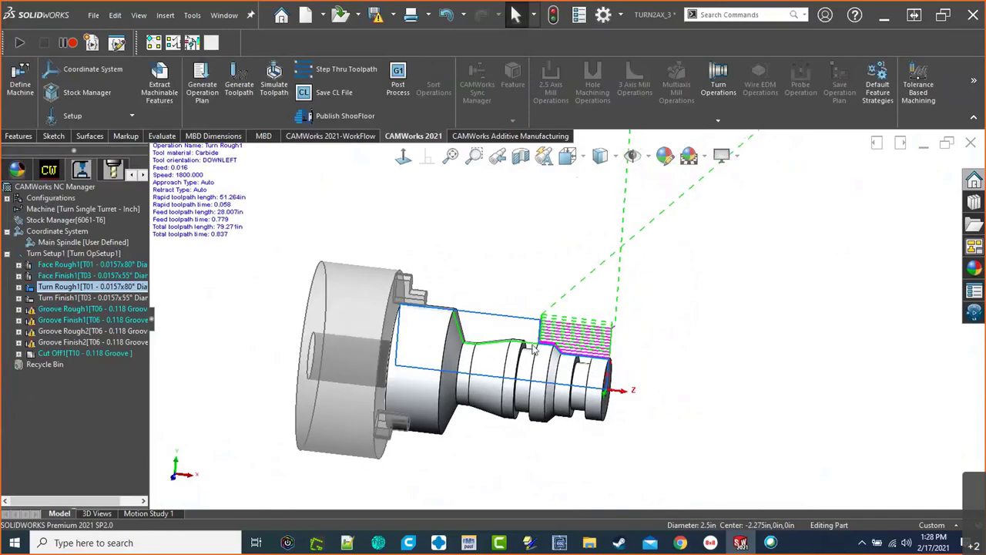
{"action": "scroll", "coordinate": [552, 348], "scroll_direction": "down", "scroll_amount": 2}
{"action": "scroll", "coordinate": [566, 351], "scroll_direction": "up", "scroll_amount": 5}
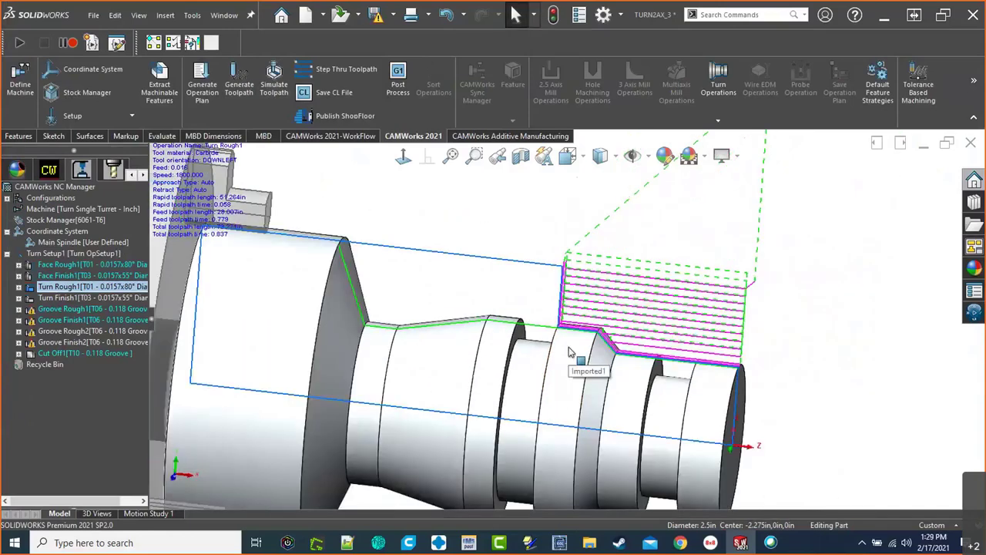
{"action": "scroll", "coordinate": [569, 352], "scroll_direction": "up", "scroll_amount": 3}
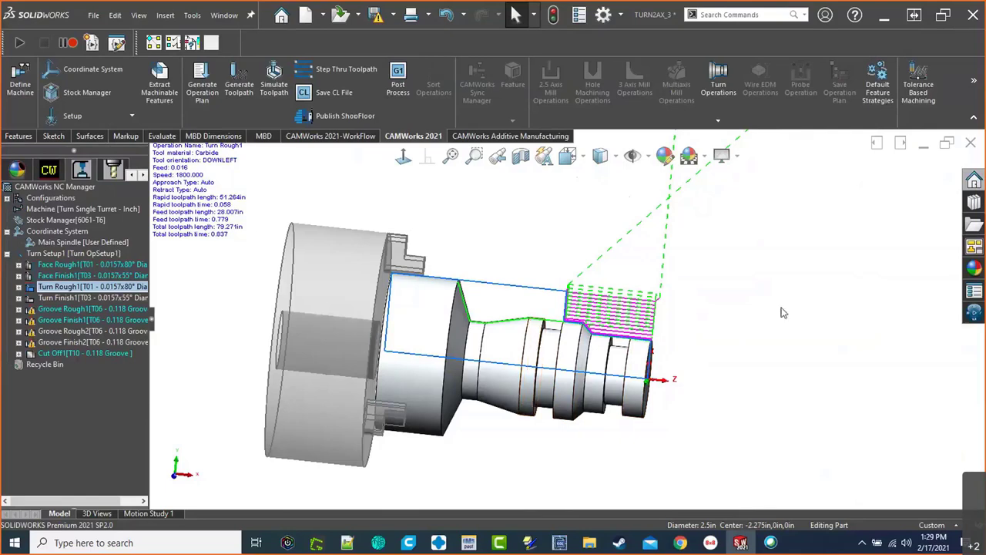
Step: Close the TURN2AX_3 part without saving the changes
{"action": "left_click", "coordinate": [971, 145]}
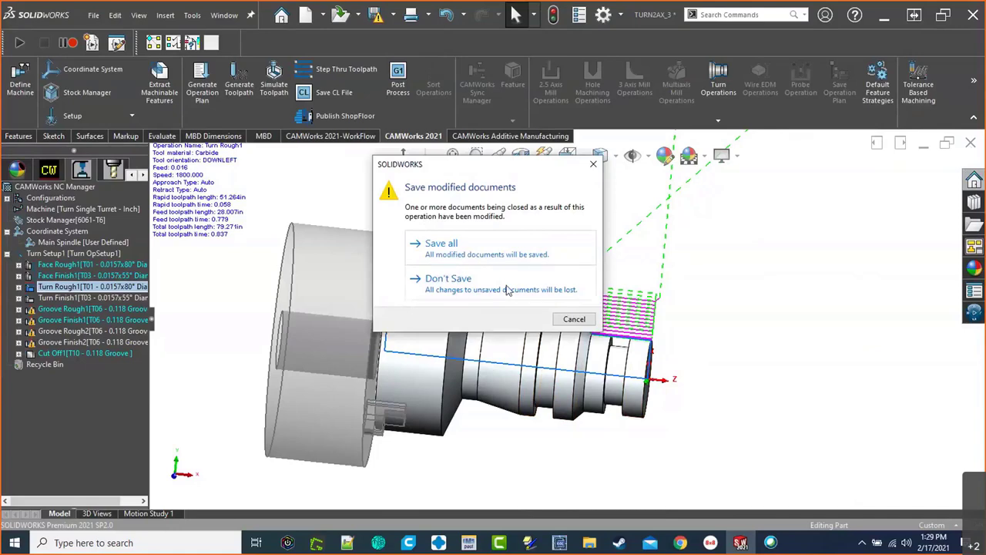
{"action": "left_click", "coordinate": [507, 283]}
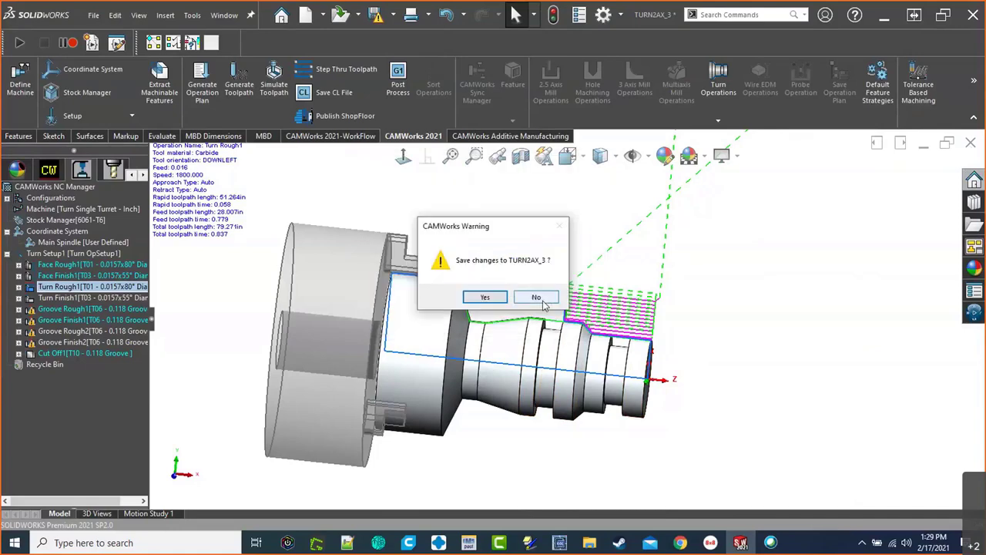
{"action": "left_click", "coordinate": [530, 293]}
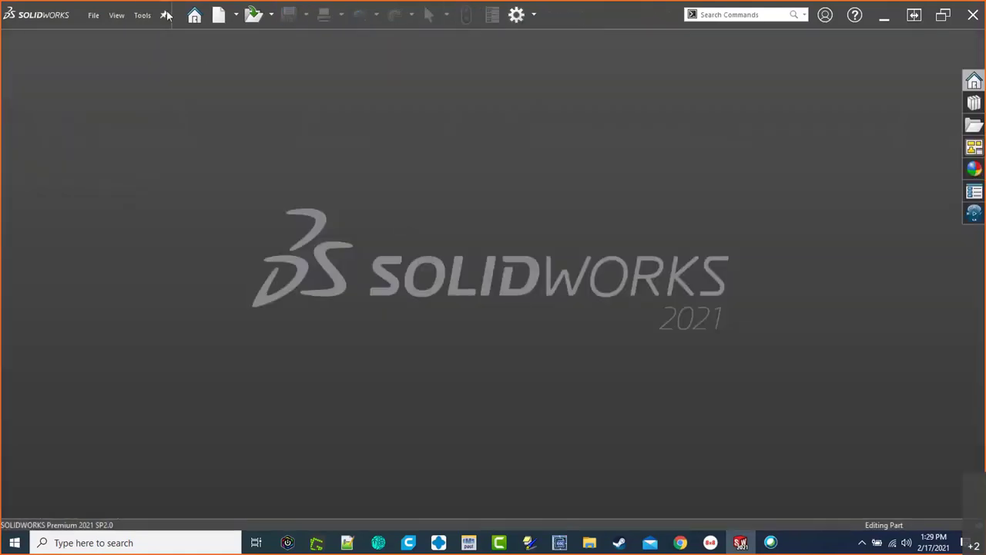
Step: Open the TURN2AX_5 part from the recent documents
{"action": "left_click", "coordinate": [255, 18]}
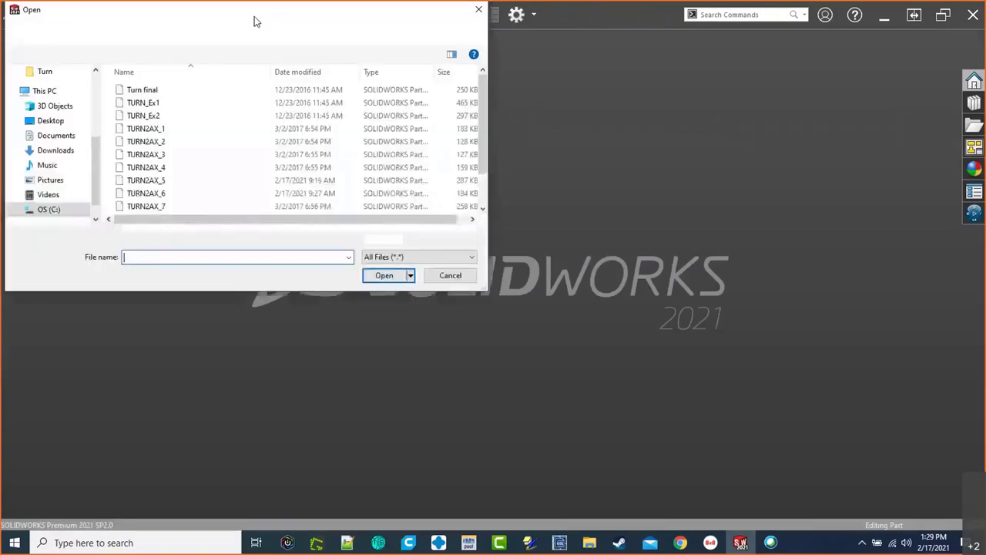
{"action": "left_click", "coordinate": [478, 11]}
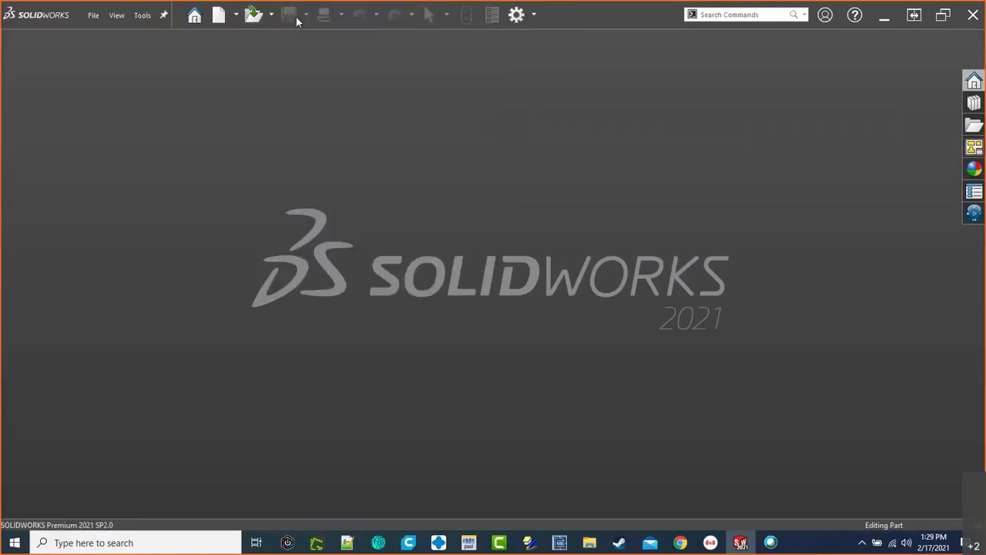
{"action": "left_click", "coordinate": [273, 17]}
{"action": "left_click", "coordinate": [280, 52]}
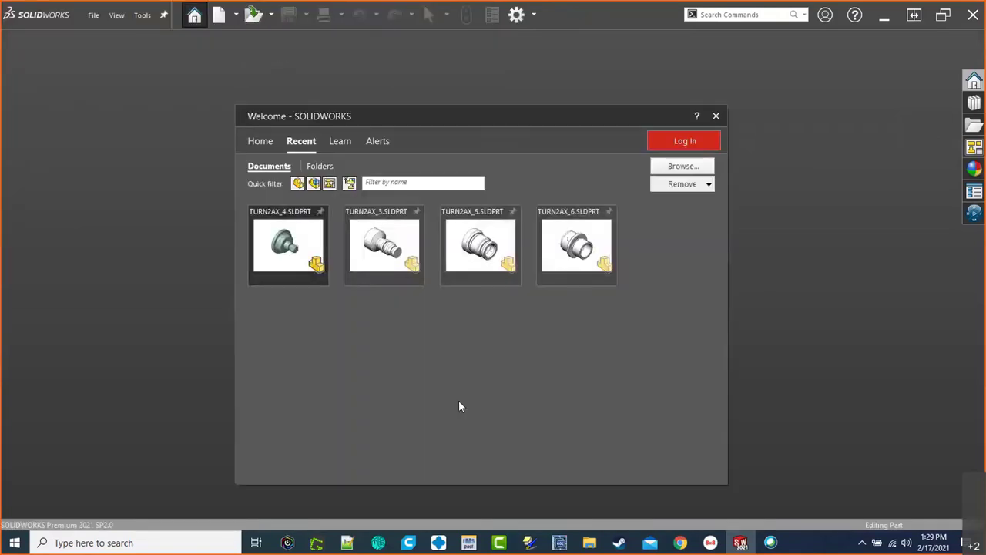
{"action": "left_click", "coordinate": [487, 245]}
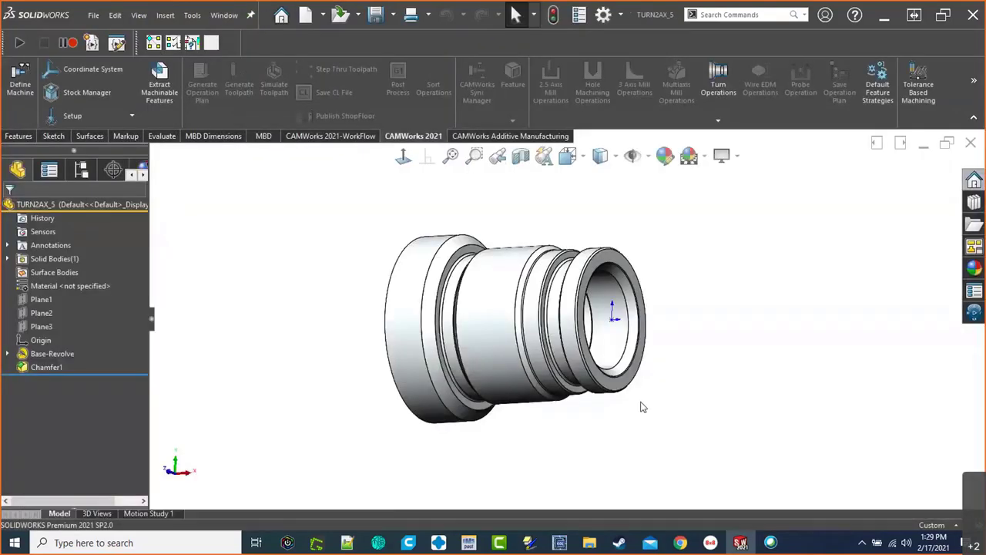
Step: Review the machine definition and accept Turn Single Turret - Inch with the FANUC_T2AXIS post processor
{"action": "middle_click_drag", "start_coordinate": [536, 357], "coordinate": [617, 382]}
{"action": "scroll", "coordinate": [590, 379], "scroll_direction": "up", "scroll_amount": 5}
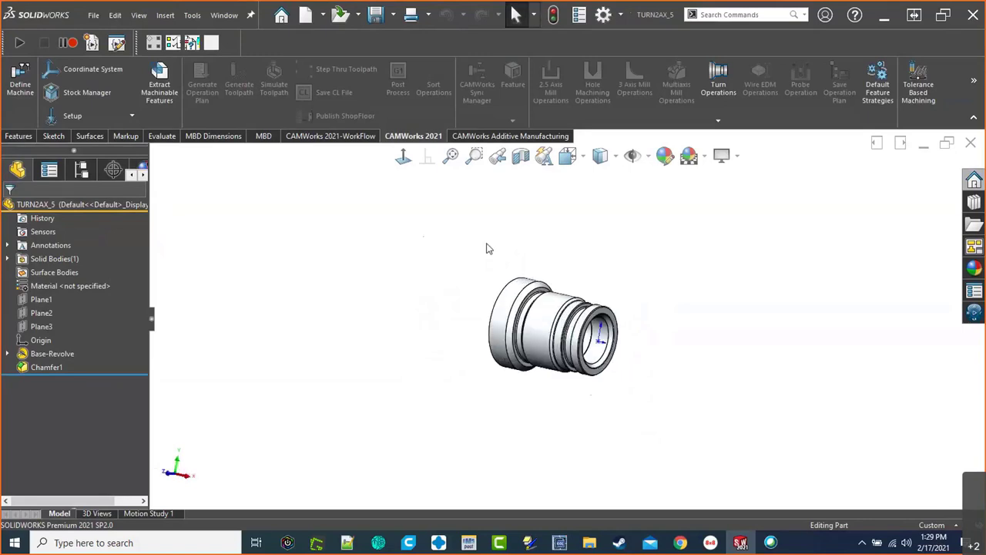
{"action": "left_click", "coordinate": [14, 93]}
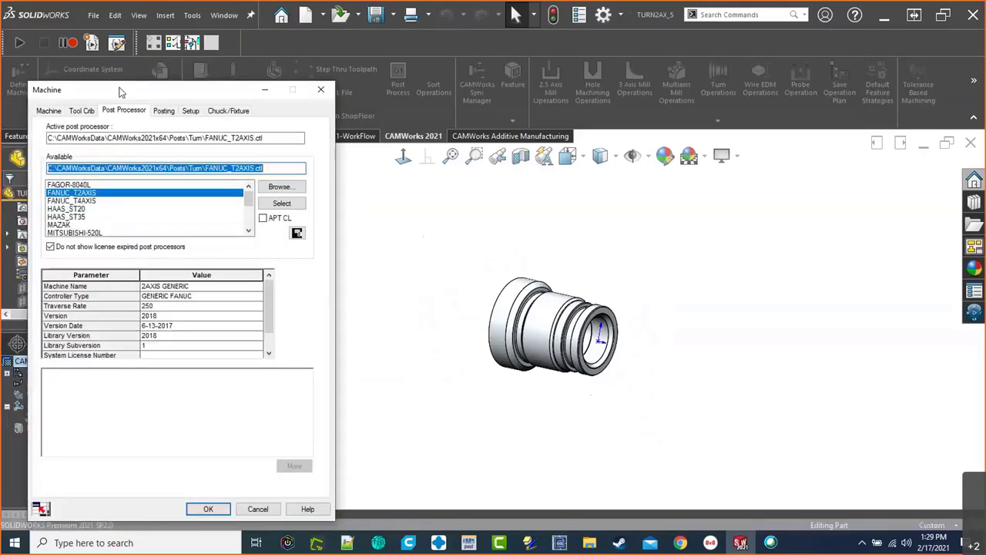
{"action": "left_click", "coordinate": [48, 110]}
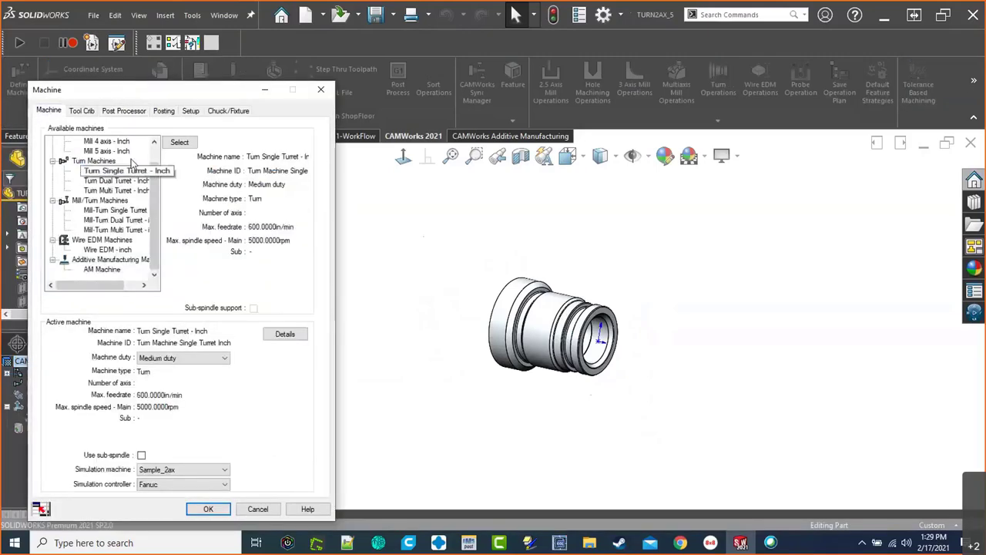
{"action": "left_click", "coordinate": [124, 111]}
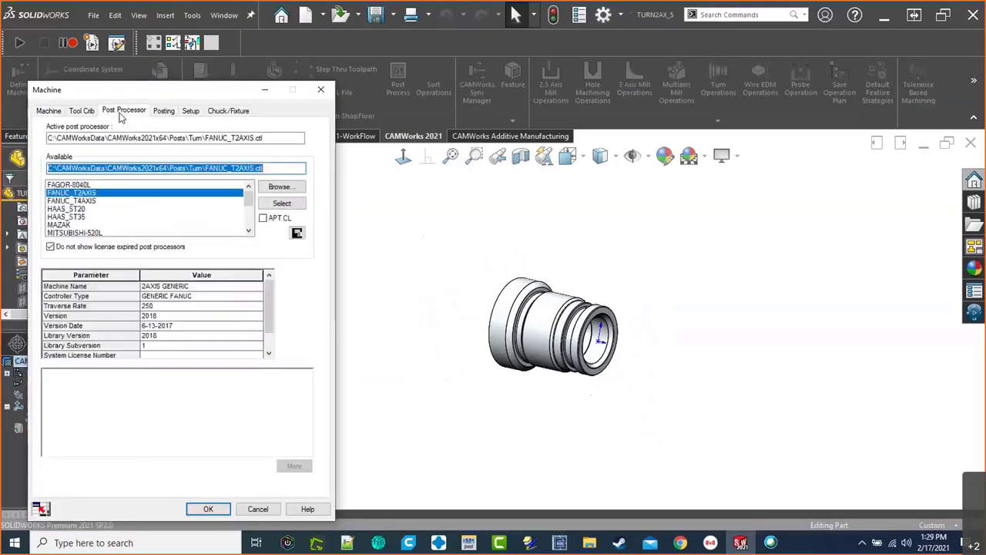
{"action": "left_click", "coordinate": [207, 509]}
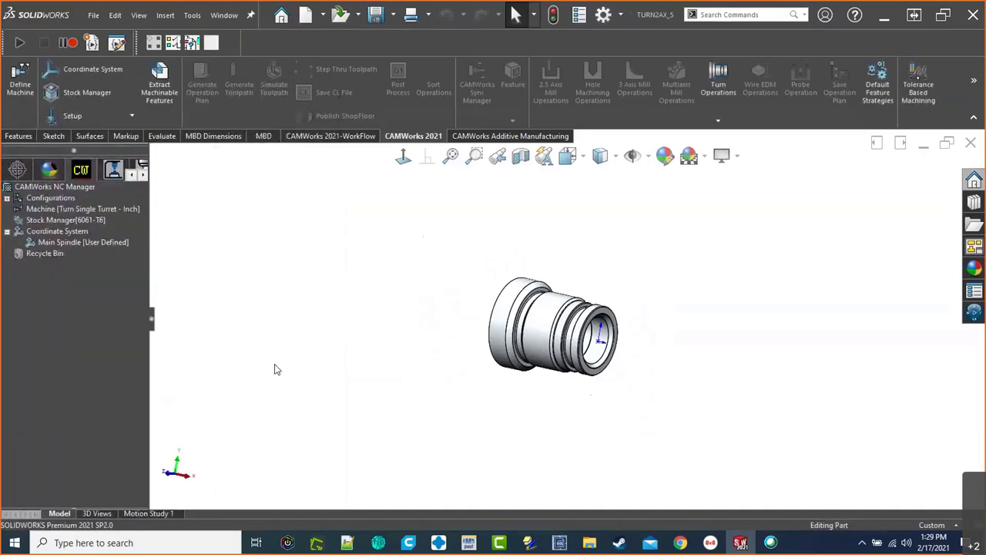
Step: Extract the part's machinable features and examine the ID Feature1 profile along the bore
{"action": "left_click", "coordinate": [160, 101]}
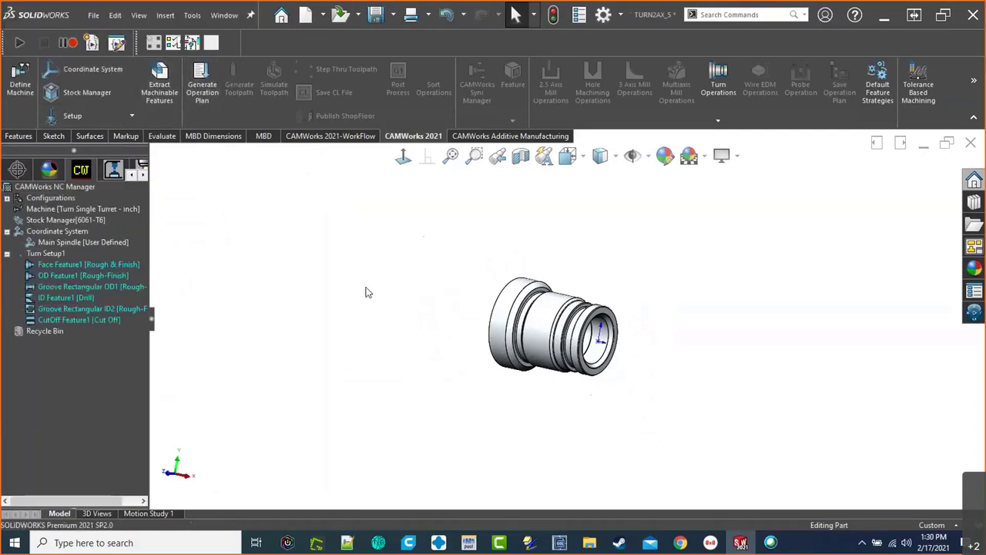
{"action": "left_click", "coordinate": [74, 299]}
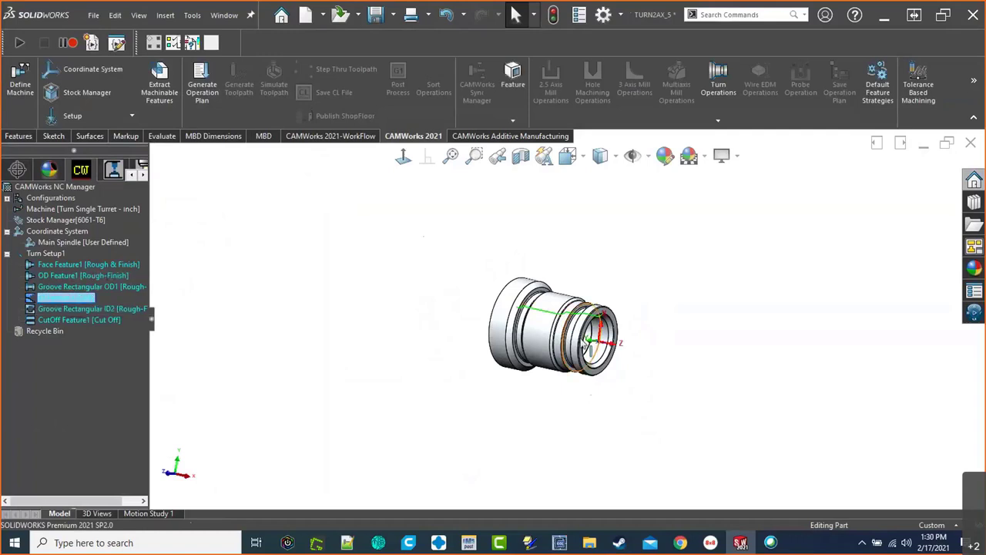
{"action": "scroll", "coordinate": [539, 346], "scroll_direction": "down", "scroll_amount": 5}
{"action": "middle_click_drag", "start_coordinate": [553, 385], "coordinate": [501, 357]}
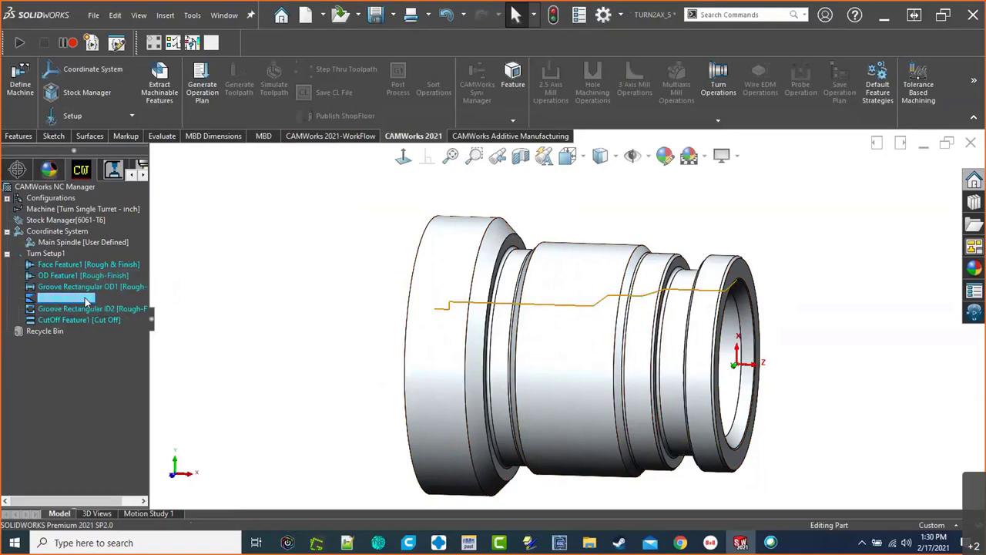
Step: Change the strategy of ID Feature1 to Rough-Finish, reviewing its matching center drill, drill and bore operations
{"action": "right_click", "coordinate": [84, 298]}
{"action": "left_click", "coordinate": [108, 305]}
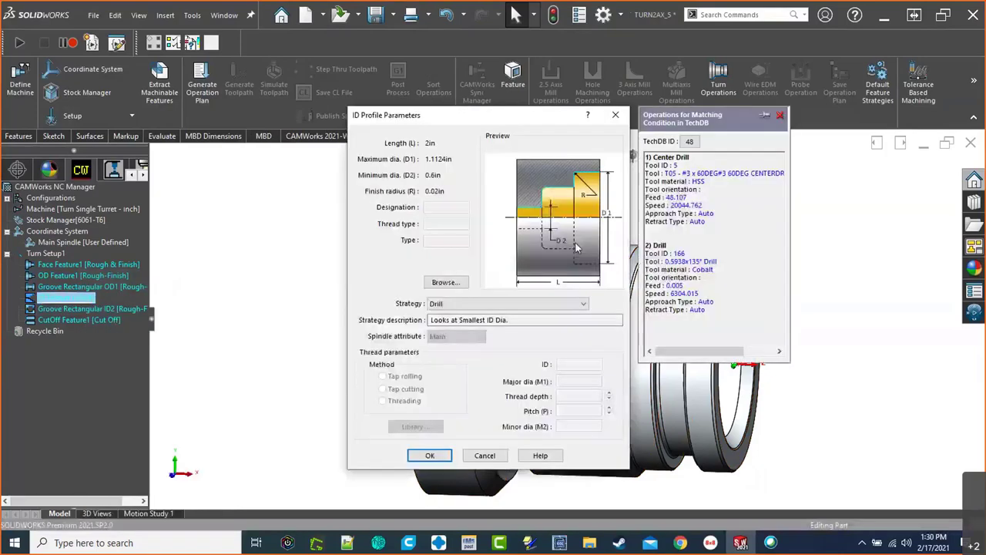
{"action": "left_click_drag", "start_coordinate": [546, 122], "coordinate": [318, 132]}
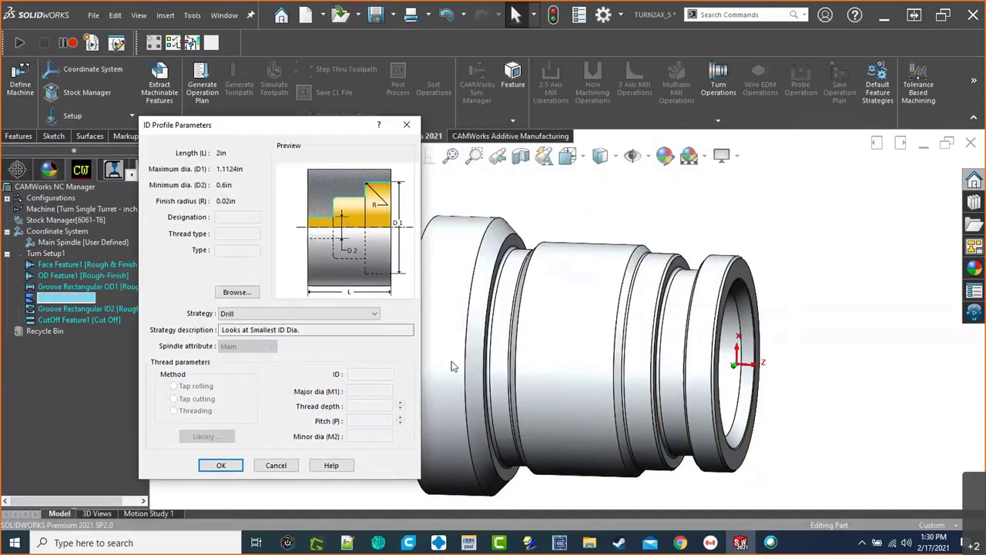
{"action": "mouse_move", "coordinate": [335, 321]}
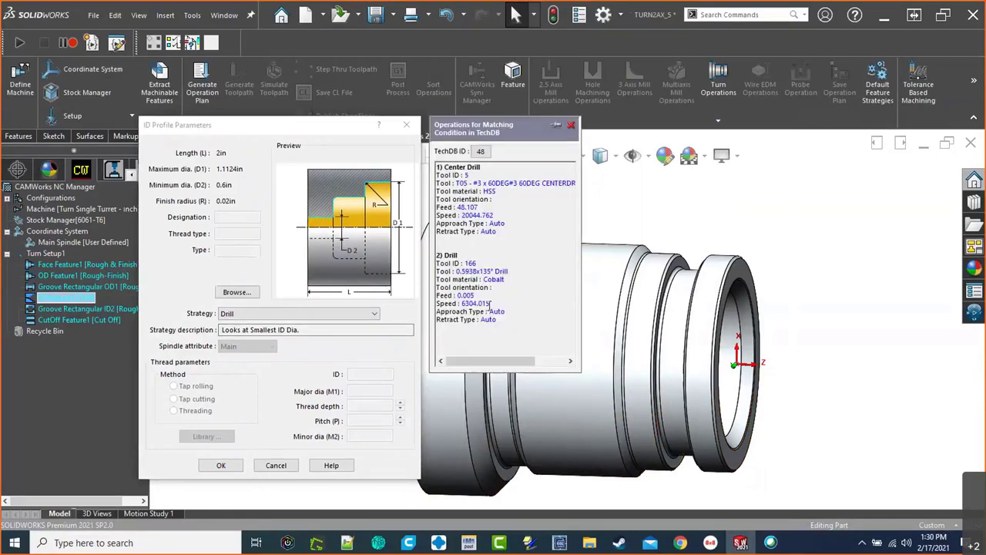
{"action": "left_click", "coordinate": [376, 315]}
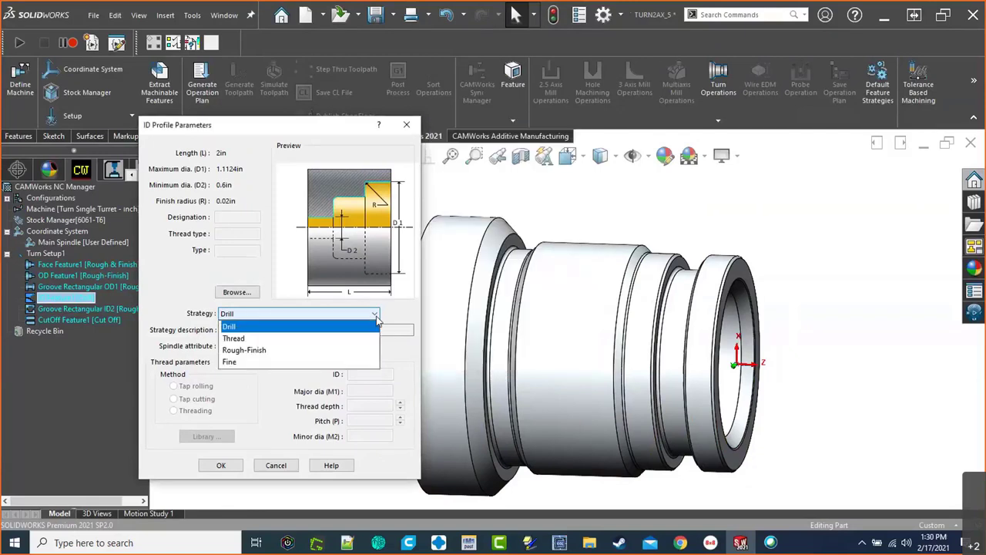
{"action": "left_click", "coordinate": [268, 351]}
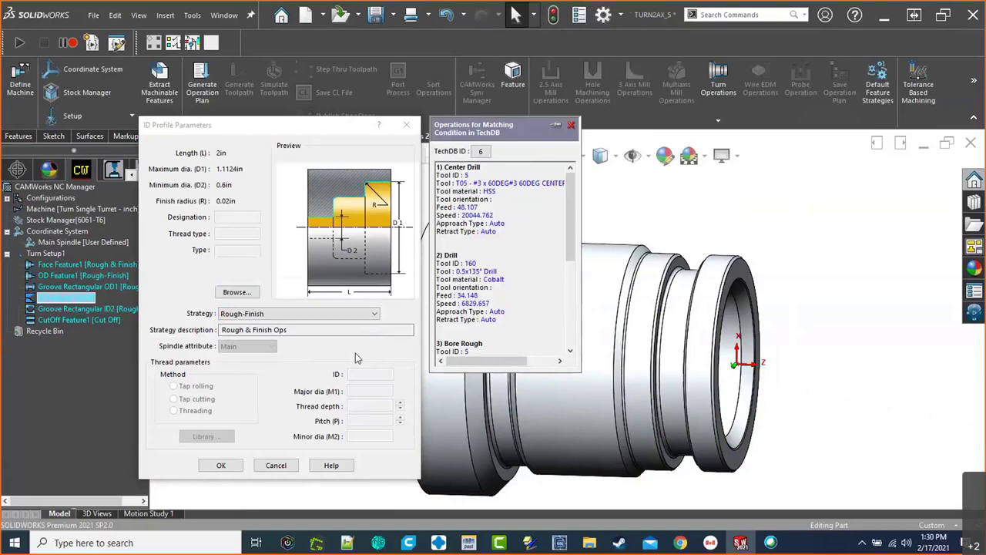
{"action": "scroll", "coordinate": [498, 265], "scroll_direction": "down", "scroll_amount": 6}
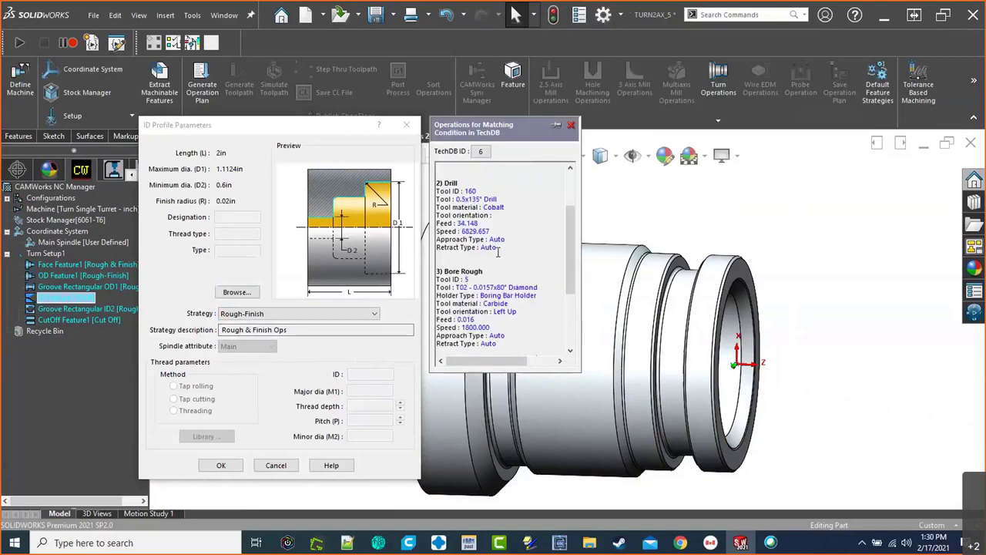
{"action": "scroll", "coordinate": [499, 264], "scroll_direction": "down", "scroll_amount": 2}
{"action": "scroll", "coordinate": [497, 271], "scroll_direction": "up", "scroll_amount": 1}
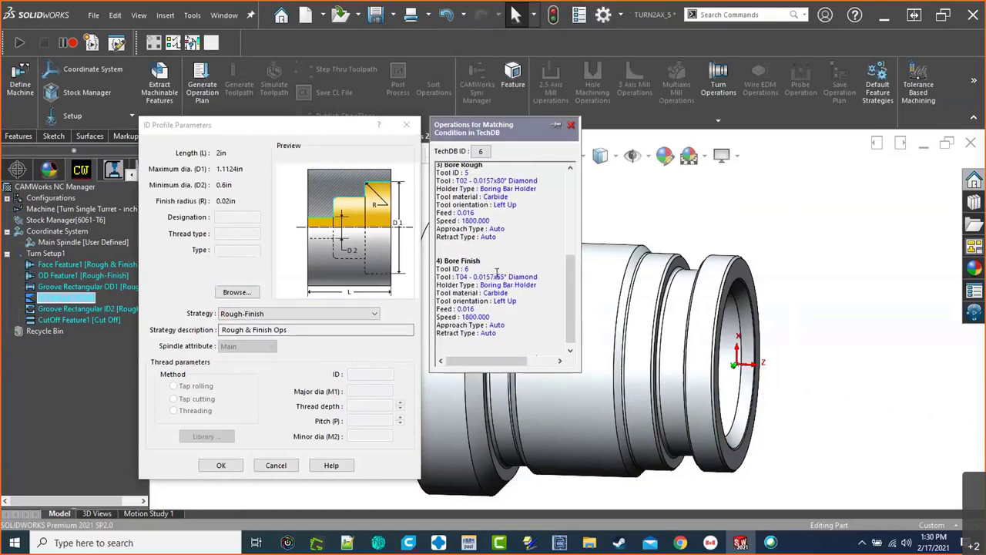
{"action": "left_click", "coordinate": [220, 466]}
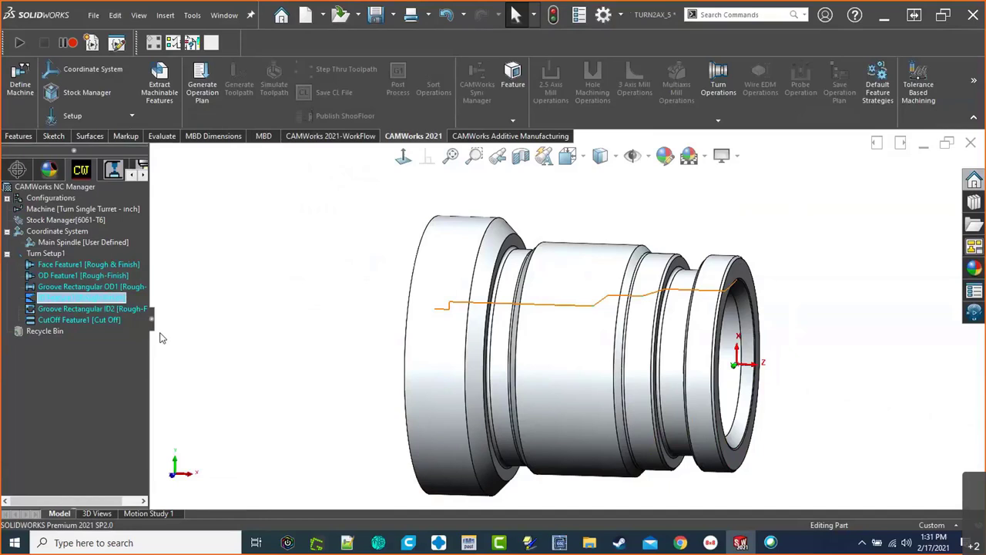
Step: Generate the operation plan for ID Feature1 only
{"action": "left_click", "coordinate": [98, 306]}
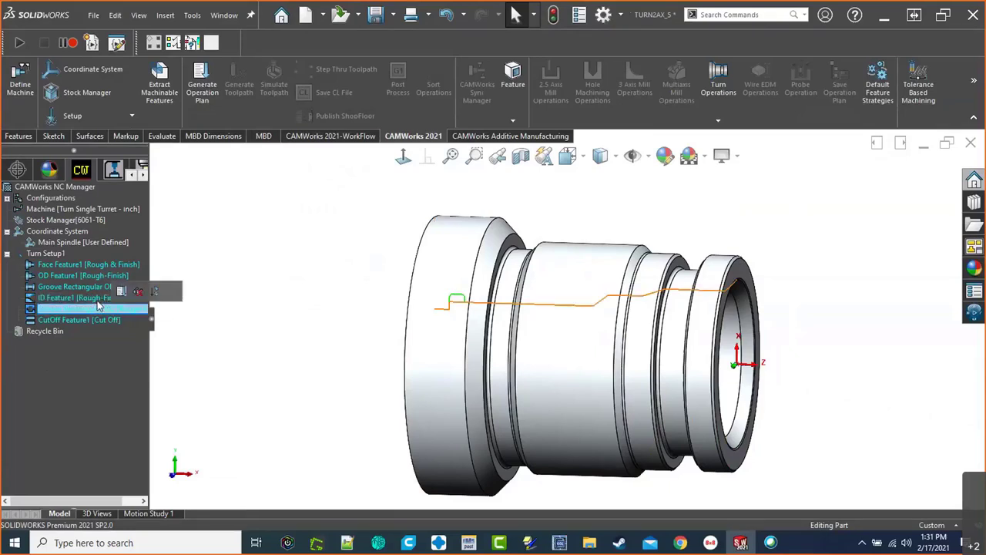
{"action": "left_click", "coordinate": [94, 297]}
{"action": "right_click", "coordinate": [94, 297]}
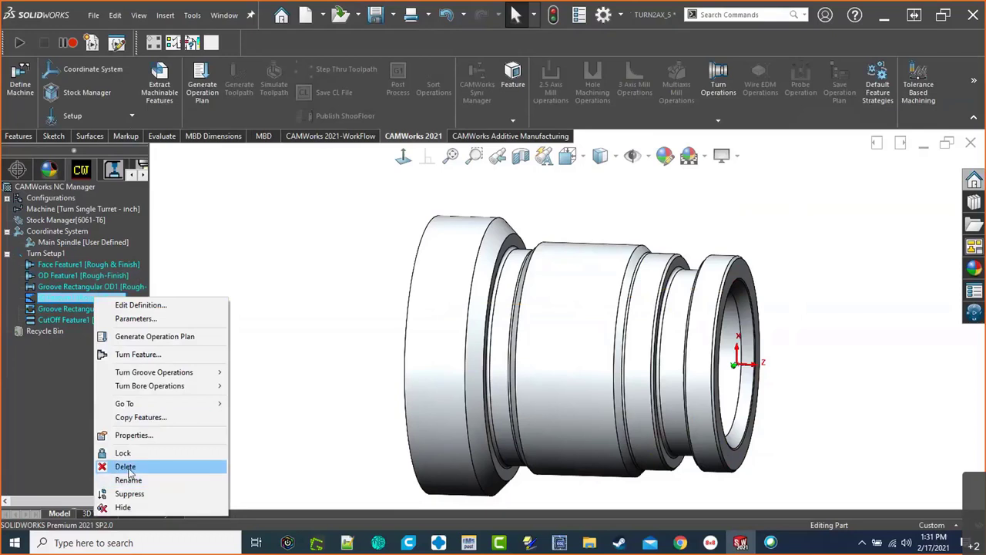
{"action": "left_click", "coordinate": [150, 337]}
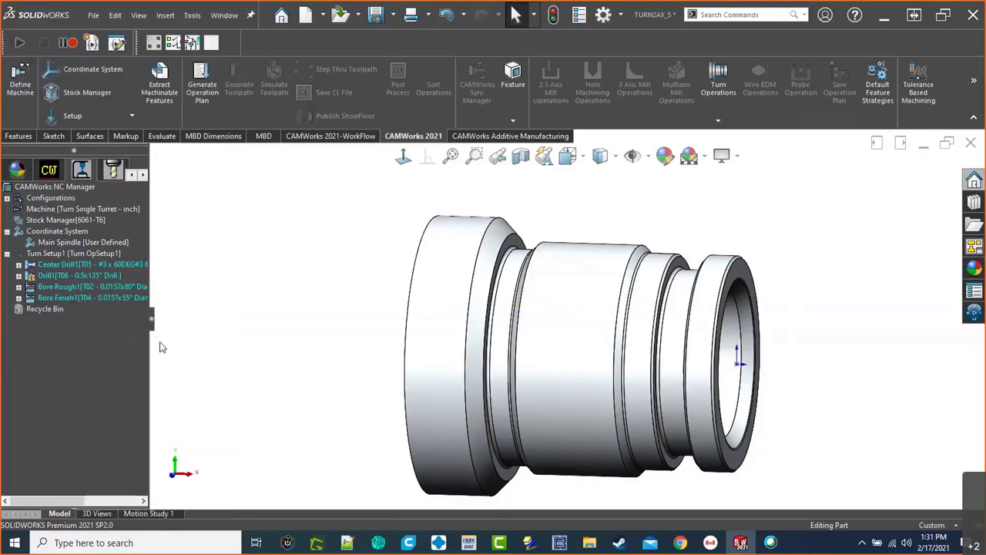
Step: Inspect the bore's inner face and generate the toolpath for the Bore Rough1 operation
{"action": "mouse_move", "coordinate": [78, 277]}
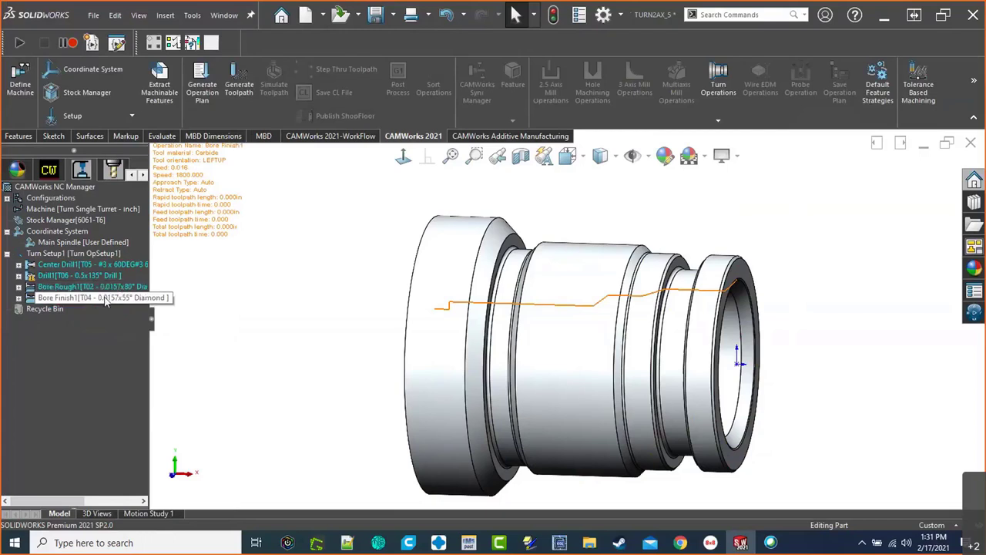
{"action": "scroll", "coordinate": [547, 318], "scroll_direction": "up", "scroll_amount": 5}
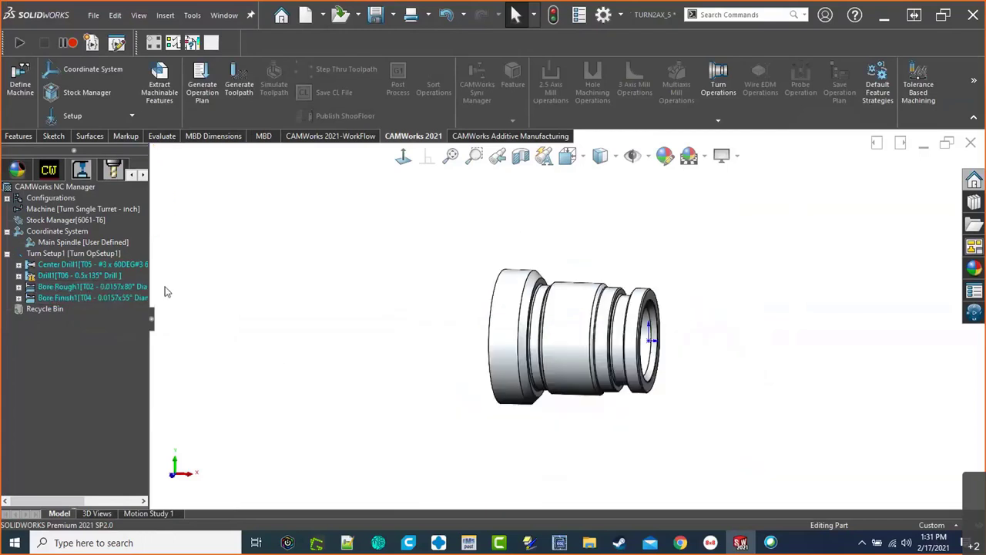
{"action": "scroll", "coordinate": [532, 326], "scroll_direction": "down", "scroll_amount": 2}
{"action": "middle_click_drag", "start_coordinate": [594, 378], "coordinate": [532, 368]}
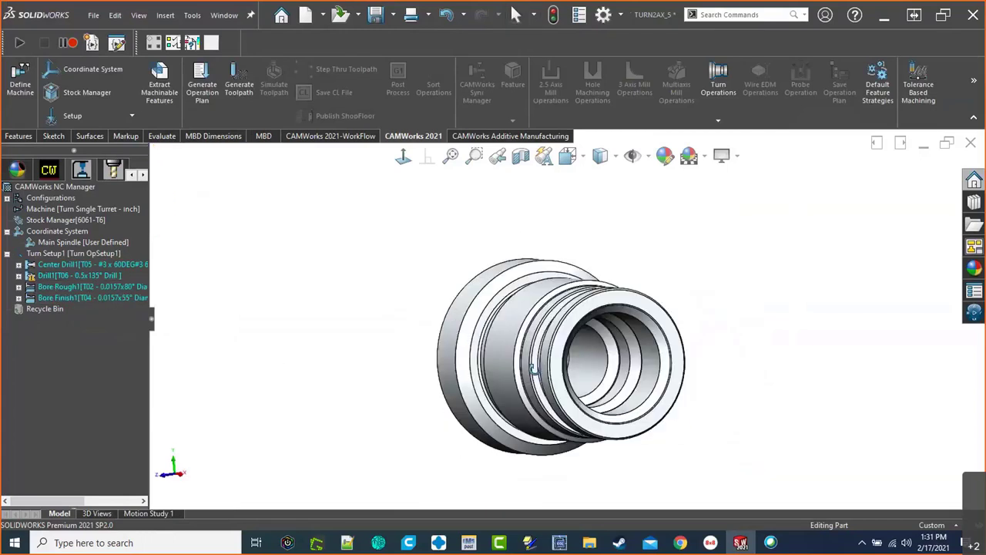
{"action": "left_click", "coordinate": [656, 348]}
{"action": "mouse_move", "coordinate": [687, 429]}
{"action": "middle_mouse_down"}
{"action": "mouse_move", "coordinate": [700, 416]}
{"action": "mouse_move", "coordinate": [714, 426]}
{"action": "middle_mouse_up"}
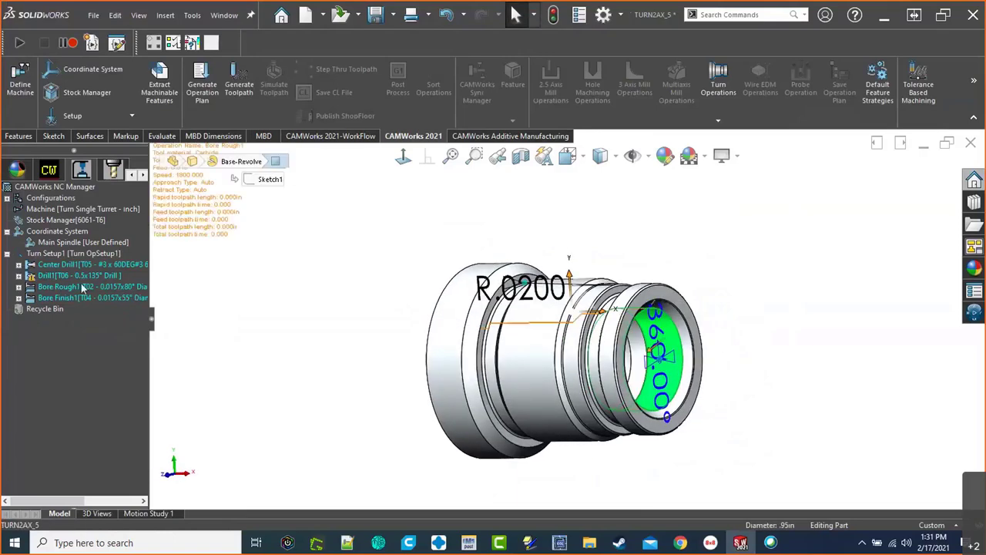
{"action": "left_click", "coordinate": [82, 287]}
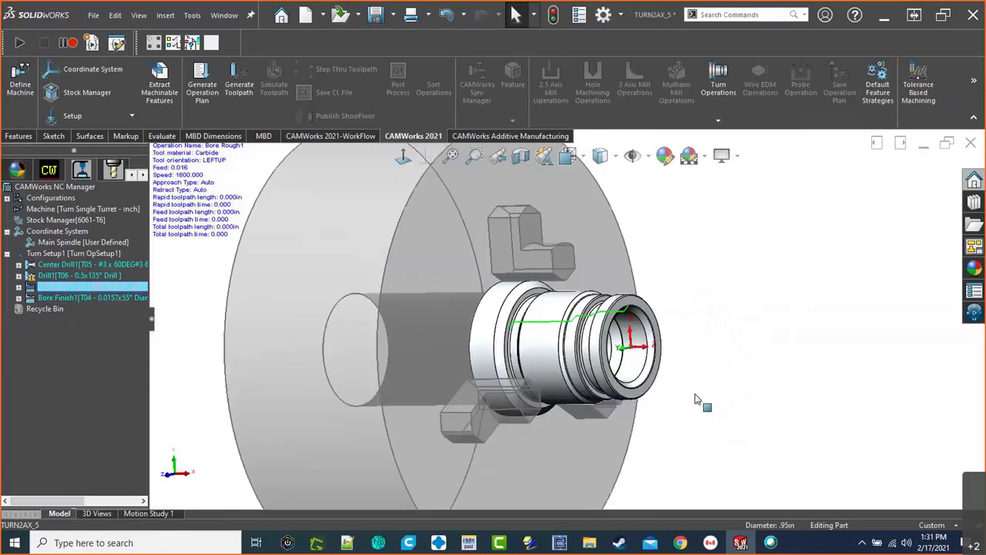
{"action": "scroll", "coordinate": [565, 347], "scroll_direction": "up", "scroll_amount": 3}
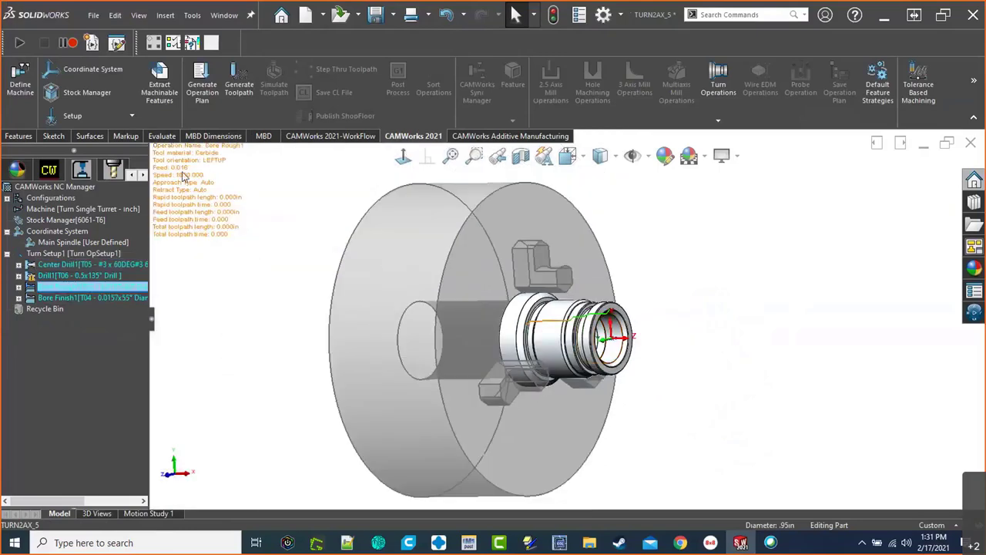
{"action": "left_click", "coordinate": [239, 85]}
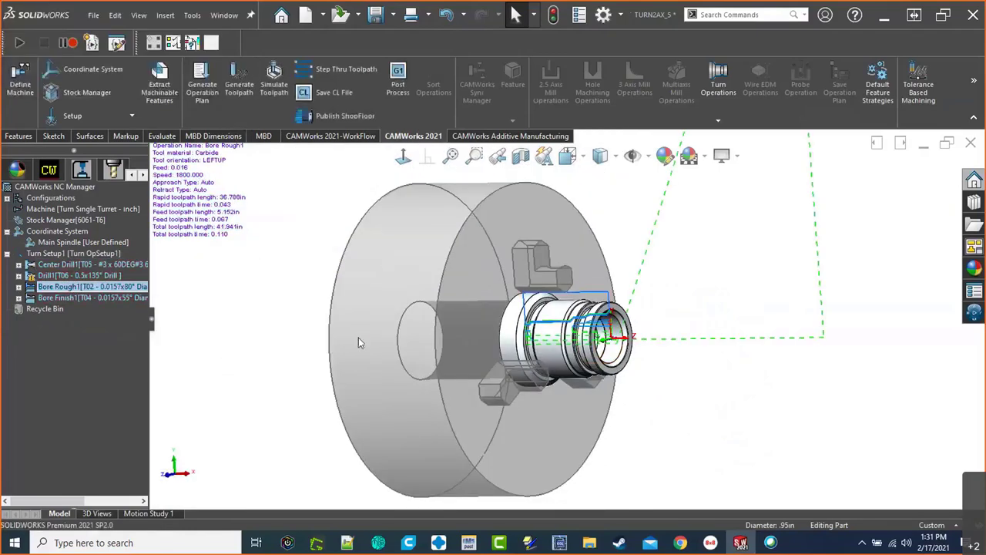
Step: Examine the Bore Rough1 toolpath relative to the bore and chuck, and compare it with Bore Finish1
{"action": "middle_click_drag", "start_coordinate": [478, 343], "coordinate": [568, 330]}
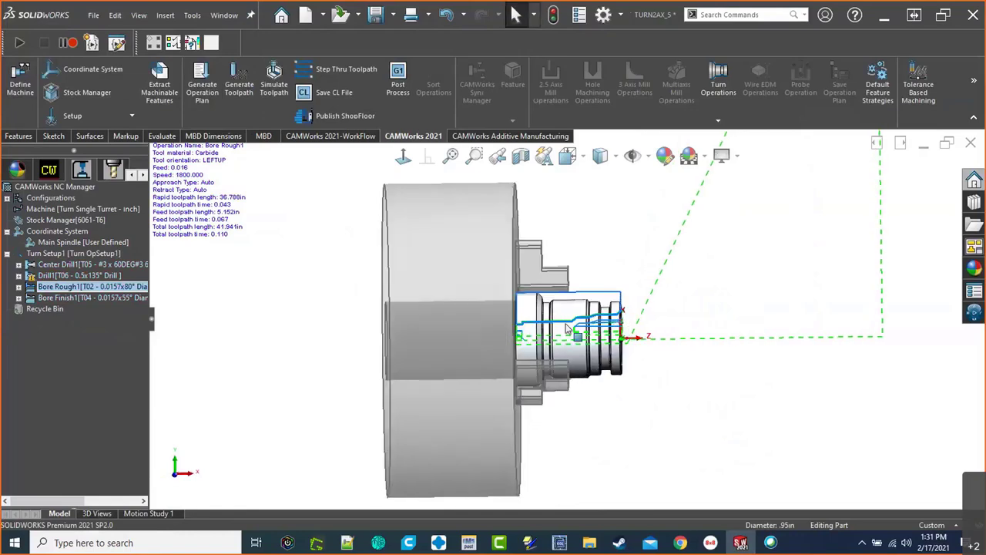
{"action": "scroll", "coordinate": [614, 388], "scroll_direction": "up", "scroll_amount": 3}
{"action": "middle_click_drag", "start_coordinate": [614, 388], "coordinate": [540, 386]}
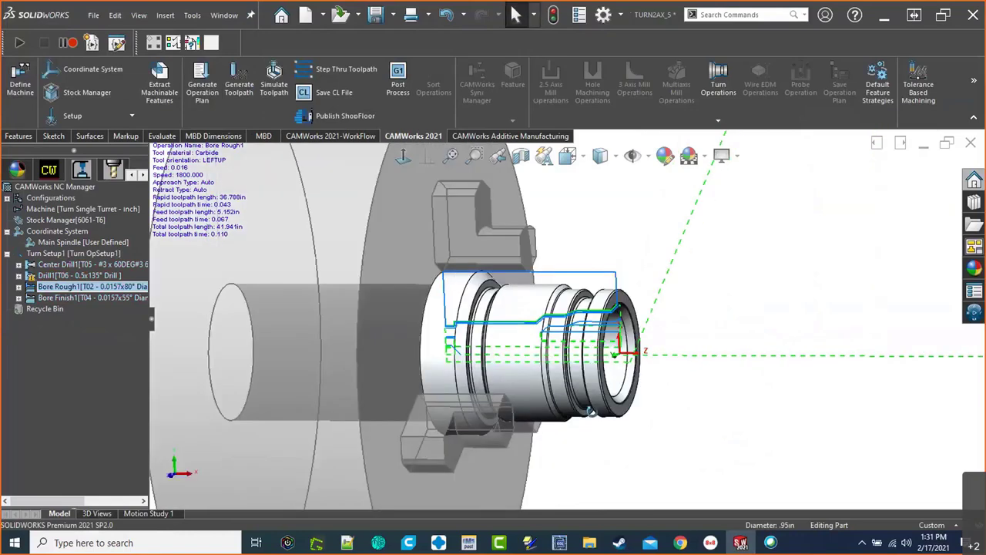
{"action": "left_click", "coordinate": [119, 297]}
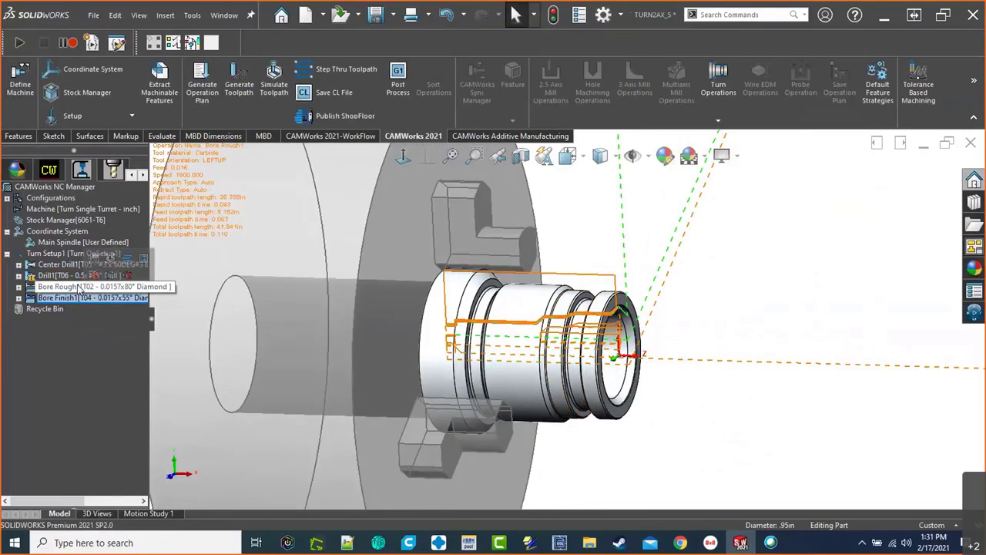
{"action": "left_click", "coordinate": [34, 289]}
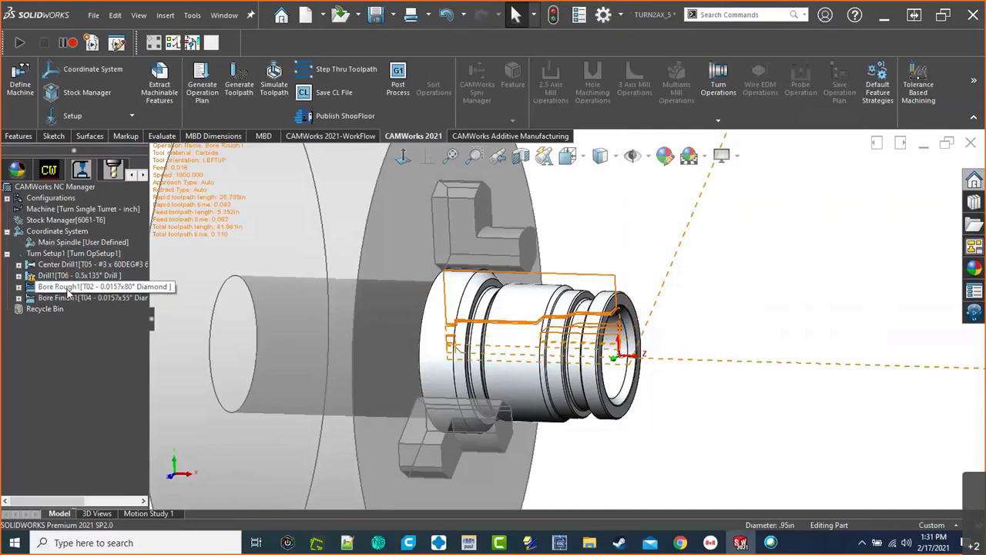
Step: Find the operation that uses tool T02 in the tool crib and open the Bore Rough1 operation parameters
{"action": "left_click", "coordinate": [113, 171]}
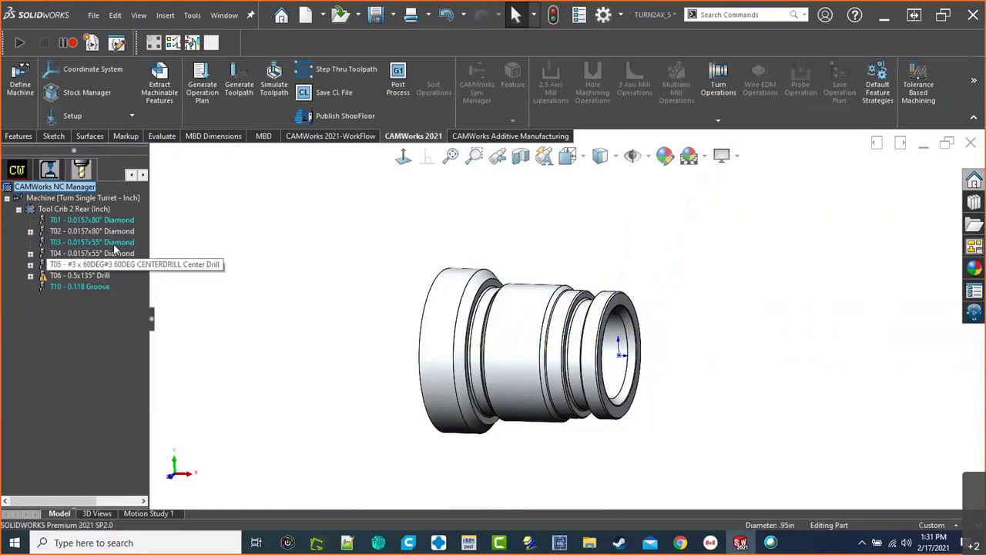
{"action": "left_click", "coordinate": [30, 231]}
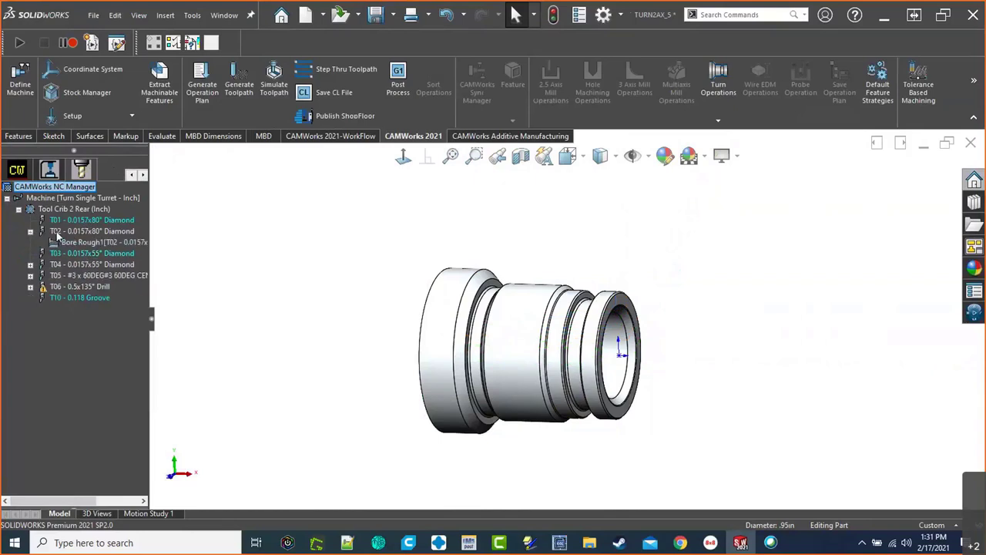
{"action": "left_click", "coordinate": [81, 242]}
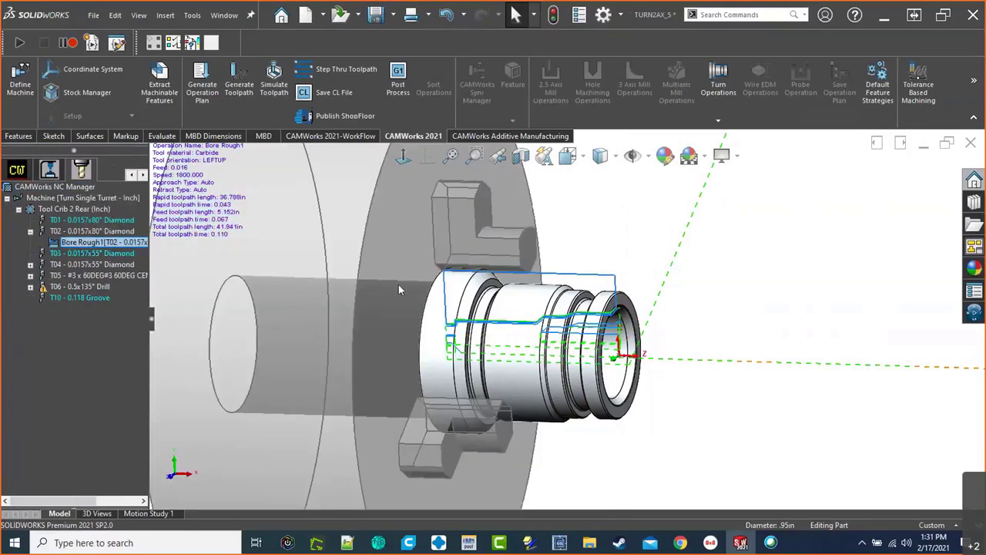
{"action": "right_click", "coordinate": [60, 242]}
{"action": "left_click", "coordinate": [104, 231]}
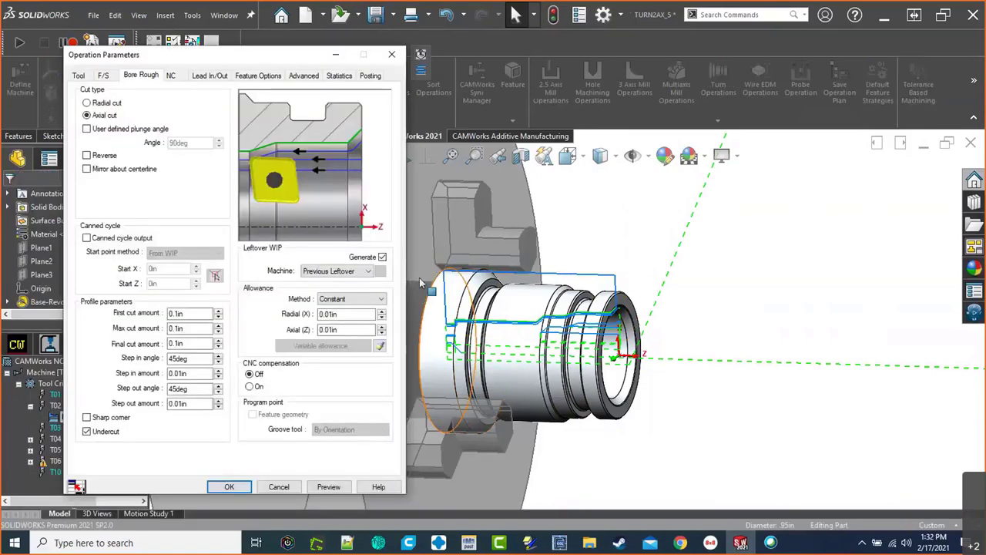
Step: Review the Bore Rough1 tool's station, tool crib and diamond insert, comparing the insert's size with the bore
{"action": "left_click", "coordinate": [80, 76]}
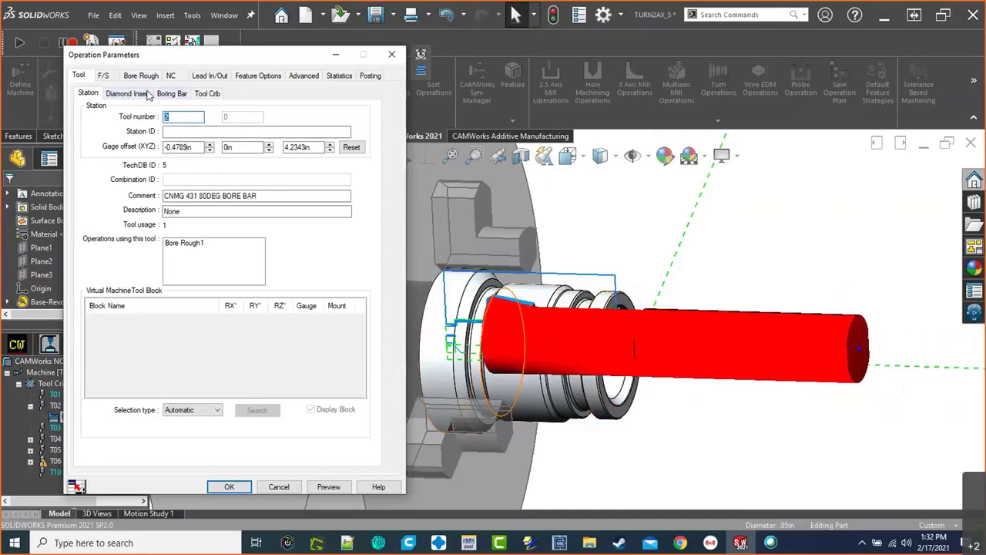
{"action": "left_click", "coordinate": [214, 96]}
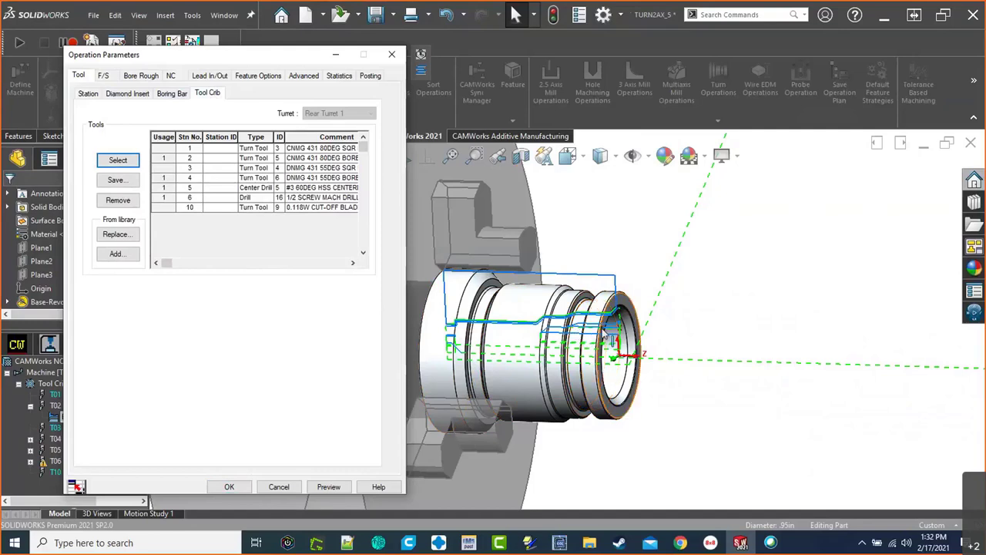
{"action": "left_click", "coordinate": [109, 95]}
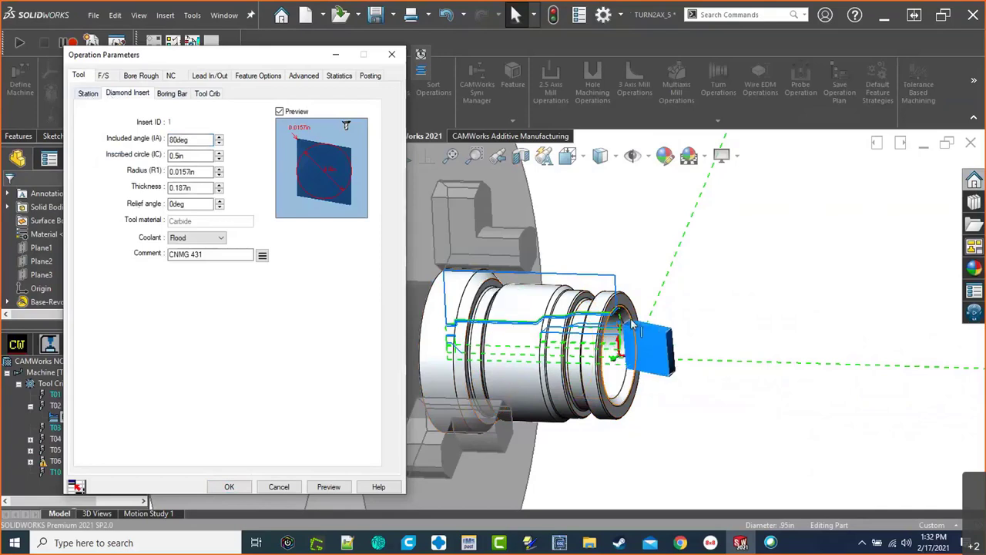
{"action": "middle_click_drag", "start_coordinate": [628, 327], "coordinate": [638, 310]}
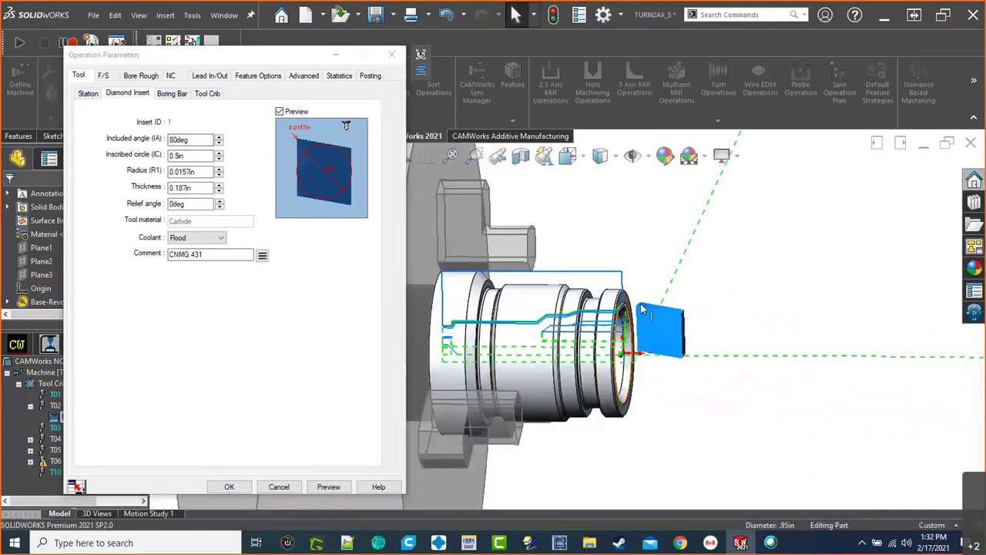
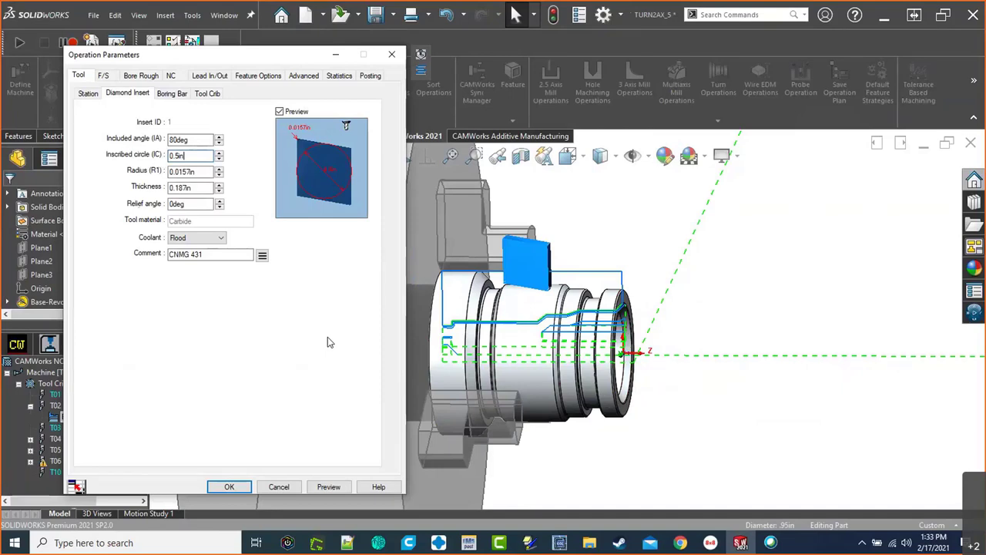
Step: Set the diamond insert's inscribed circle to 0.2 in for the Bore Rough1 tool
{"action": "key", "text": "BackSpace"}
{"action": "key", "text": "BackSpace"}
{"action": "key", "text": "BackSpace"}
{"action": "key", "text": "BackSpace"}
{"action": "key", "text": "BackSpace"}
{"action": "type", "text": "2"}
{"action": "left_click", "coordinate": [199, 171]}
{"action": "left_click", "coordinate": [197, 172]}
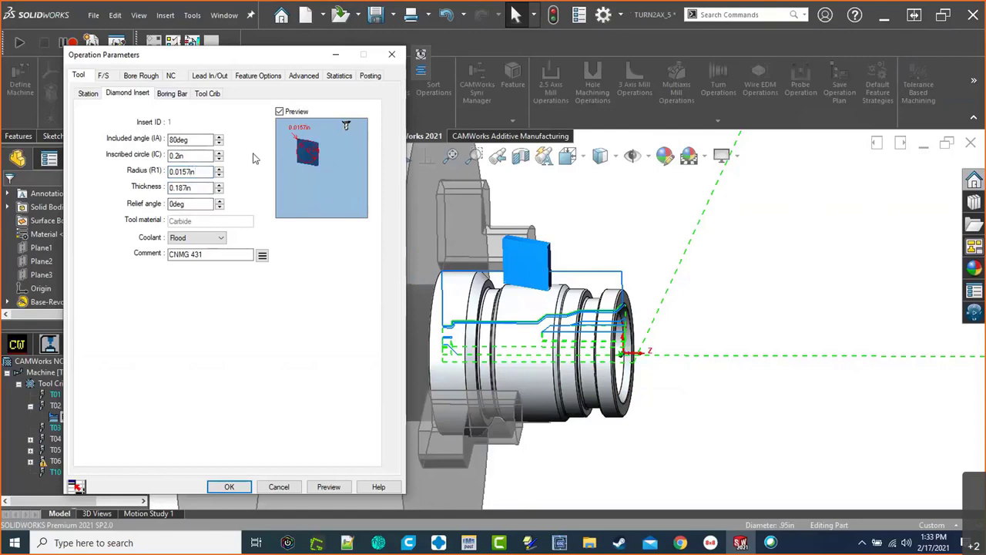
Step: Set the Bore Rough1 boring bar's diameter to 0.2 in, check the bar against the bore, and accept the tool change
{"action": "left_click", "coordinate": [165, 94]}
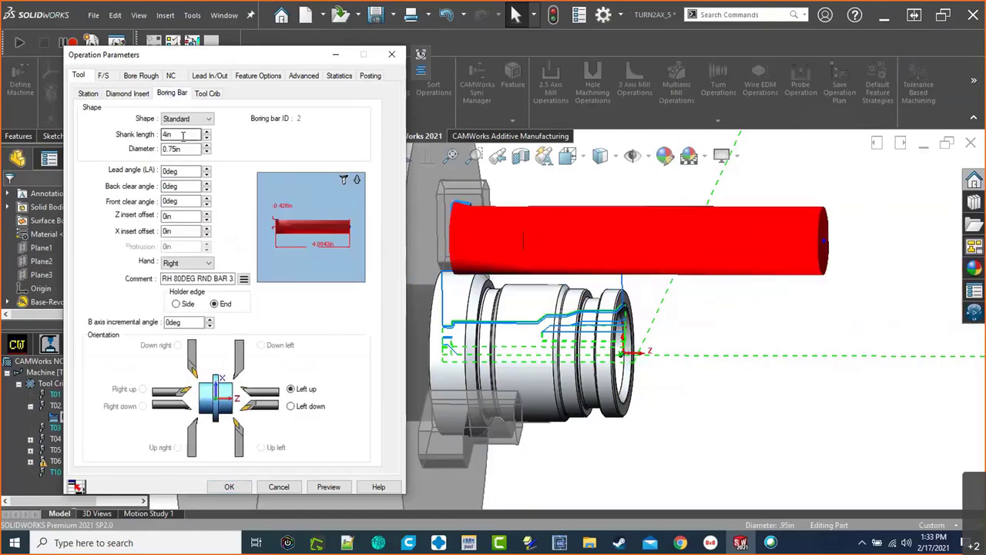
{"action": "left_click_drag", "start_coordinate": [182, 146], "coordinate": [154, 148]}
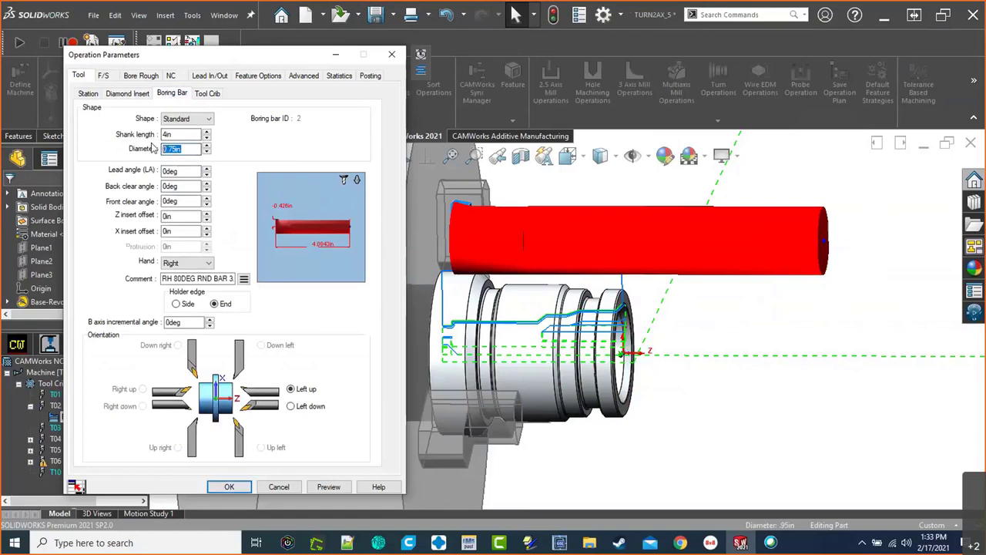
{"action": "type", "text": "2"}
{"action": "key", "text": "Tab"}
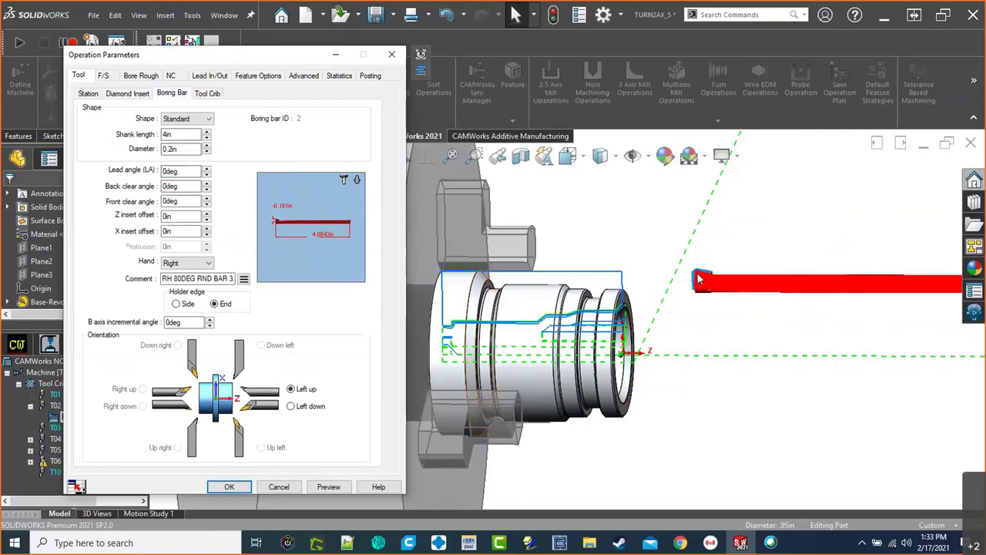
{"action": "mouse_move", "coordinate": [663, 308]}
{"action": "middle_mouse_down"}
{"action": "mouse_move", "coordinate": [685, 301]}
{"action": "mouse_move", "coordinate": [640, 314]}
{"action": "middle_mouse_up"}
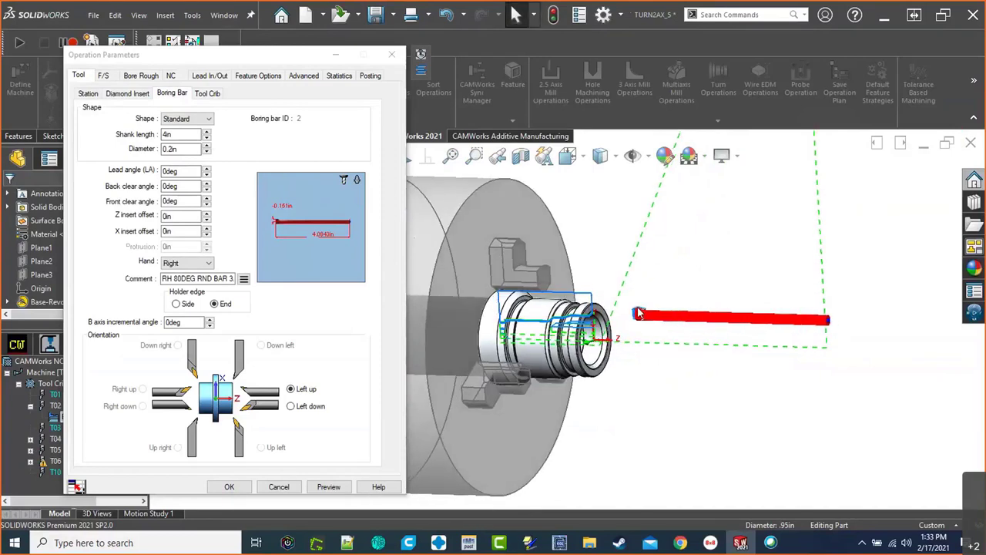
{"action": "middle_click_drag", "start_coordinate": [639, 313], "coordinate": [658, 322]}
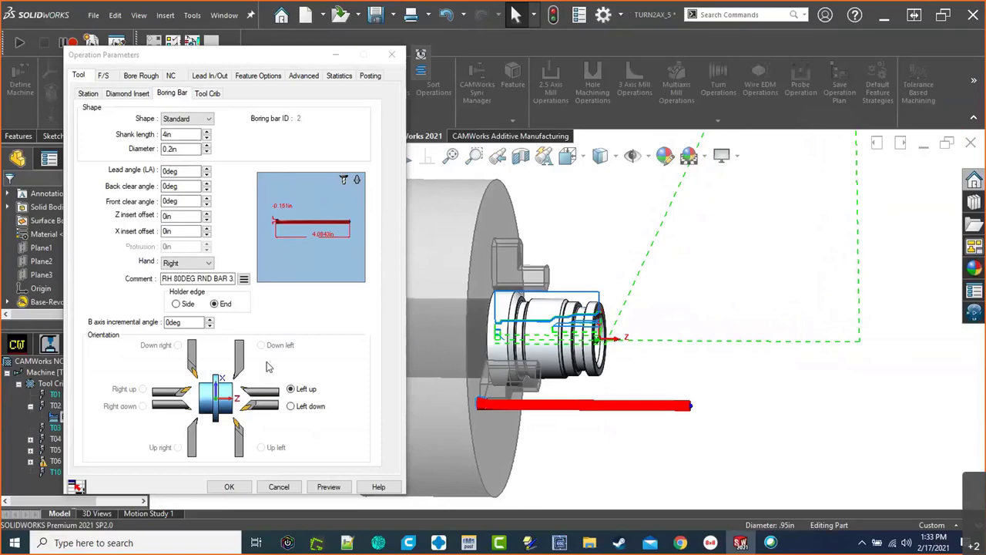
{"action": "left_click", "coordinate": [230, 486]}
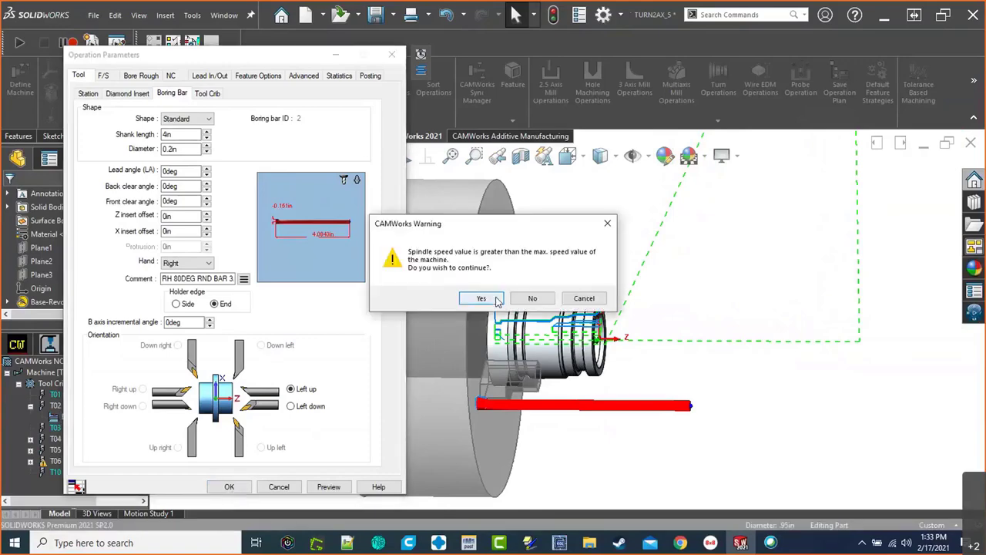
{"action": "left_click", "coordinate": [481, 298]}
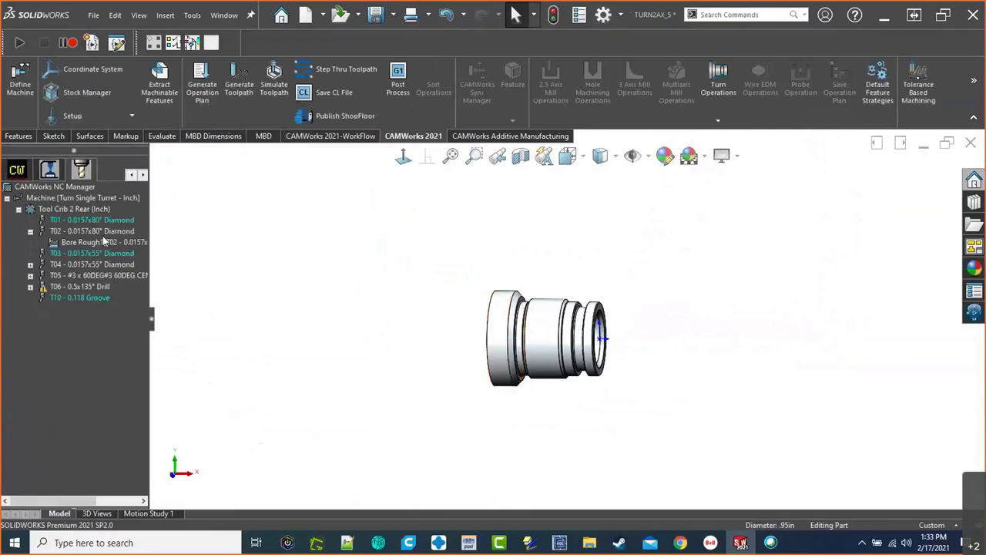
Step: Set Bore Rough1's first, max and final cut amounts to 0.02 in
{"action": "left_click", "coordinate": [102, 240]}
{"action": "right_click", "coordinate": [103, 244]}
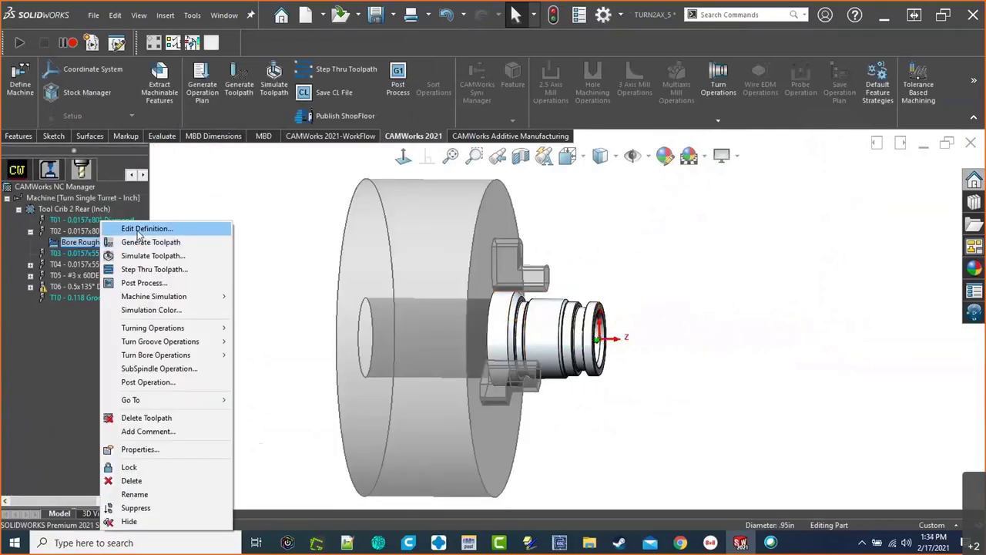
{"action": "left_click", "coordinate": [138, 229]}
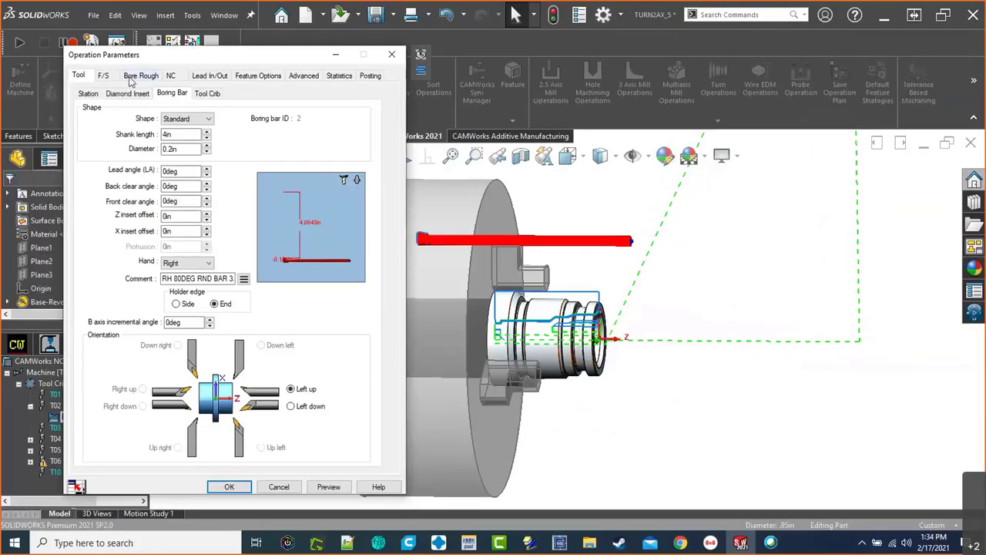
{"action": "left_click", "coordinate": [153, 76]}
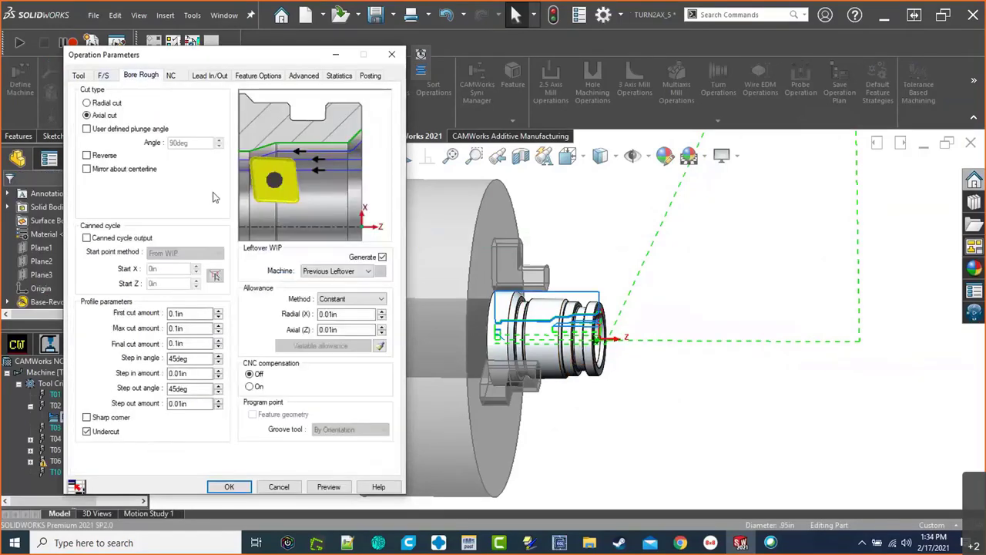
{"action": "left_click", "coordinate": [201, 314]}
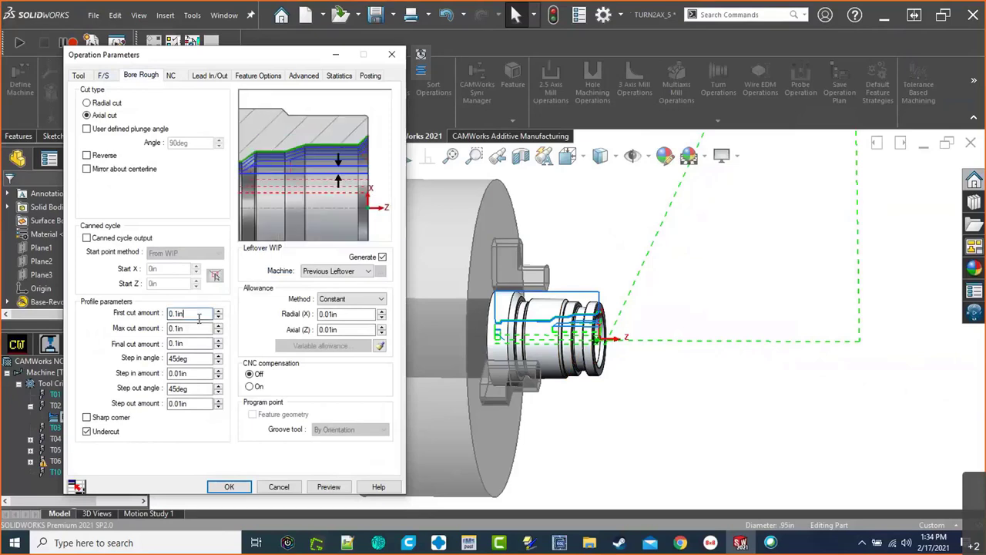
{"action": "left_click", "coordinate": [195, 328]}
{"action": "left_click", "coordinate": [194, 312]}
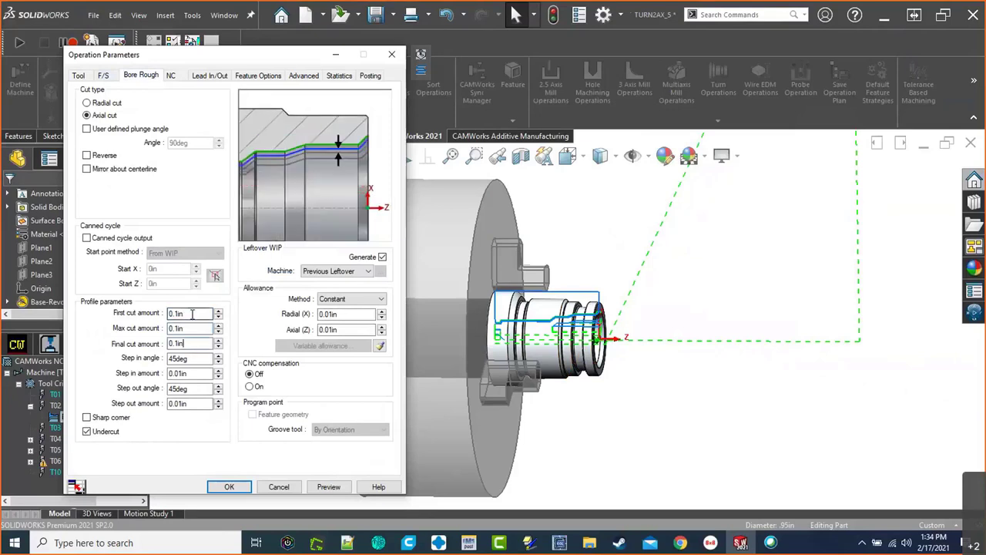
{"action": "double_click", "coordinate": [194, 313]}
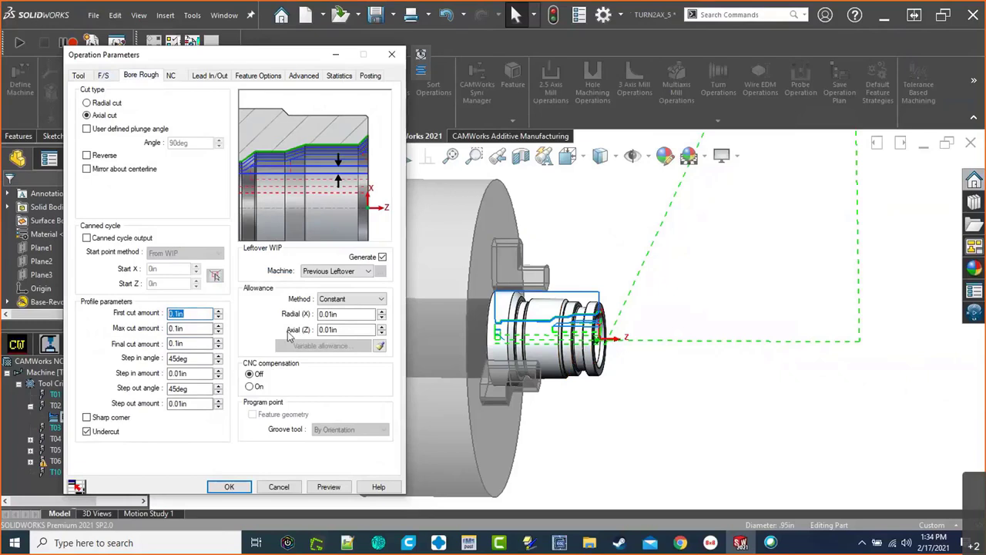
{"action": "type", "text": ".02"}
{"action": "key", "text": "Tab"}
{"action": "type", "text": ".02"}
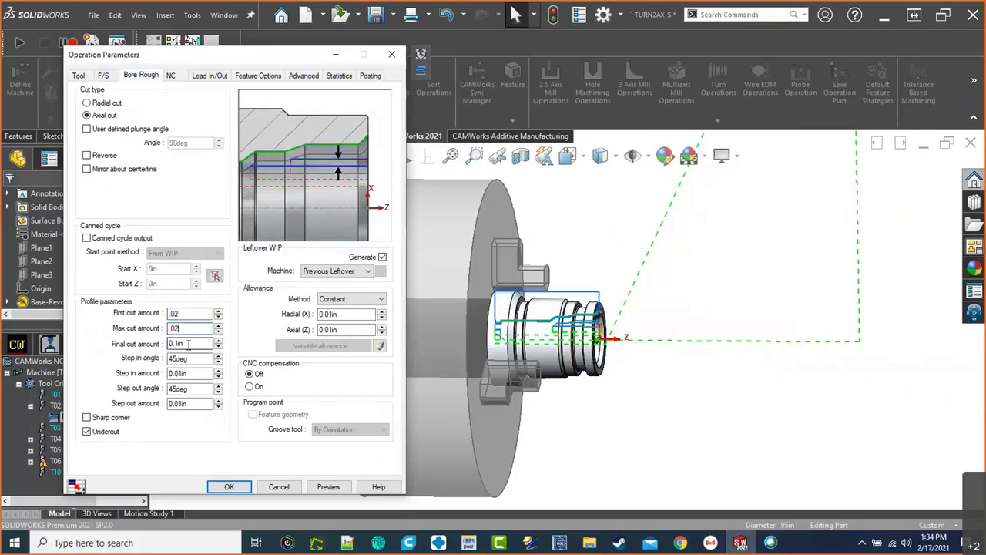
{"action": "key", "text": "Tab"}
{"action": "type", "text": ".02"}
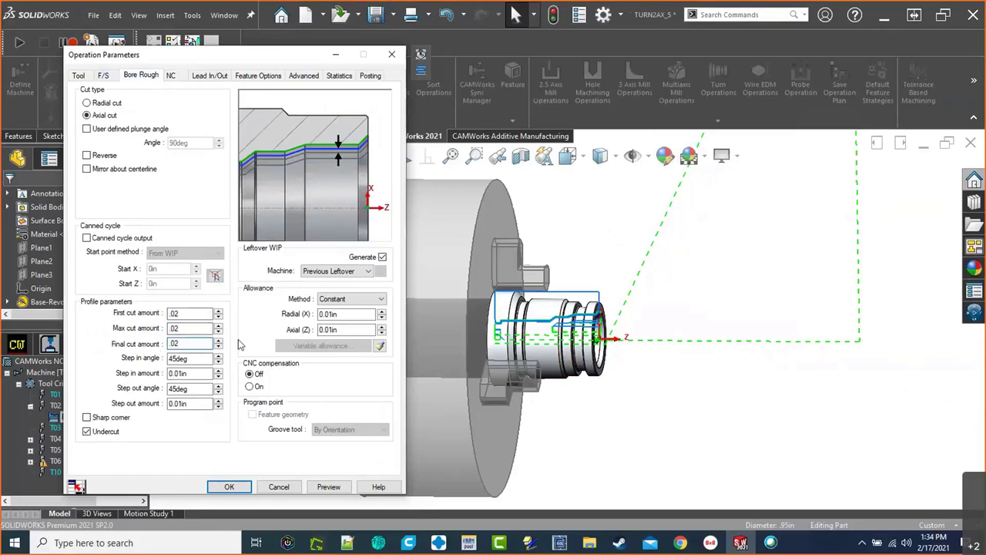
Step: Set Bore Rough1's radial allowance to 0.005 in and axial allowance to 0.003 in, and accept the operation parameters
{"action": "left_click_drag", "start_coordinate": [343, 314], "coordinate": [268, 312]}
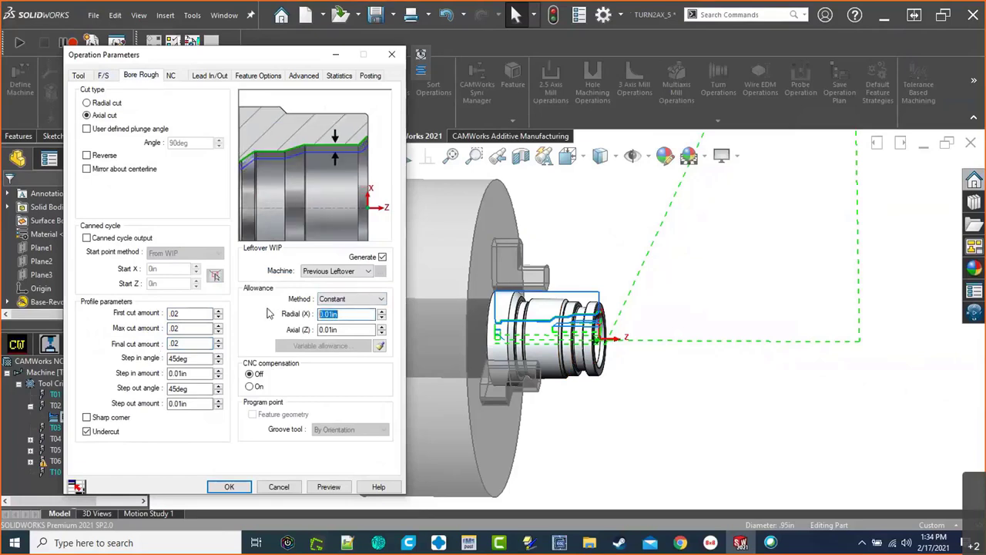
{"action": "type", "text": ".005"}
{"action": "left_click_drag", "start_coordinate": [346, 329], "coordinate": [290, 332]}
{"action": "type", "text": ".003"}
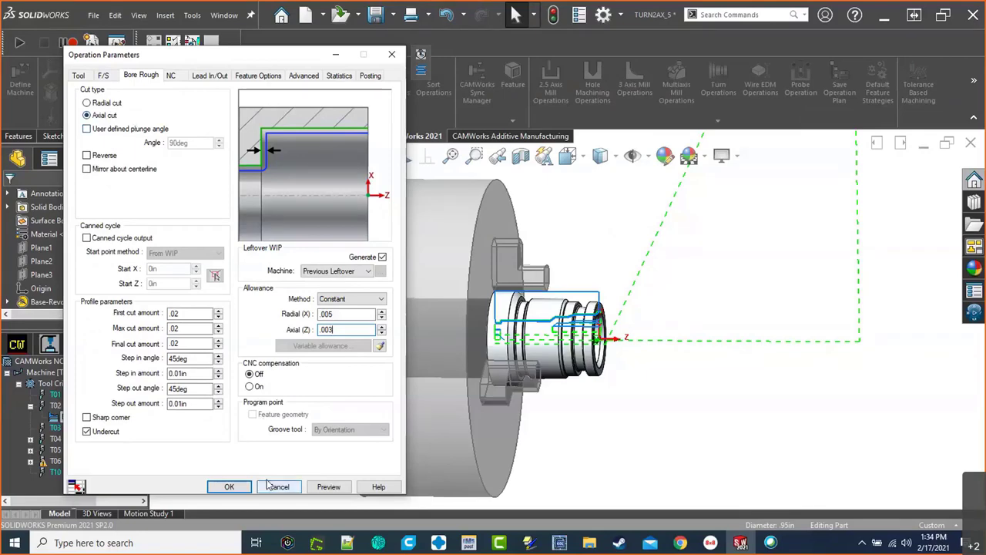
{"action": "left_click", "coordinate": [227, 486]}
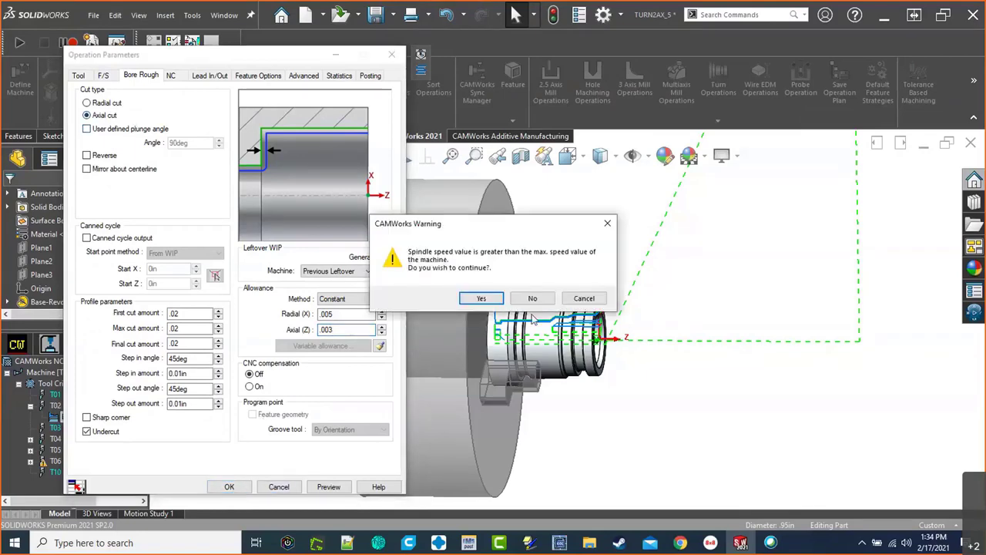
{"action": "left_click", "coordinate": [479, 301]}
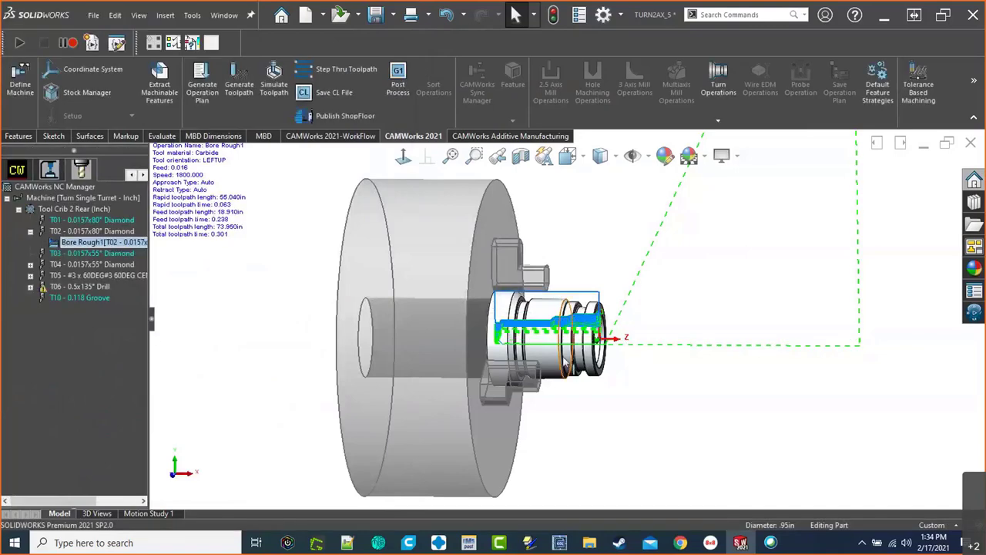
Step: Examine the Bore Rough1 toolpath's passes through the bore and check which tools the Turn Setup1 operations use
{"action": "scroll", "coordinate": [540, 324], "scroll_direction": "down", "scroll_amount": 3}
{"action": "scroll", "coordinate": [535, 365], "scroll_direction": "down", "scroll_amount": 2}
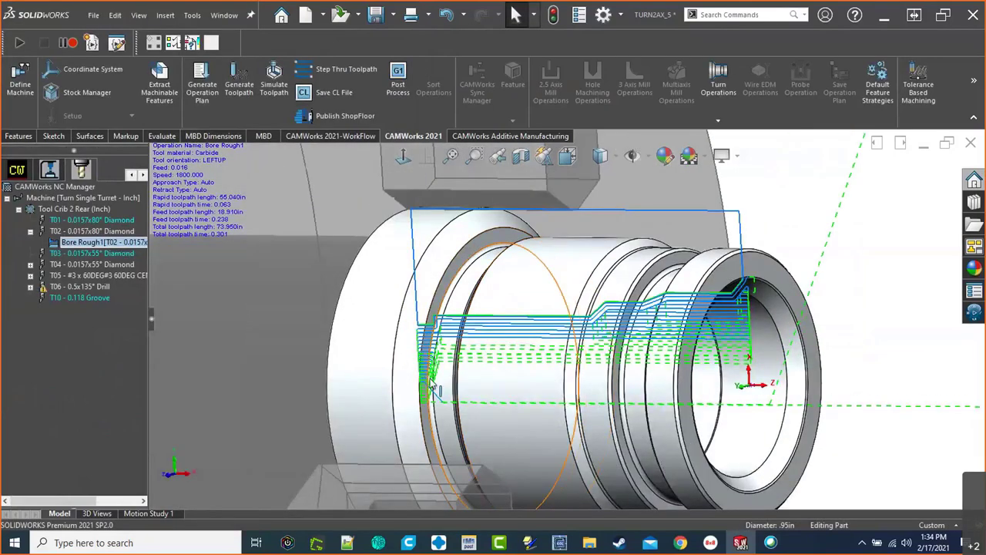
{"action": "middle_click_drag", "start_coordinate": [462, 376], "coordinate": [476, 372]}
{"action": "key", "text": "Escape"}
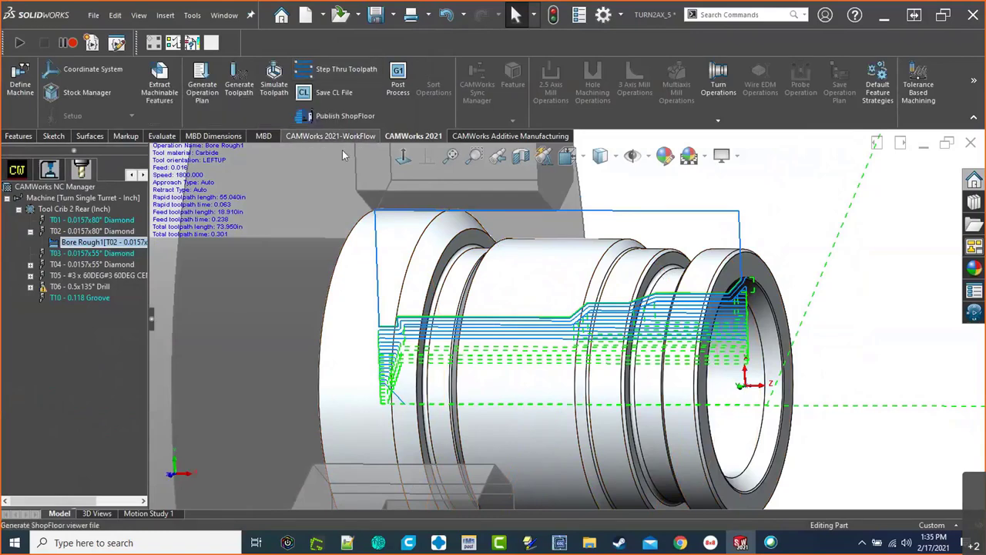
{"action": "scroll", "coordinate": [600, 400], "scroll_direction": "up", "scroll_amount": 4}
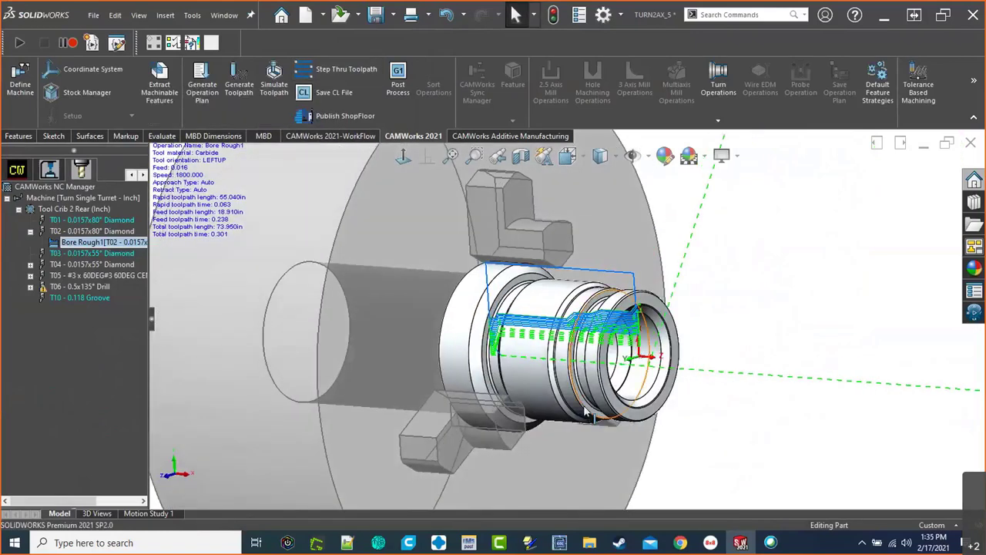
{"action": "scroll", "coordinate": [587, 417], "scroll_direction": "up", "scroll_amount": 2}
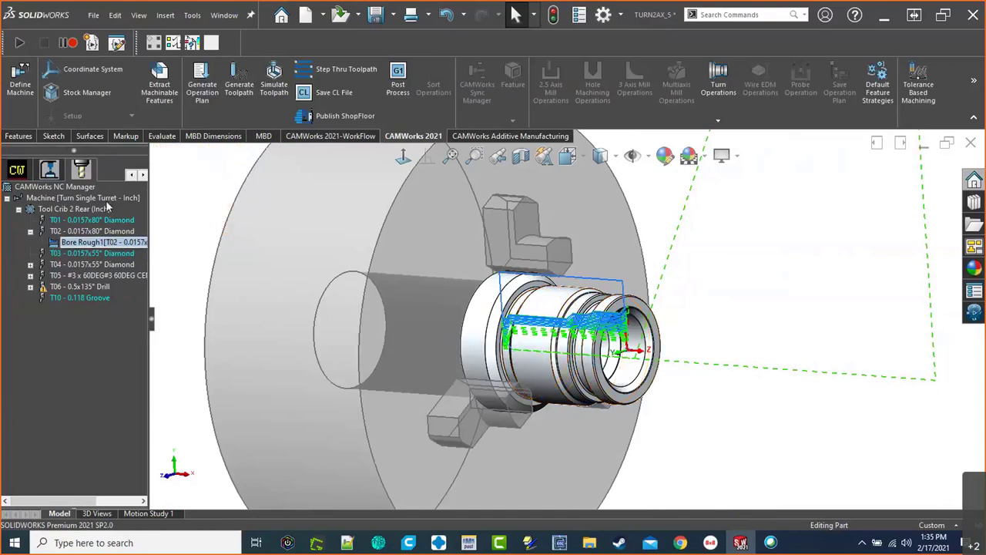
{"action": "left_click", "coordinate": [54, 173]}
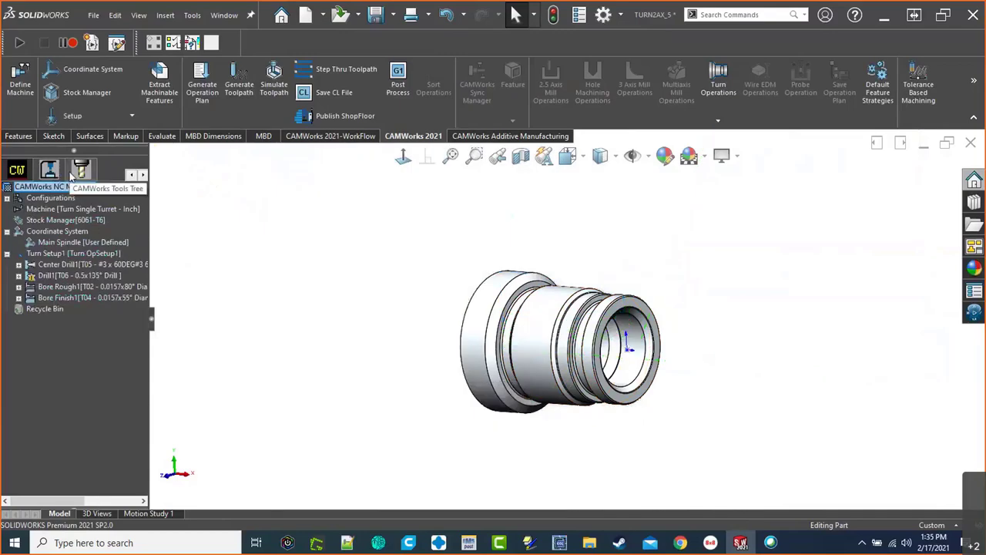
{"action": "left_click", "coordinate": [81, 171]}
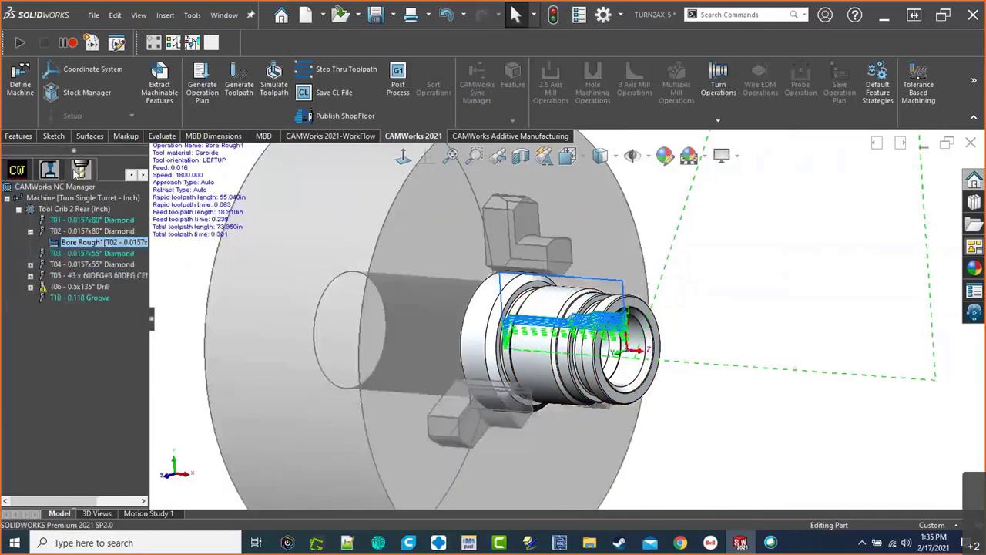
Step: Reassign the Bore Finish1 operation from tool T04 to tool T02 and inspect its toolpath
{"action": "left_click", "coordinate": [30, 264]}
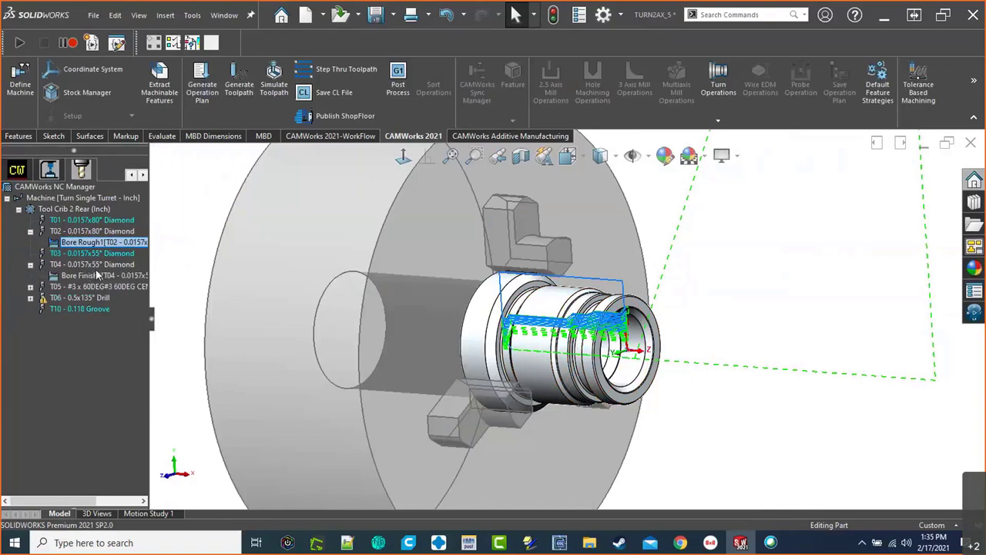
{"action": "left_click", "coordinate": [99, 277]}
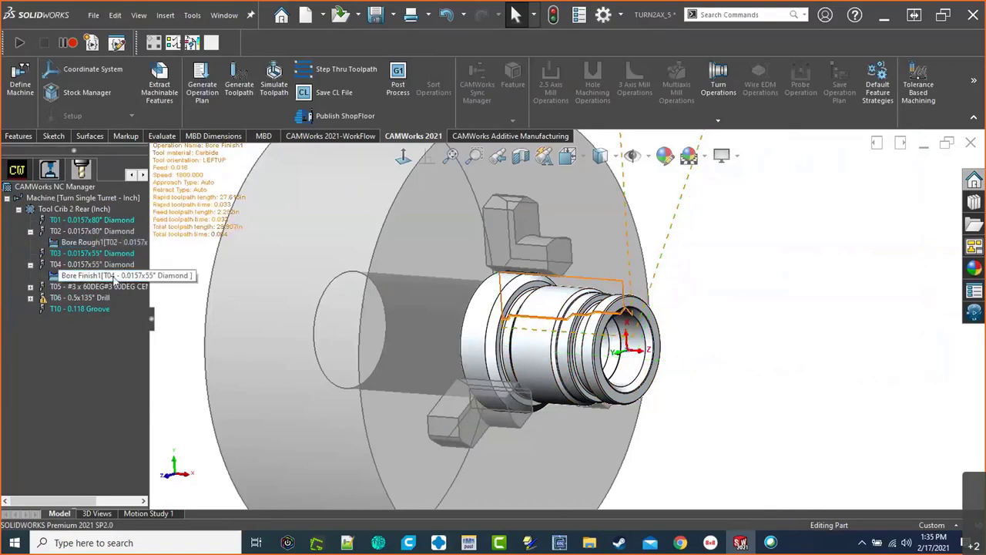
{"action": "left_click_drag", "start_coordinate": [114, 278], "coordinate": [110, 246]}
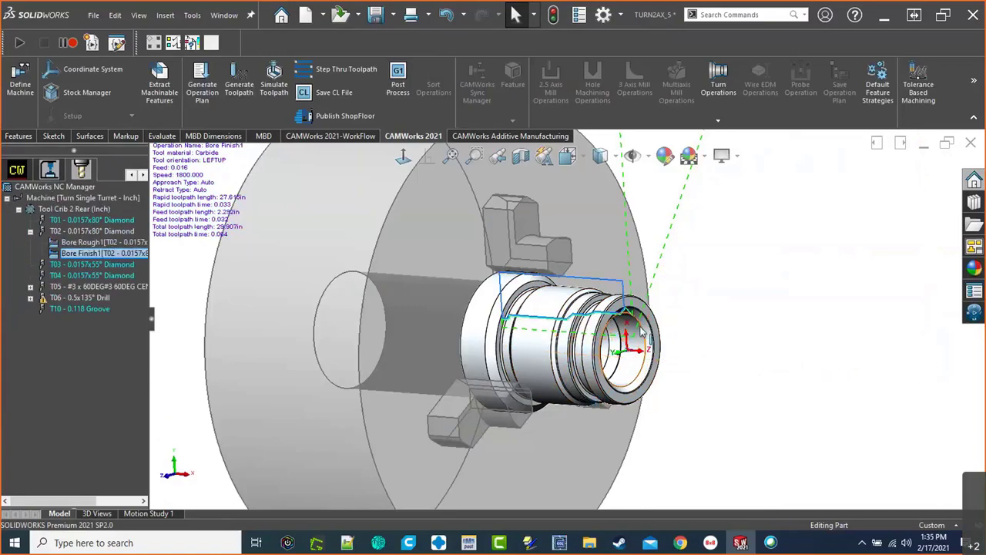
{"action": "scroll", "coordinate": [569, 351], "scroll_direction": "down", "scroll_amount": 3}
{"action": "scroll", "coordinate": [568, 351], "scroll_direction": "up", "scroll_amount": 5}
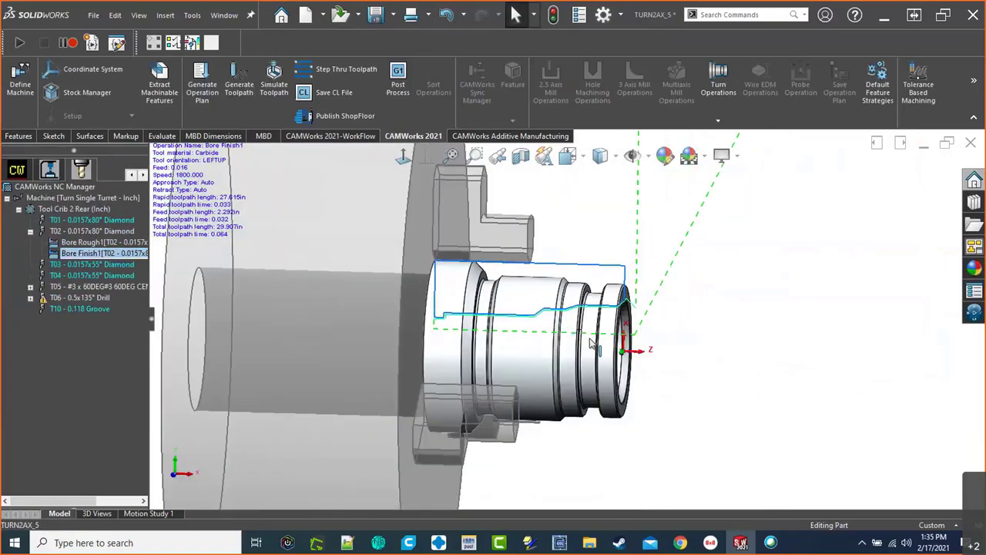
Step: Open Bore Rough1's operation parameters and set its NC retract distance to 0.01 in
{"action": "left_click", "coordinate": [48, 170]}
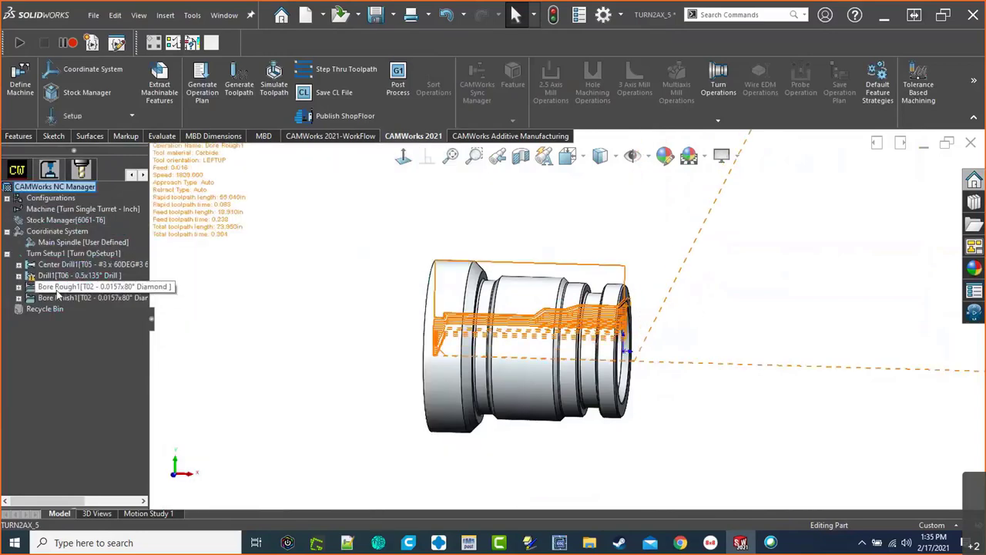
{"action": "left_click", "coordinate": [59, 290]}
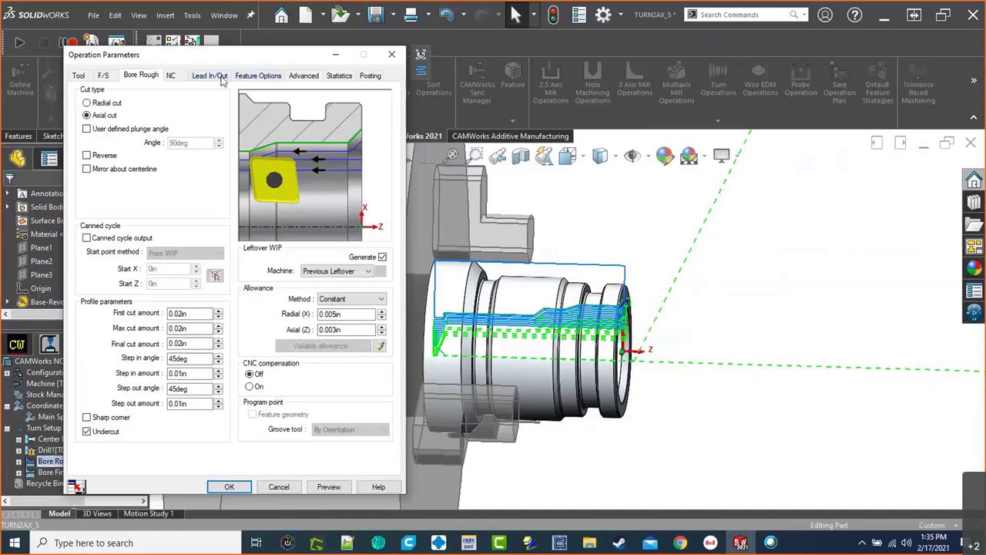
{"action": "left_click", "coordinate": [172, 75]}
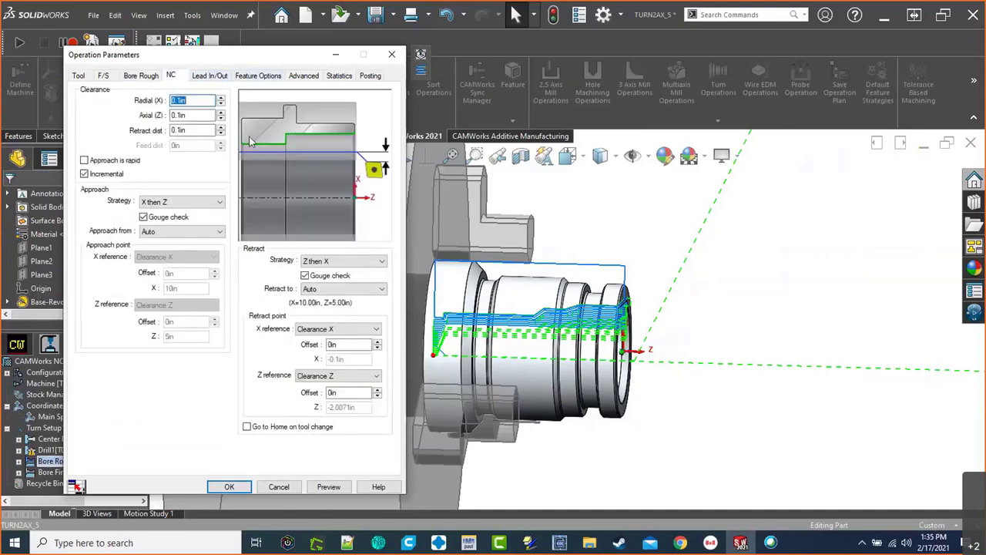
{"action": "key", "text": "End"}
{"action": "left_click", "coordinate": [215, 130]}
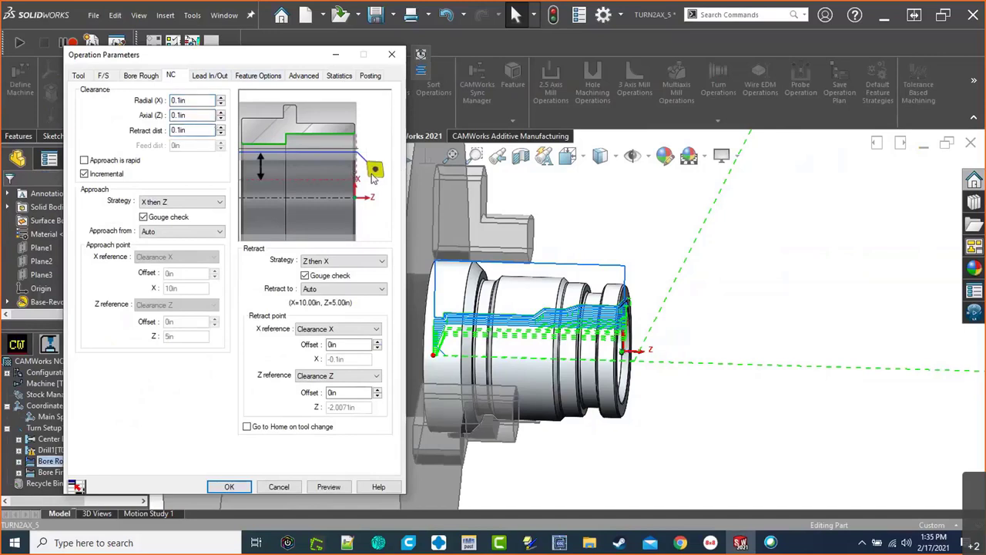
{"action": "left_click_drag", "start_coordinate": [191, 130], "coordinate": [153, 133]}
{"action": "type", "text": "01"}
Step: Set Bore Rough1's radial (X) clearance to 0.01 in
{"action": "left_click", "coordinate": [199, 115]}
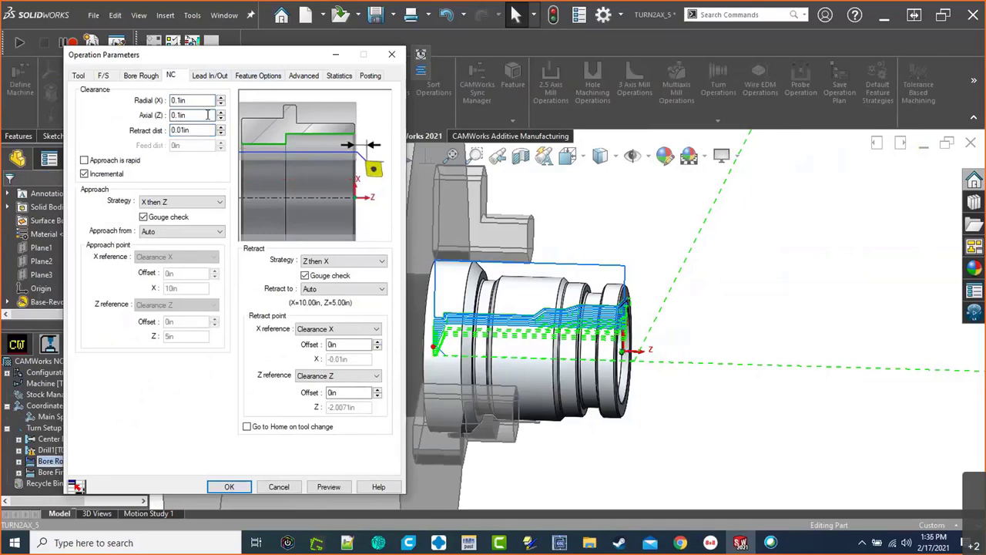
{"action": "left_click", "coordinate": [197, 100]}
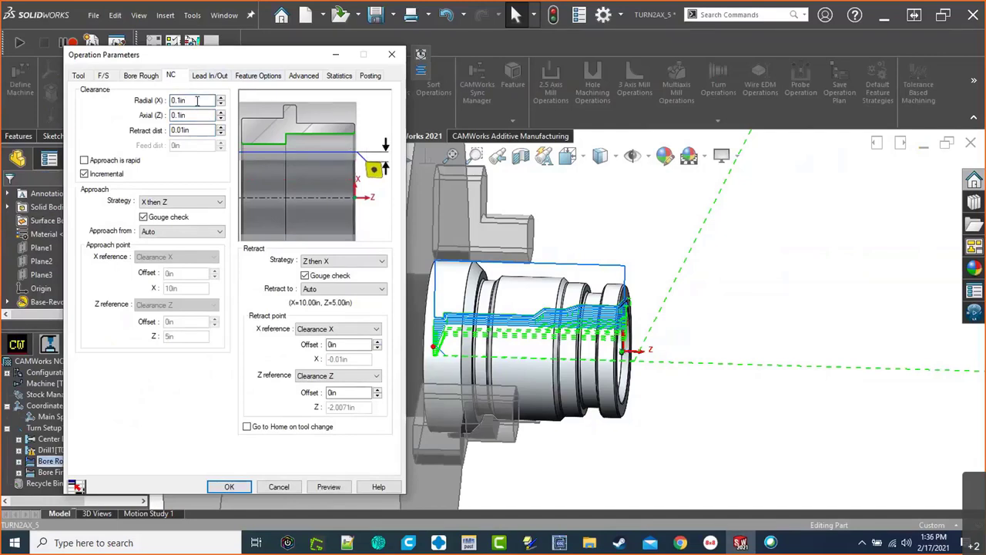
{"action": "double_click", "coordinate": [197, 100]}
{"action": "left_click", "coordinate": [137, 77]}
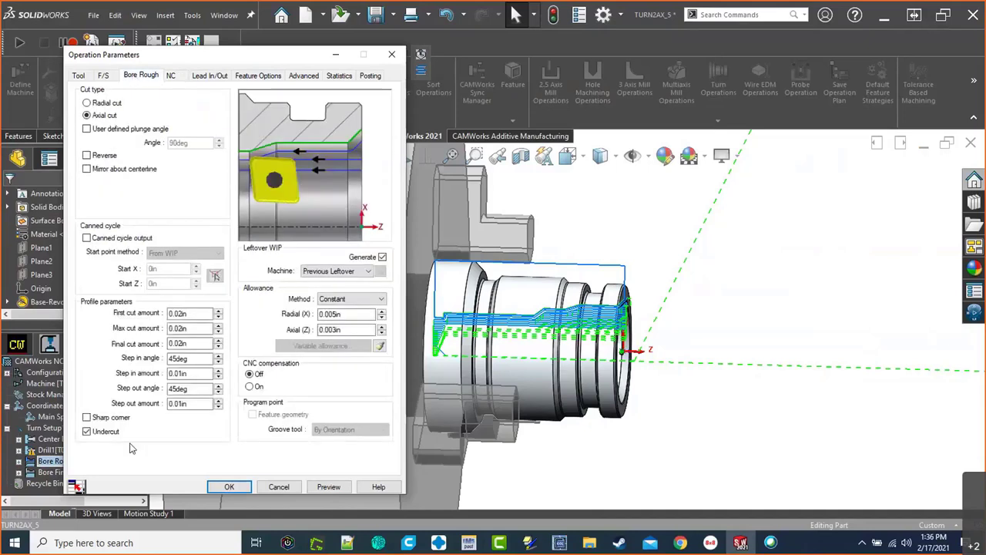
{"action": "left_click", "coordinate": [171, 77]}
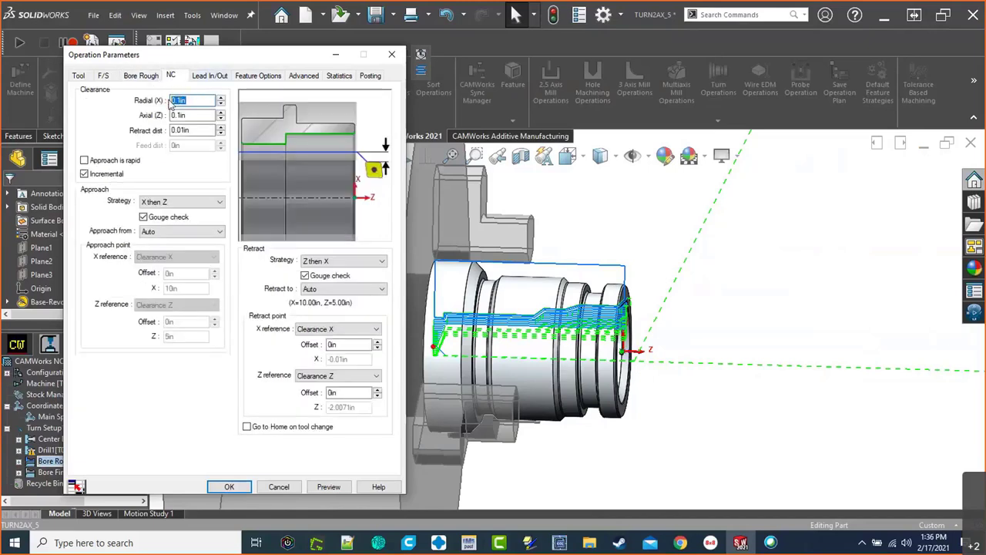
{"action": "type", "text": ".01"}
{"action": "left_click", "coordinate": [203, 129]}
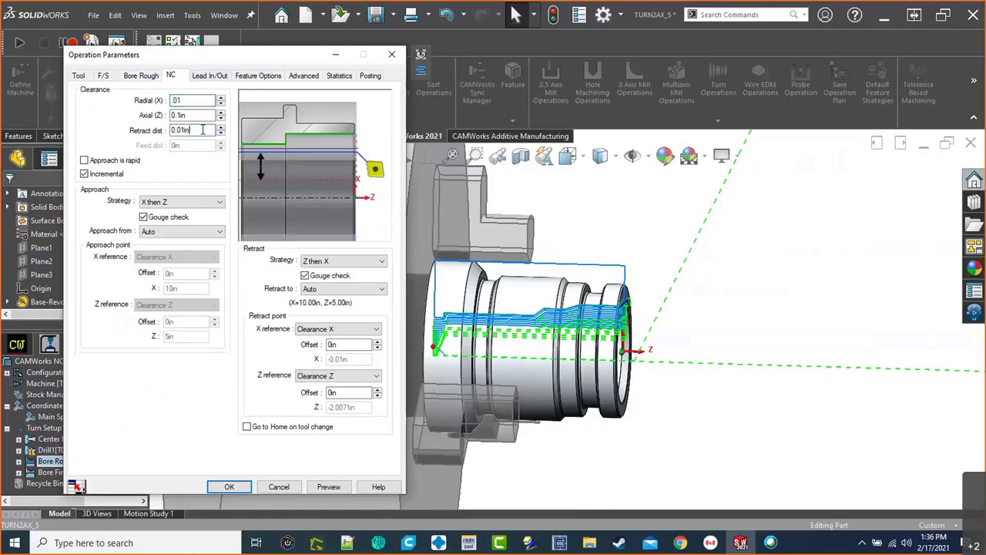
Step: Preview the Bore Rough1 toolpath and inspect its retract moves inside the bore and its exit from the part
{"action": "left_click", "coordinate": [324, 488]}
{"action": "scroll", "coordinate": [522, 355], "scroll_direction": "down", "scroll_amount": 2}
{"action": "middle_click_drag", "start_coordinate": [522, 355], "coordinate": [396, 346]}
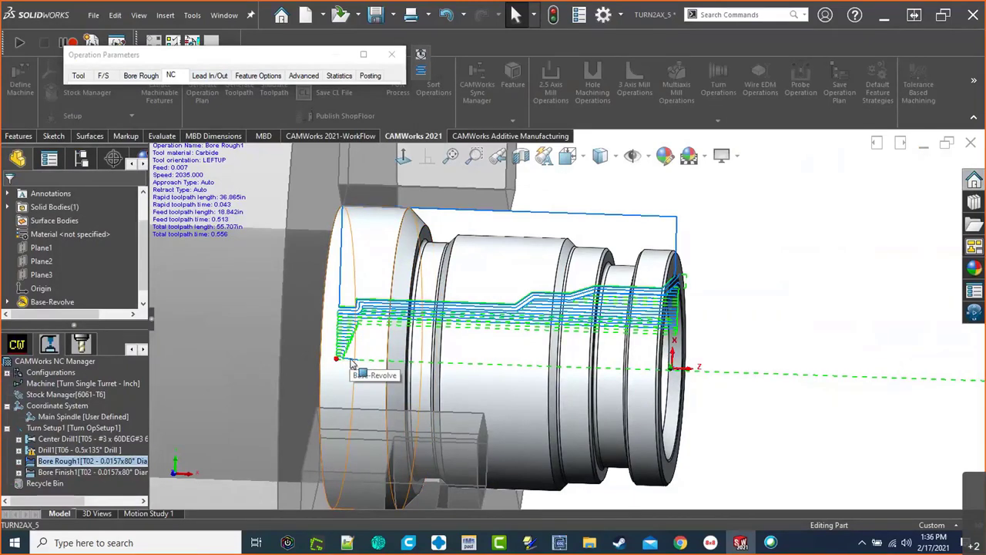
{"action": "scroll", "coordinate": [532, 372], "scroll_direction": "down", "scroll_amount": 5}
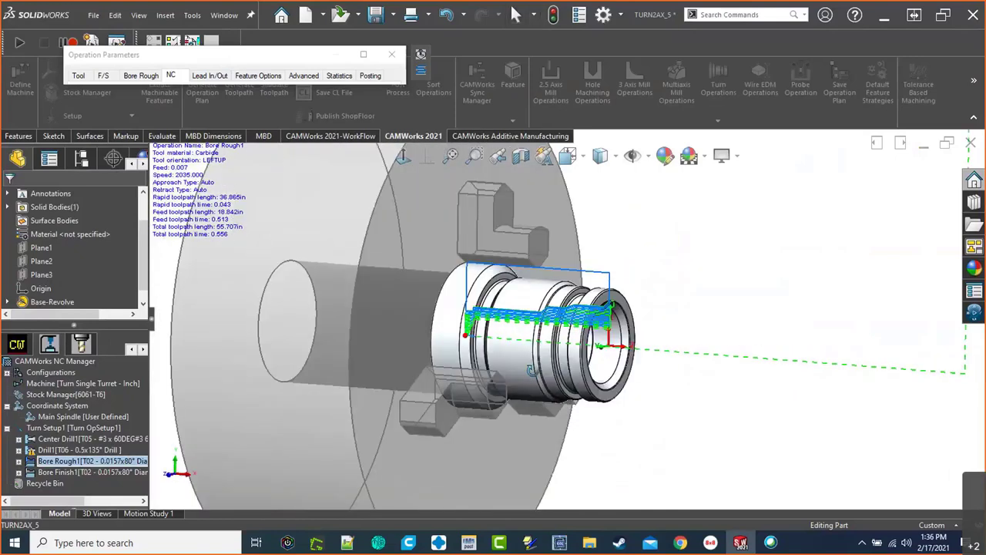
{"action": "middle_click_drag", "start_coordinate": [533, 372], "coordinate": [543, 376]}
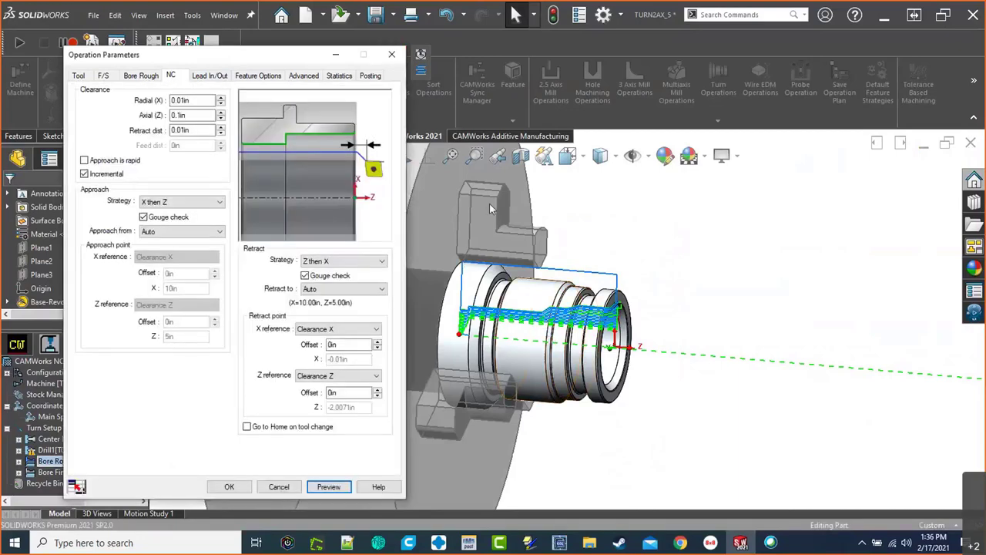
{"action": "mouse_move", "coordinate": [516, 294]}
{"action": "middle_mouse_down"}
{"action": "mouse_move", "coordinate": [585, 302]}
{"action": "mouse_move", "coordinate": [509, 302]}
{"action": "middle_mouse_up"}
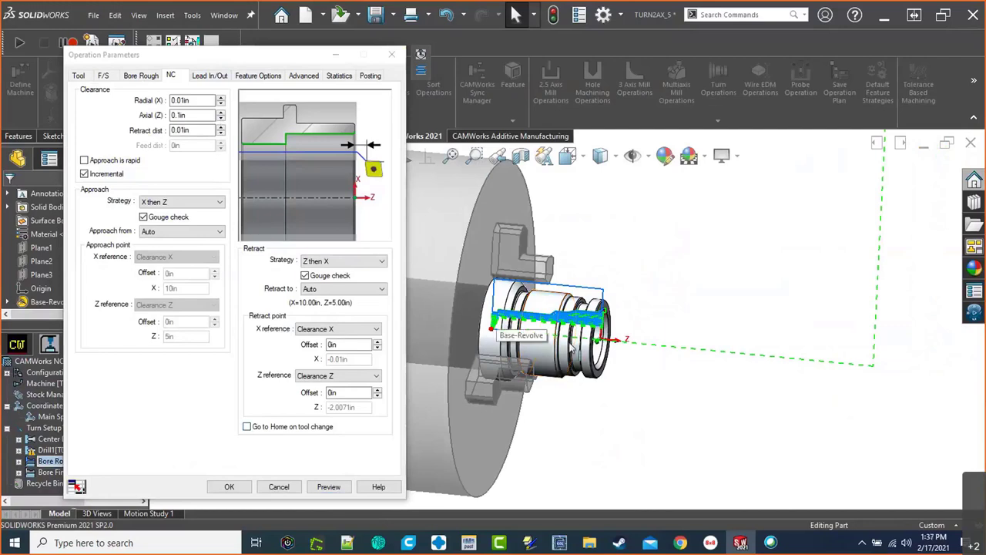
Step: Try to accept the Bore Rough1 parameters, decline the excessive spindle speed and close the operation parameters
{"action": "left_click", "coordinate": [230, 487]}
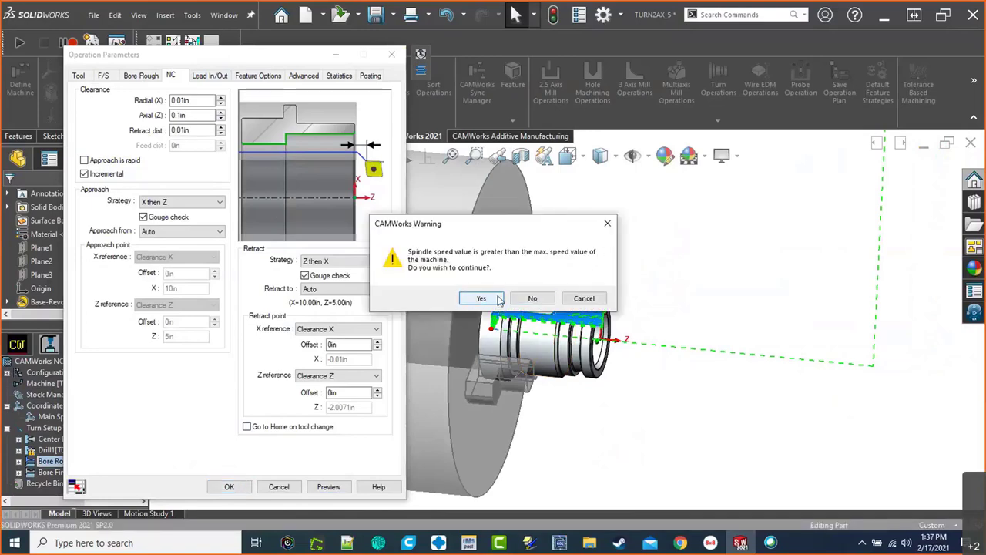
{"action": "left_click", "coordinate": [532, 299]}
{"action": "left_click", "coordinate": [393, 57]}
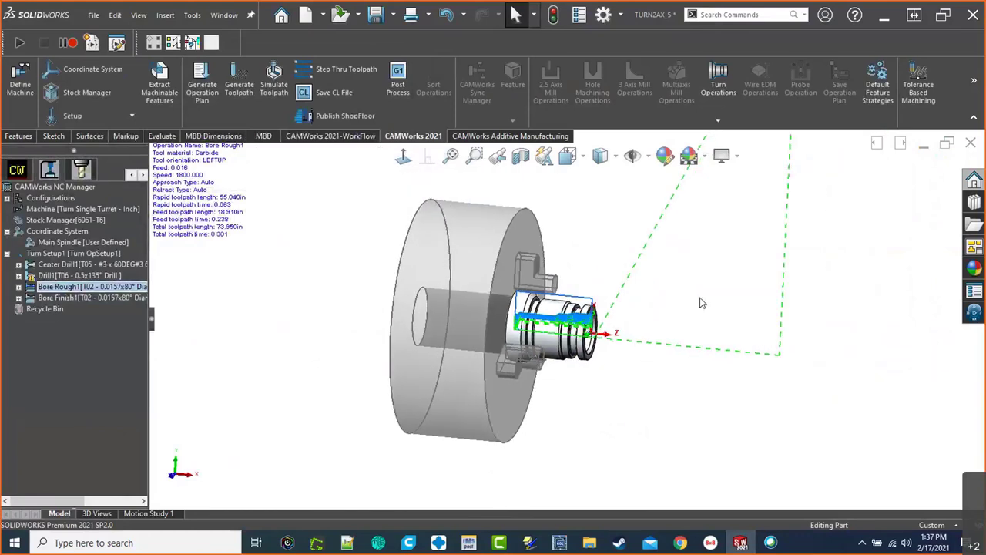
Step: Close TURN2AX_5 without saving and open TURN2AX_6.SLDPRT from the recent documents
{"action": "left_click", "coordinate": [971, 143]}
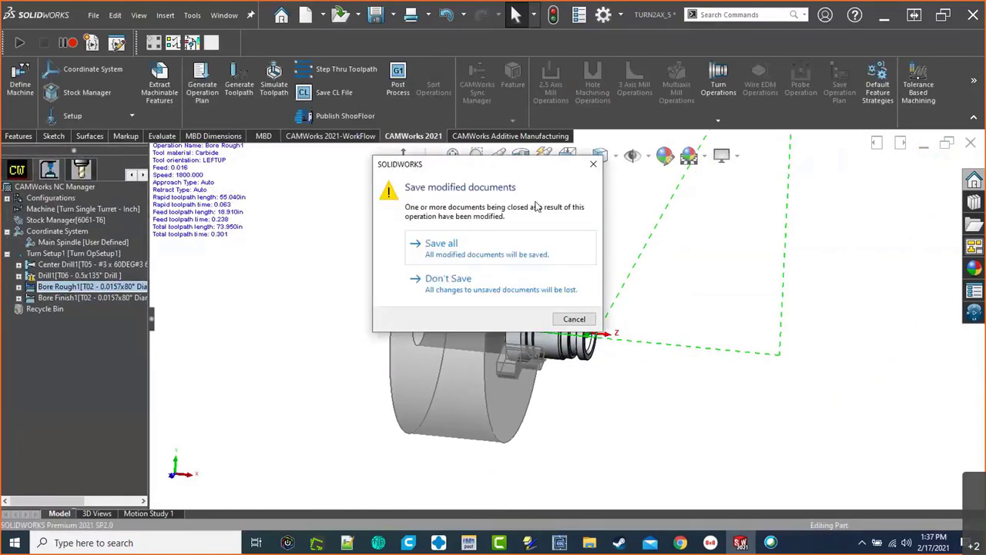
{"action": "left_click", "coordinate": [453, 288]}
{"action": "left_click", "coordinate": [536, 298]}
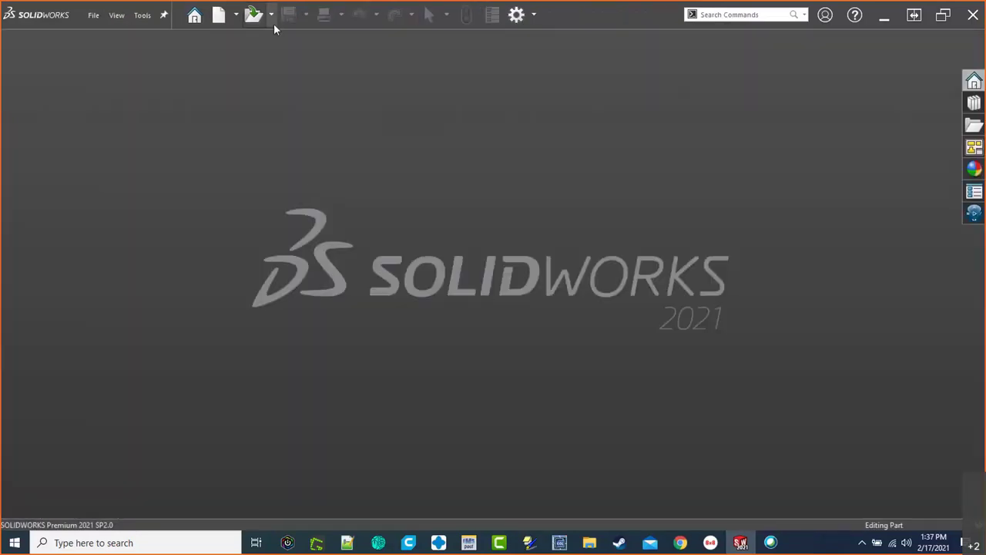
{"action": "left_click", "coordinate": [274, 24]}
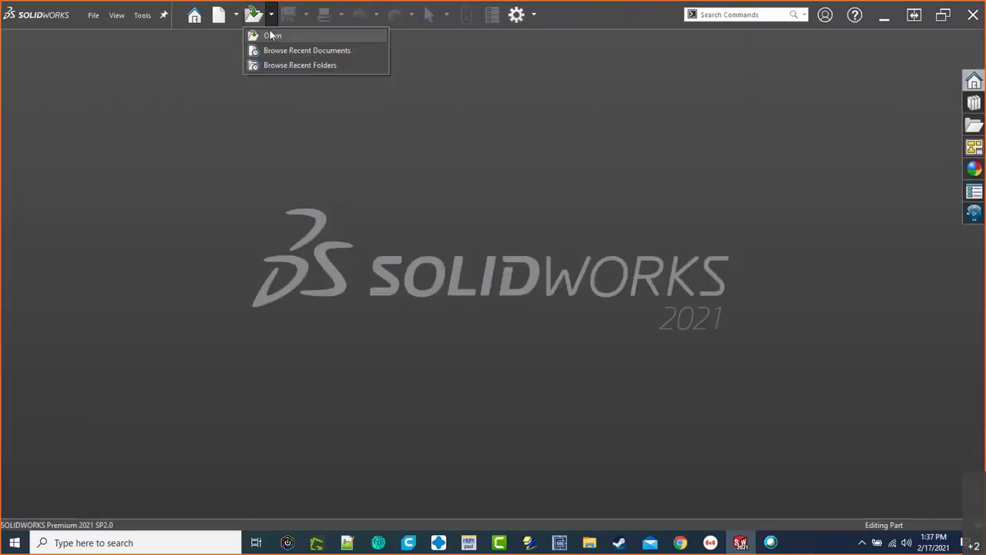
{"action": "left_click", "coordinate": [266, 49]}
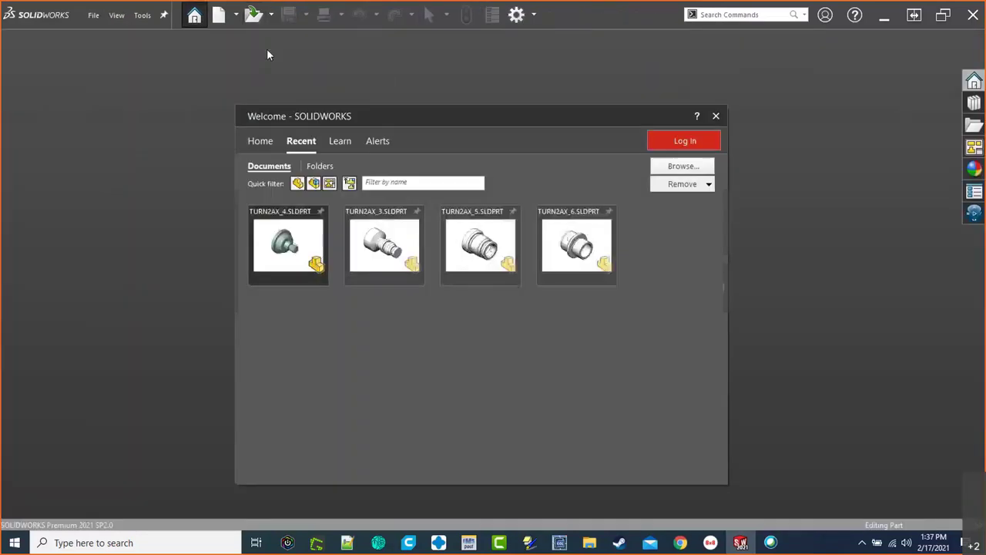
{"action": "left_click", "coordinate": [574, 245]}
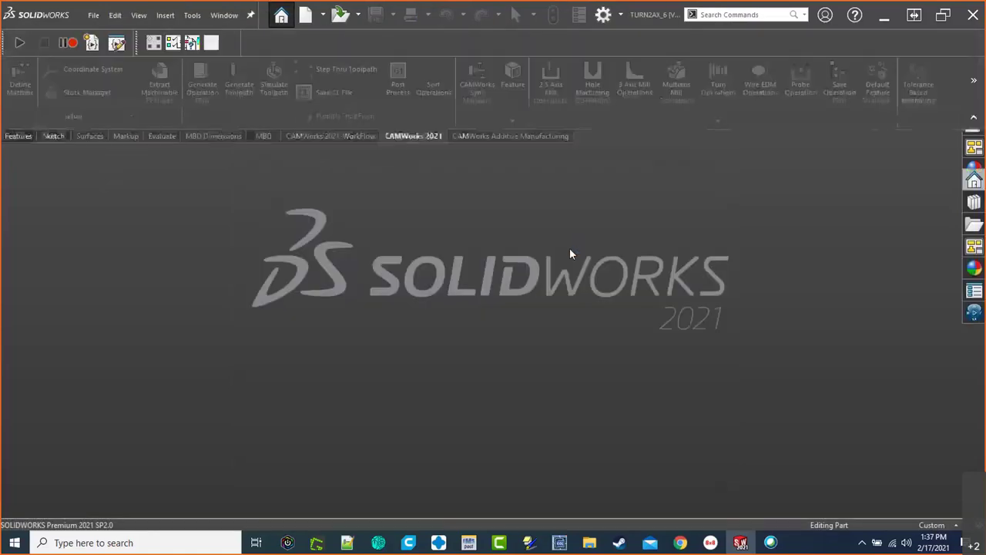
Step: Look over the TURN2AX_6 part, check the machine's FANUC_T2AXIS post processor and accept the machine definition
{"action": "scroll", "coordinate": [603, 314], "scroll_direction": "up", "scroll_amount": 3}
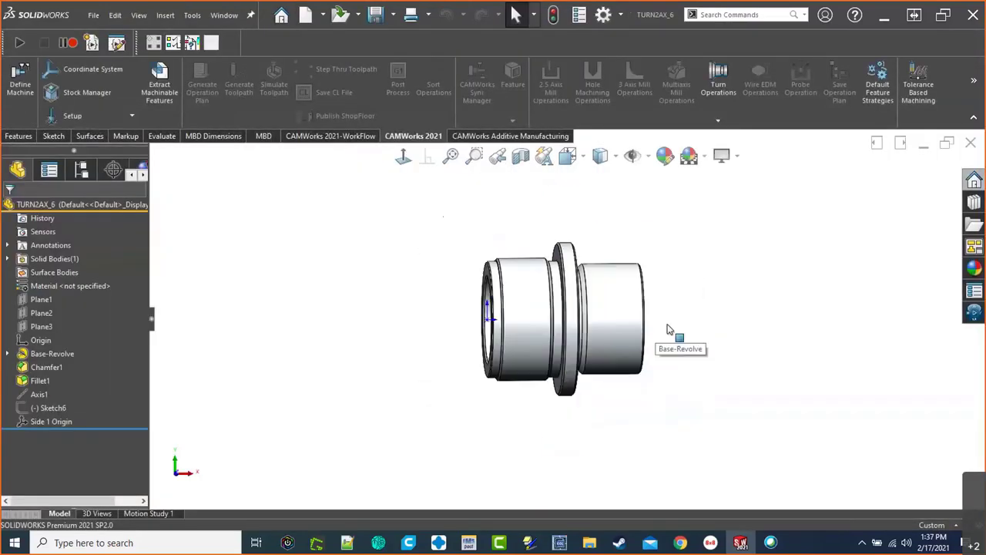
{"action": "middle_click_drag", "start_coordinate": [622, 332], "coordinate": [547, 380]}
{"action": "scroll", "coordinate": [616, 357], "scroll_direction": "down", "scroll_amount": 3}
{"action": "scroll", "coordinate": [617, 358], "scroll_direction": "up", "scroll_amount": 3}
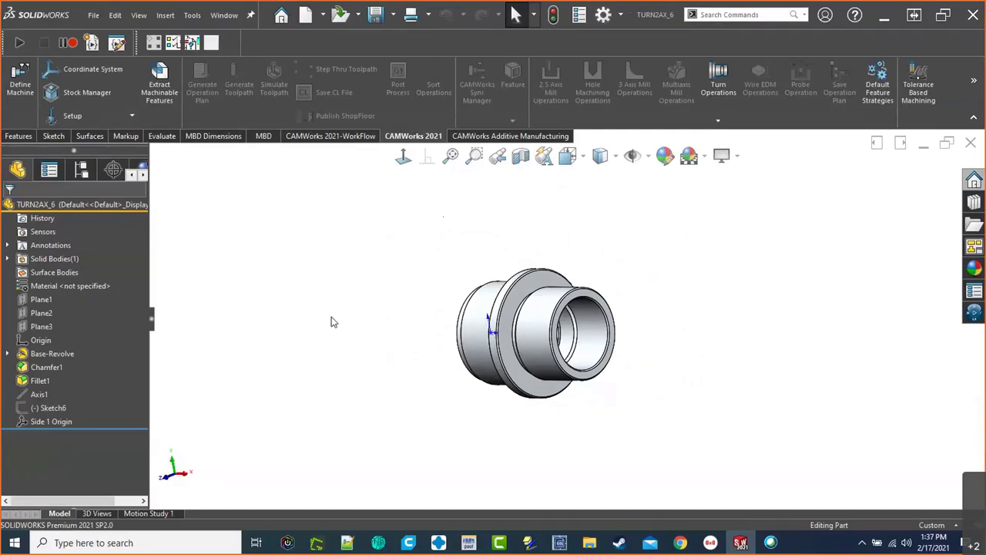
{"action": "middle_click_drag", "start_coordinate": [445, 328], "coordinate": [416, 324]}
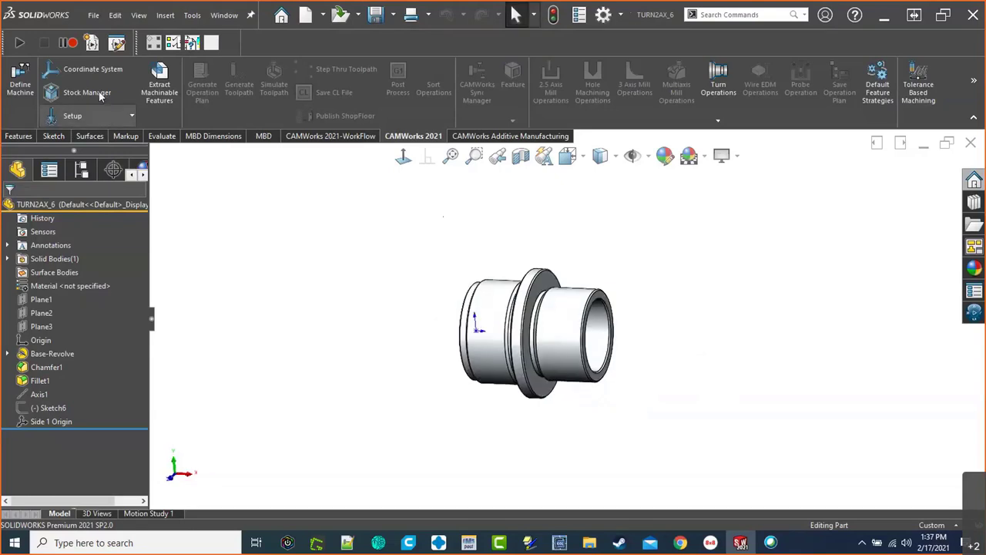
{"action": "left_click", "coordinate": [143, 175]}
{"action": "left_click", "coordinate": [143, 175]}
{"action": "left_click", "coordinate": [143, 175]}
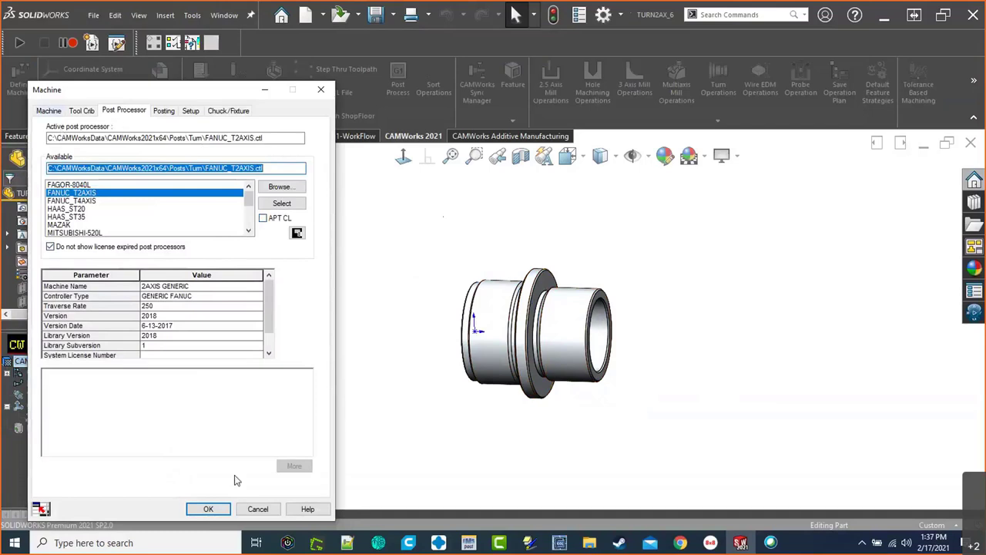
{"action": "left_click", "coordinate": [210, 510]}
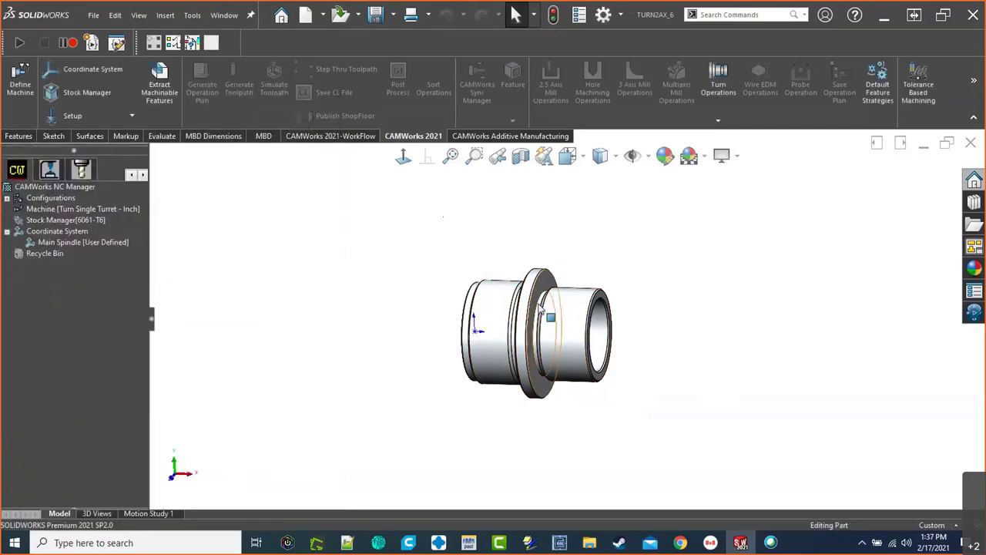
Step: Create a Turn Setup for TURN2AX_6 with the default setup direction
{"action": "middle_click_drag", "start_coordinate": [543, 312], "coordinate": [552, 332]}
{"action": "scroll", "coordinate": [552, 331], "scroll_direction": "down", "scroll_amount": 2}
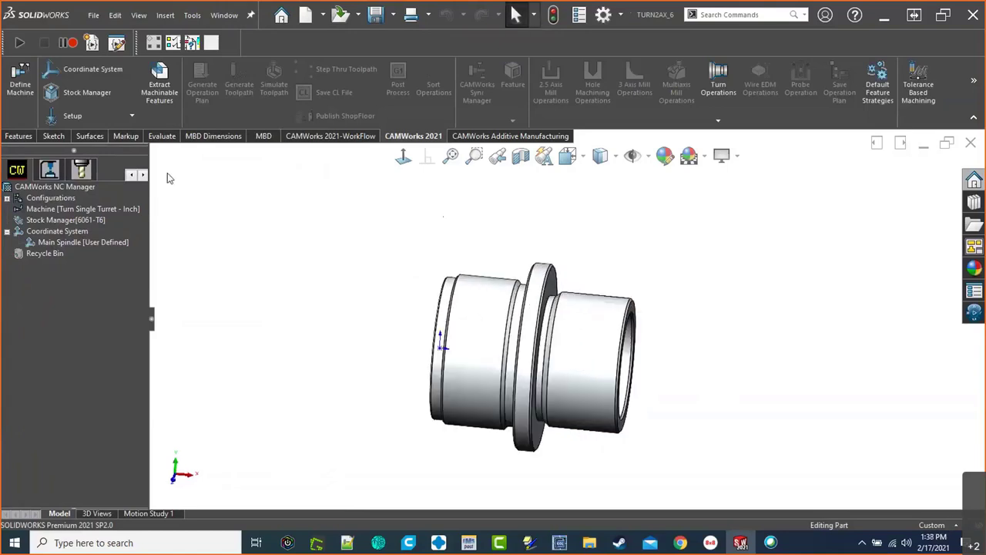
{"action": "left_click", "coordinate": [132, 117]}
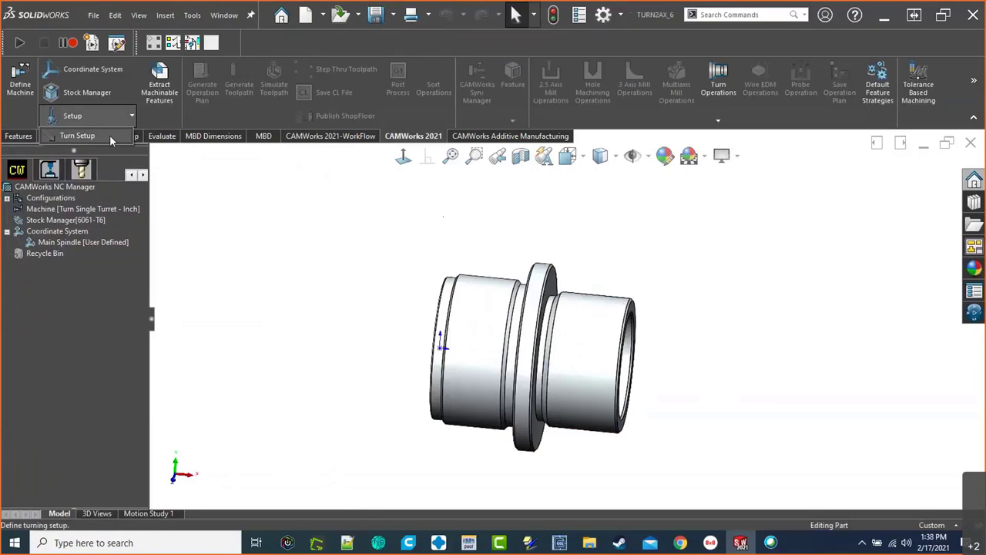
{"action": "left_click", "coordinate": [109, 135]}
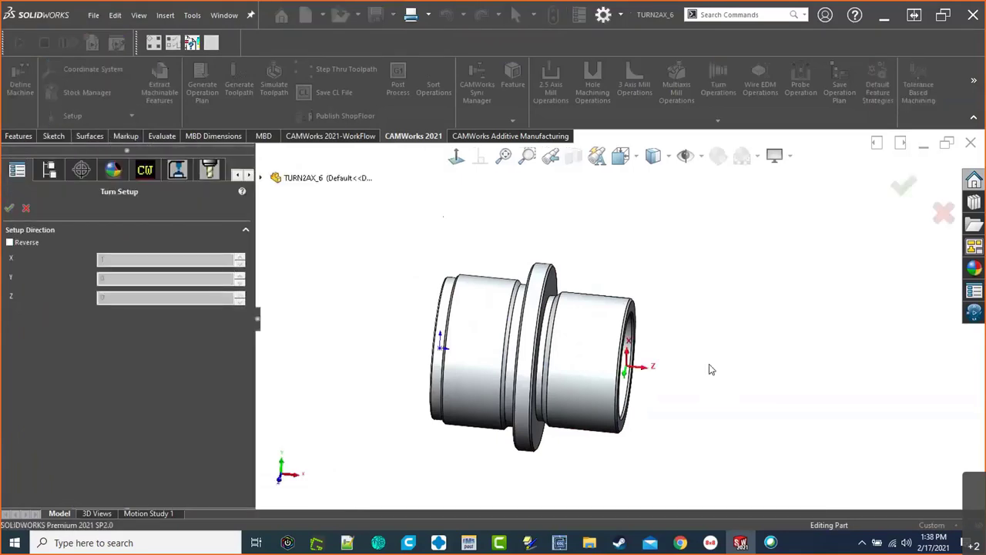
{"action": "left_click", "coordinate": [9, 208]}
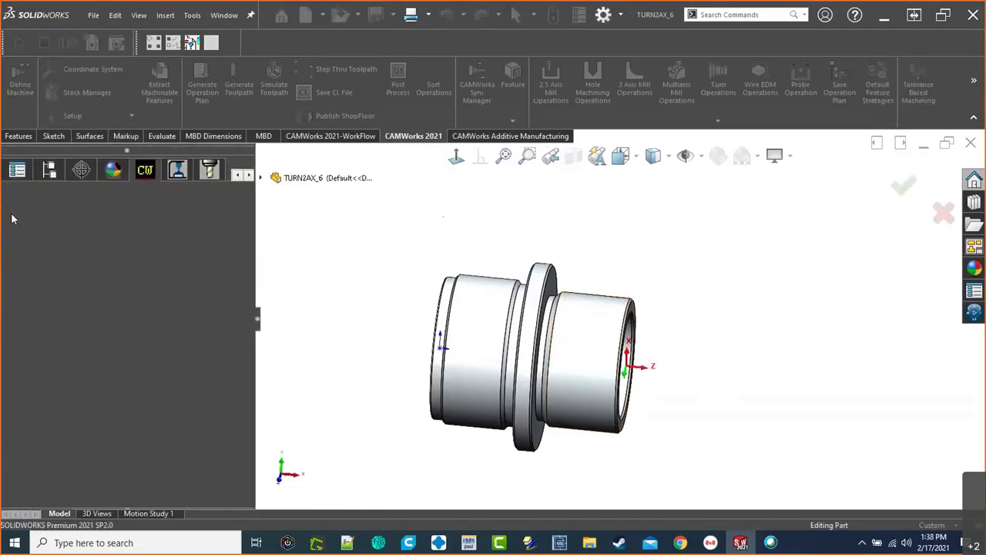
Step: Start a new turn feature under Turn Setup1 with type OD Feature and strategy Thread
{"action": "right_click", "coordinate": [55, 258]}
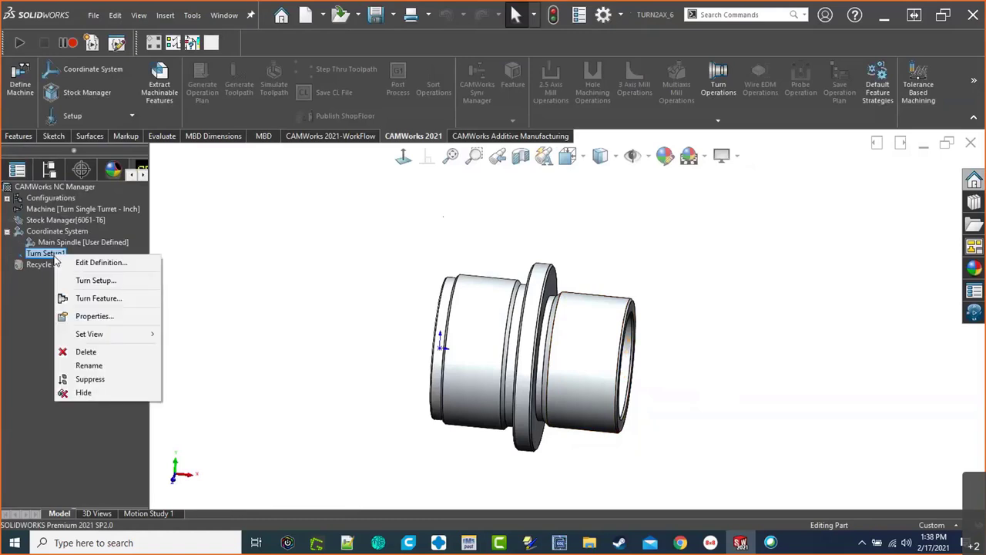
{"action": "left_click", "coordinate": [100, 298]}
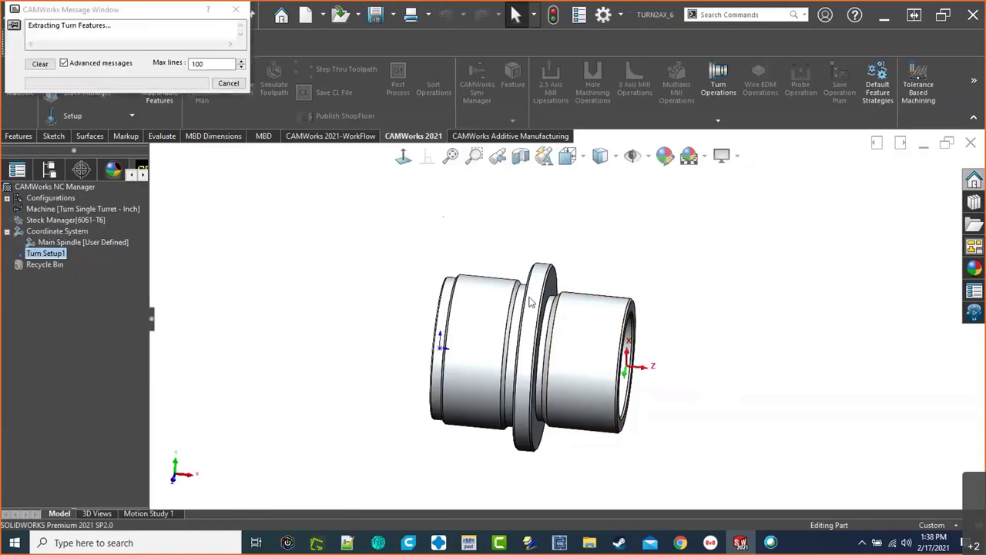
{"action": "scroll", "coordinate": [593, 342], "scroll_direction": "down", "scroll_amount": 2}
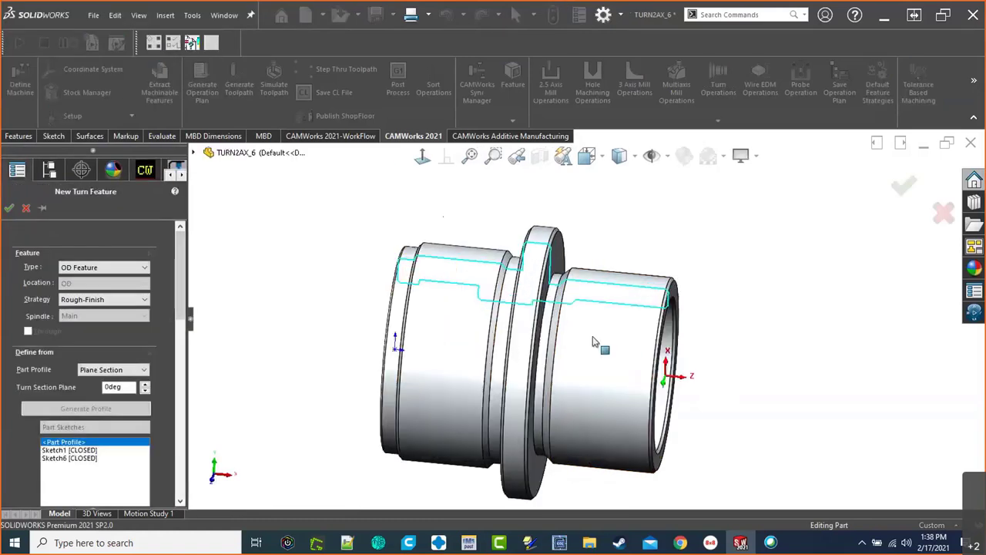
{"action": "middle_click_drag", "start_coordinate": [639, 363], "coordinate": [638, 330]}
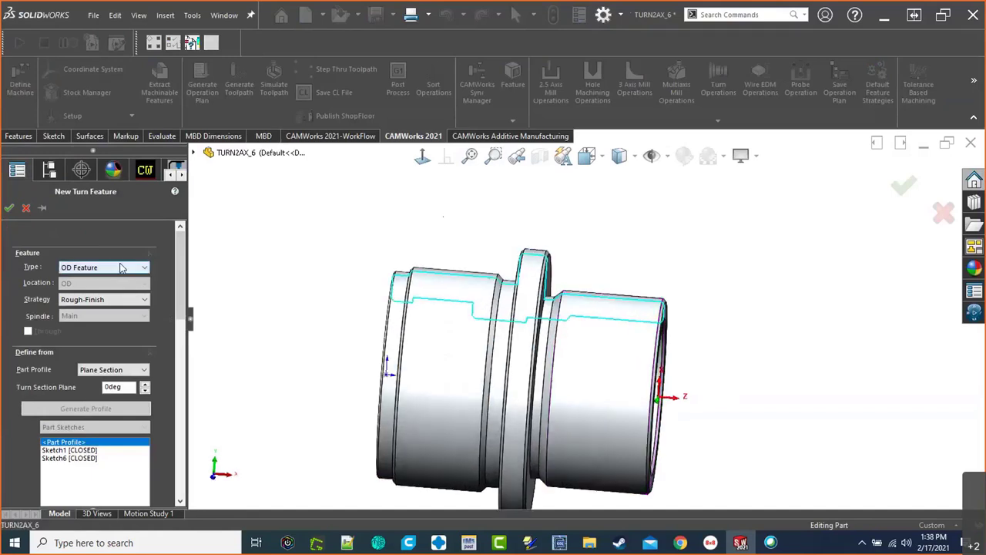
{"action": "left_click", "coordinate": [120, 268]}
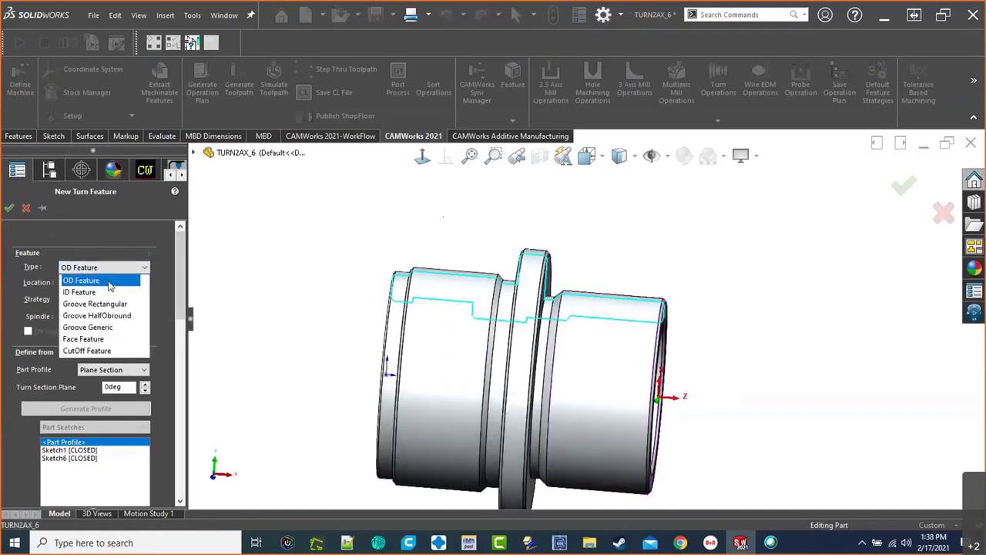
{"action": "left_click", "coordinate": [109, 282]}
{"action": "left_click", "coordinate": [104, 302]}
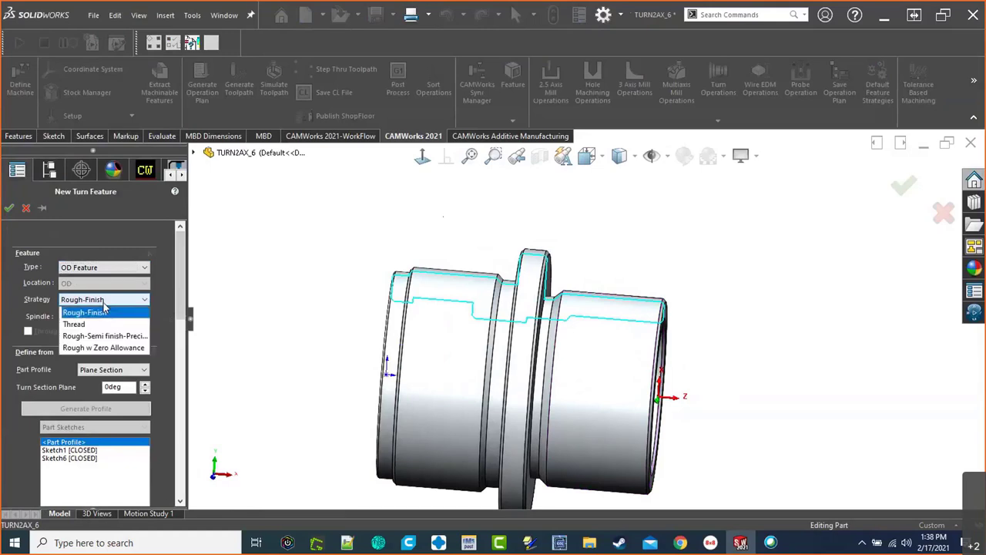
{"action": "left_click", "coordinate": [89, 325]}
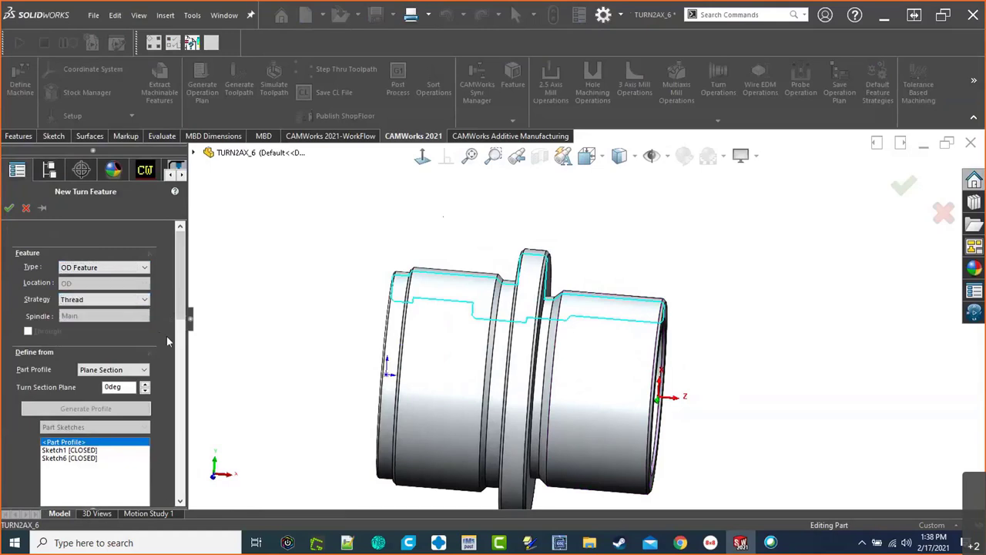
Step: Select the outer cylindrical face between the flange and the front end as the thread entity and accept the feature
{"action": "scroll", "coordinate": [166, 336], "scroll_direction": "down", "scroll_amount": 3}
{"action": "left_click", "coordinate": [102, 349]}
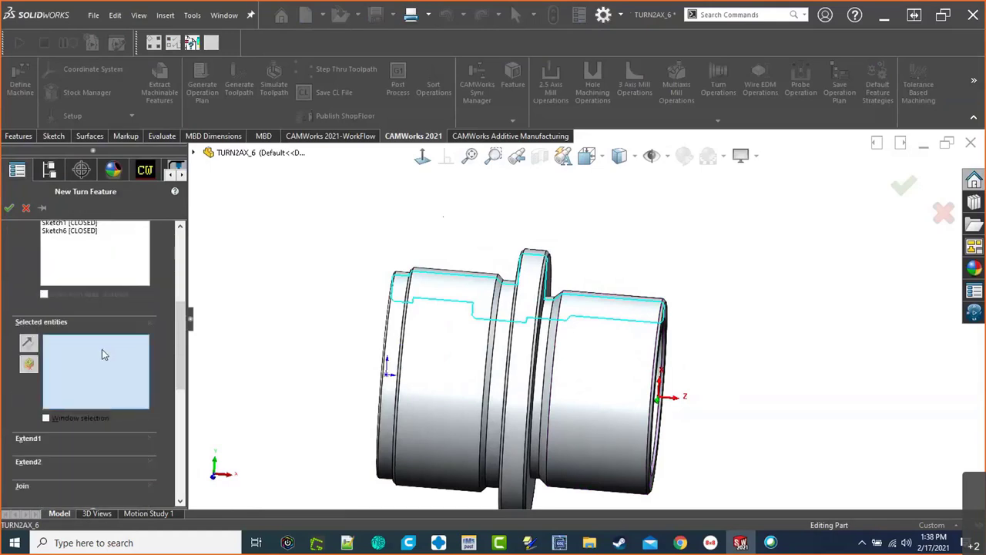
{"action": "scroll", "coordinate": [605, 347], "scroll_direction": "up", "scroll_amount": 2}
{"action": "scroll", "coordinate": [605, 346], "scroll_direction": "down", "scroll_amount": 4}
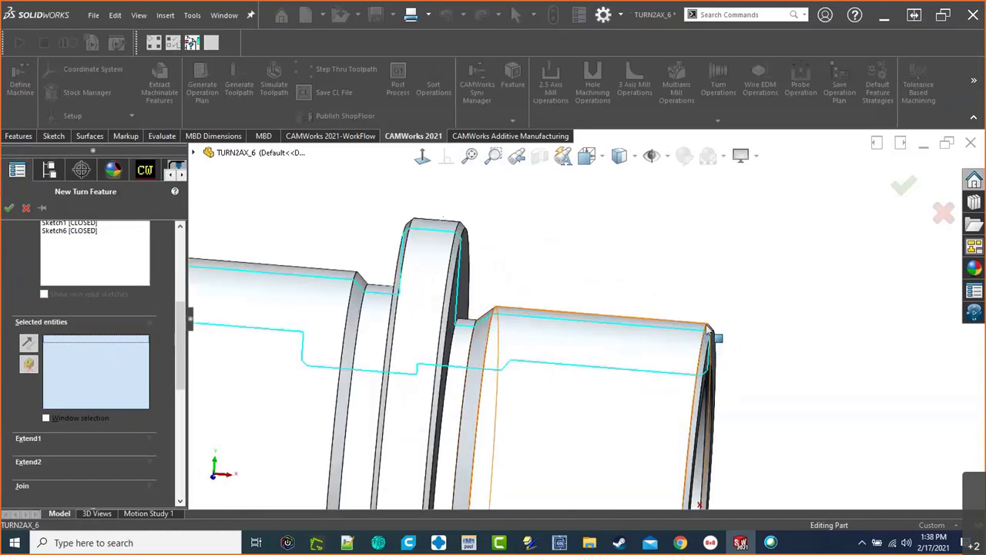
{"action": "left_click", "coordinate": [541, 325]}
{"action": "middle_click_drag", "start_coordinate": [617, 346], "coordinate": [612, 368]}
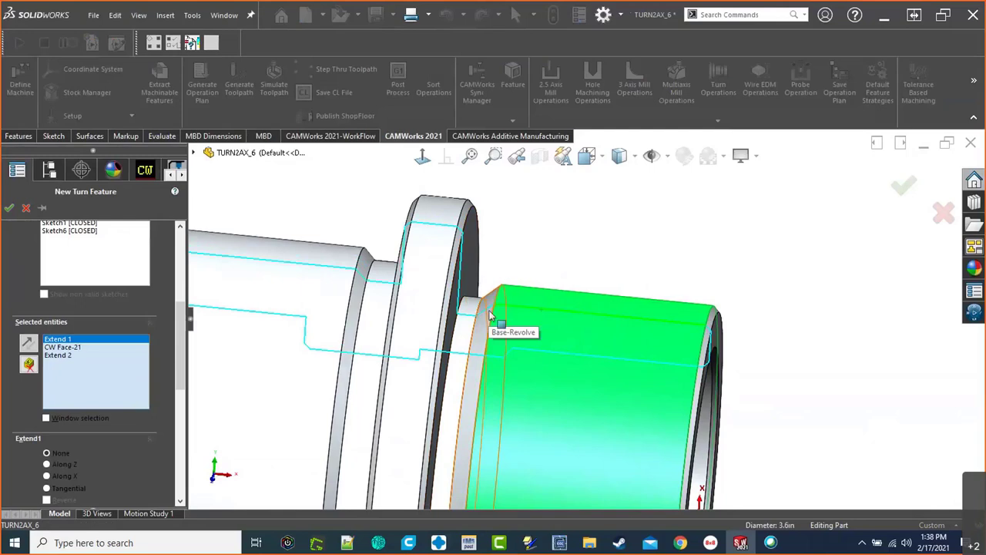
{"action": "left_click", "coordinate": [9, 207]}
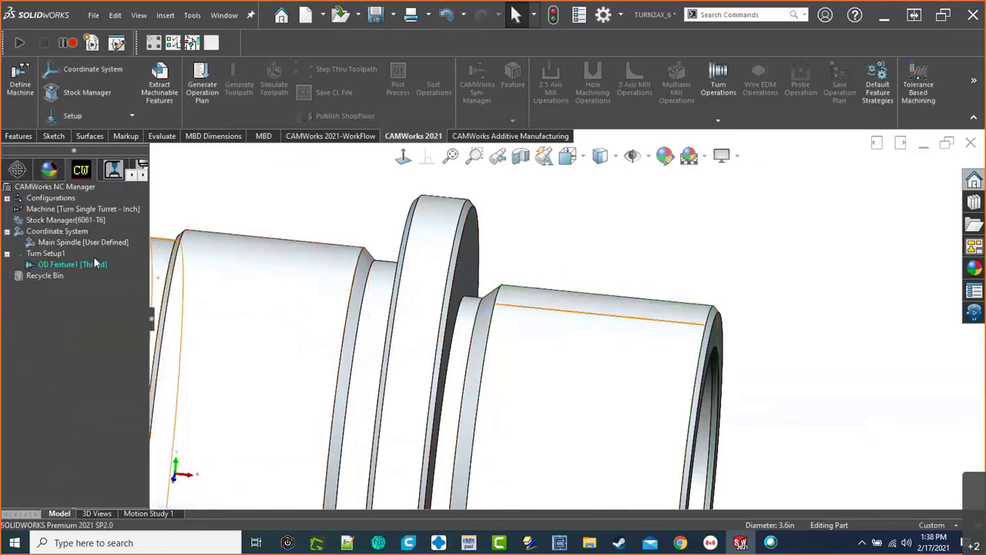
Step: Generate the operation plan for the OD thread feature and the toolpath for its Thread1 operation
{"action": "left_click", "coordinate": [202, 91]}
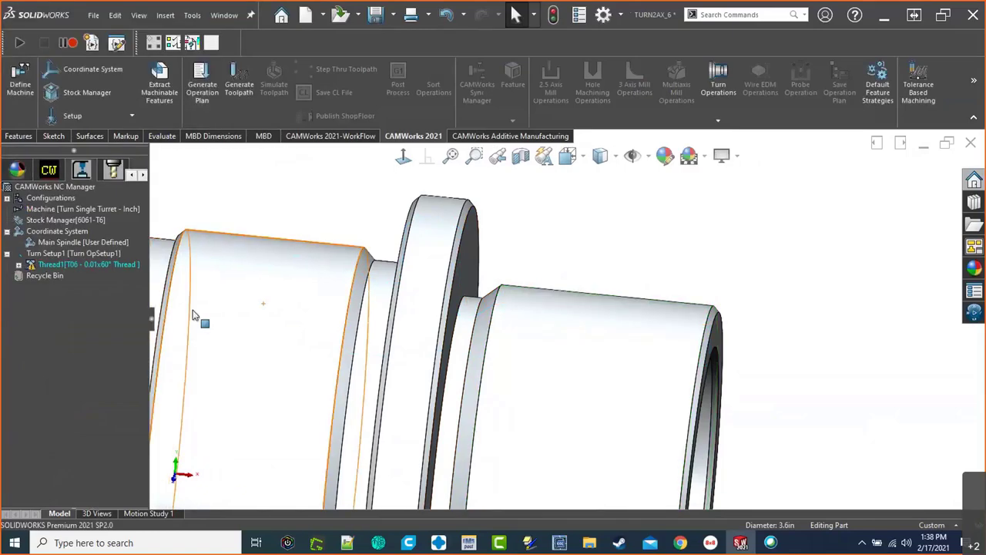
{"action": "left_click", "coordinate": [102, 265]}
{"action": "left_click", "coordinate": [240, 91]}
{"action": "middle_click_drag", "start_coordinate": [633, 379], "coordinate": [652, 311]}
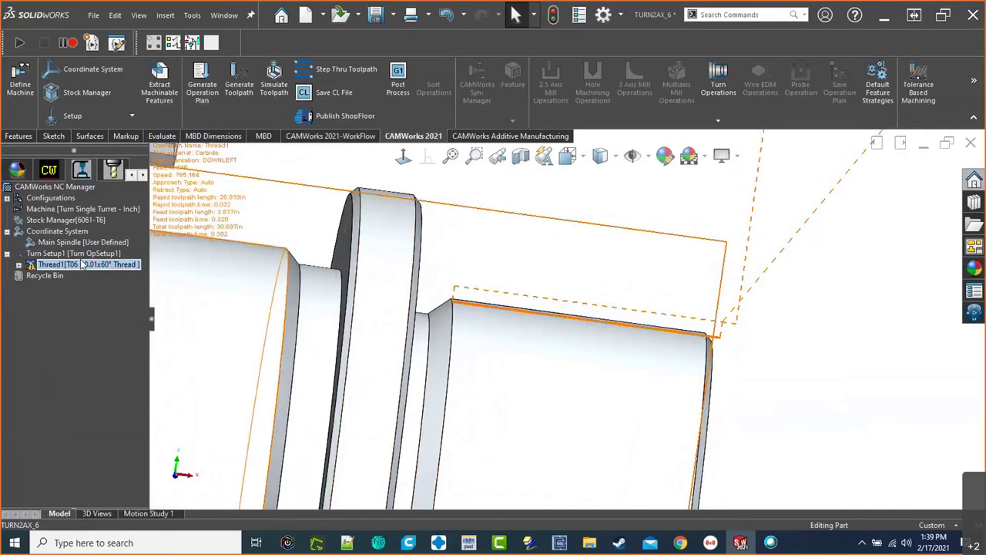
Step: Check the thread depth and pitch in the OD thread feature's parameters and close them without changes
{"action": "left_click", "coordinate": [54, 172]}
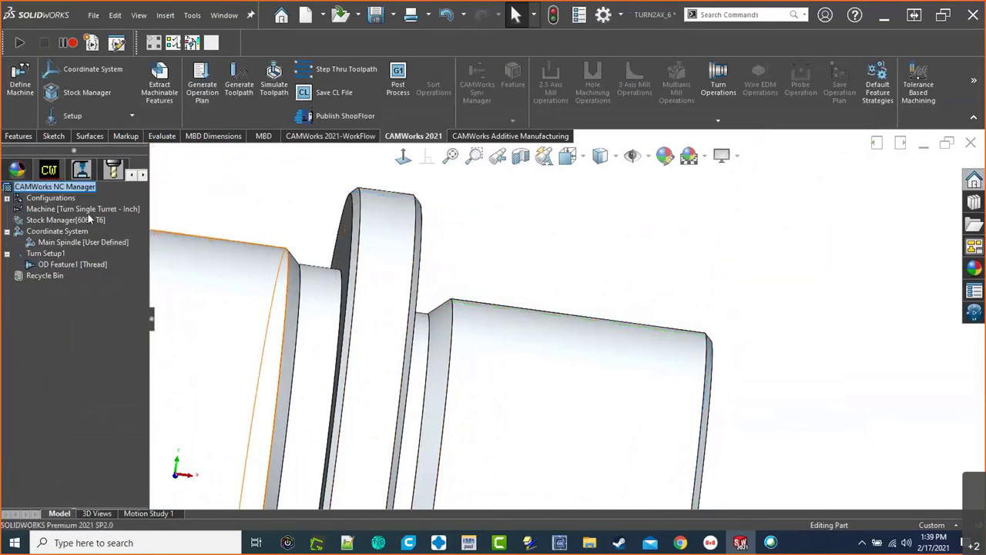
{"action": "right_click", "coordinate": [79, 263]}
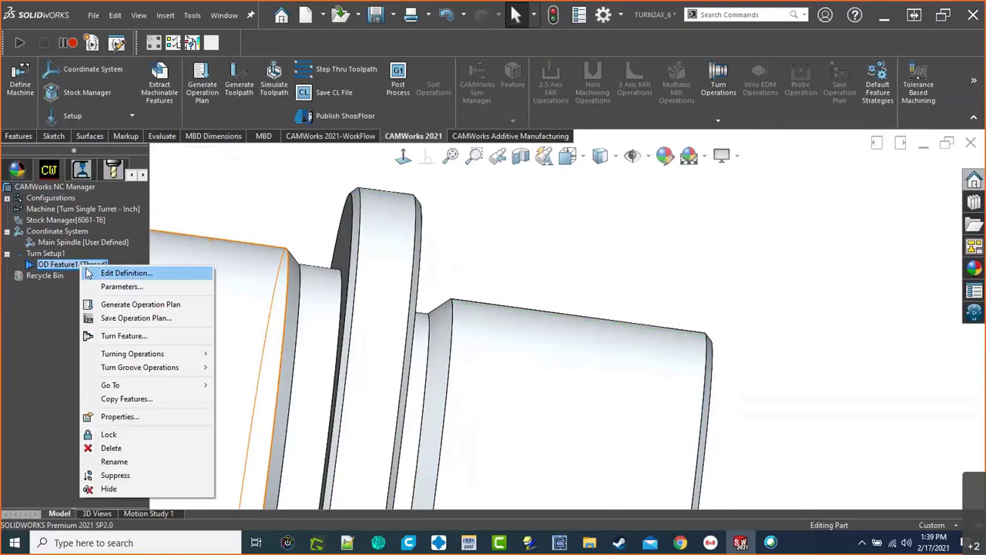
{"action": "left_click", "coordinate": [105, 287]}
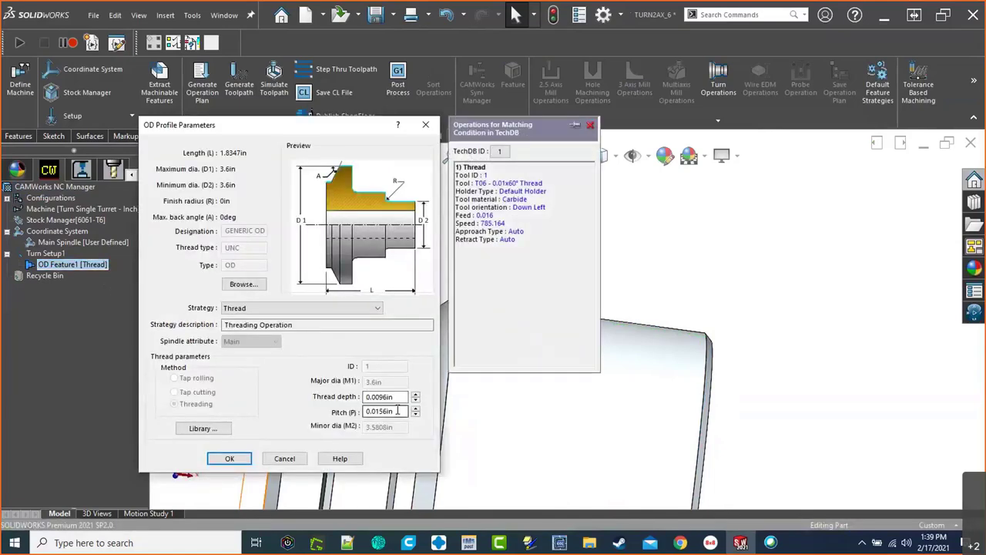
{"action": "left_click", "coordinate": [279, 461]}
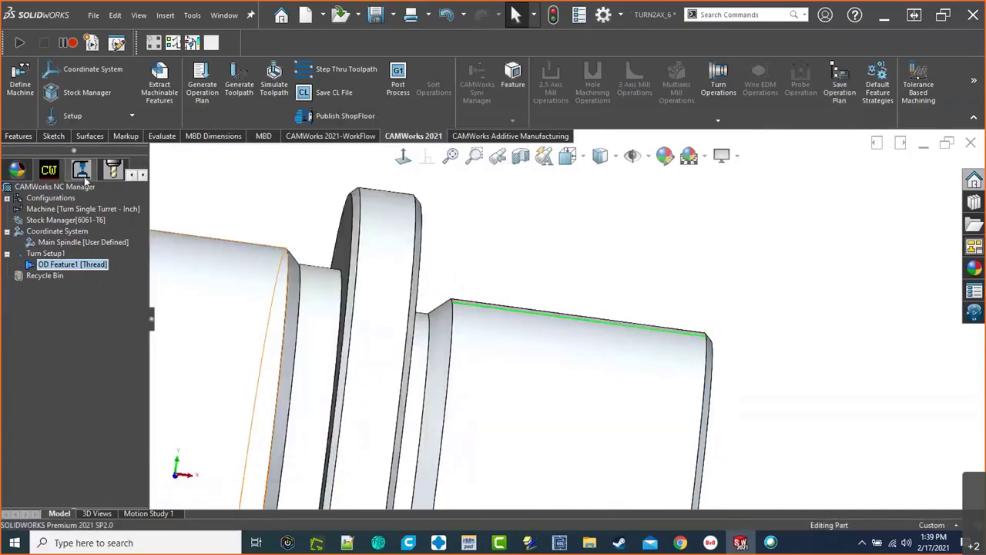
Step: Edit the Thread1 operation, set its end length to 0.125 in and preview the toolpath
{"action": "left_click", "coordinate": [85, 179]}
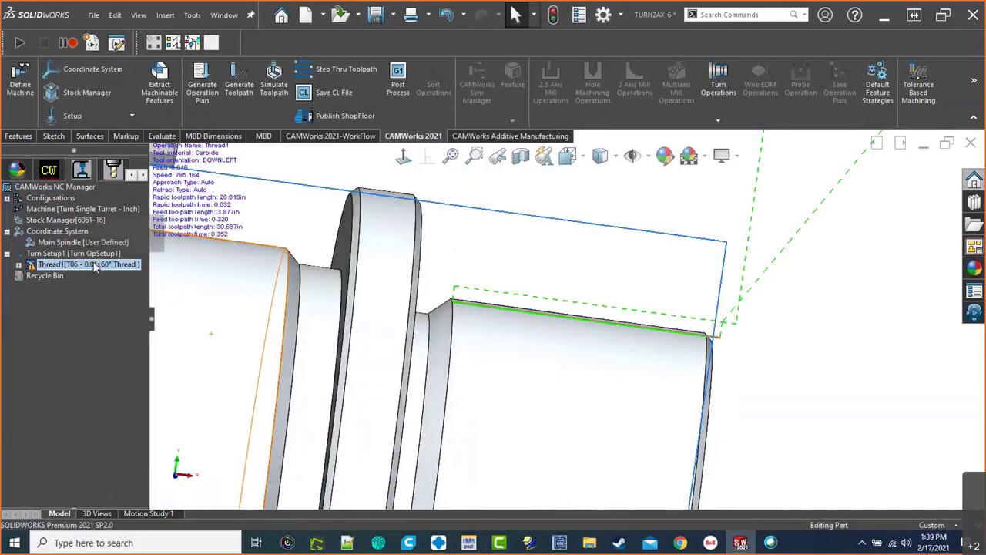
{"action": "double_click", "coordinate": [594, 323]}
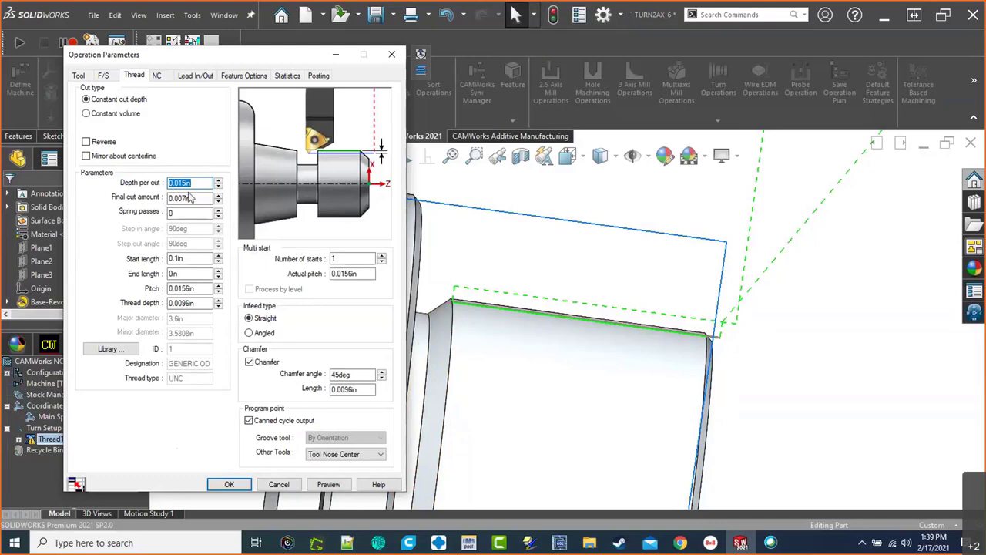
{"action": "left_click", "coordinate": [189, 273]}
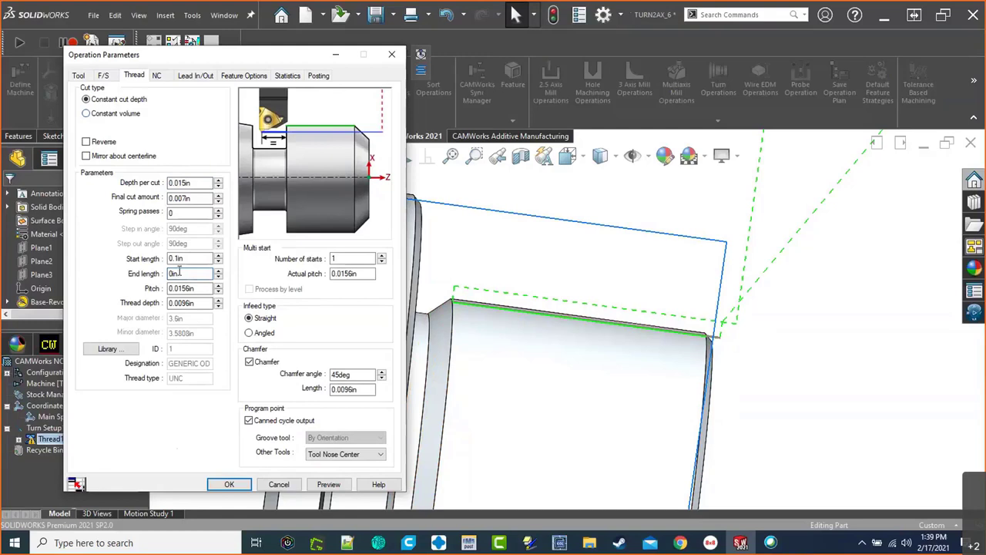
{"action": "left_click_drag", "start_coordinate": [178, 273], "coordinate": [163, 277]}
{"action": "key", "text": "BackSpace"}
{"action": "type", "text": ".125"}
{"action": "left_click", "coordinate": [331, 484]}
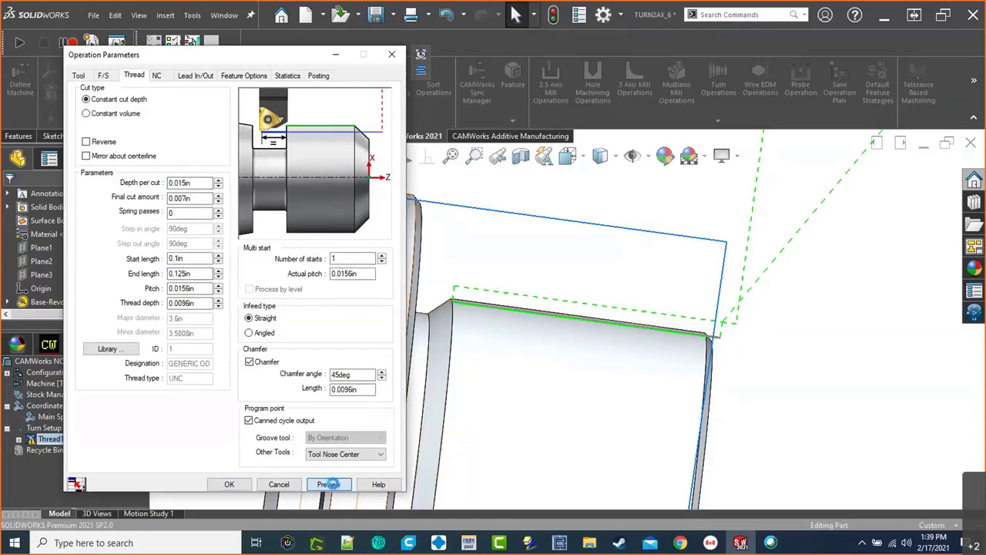
{"action": "scroll", "coordinate": [524, 402], "scroll_direction": "down", "scroll_amount": 2}
{"action": "scroll", "coordinate": [524, 396], "scroll_direction": "down", "scroll_amount": 2}
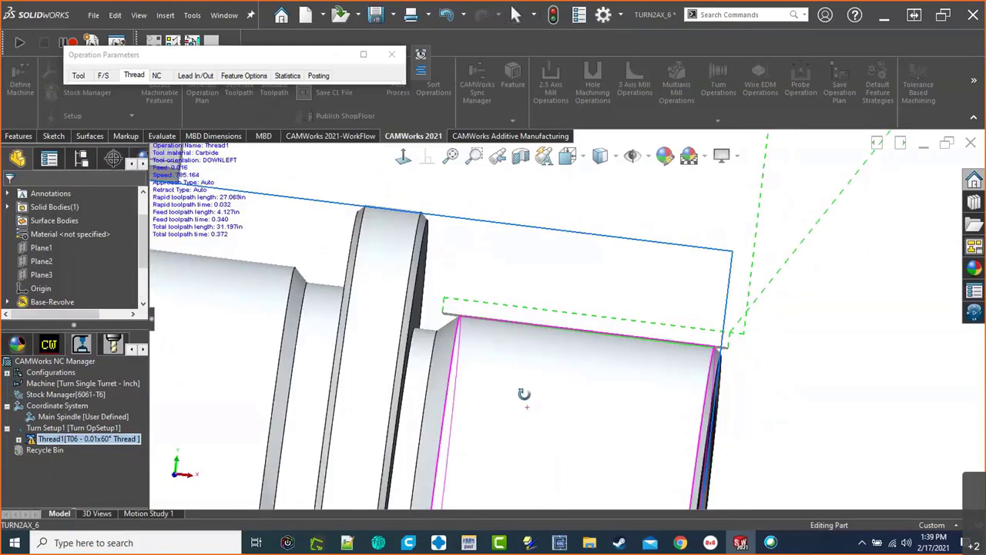
{"action": "left_click", "coordinate": [385, 55]}
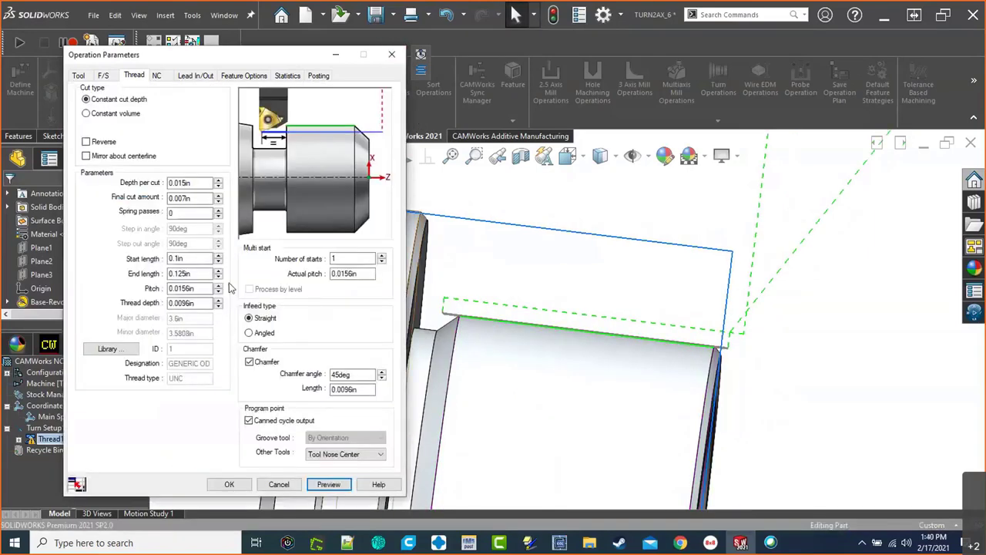
Step: Set the thread's end length to 0.2 in and preview the toolpath again
{"action": "double_click", "coordinate": [194, 274]}
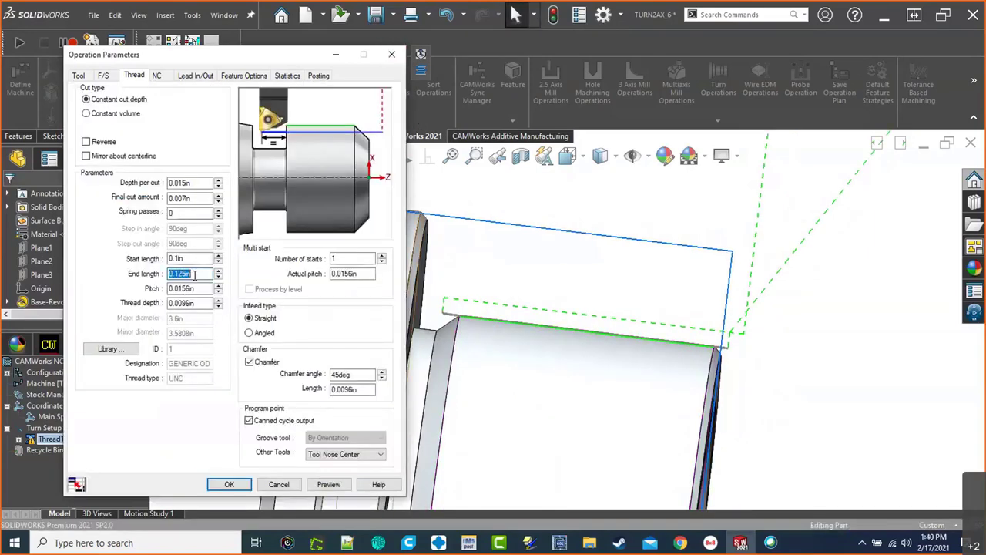
{"action": "type", "text": ".2"}
{"action": "left_click", "coordinate": [328, 484]}
{"action": "middle_click_drag", "start_coordinate": [468, 369], "coordinate": [499, 382]}
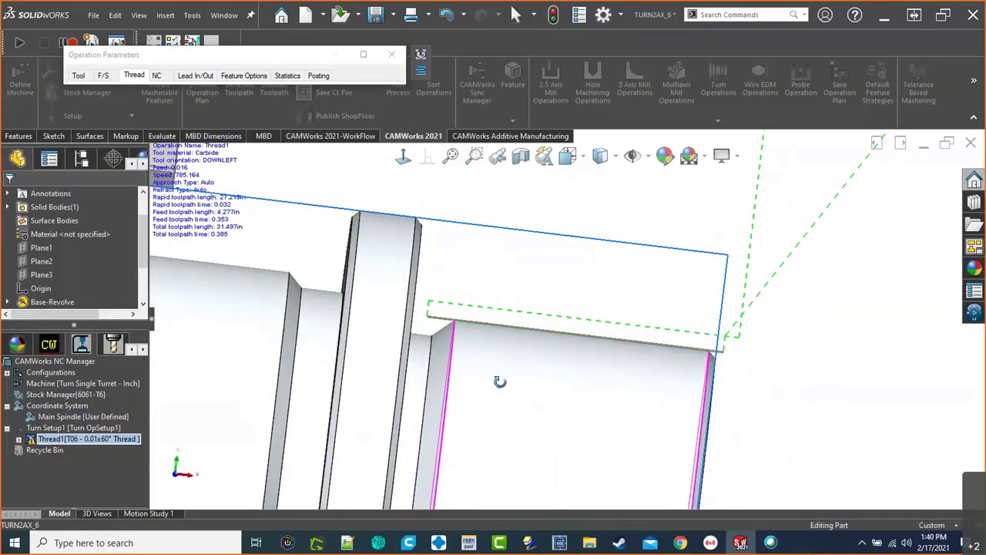
{"action": "left_click", "coordinate": [389, 57]}
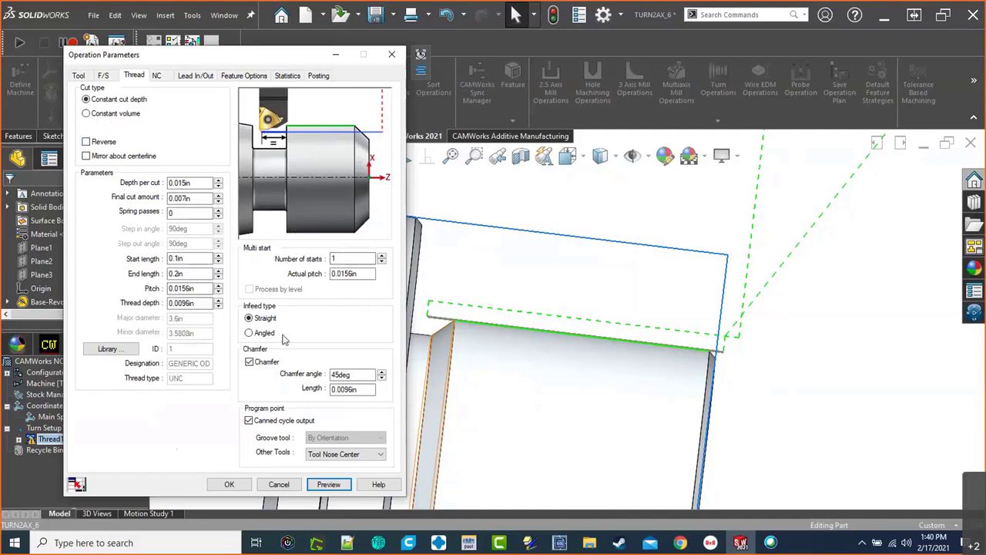
Step: Set the thread's infeed type to Angled and its cut type to Constant volume, and accept the operation parameters
{"action": "left_click", "coordinate": [249, 333]}
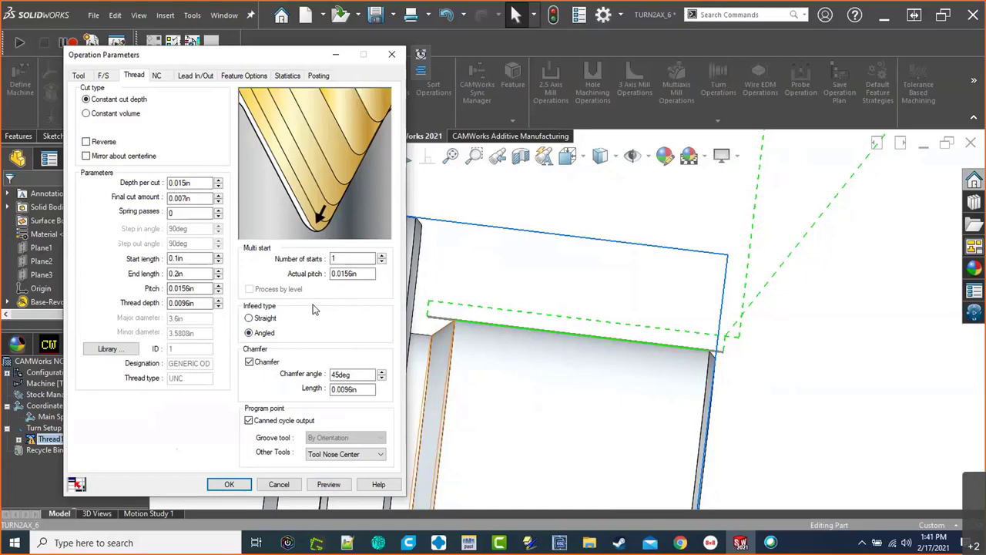
{"action": "left_click", "coordinate": [86, 114]}
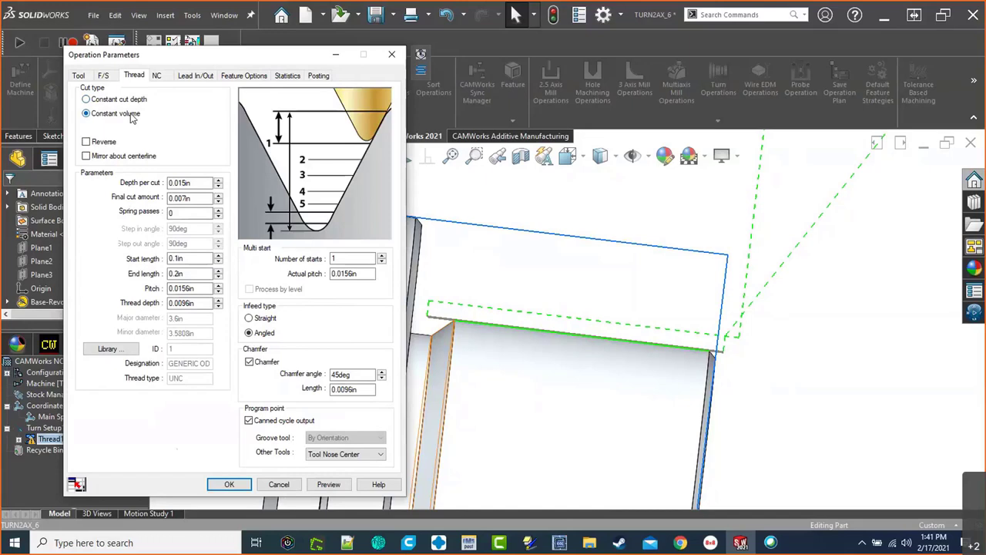
{"action": "left_click", "coordinate": [129, 103]}
{"action": "left_click", "coordinate": [114, 117]}
{"action": "left_click", "coordinate": [230, 485]}
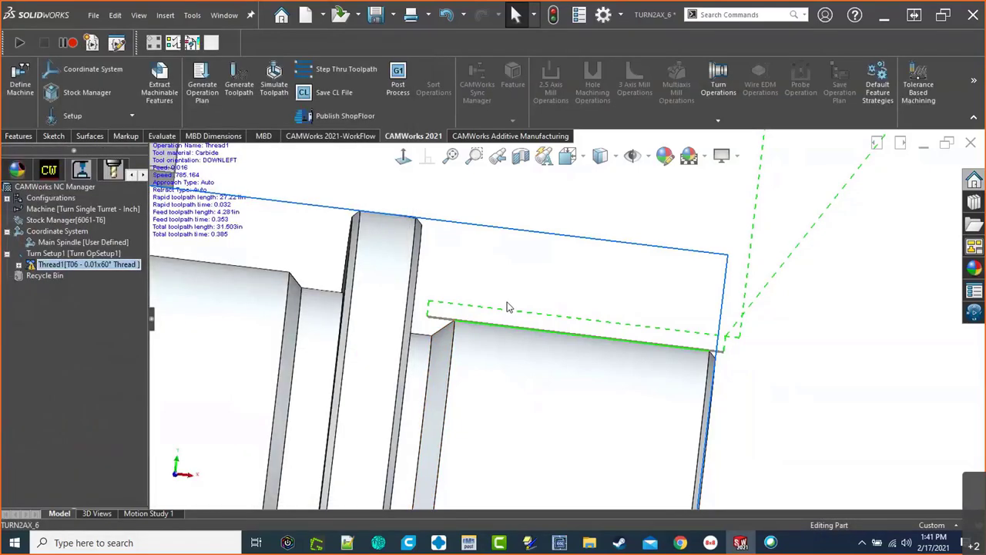
{"action": "scroll", "coordinate": [668, 319], "scroll_direction": "up", "scroll_amount": 3}
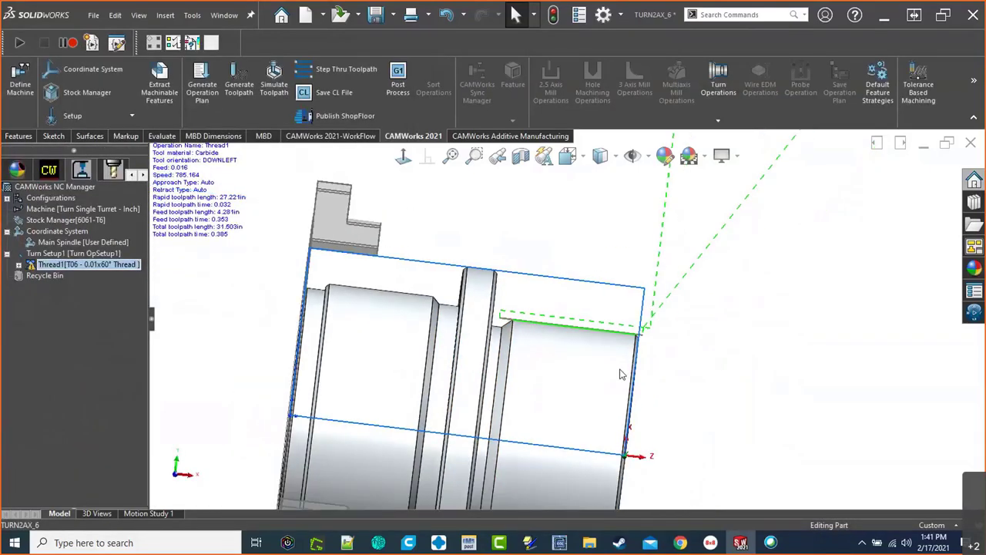
{"action": "scroll", "coordinate": [621, 375], "scroll_direction": "up", "scroll_amount": 5}
{"action": "scroll", "coordinate": [609, 383], "scroll_direction": "down", "scroll_amount": 3}
{"action": "middle_click_drag", "start_coordinate": [565, 334], "coordinate": [551, 307]}
{"action": "scroll", "coordinate": [551, 307], "scroll_direction": "down", "scroll_amount": 2}
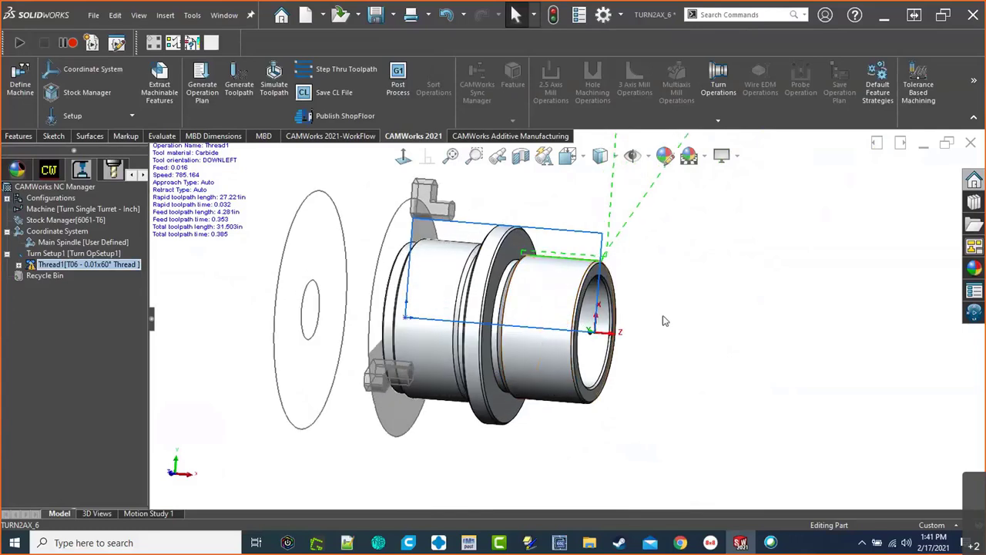